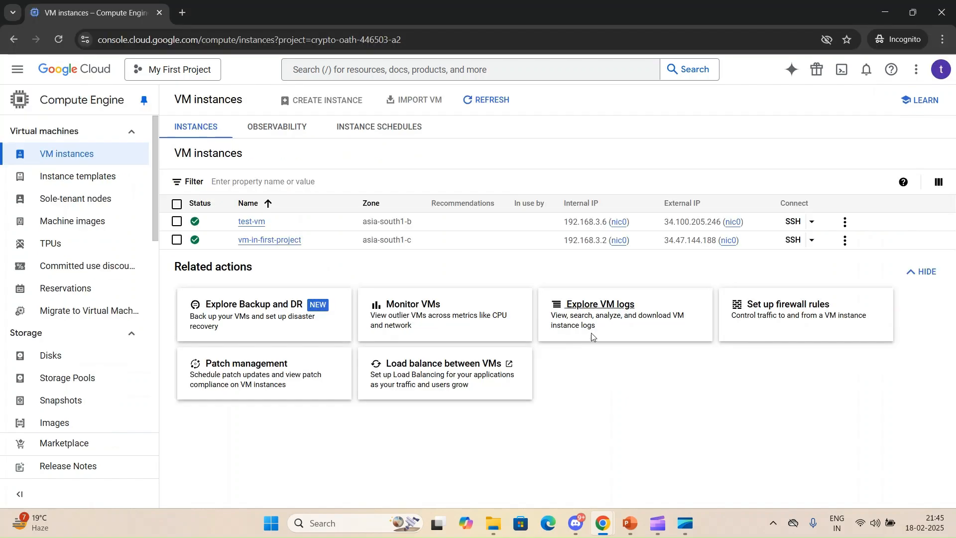
Try to connect to test-vm over SSH and copy the required permission name compute.instances.setMetadata
{"action": "left_click", "coordinate": [794, 222]}
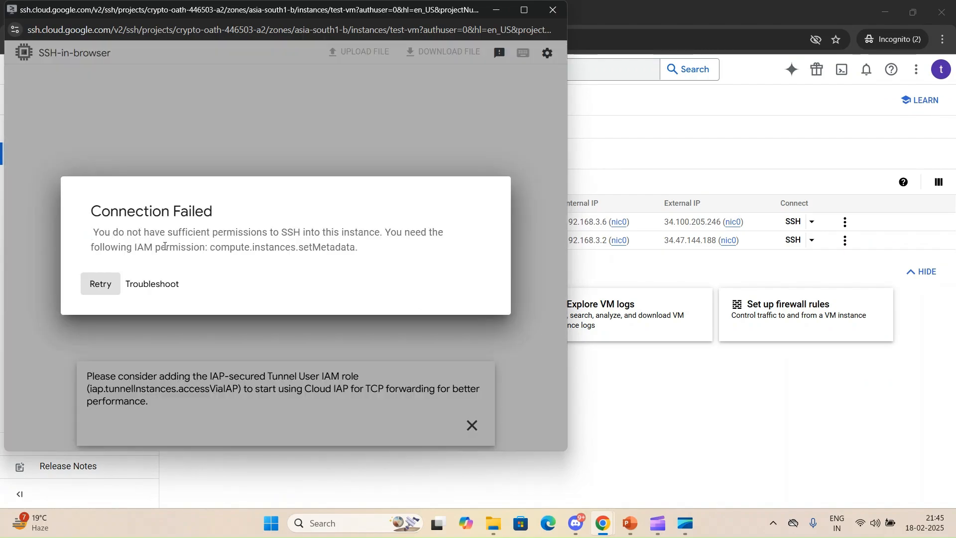
{"action": "left_click_drag", "start_coordinate": [210, 246], "coordinate": [358, 254]}
{"action": "key", "text": "ctrl+c"}
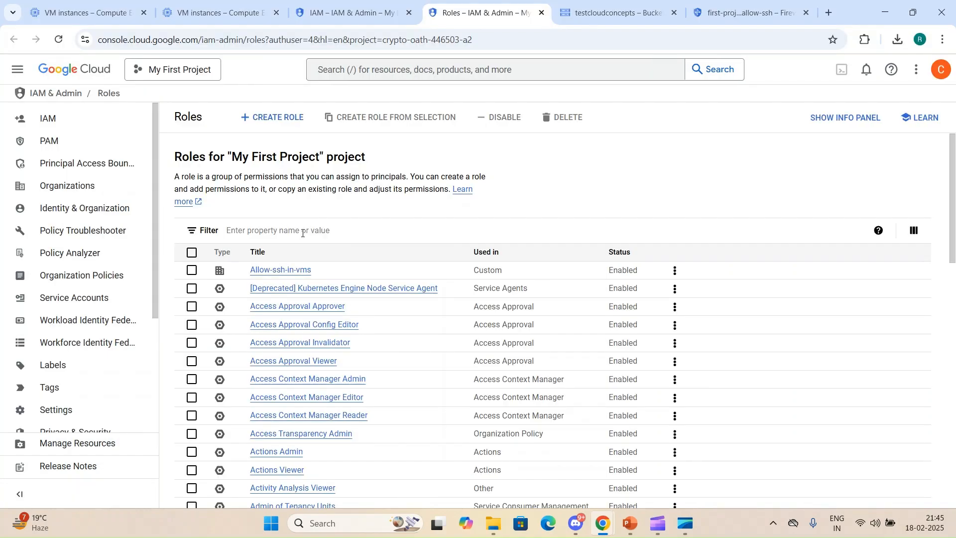
Filter the roles of My First Project by the permission compute.instances.setMetadata in the administrator's console
{"action": "left_click", "coordinate": [302, 231]}
{"action": "key", "text": "ctrl+v"}
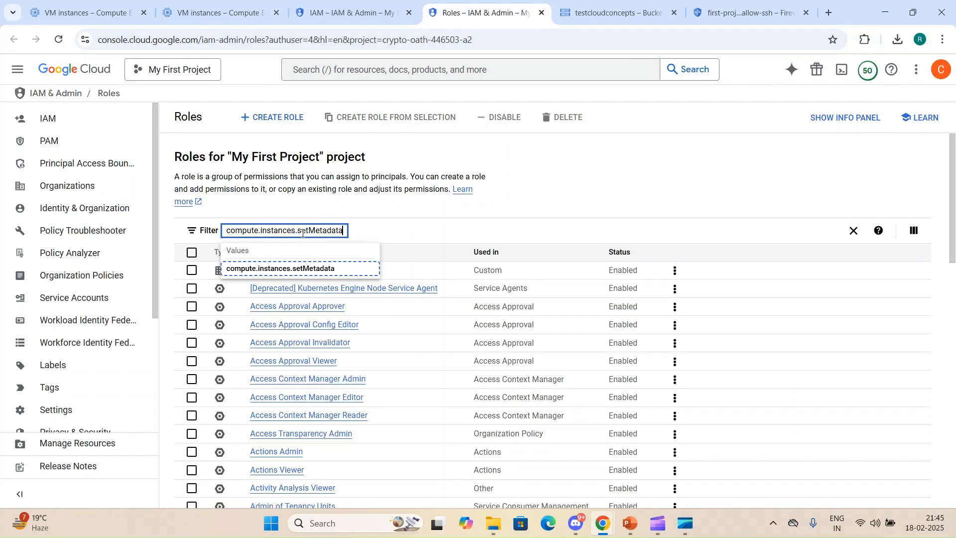
{"action": "left_click", "coordinate": [274, 270]}
{"action": "left_click", "coordinate": [558, 202]}
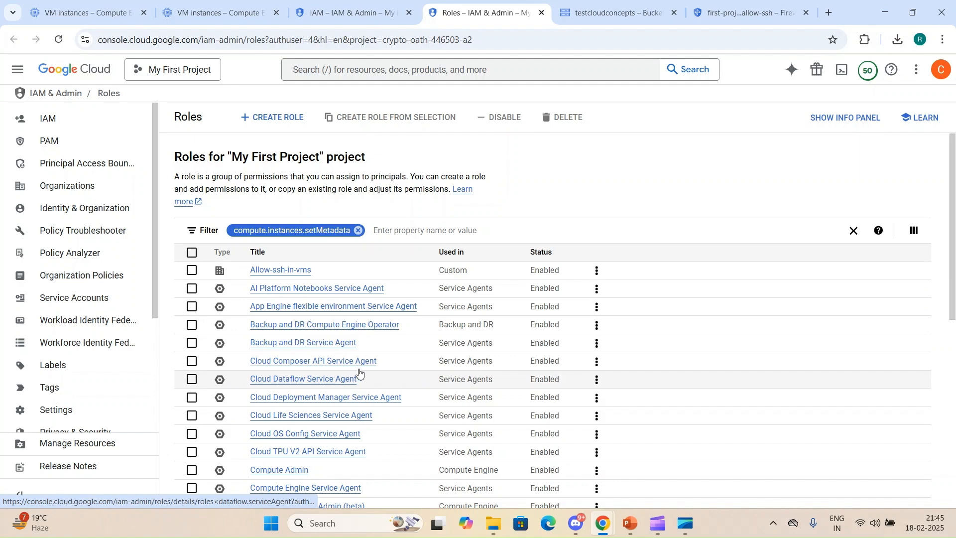
Examine the permissions assigned to the Compute Admin and Compute Engine Service Agent roles, leaving both unselected
{"action": "scroll", "coordinate": [356, 380], "scroll_direction": "down", "scroll_amount": 4}
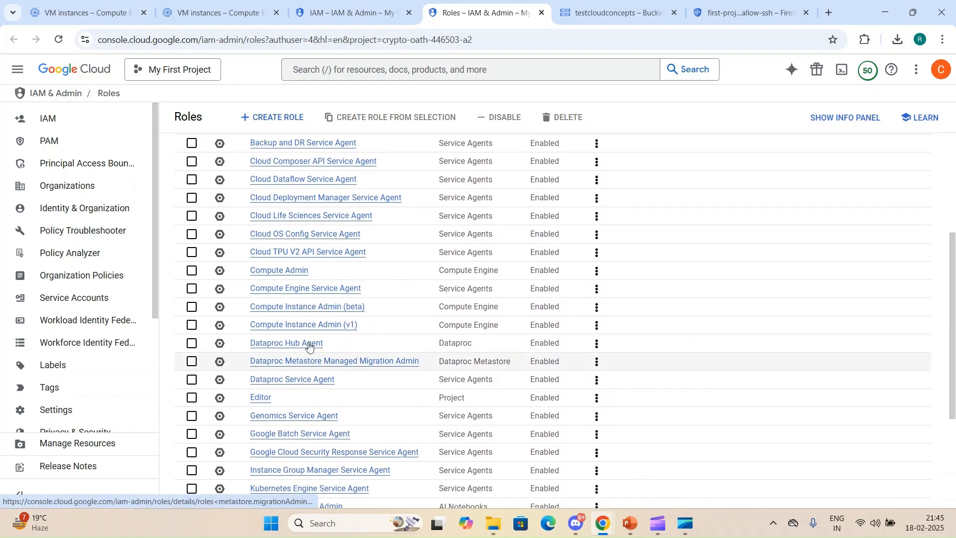
{"action": "left_click", "coordinate": [192, 271]}
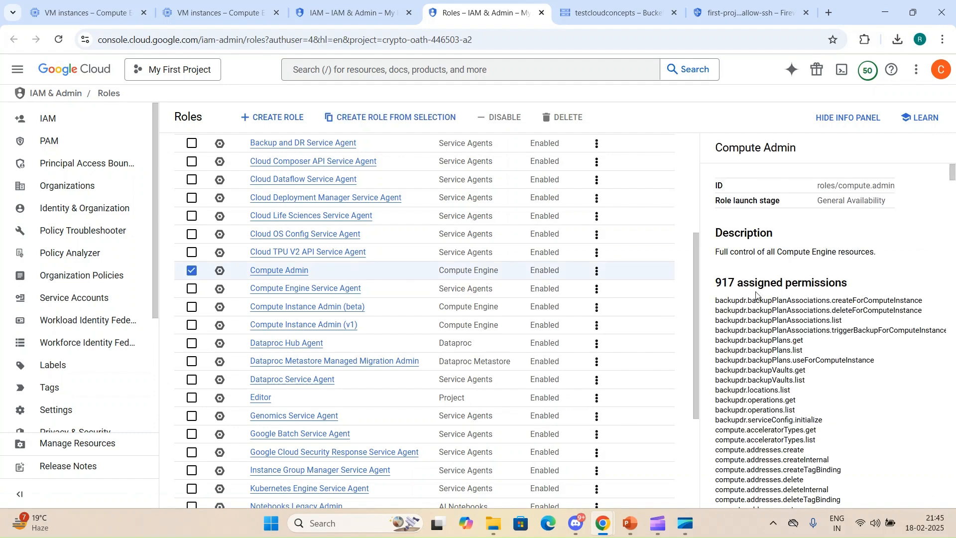
{"action": "left_click_drag", "start_coordinate": [717, 285], "coordinate": [817, 288]}
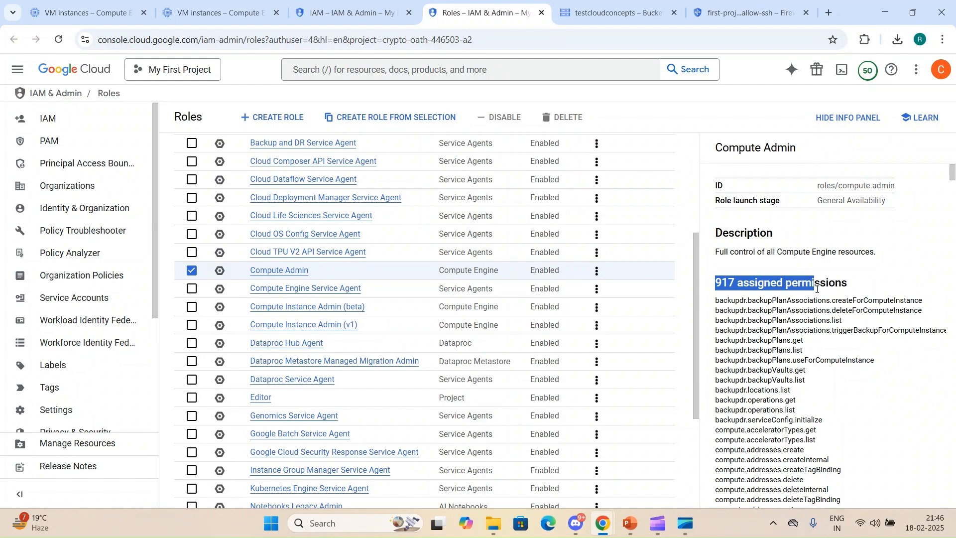
{"action": "left_click", "coordinate": [847, 118]}
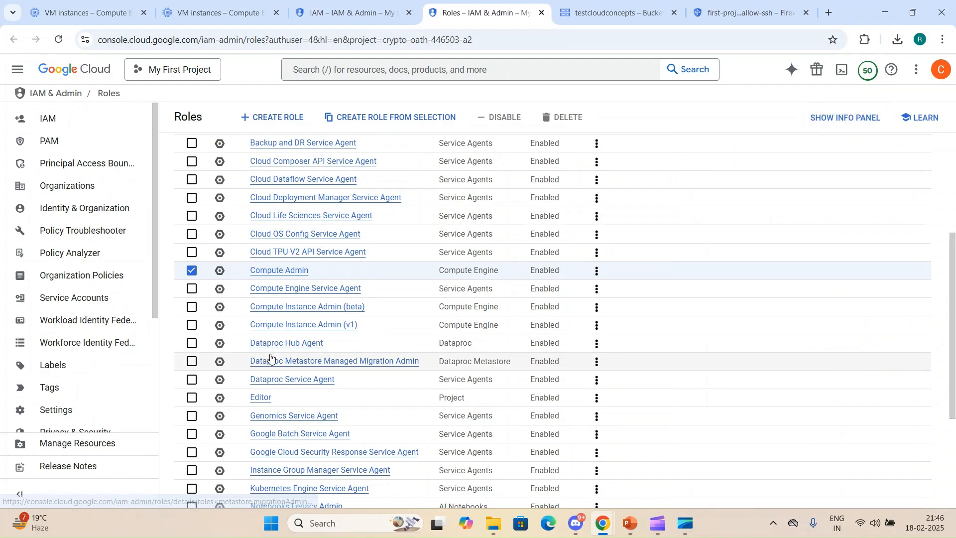
{"action": "scroll", "coordinate": [271, 358], "scroll_direction": "down", "scroll_amount": 1}
{"action": "left_click", "coordinate": [191, 239]}
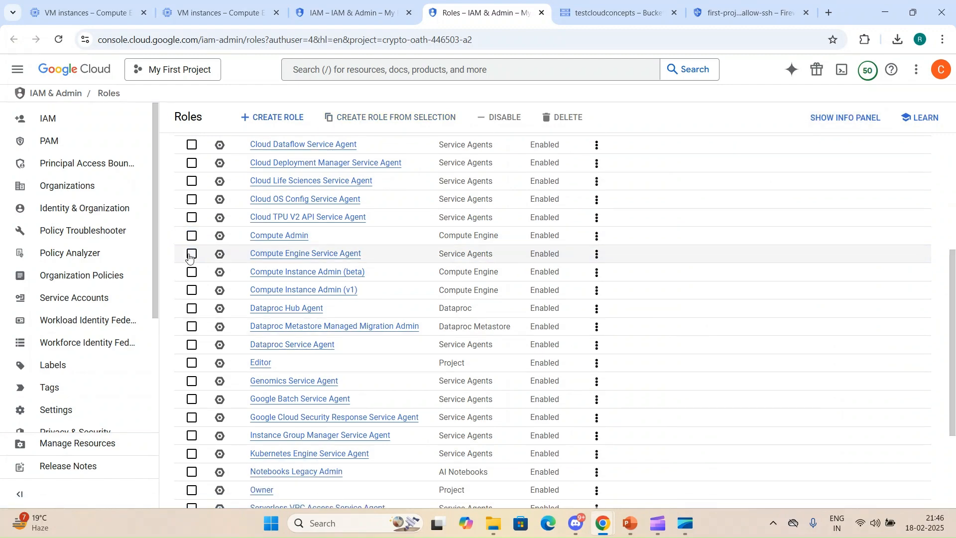
{"action": "left_click", "coordinate": [191, 254]}
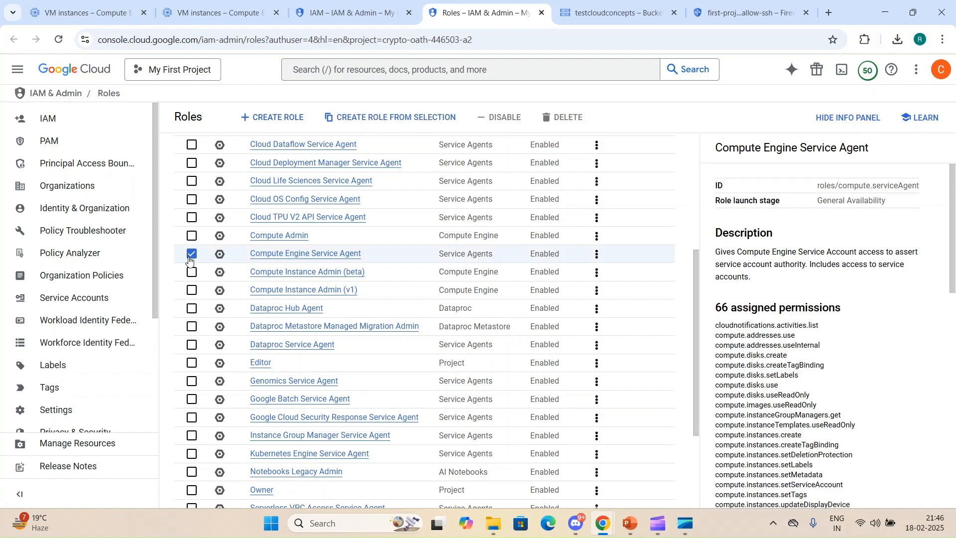
{"action": "left_click", "coordinate": [190, 254]}
Open the custom role Allow-ssh-in-vms and check its assigned permissions
{"action": "scroll", "coordinate": [259, 284], "scroll_direction": "up", "scroll_amount": 5}
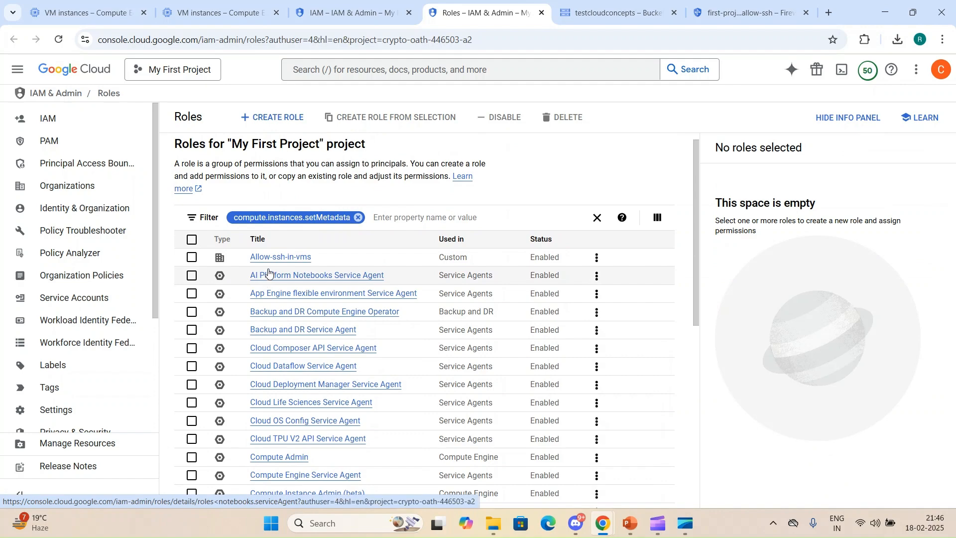
{"action": "left_click", "coordinate": [272, 258]}
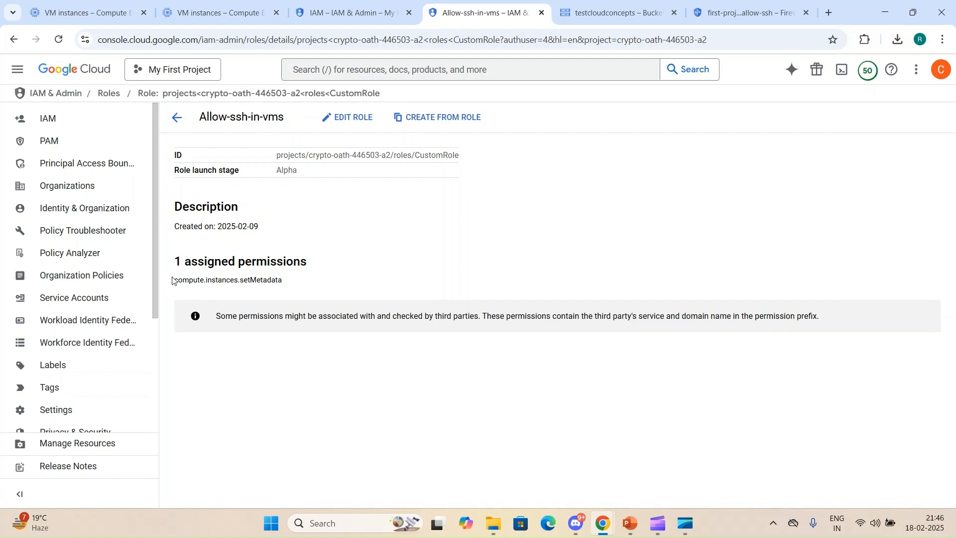
{"action": "left_click_drag", "start_coordinate": [176, 280], "coordinate": [294, 278]}
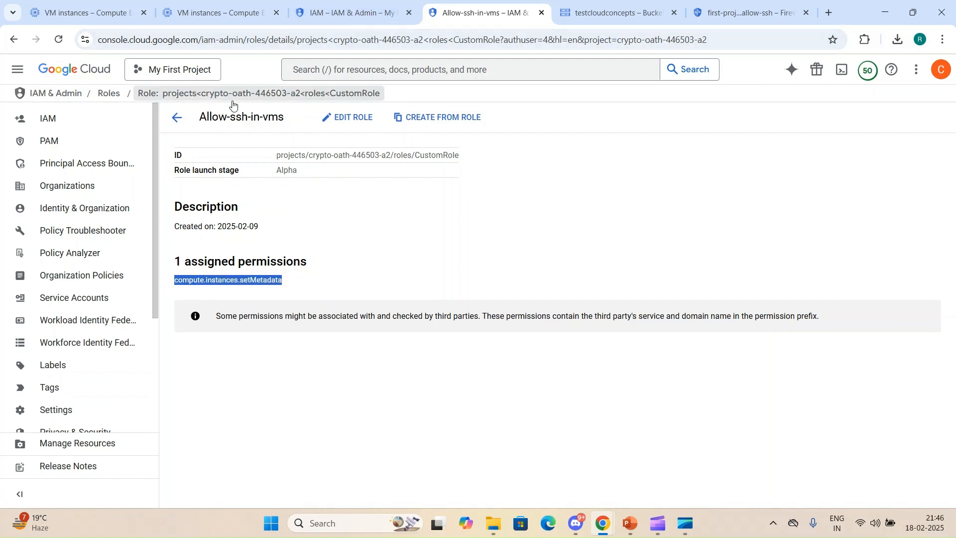
Grant the test user the custom role Allow-ssh-in-vms on My First Project in addition to Viewer, and save
{"action": "left_click", "coordinate": [354, 11]}
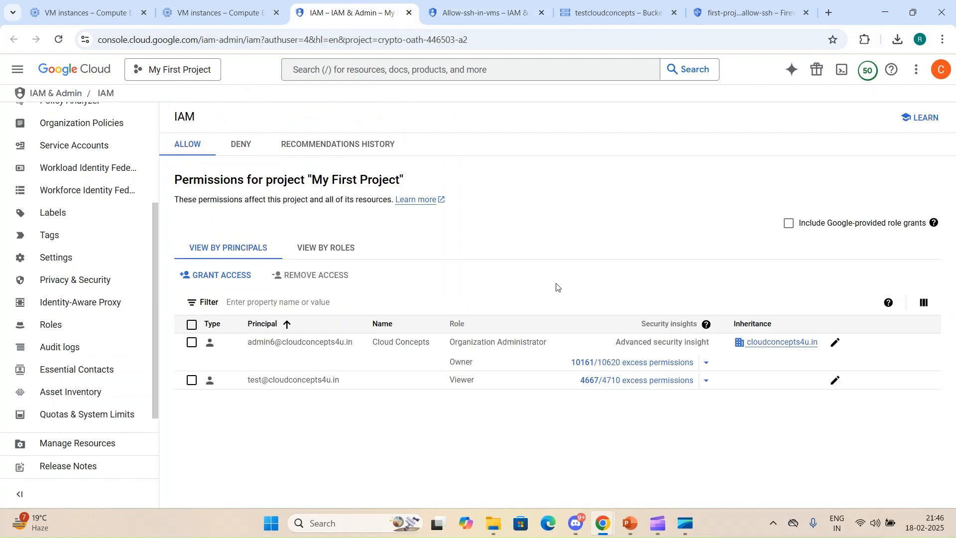
{"action": "left_click", "coordinate": [835, 380]}
{"action": "left_click", "coordinate": [492, 214]}
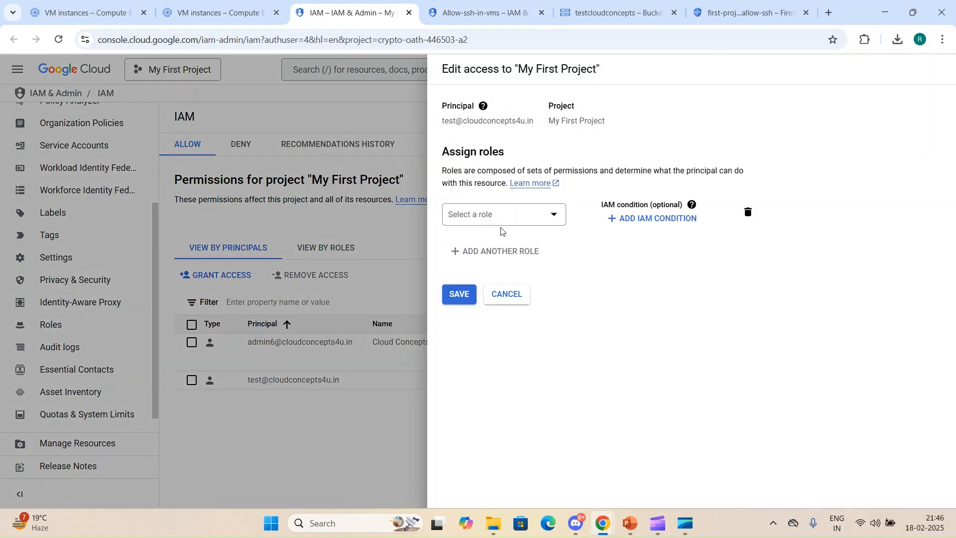
{"action": "left_click", "coordinate": [499, 230]}
{"action": "left_click", "coordinate": [488, 298]}
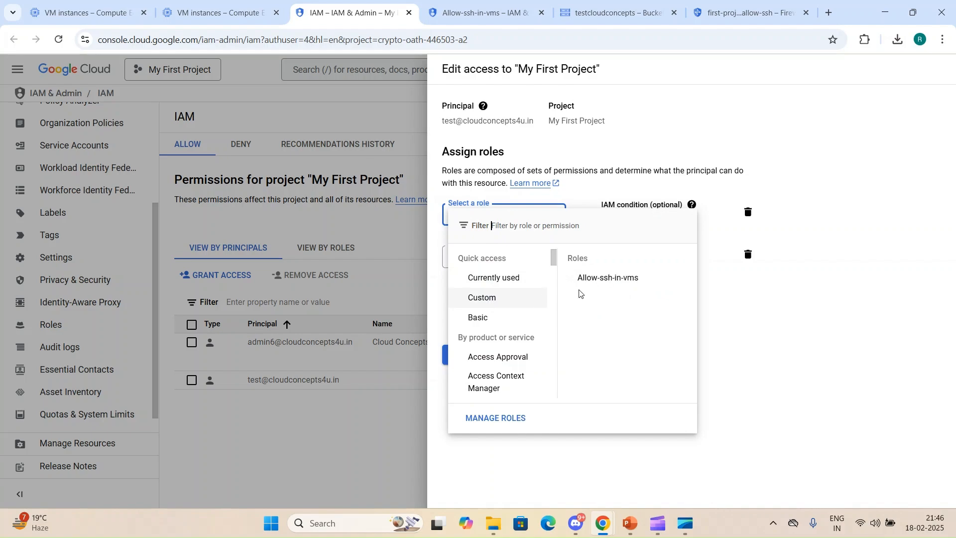
{"action": "left_click", "coordinate": [604, 279]}
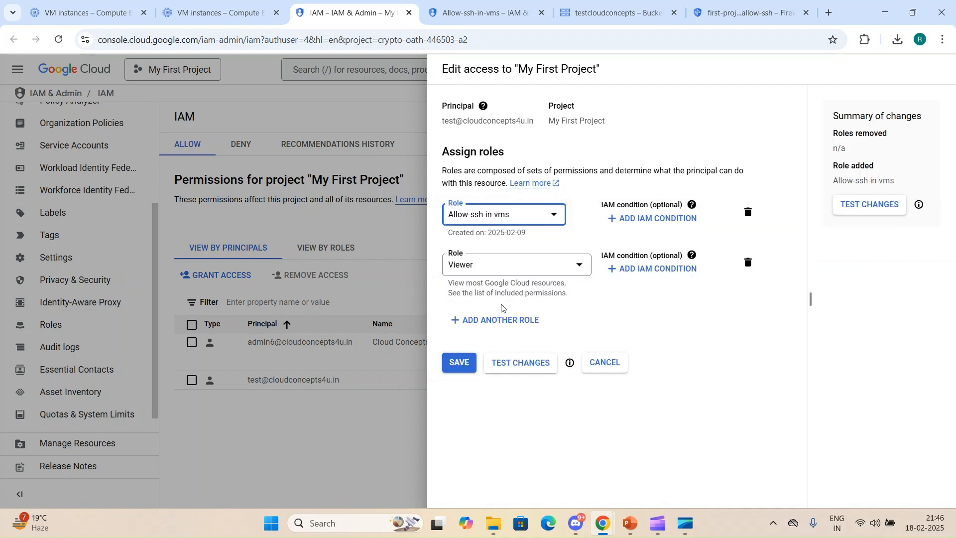
{"action": "left_click", "coordinate": [459, 364]}
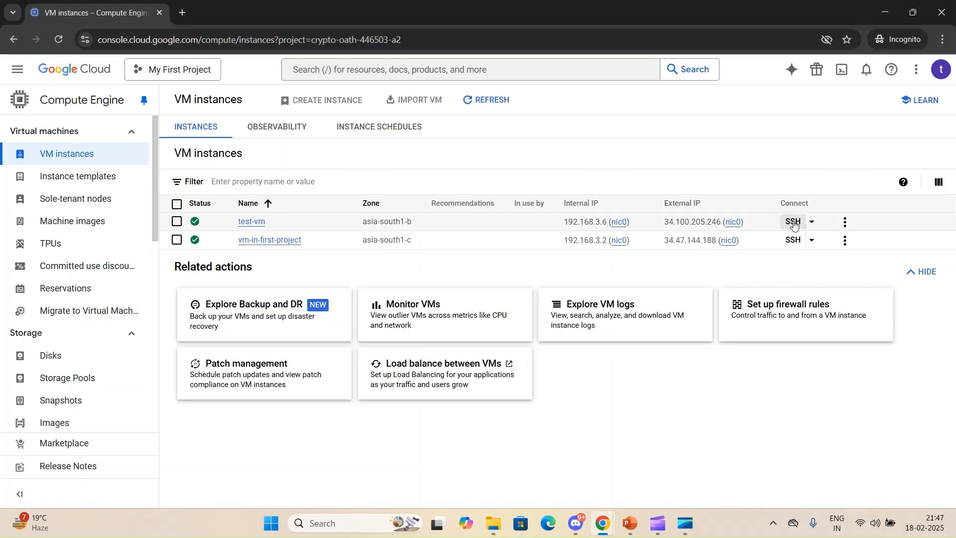
Retry the SSH connection to test-vm from the test user's console and check which IAM role is required
{"action": "left_click", "coordinate": [793, 222]}
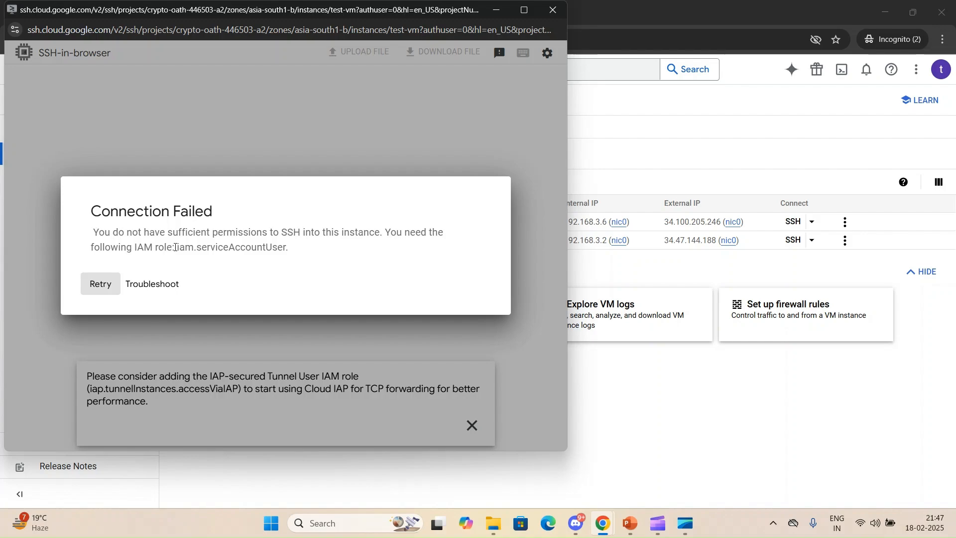
{"action": "left_click_drag", "start_coordinate": [175, 247], "coordinate": [288, 248]}
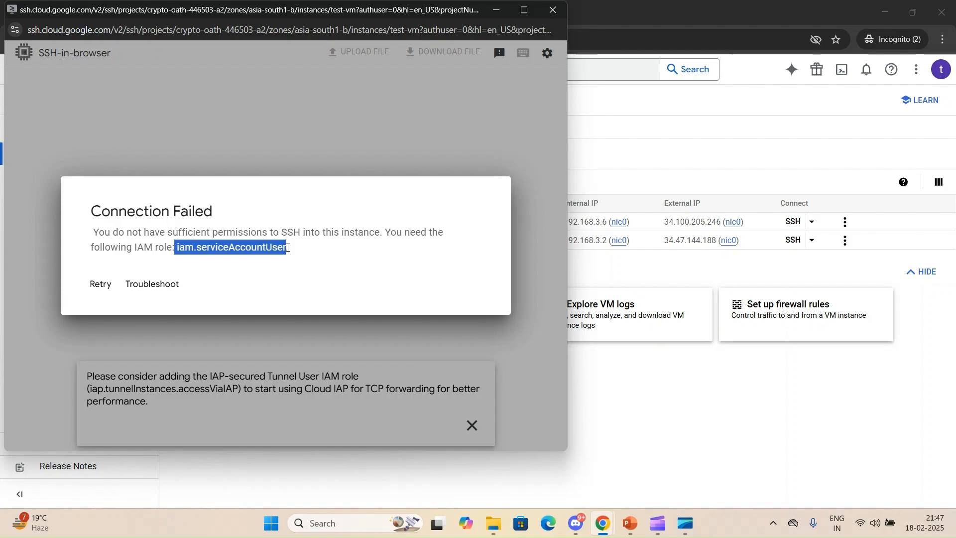
Add the Service Account User role to the test user's access on My First Project in the administrator's console, and save
{"action": "mouse_move", "coordinate": [603, 523]}
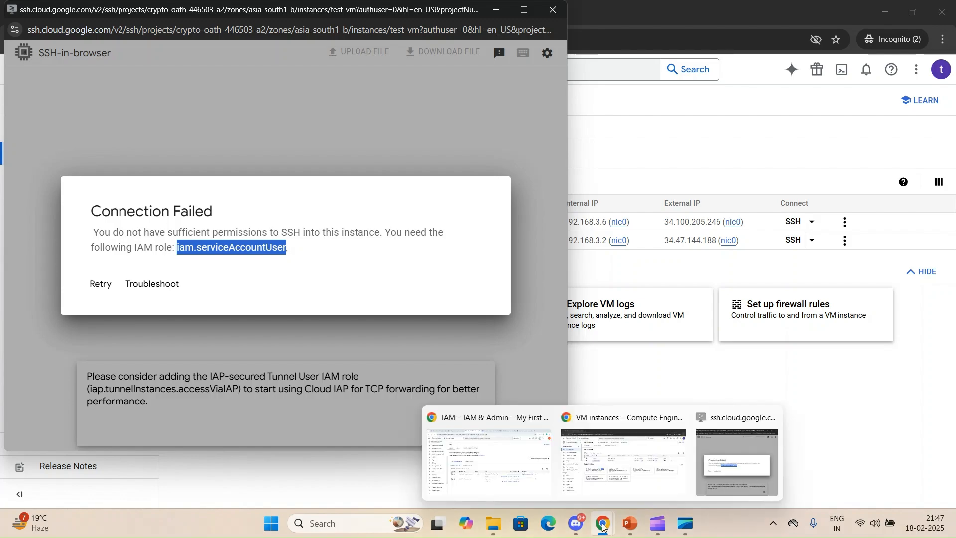
{"action": "left_click", "coordinate": [485, 451]}
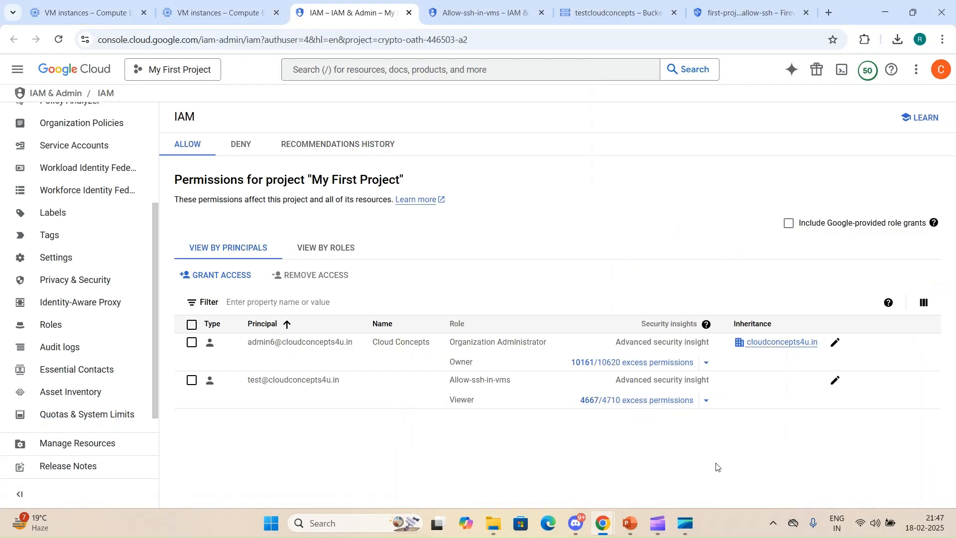
{"action": "left_click", "coordinate": [835, 381]}
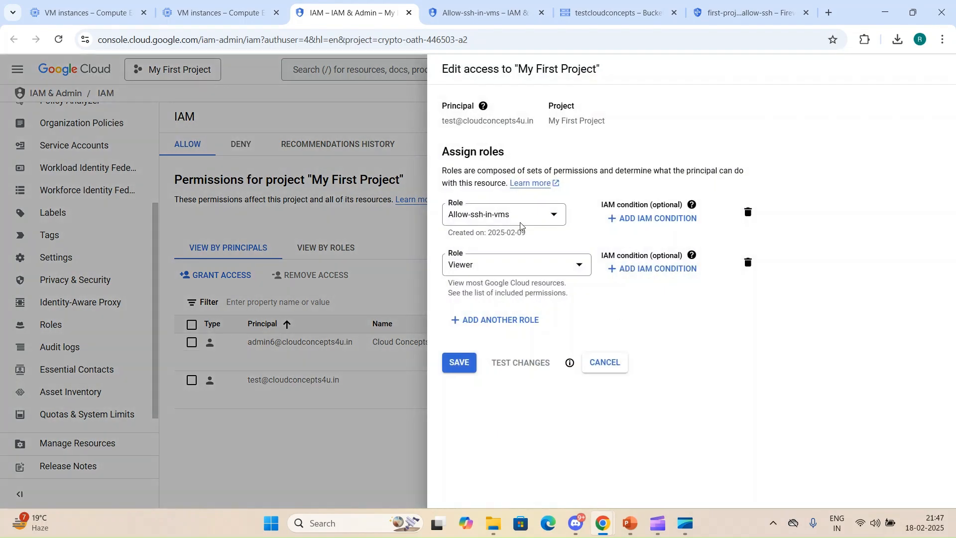
{"action": "left_click", "coordinate": [489, 320]}
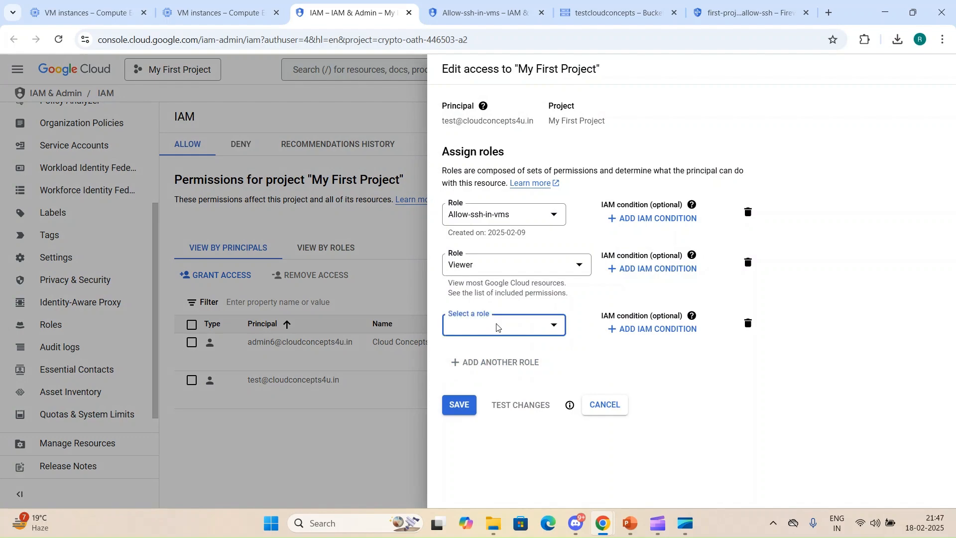
{"action": "left_click", "coordinate": [500, 329]}
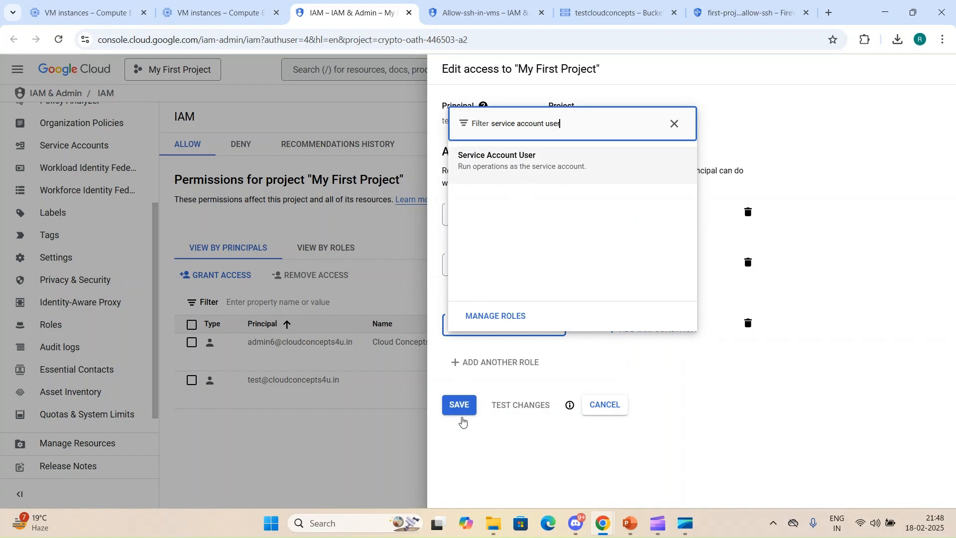
{"action": "left_click", "coordinate": [503, 168]}
{"action": "left_click", "coordinate": [459, 424]}
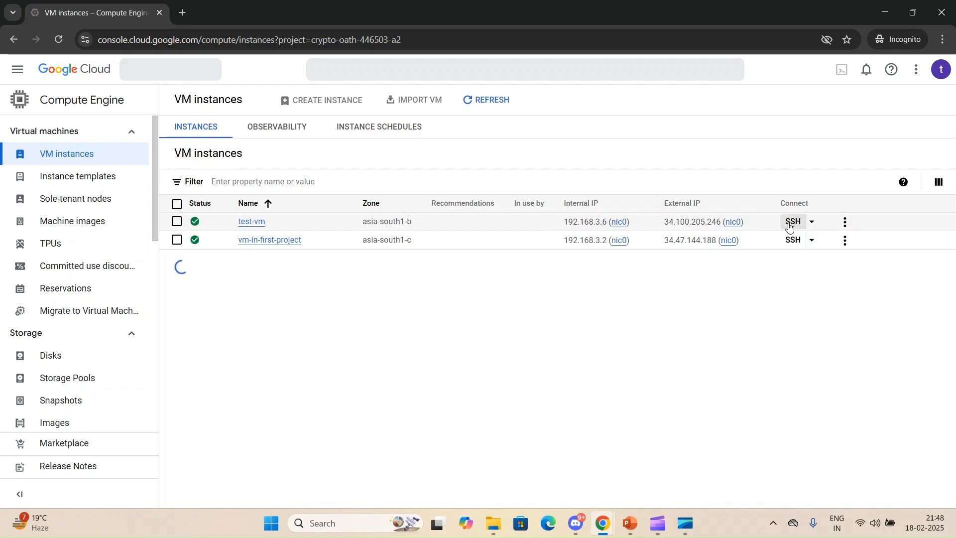
Start an SSH session to test-vm as the test user, check the suggested IAP tunnel permission, and close the session
{"action": "left_click", "coordinate": [790, 223]}
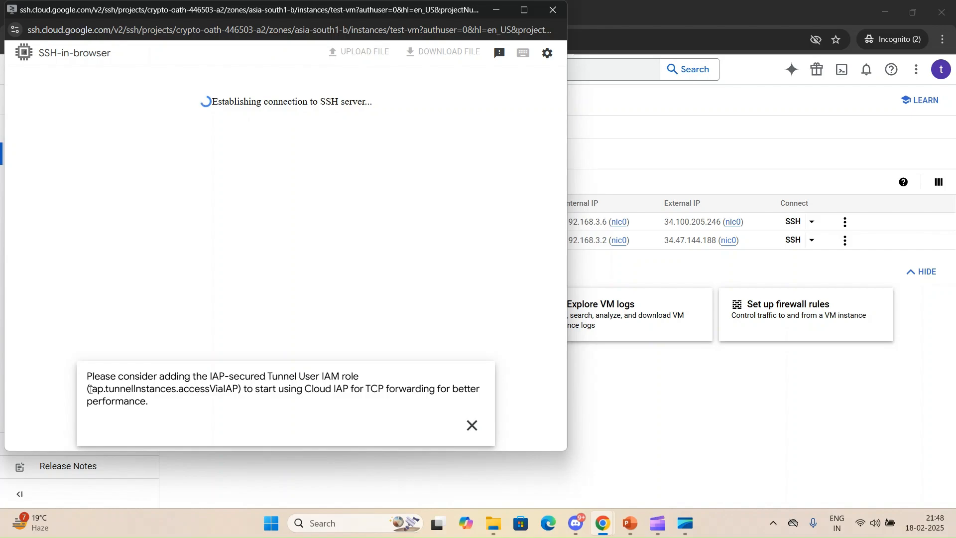
{"action": "left_click_drag", "start_coordinate": [90, 389], "coordinate": [238, 388]}
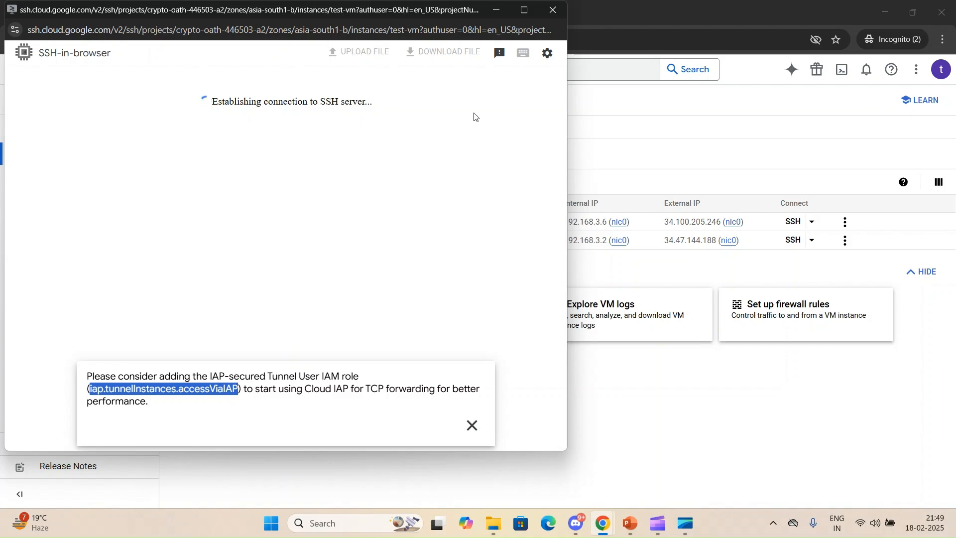
{"action": "left_click", "coordinate": [555, 14]}
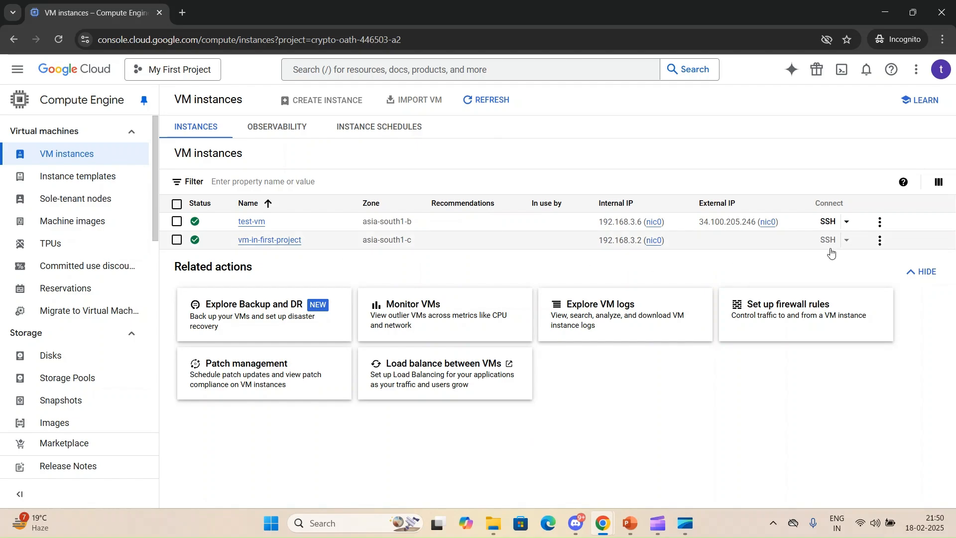
Check why SSH is unavailable for vm-in-first-project and copy the permission name iap.tunnelInstances.accessViaIAP
{"action": "mouse_move", "coordinate": [829, 246]}
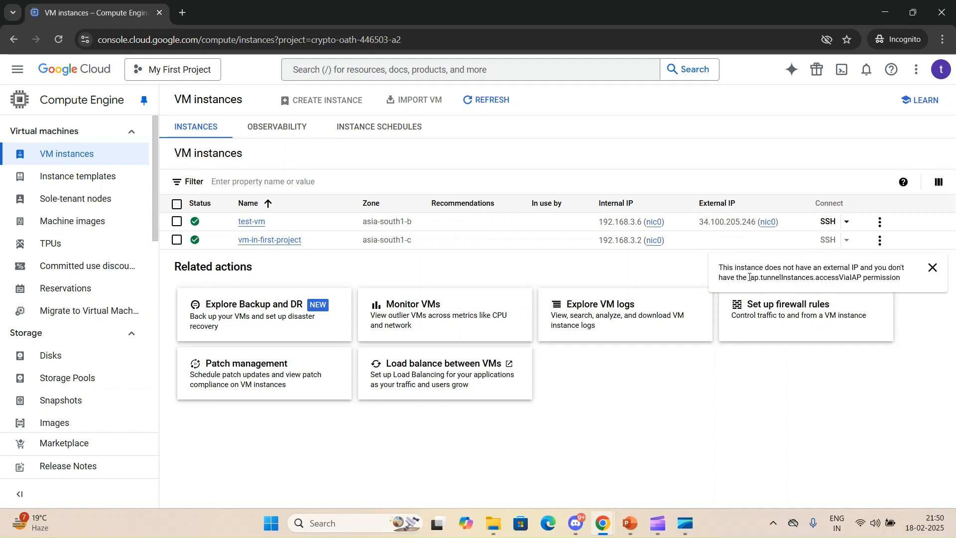
{"action": "left_click_drag", "start_coordinate": [749, 278], "coordinate": [861, 275]}
{"action": "key", "text": "ctrl+c"}
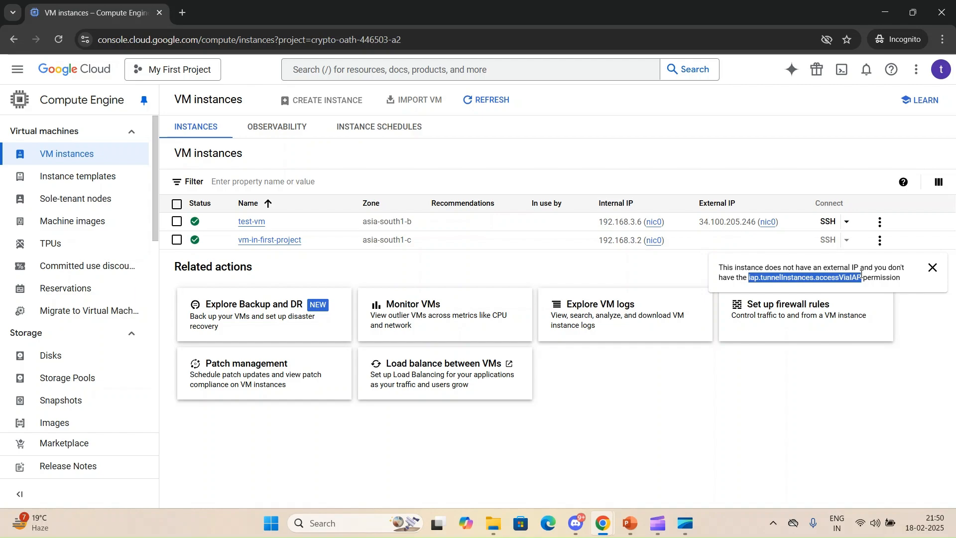
Return to the administrator's roles list and filter it by the permission iap.tunnelInstances.accessViaIAP
{"action": "left_click", "coordinate": [606, 520]}
{"action": "left_click", "coordinate": [550, 471]}
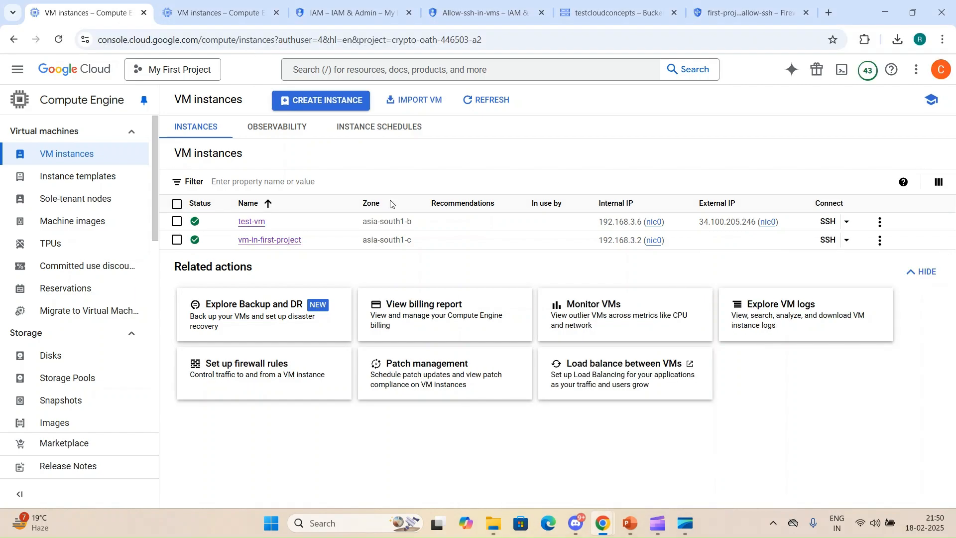
{"action": "left_click", "coordinate": [475, 11]}
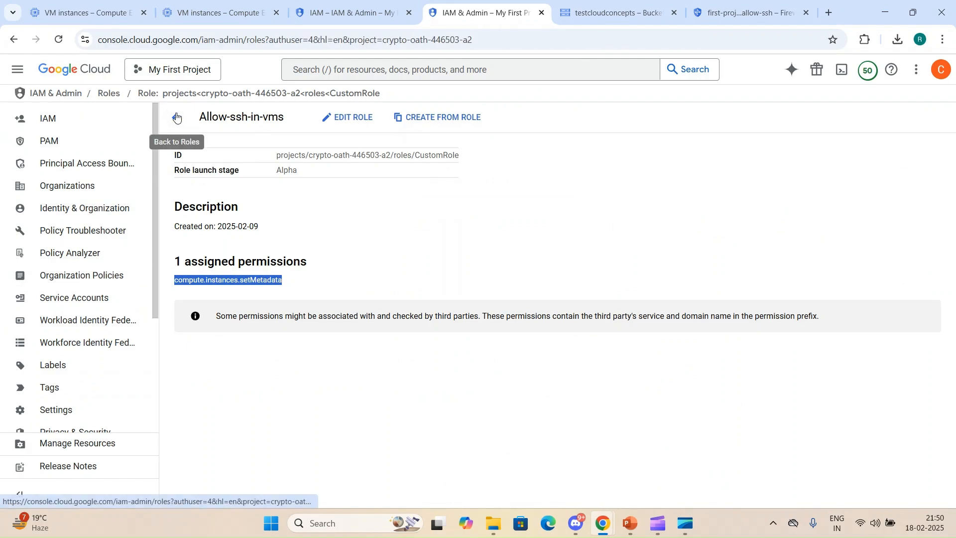
{"action": "left_click", "coordinate": [177, 117]}
{"action": "left_click", "coordinate": [293, 234]}
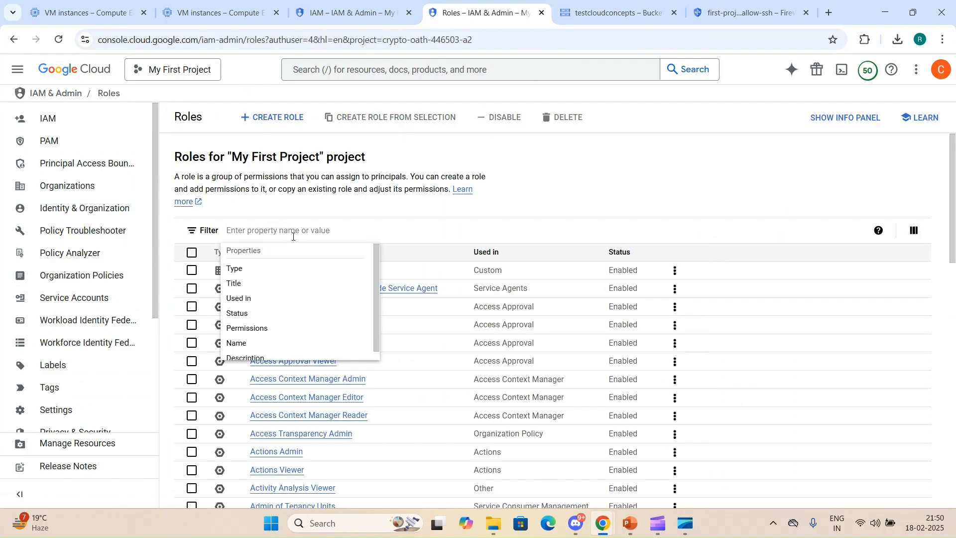
{"action": "key", "text": "ctrl+v"}
{"action": "key", "text": "Return"}
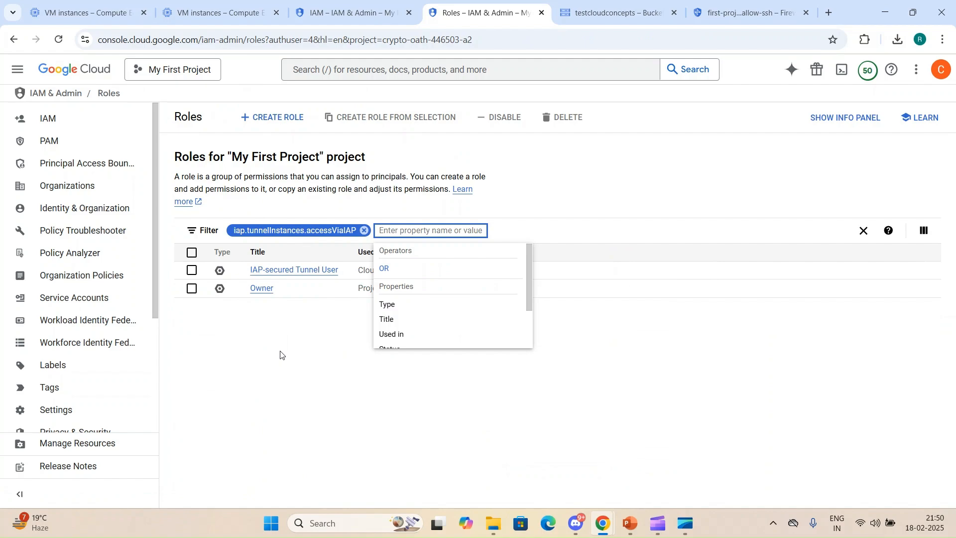
Open the IAP-secured Tunnel User role, check its assigned permissions, and return to the project's IAM page
{"action": "left_click", "coordinate": [281, 354]}
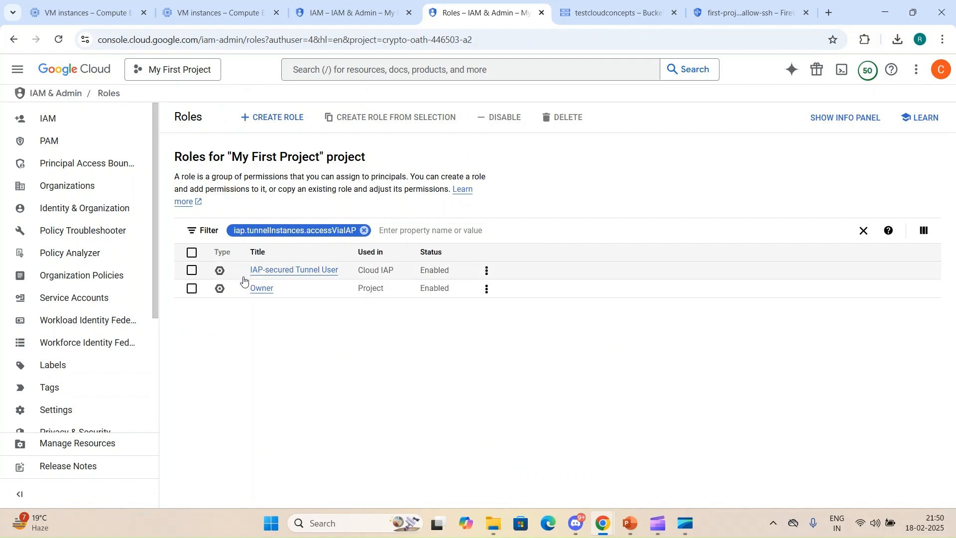
{"action": "left_click", "coordinate": [291, 272]}
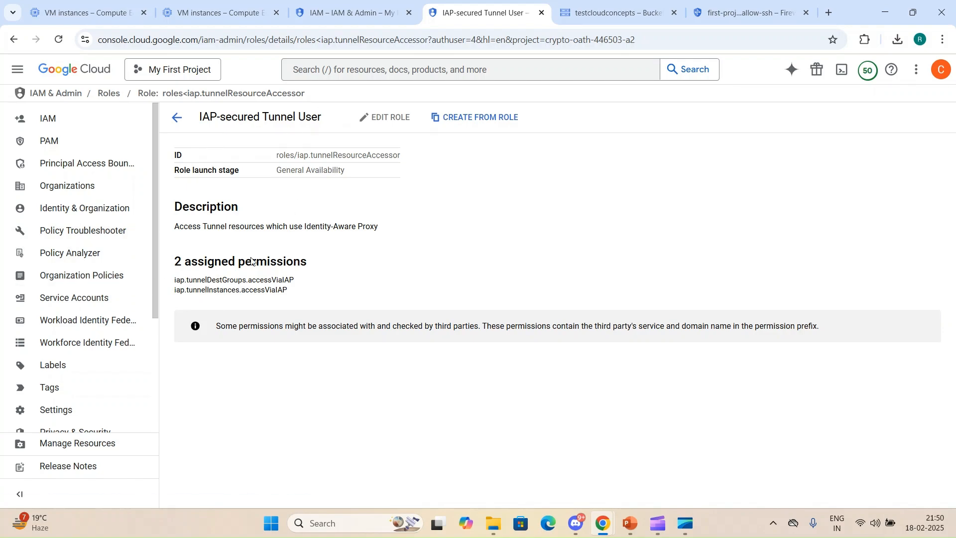
{"action": "left_click", "coordinate": [348, 12]}
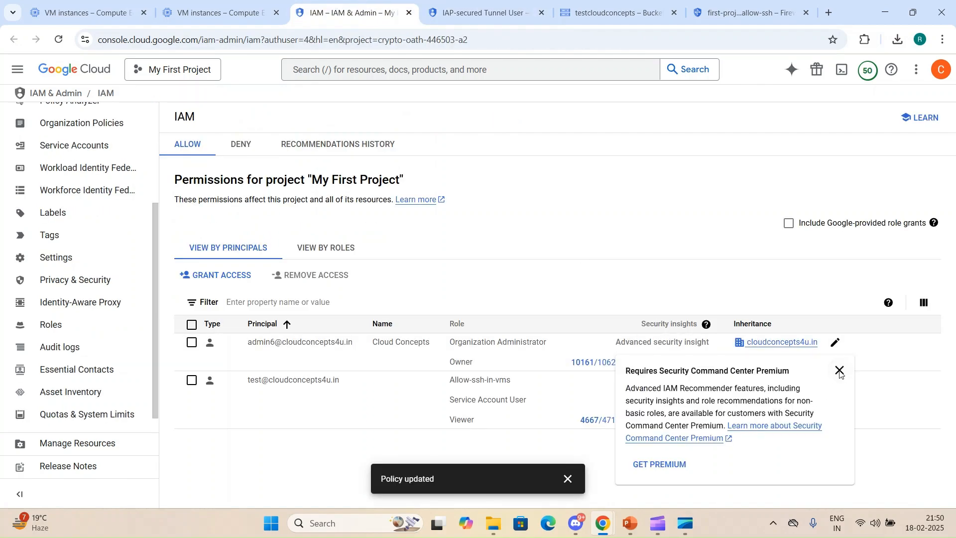
Add the IAP-secured Tunnel User role to the test user's access on My First Project, and save
{"action": "left_click", "coordinate": [838, 369]}
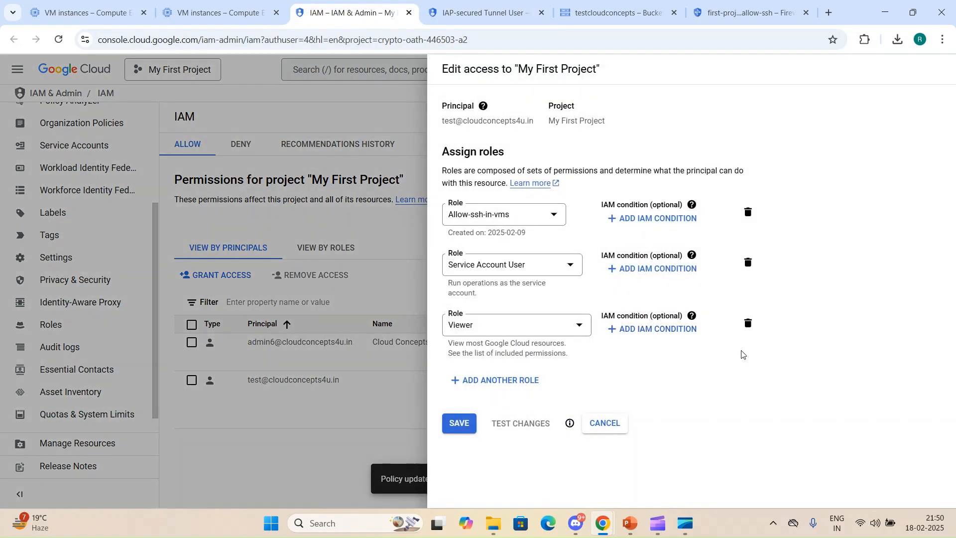
{"action": "left_click", "coordinate": [482, 379]}
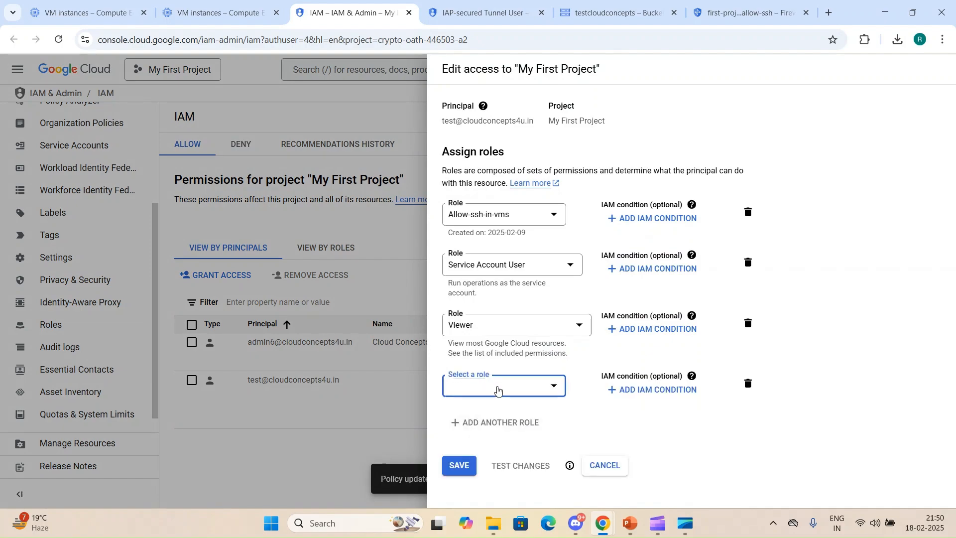
{"action": "left_click", "coordinate": [498, 390]}
{"action": "type", "text": "iap"}
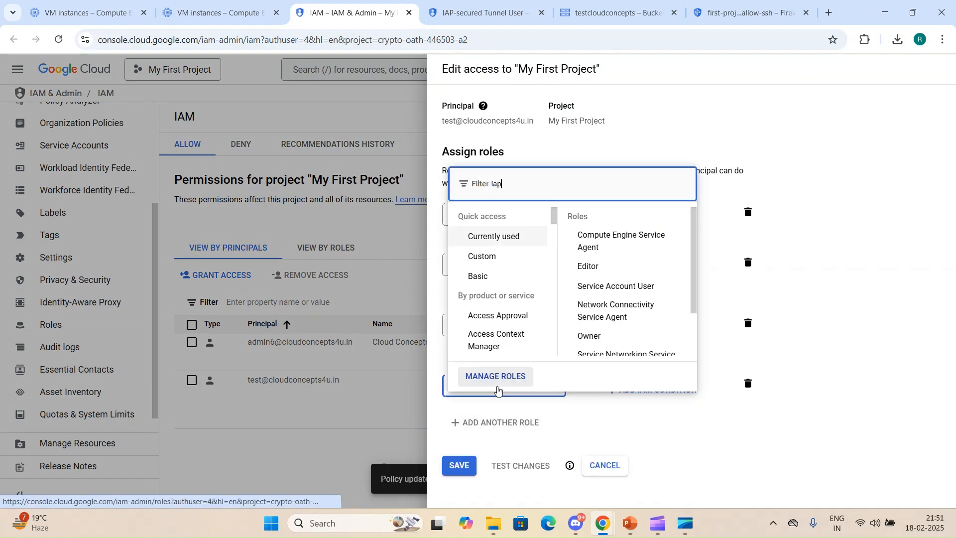
{"action": "type", "text": " secured"}
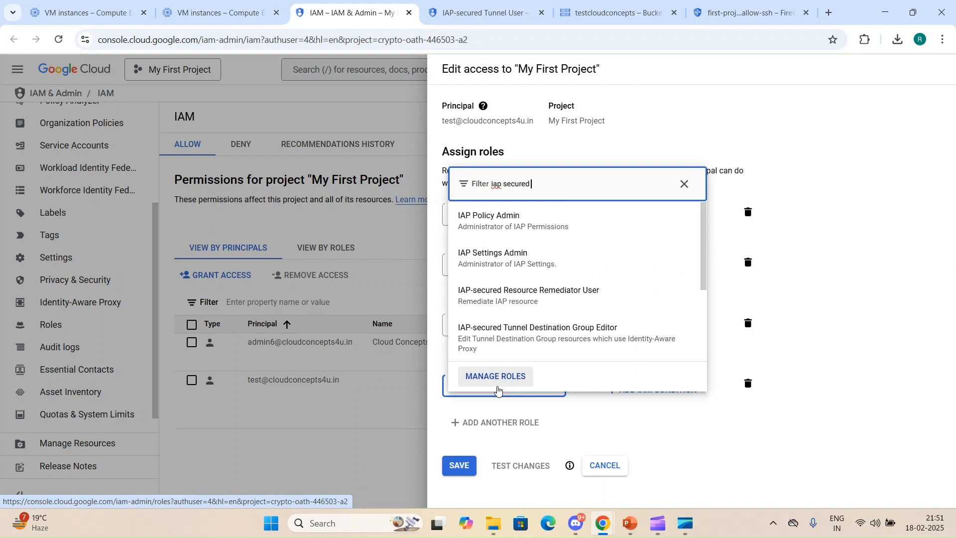
{"action": "type", "text": " tu"}
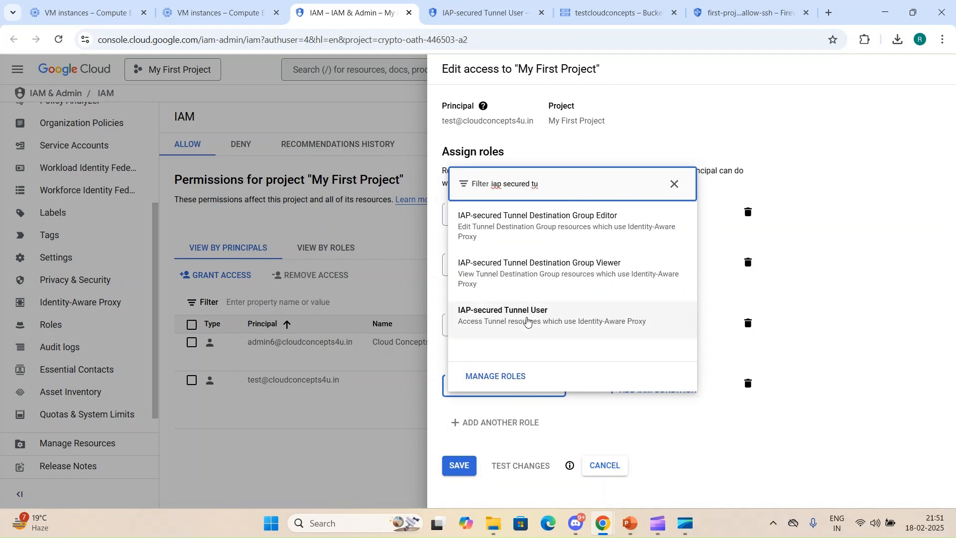
{"action": "left_click", "coordinate": [469, 465]}
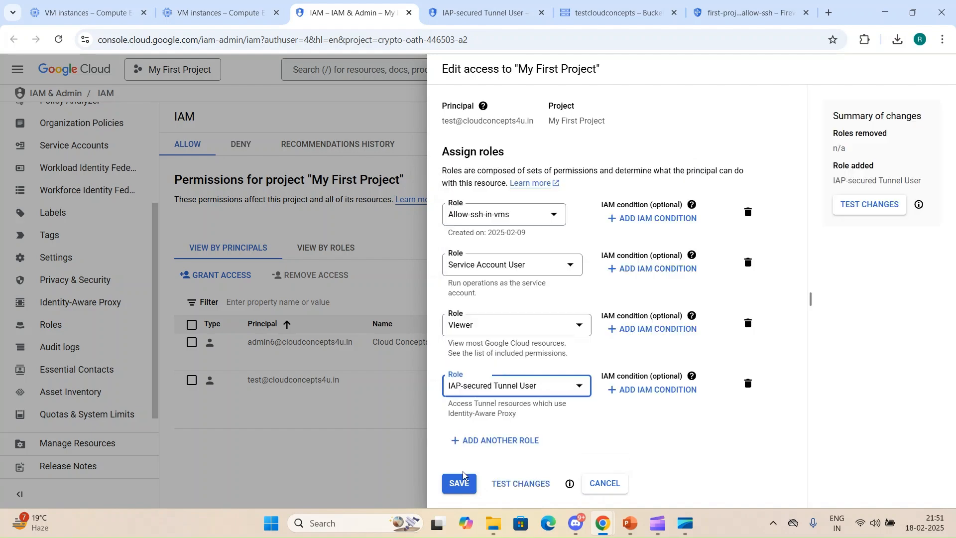
{"action": "left_click", "coordinate": [466, 482]}
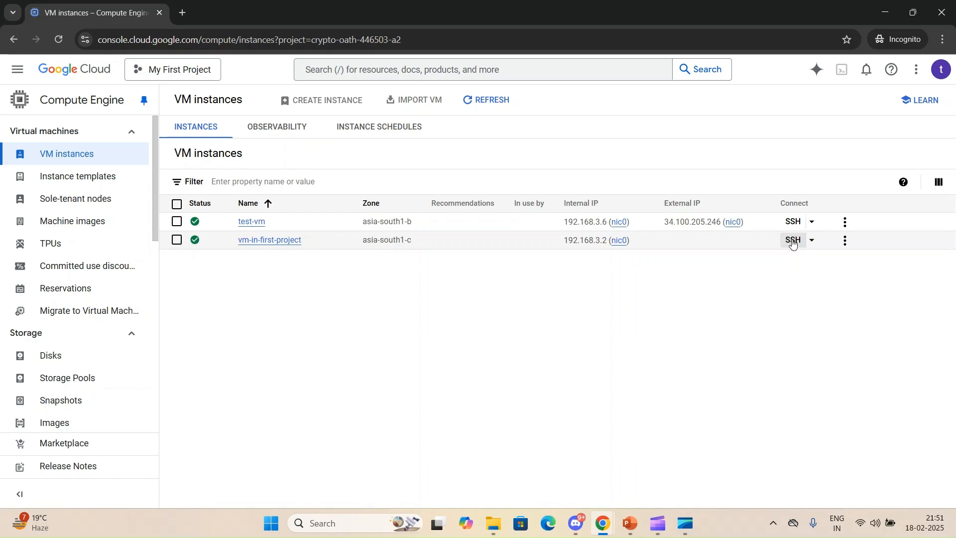
Start an SSH session to vm-in-first-project as the test user, and return to the administrator's browser window
{"action": "left_click", "coordinate": [793, 241]}
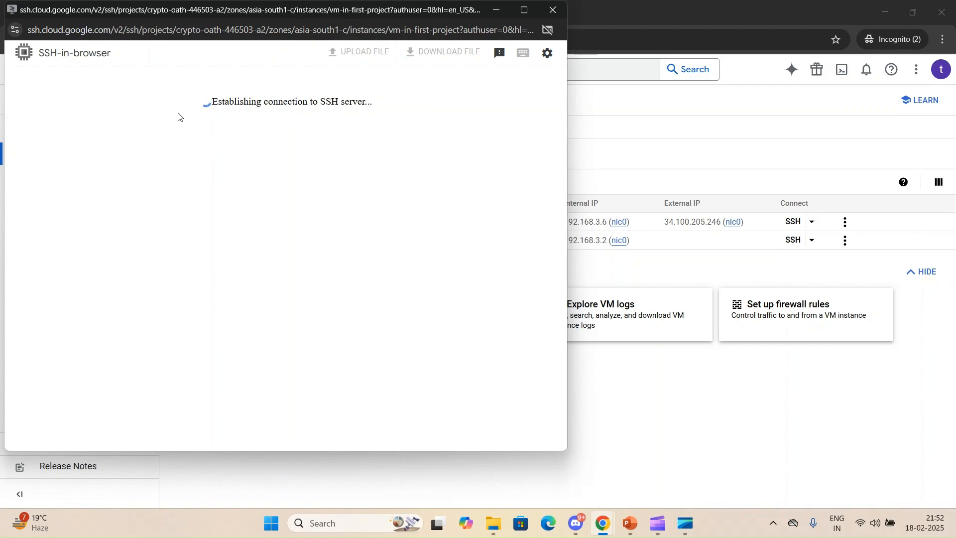
{"action": "left_click", "coordinate": [641, 169]}
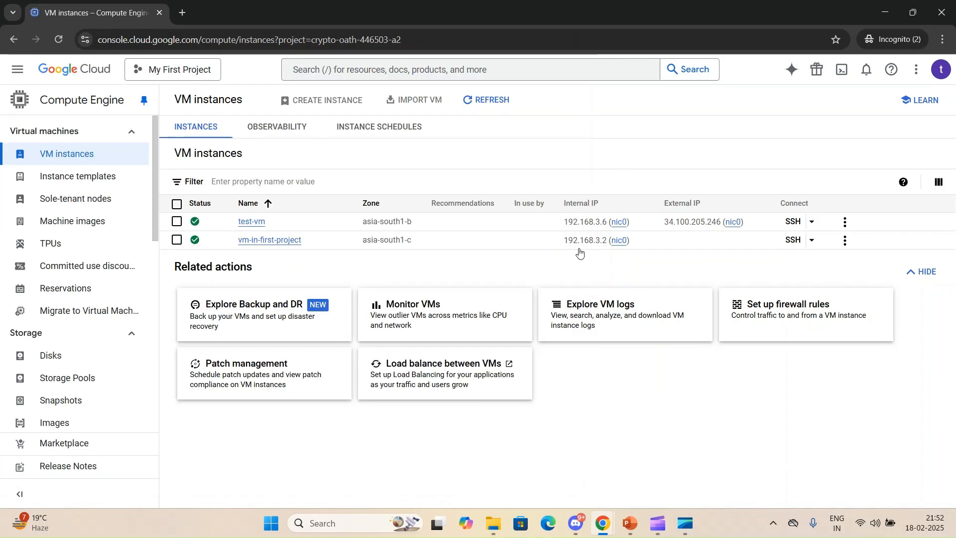
{"action": "mouse_move", "coordinate": [603, 522]}
{"action": "left_click", "coordinate": [513, 457]}
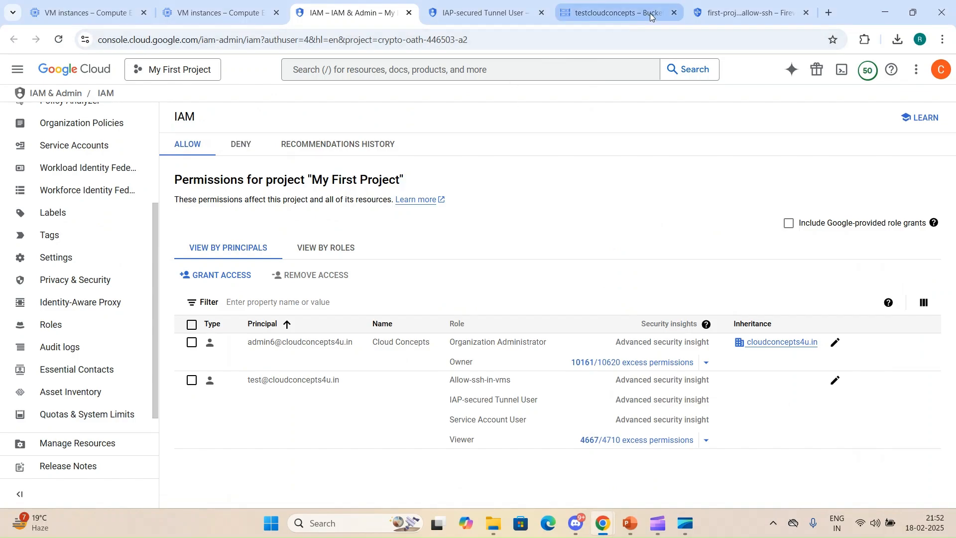
Go to the first-project-vpc-3 network in the administrator's console and look through its VPC firewall rules
{"action": "left_click", "coordinate": [698, 15]}
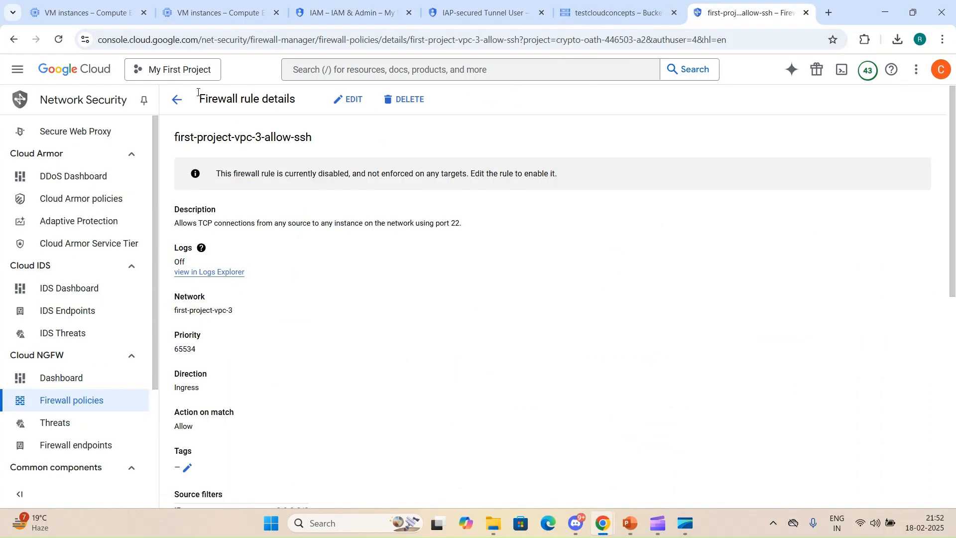
{"action": "left_click", "coordinate": [178, 99]}
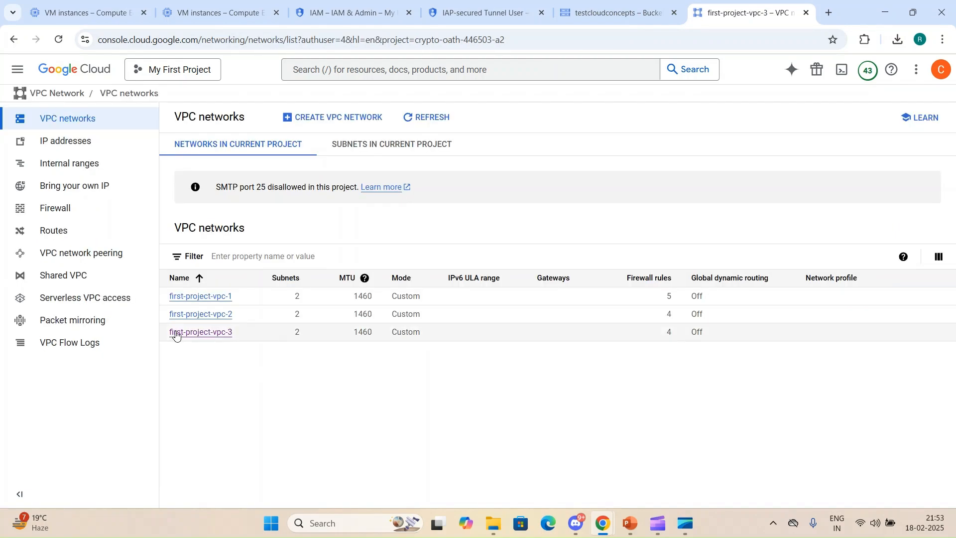
{"action": "left_click", "coordinate": [183, 333]}
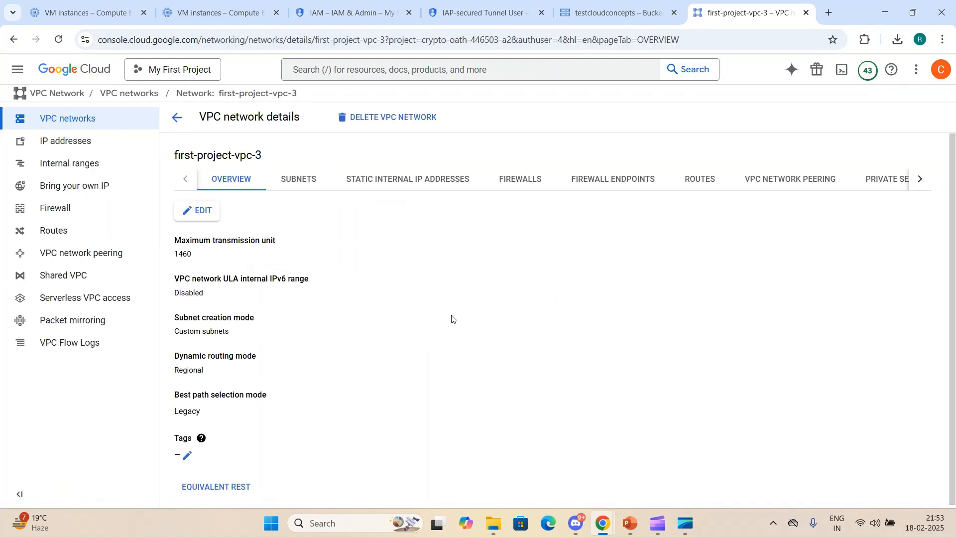
{"action": "left_click", "coordinate": [516, 183]}
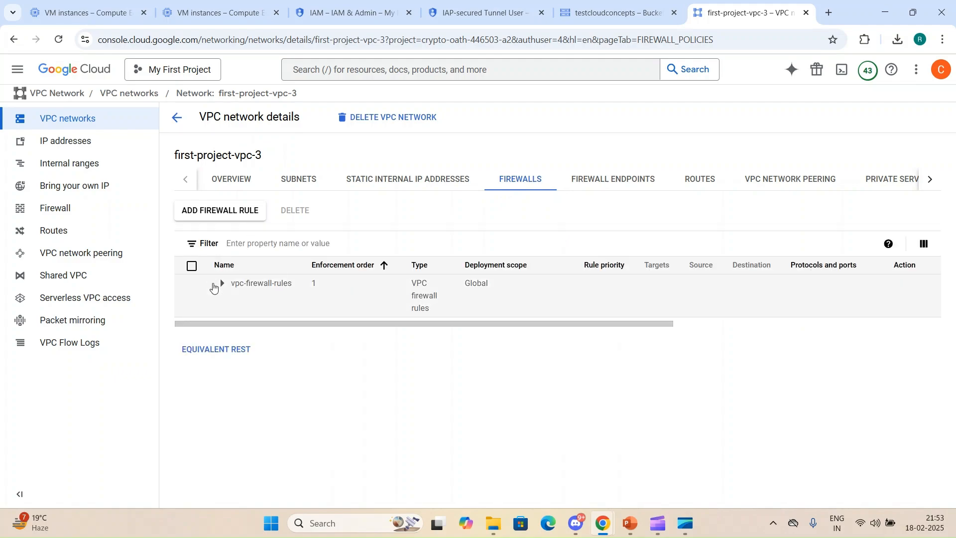
{"action": "left_click", "coordinate": [222, 284]}
{"action": "scroll", "coordinate": [329, 328], "scroll_direction": "down", "scroll_amount": 1}
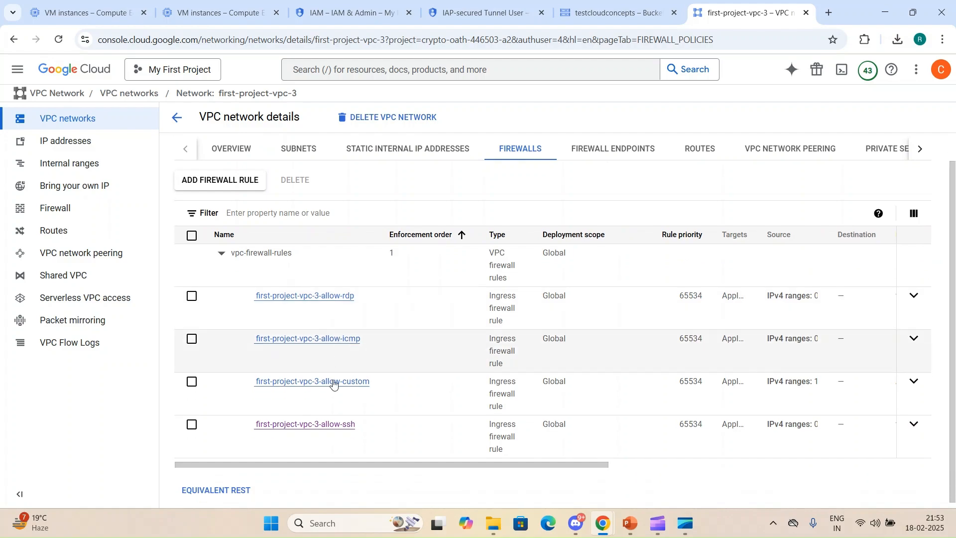
{"action": "left_click_drag", "start_coordinate": [366, 465], "coordinate": [692, 466]}
{"action": "scroll", "coordinate": [656, 447], "scroll_direction": "left", "scroll_amount": 10}
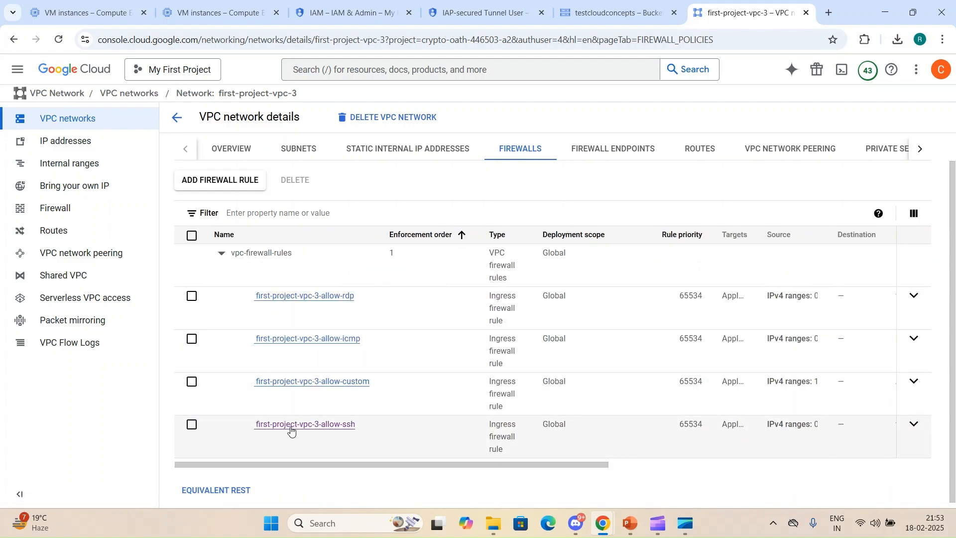
Examine the first-project-vpc-3-allow-ssh rule's enforcement and source IP range, and return to the firewall policies list
{"action": "left_click", "coordinate": [294, 426]}
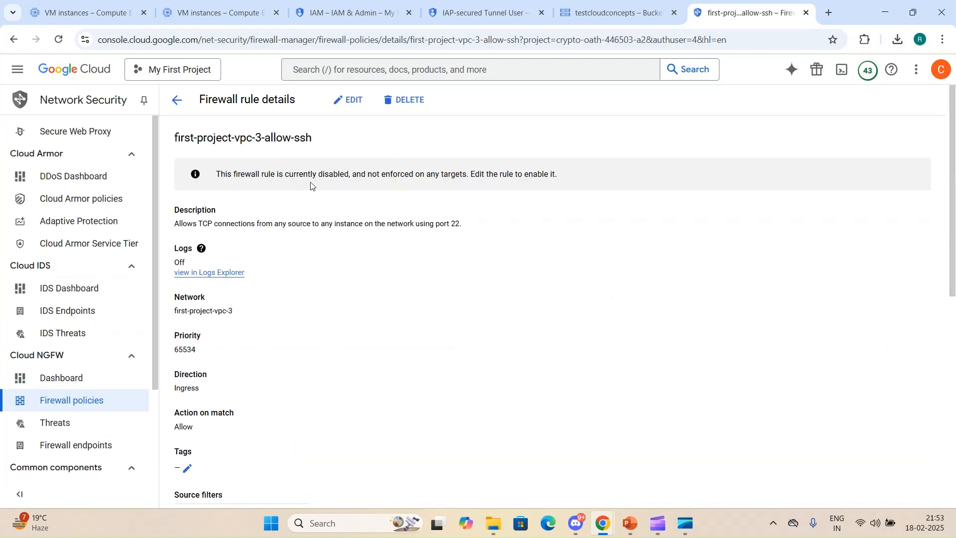
{"action": "scroll", "coordinate": [292, 327], "scroll_direction": "down", "scroll_amount": 2}
{"action": "scroll", "coordinate": [293, 328], "scroll_direction": "down", "scroll_amount": 2}
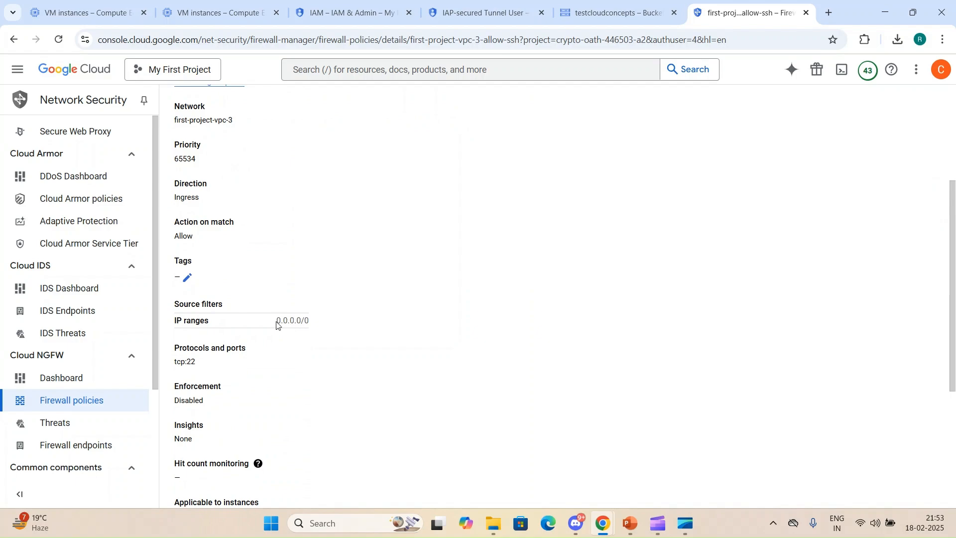
{"action": "triple_click", "coordinate": [289, 322]}
{"action": "scroll", "coordinate": [318, 321], "scroll_direction": "up", "scroll_amount": 2}
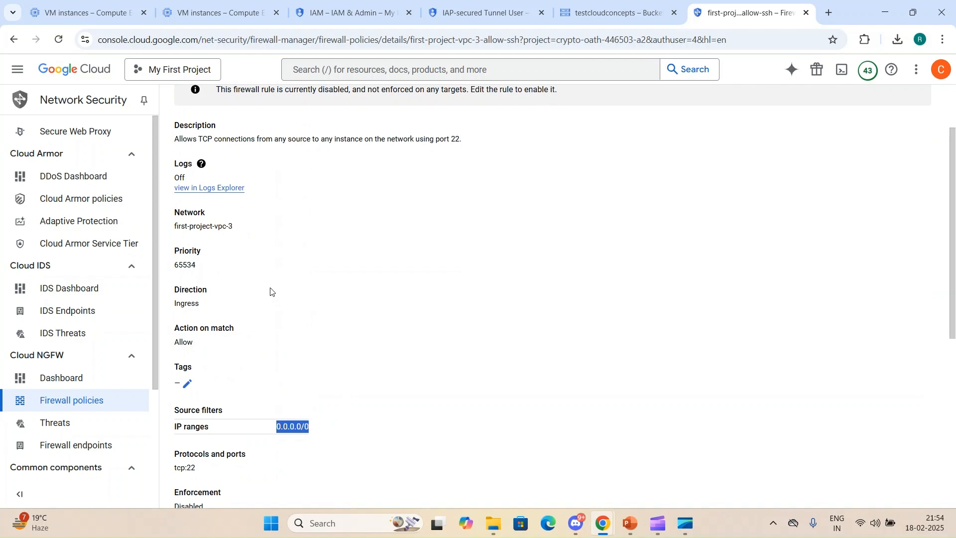
{"action": "scroll", "coordinate": [271, 290], "scroll_direction": "up", "scroll_amount": 2}
{"action": "left_click", "coordinate": [179, 99]}
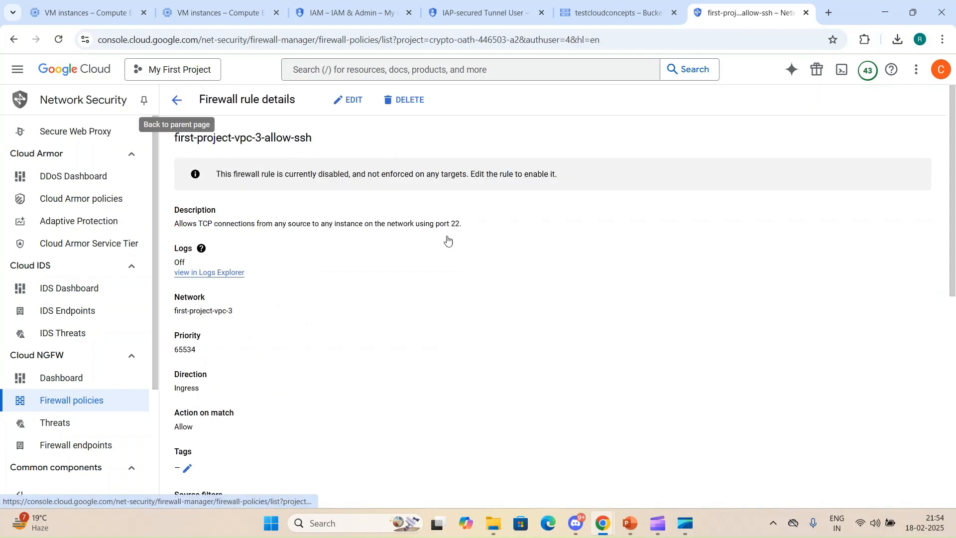
Switch to the SSH presentation in PowerPoint, copy the IP range 35.235.240.0/20 from the Permissions slide, and return to the browser
{"action": "left_click", "coordinate": [629, 522]}
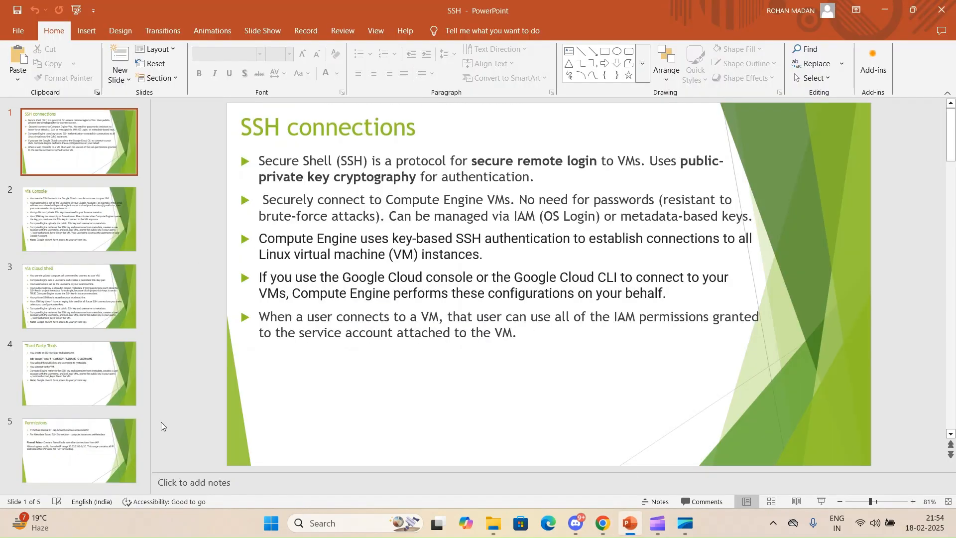
{"action": "left_click", "coordinate": [100, 438]}
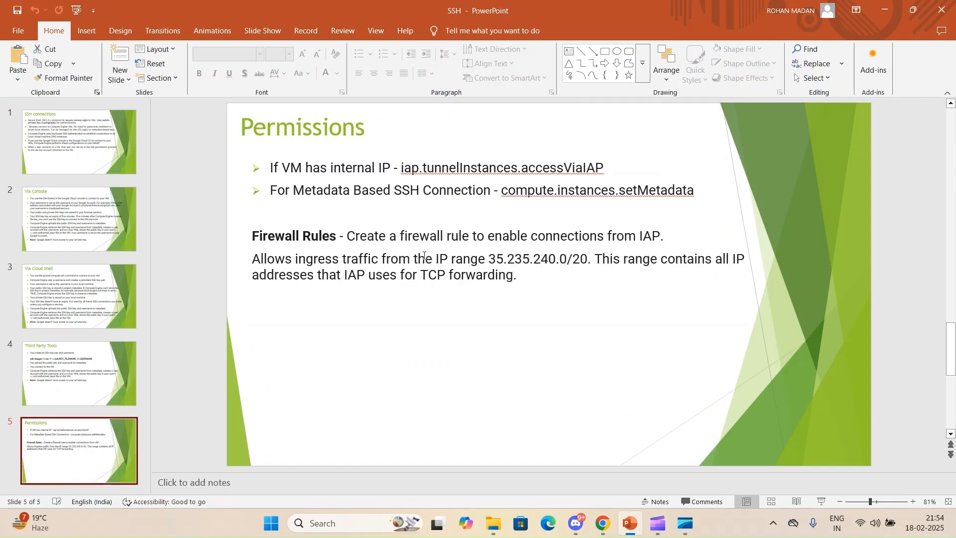
{"action": "left_click_drag", "start_coordinate": [488, 260], "coordinate": [587, 258]}
{"action": "key", "text": "ctrl+c"}
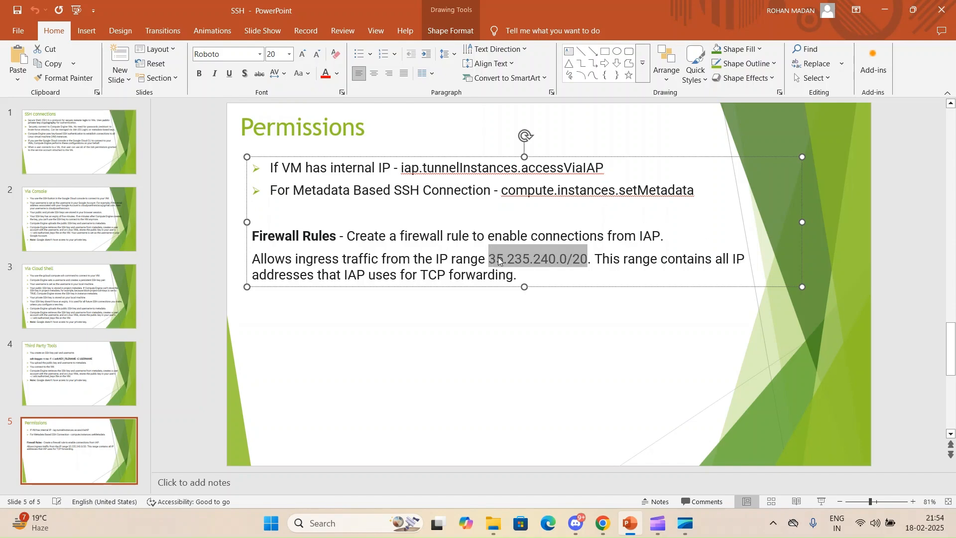
{"action": "left_click", "coordinate": [601, 413]}
{"action": "key", "text": "alt+Tab"}
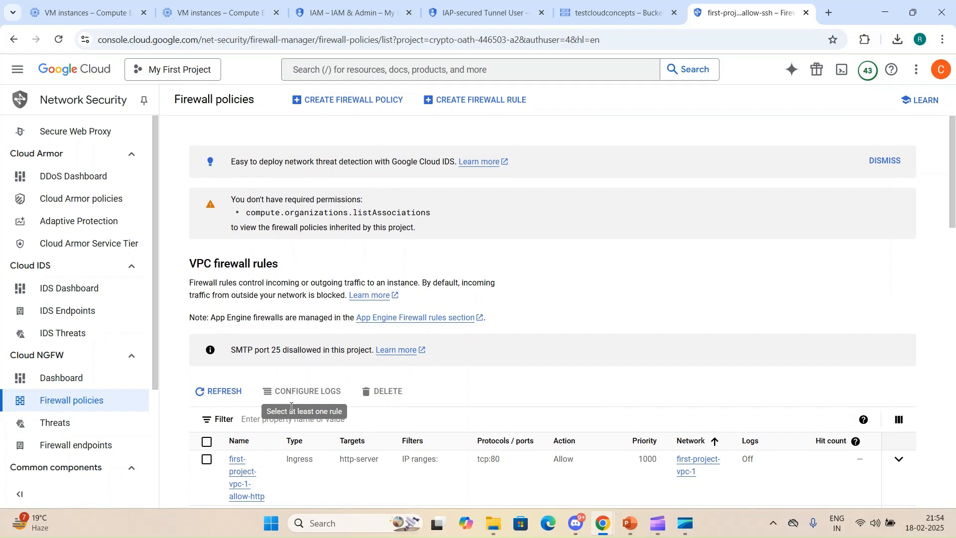
Start a new firewall rule named allow-ssh on the first-project-vpc-3 network
{"action": "left_click", "coordinate": [438, 99]}
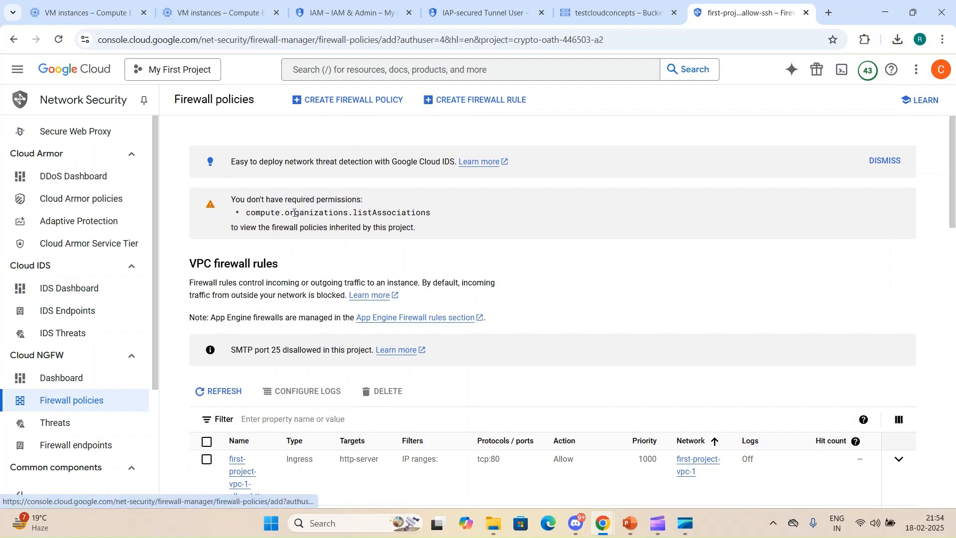
{"action": "left_click", "coordinate": [239, 177]}
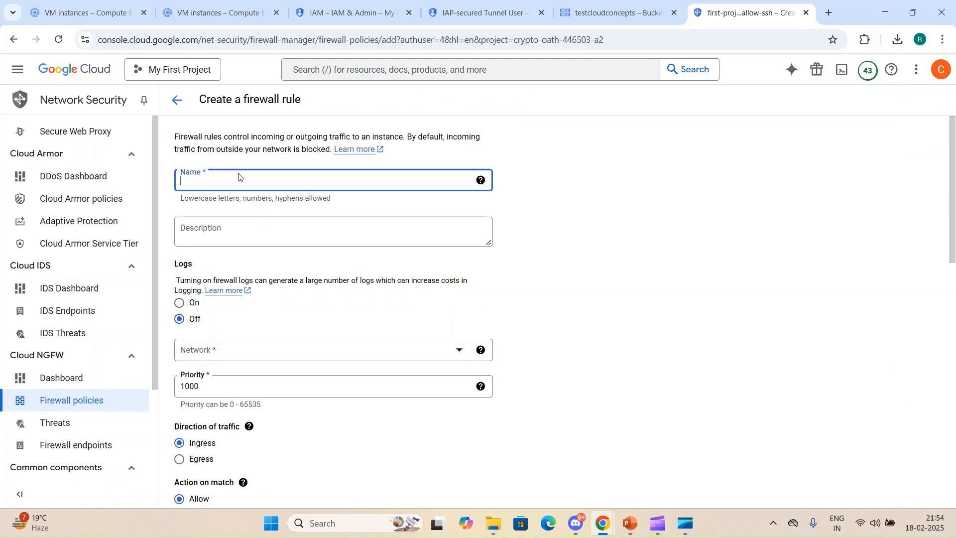
{"action": "type", "text": "allow-ssh"}
{"action": "scroll", "coordinate": [268, 232], "scroll_direction": "down", "scroll_amount": 2}
{"action": "left_click", "coordinate": [280, 225]}
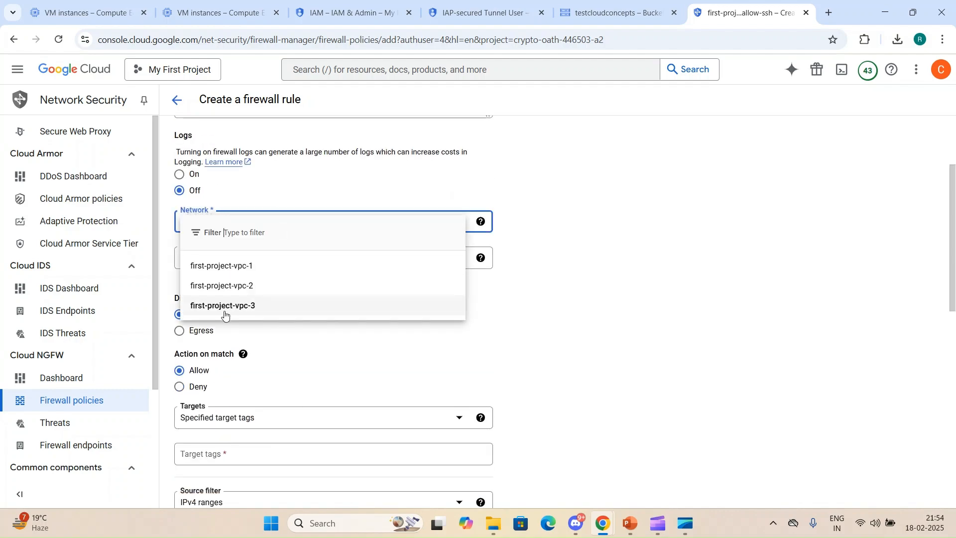
{"action": "left_click", "coordinate": [225, 315]}
Target all instances in the network and set the rule's source IPv4 range to 35.235.240.0/20
{"action": "scroll", "coordinate": [322, 313], "scroll_direction": "down", "scroll_amount": 2}
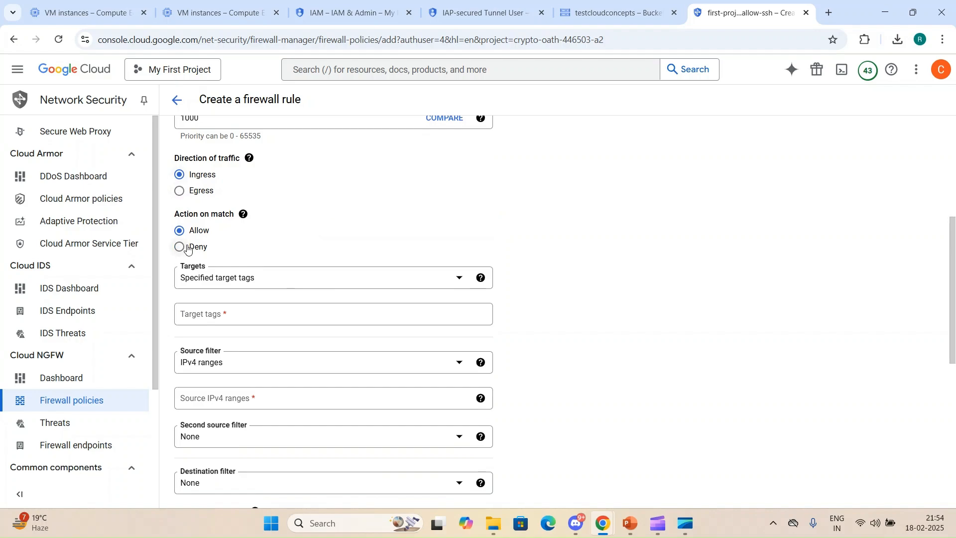
{"action": "left_click", "coordinate": [296, 288]}
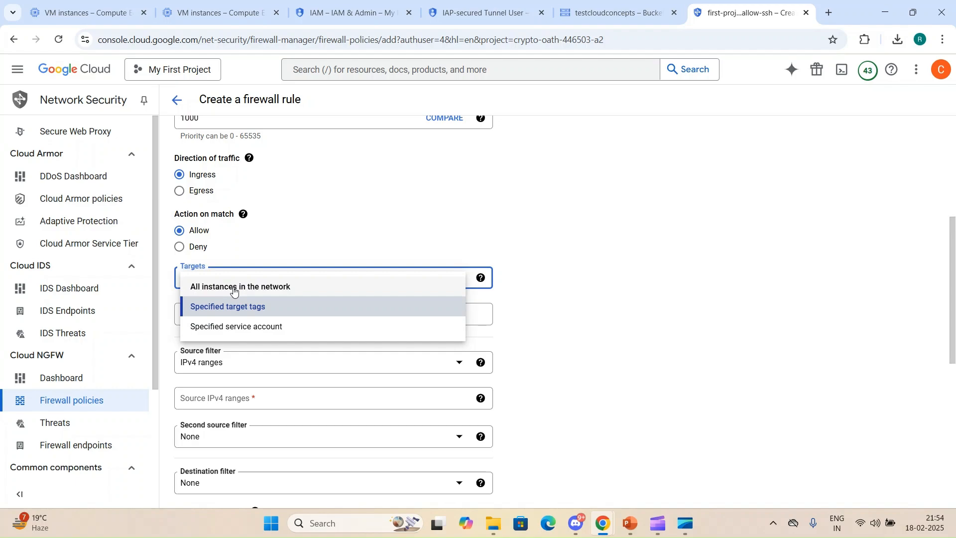
{"action": "left_click", "coordinate": [282, 288]}
{"action": "left_click", "coordinate": [275, 358]}
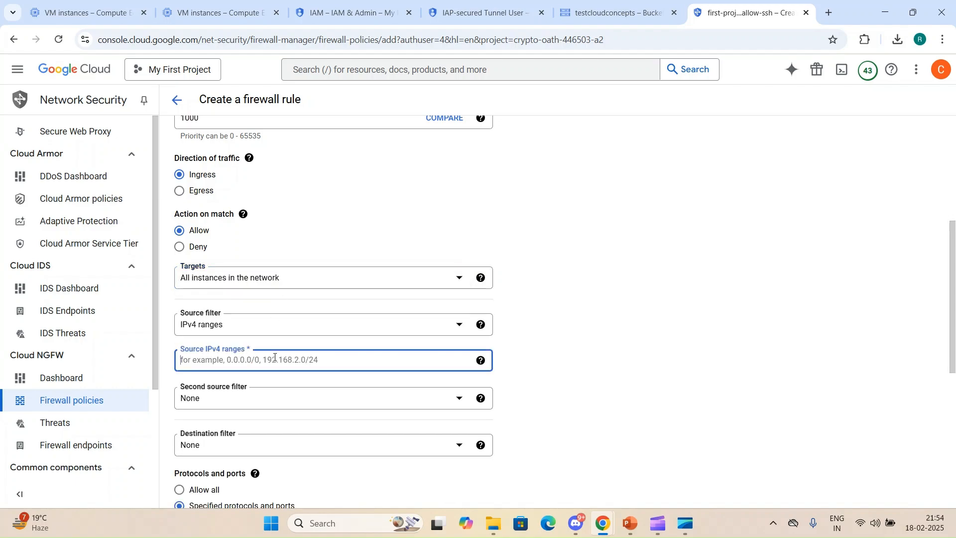
{"action": "key", "text": "ctrl+v"}
{"action": "left_click", "coordinate": [623, 386]}
Allow TCP port 22 in the rule's protocols and ports and create the firewall rule
{"action": "scroll", "coordinate": [274, 393], "scroll_direction": "down", "scroll_amount": 3}
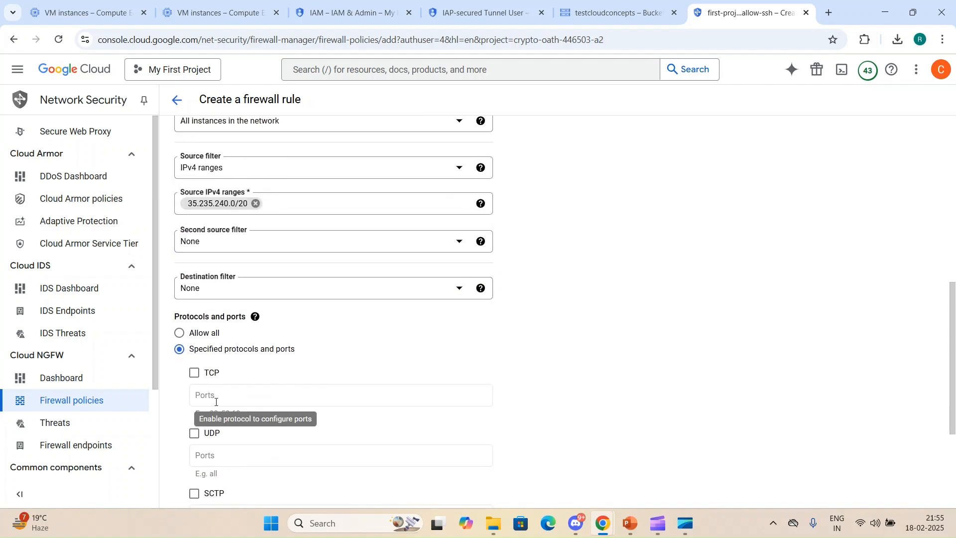
{"action": "left_click", "coordinate": [194, 374]}
{"action": "left_click", "coordinate": [214, 397]}
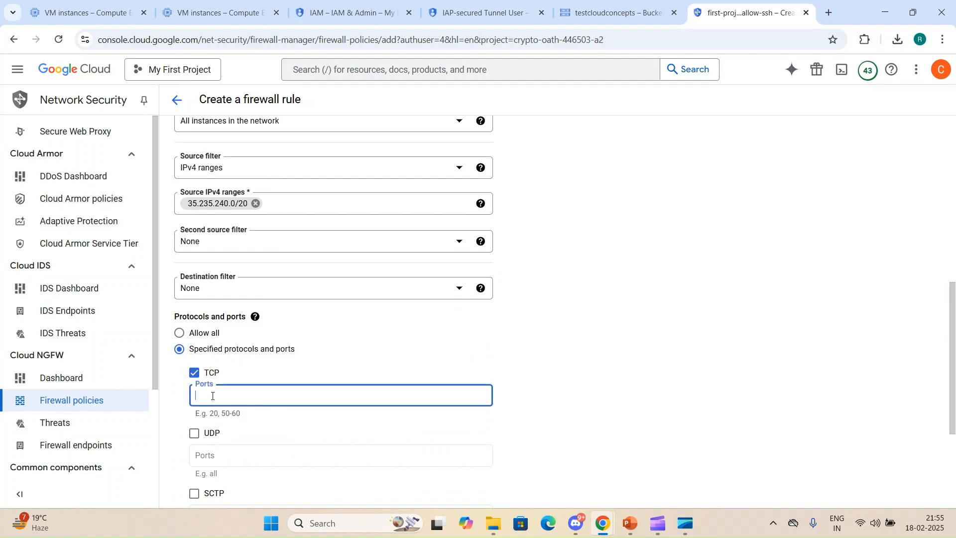
{"action": "type", "text": "22"}
{"action": "scroll", "coordinate": [648, 341], "scroll_direction": "down", "scroll_amount": 3}
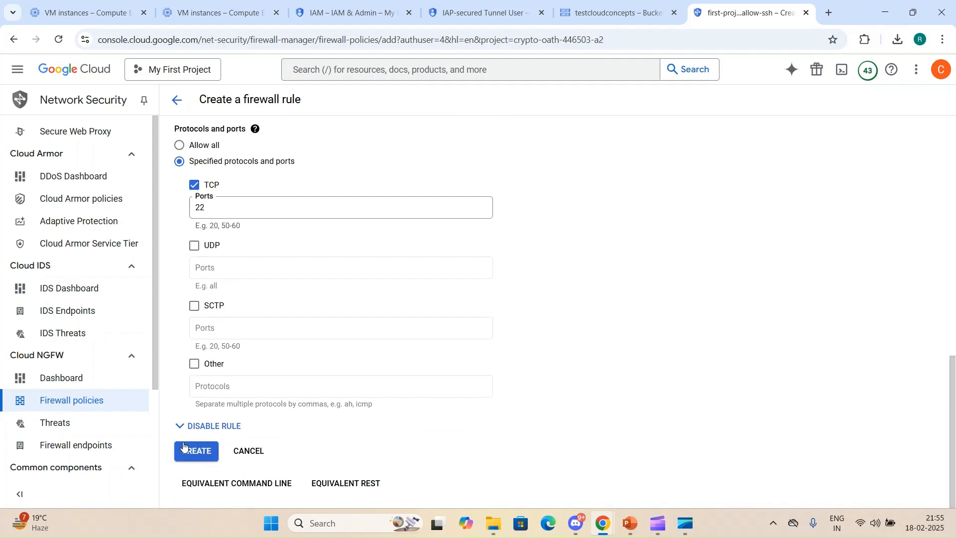
{"action": "left_click", "coordinate": [208, 451]}
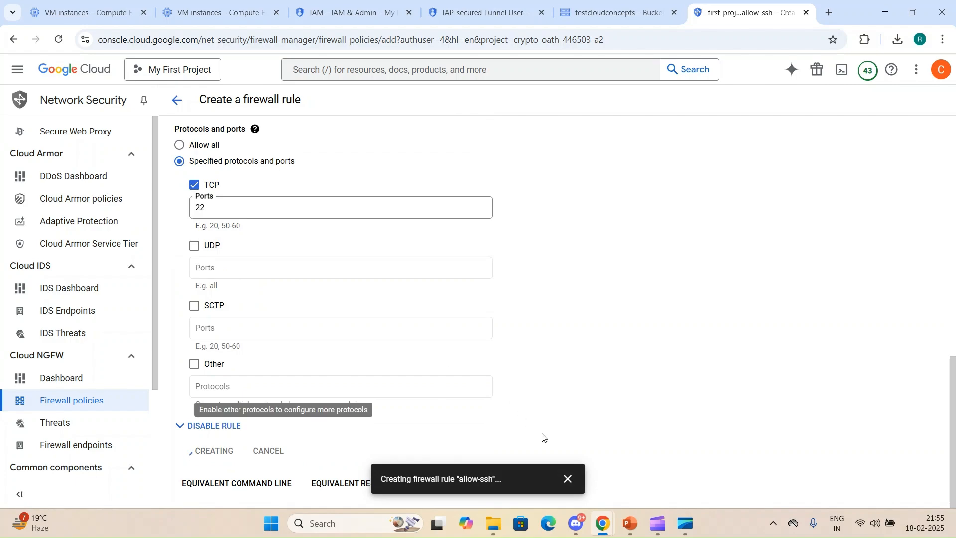
Check on the allow-ssh rule's creation and review the firewall policies page
{"action": "mouse_move", "coordinate": [603, 525]}
{"action": "left_click", "coordinate": [623, 460]}
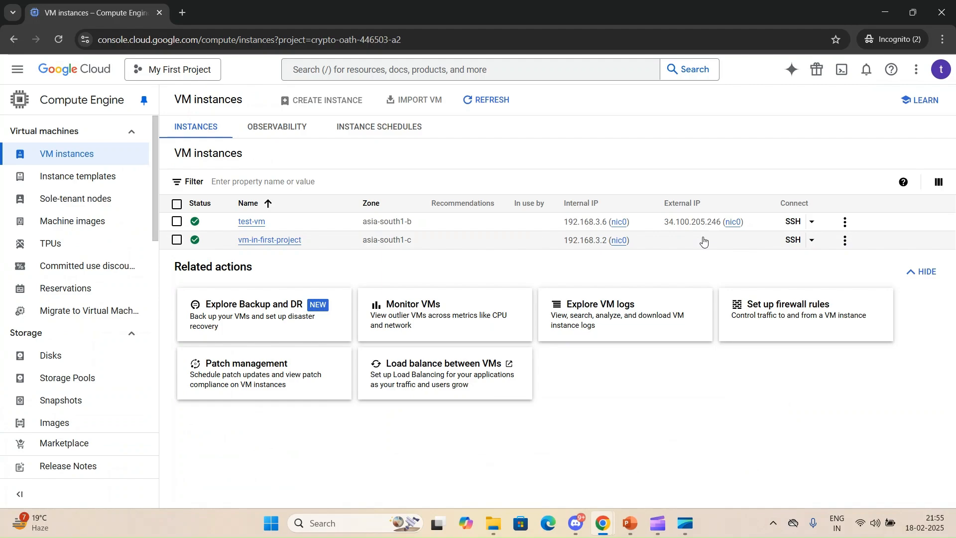
{"action": "key", "text": "alt+Tab"}
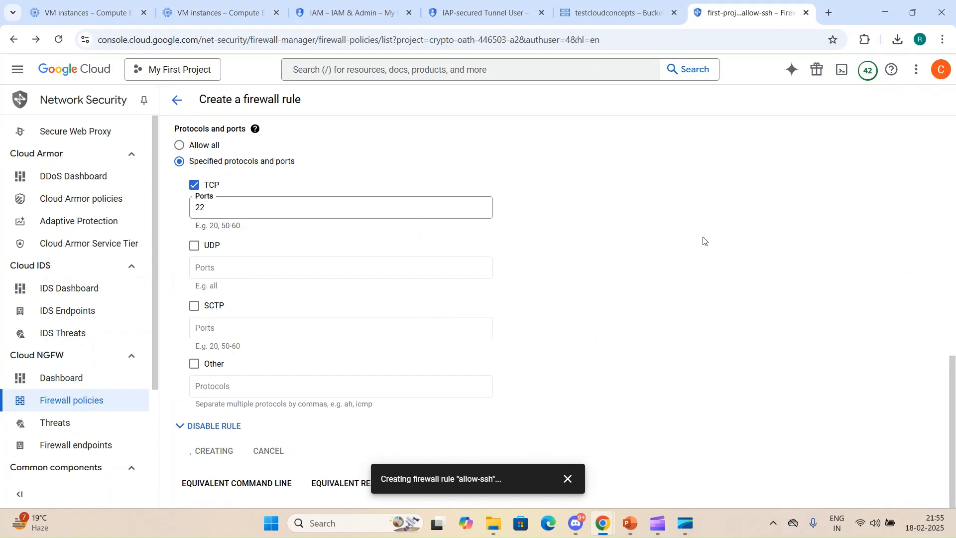
{"action": "scroll", "coordinate": [506, 363], "scroll_direction": "down", "scroll_amount": 2}
{"action": "scroll", "coordinate": [505, 362], "scroll_direction": "up", "scroll_amount": 2}
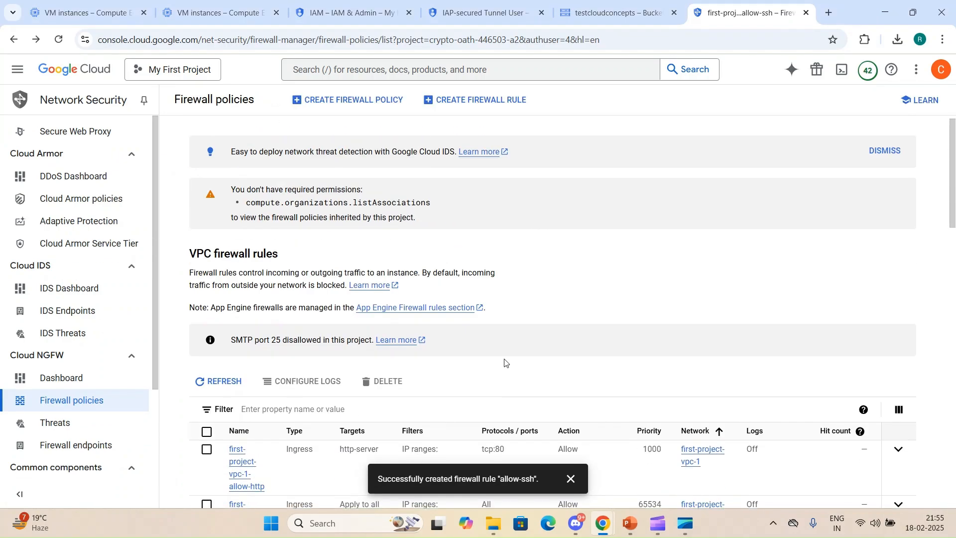
Switch to the test user's incognito window, open an SSH session to test-vm, and widen the terminal window
{"action": "key", "text": "alt+Tab"}
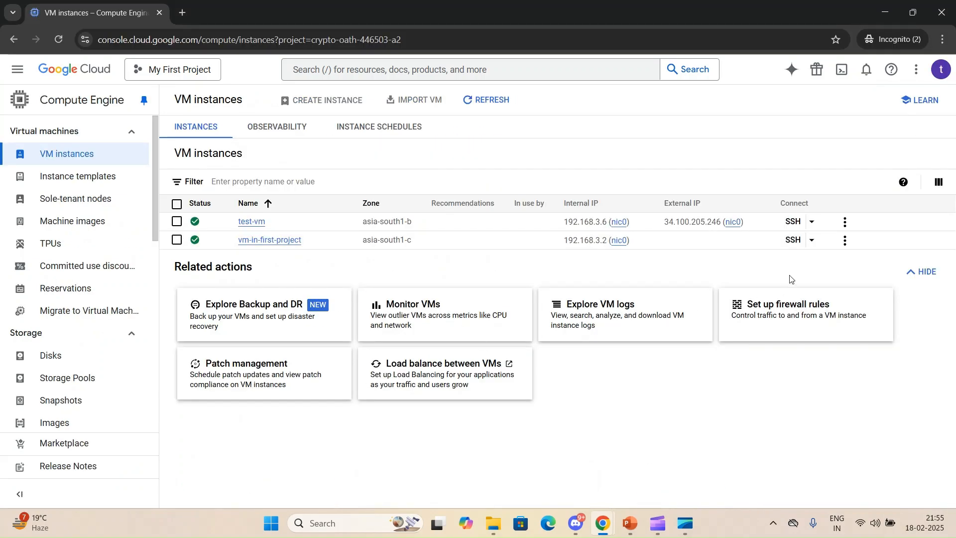
{"action": "left_click", "coordinate": [793, 221]}
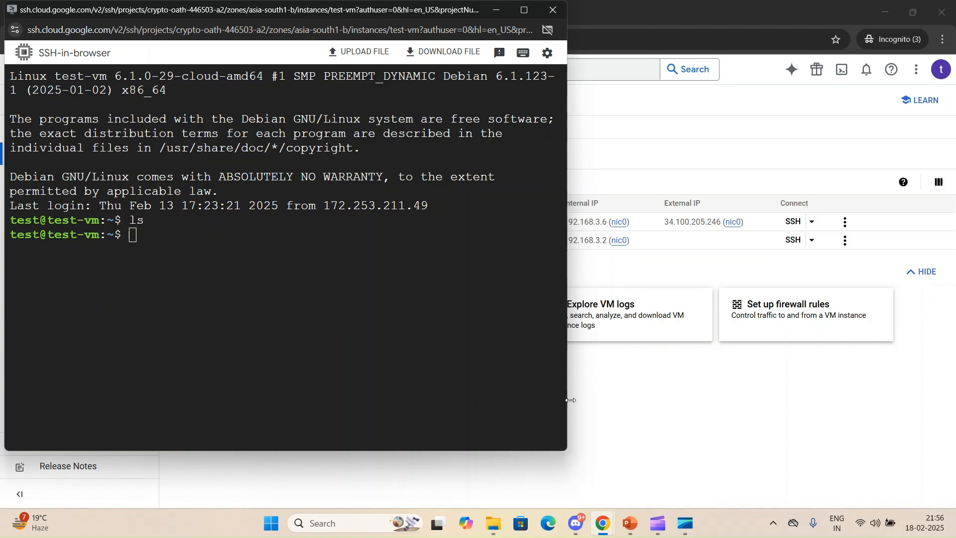
{"action": "left_click_drag", "start_coordinate": [570, 400], "coordinate": [821, 398]}
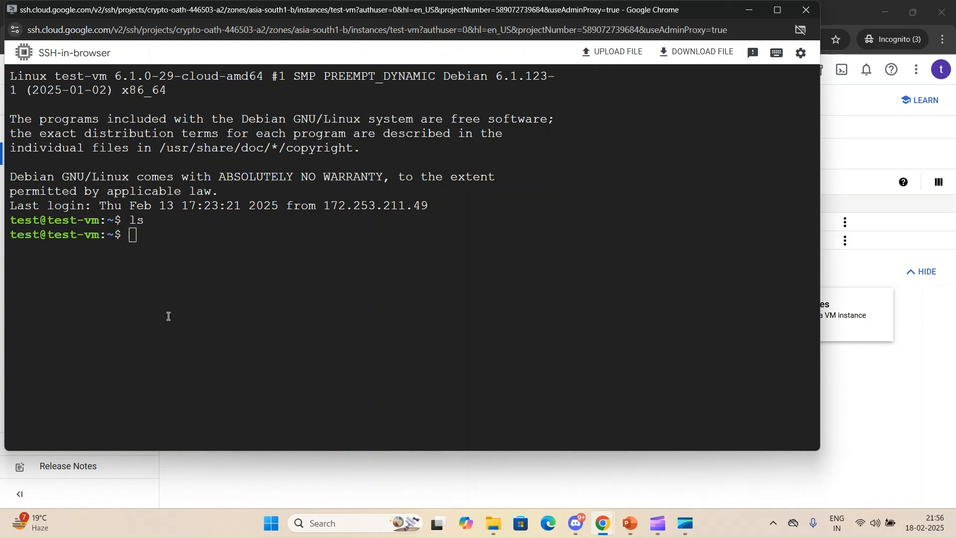
{"action": "left_click", "coordinate": [226, 232]}
{"action": "key", "text": "Return"}
{"action": "key", "text": "Return"}
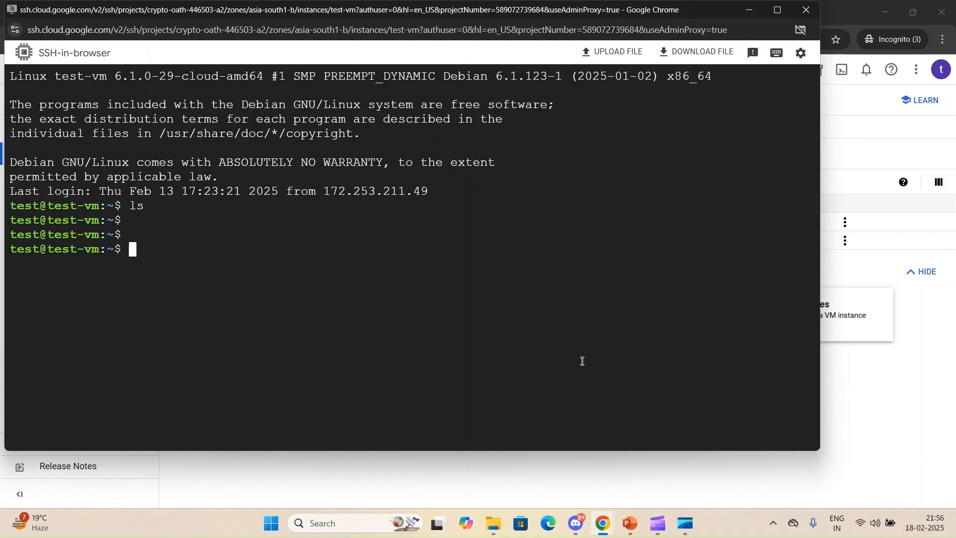
Review the authorized_keys file location on the Via Console slide in PowerPoint and return to the SSH terminal
{"action": "left_click", "coordinate": [631, 520]}
{"action": "left_click", "coordinate": [59, 229]}
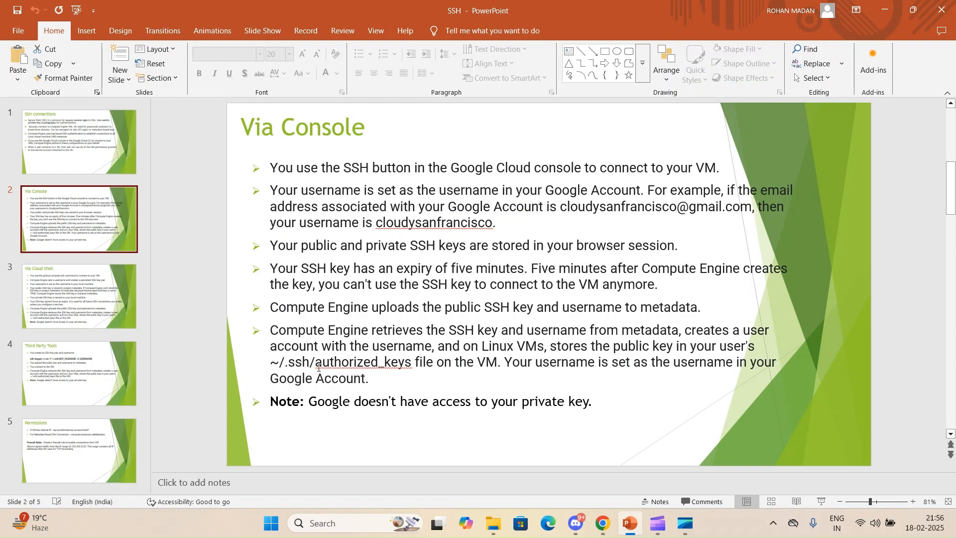
{"action": "key", "text": "alt+Tab"}
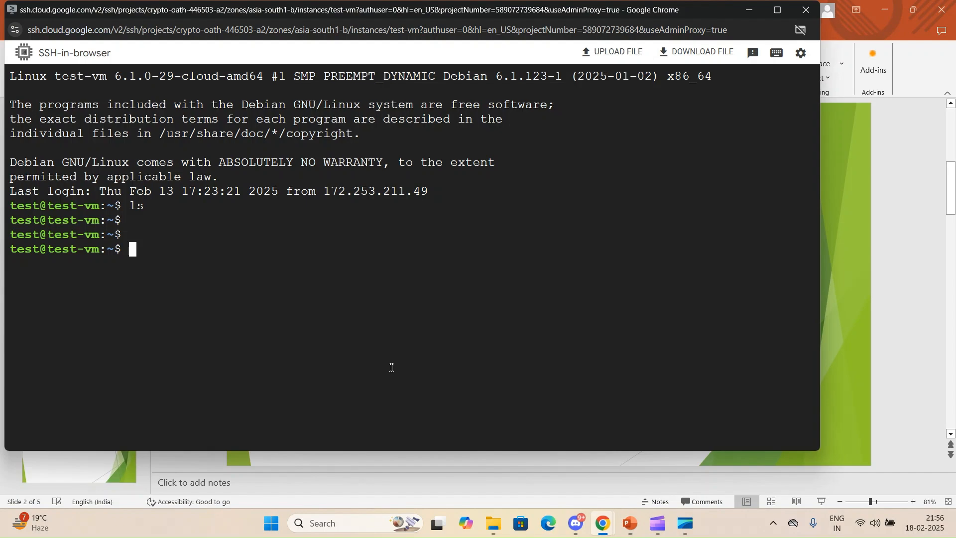
Print .ssh/authorized_keys with cat and copy the ecdsa-sha2-nistp256 public key from the output
{"action": "type", "text": "cat .ssh/au"}
{"action": "key", "text": "Tab"}
{"action": "key", "text": "Return"}
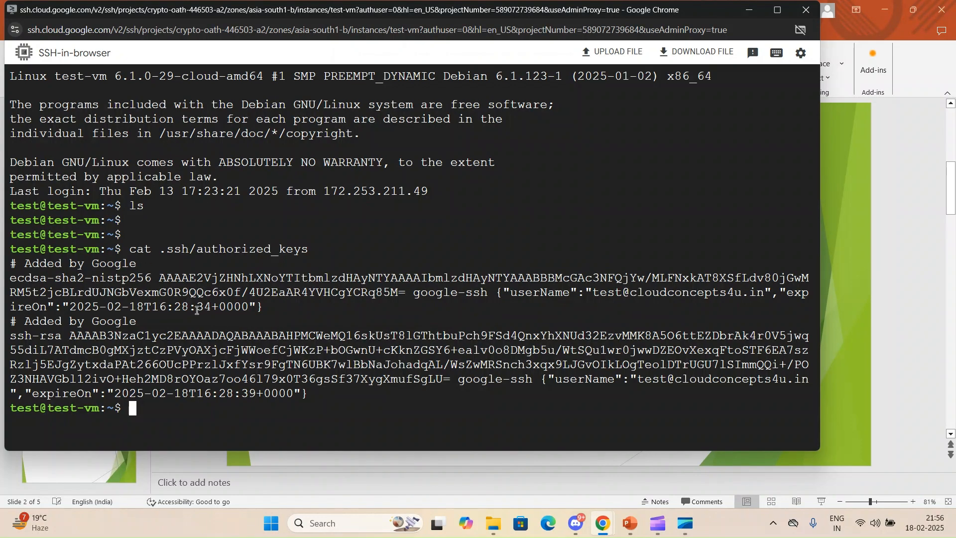
{"action": "left_click_drag", "start_coordinate": [10, 276], "coordinate": [401, 290]}
{"action": "key", "text": "ctrl+c"}
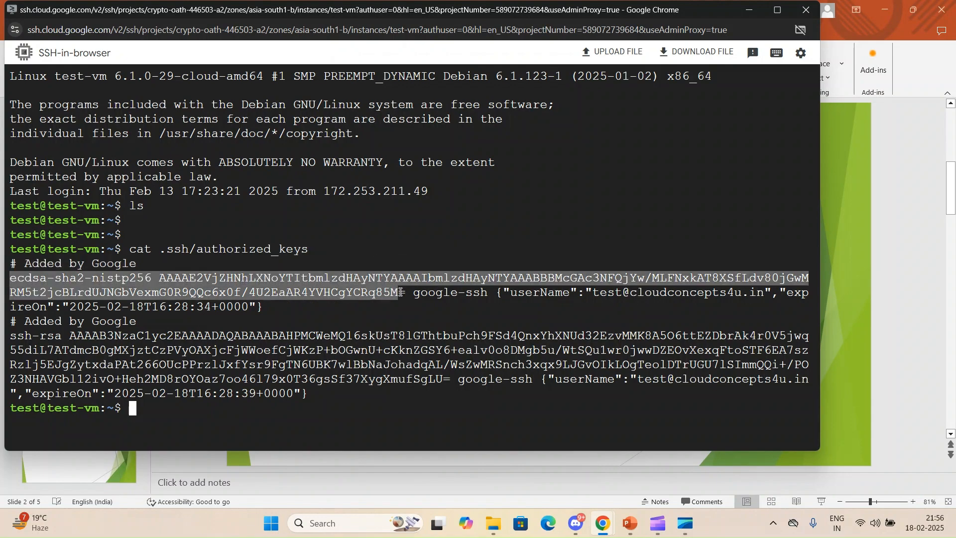
Open test-vm's details in the incognito window, expand its ecdsa SSH key, and find the copied public key on the page
{"action": "mouse_move", "coordinate": [604, 532]}
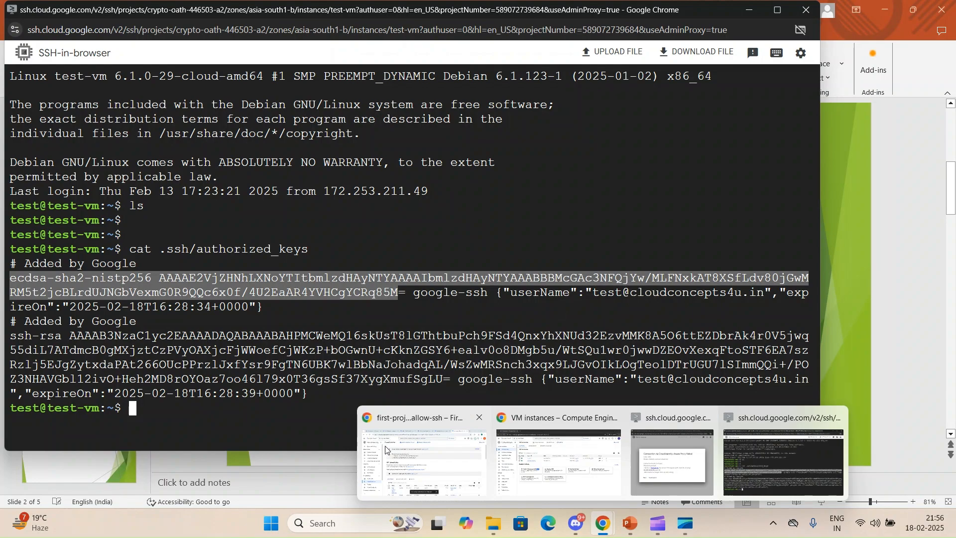
{"action": "left_click", "coordinate": [526, 459]}
{"action": "left_click", "coordinate": [254, 222]}
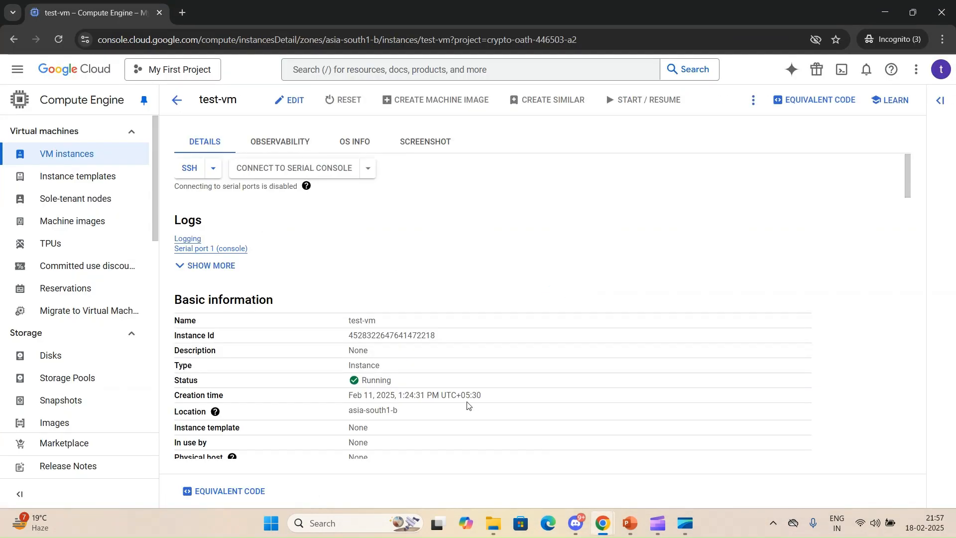
{"action": "scroll", "coordinate": [467, 404], "scroll_direction": "down", "scroll_amount": 15}
{"action": "scroll", "coordinate": [468, 404], "scroll_direction": "down", "scroll_amount": 12}
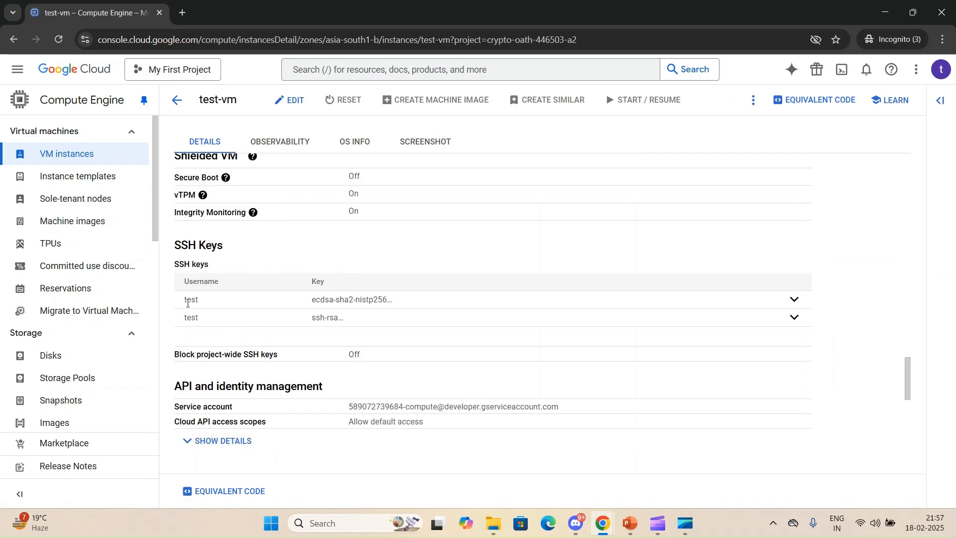
{"action": "left_click", "coordinate": [795, 300]}
{"action": "key", "text": "ctrl+f"}
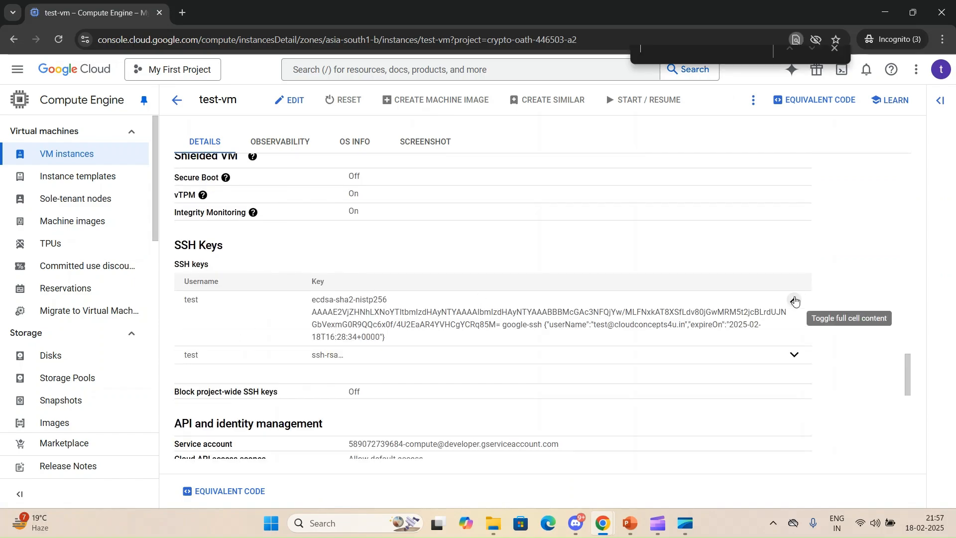
{"action": "key", "text": "ctrl+v"}
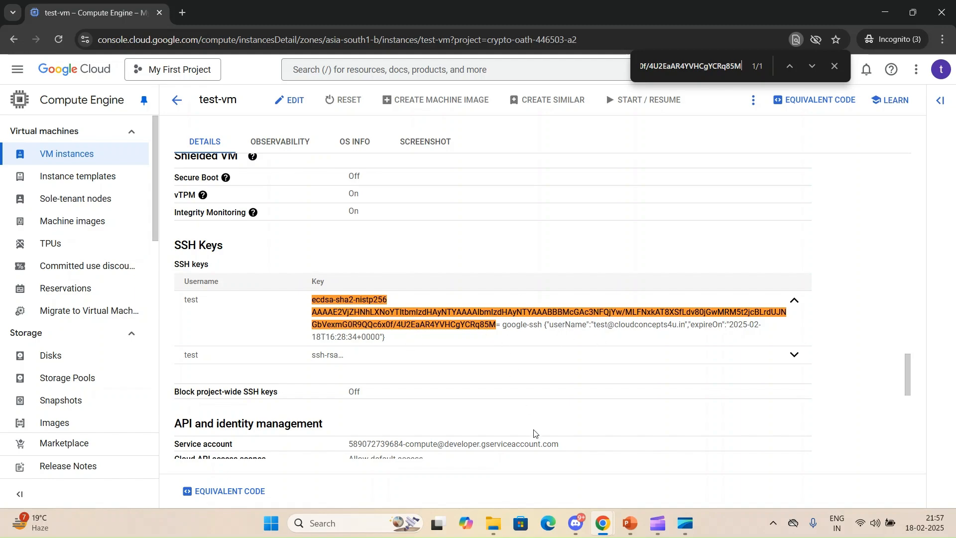
{"action": "left_click", "coordinate": [856, 428]}
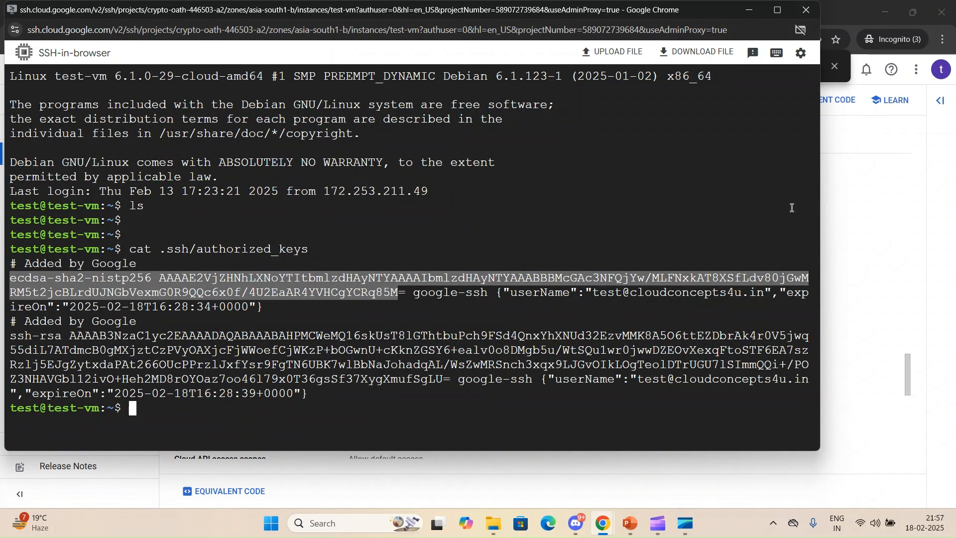
{"action": "left_click", "coordinate": [867, 230]}
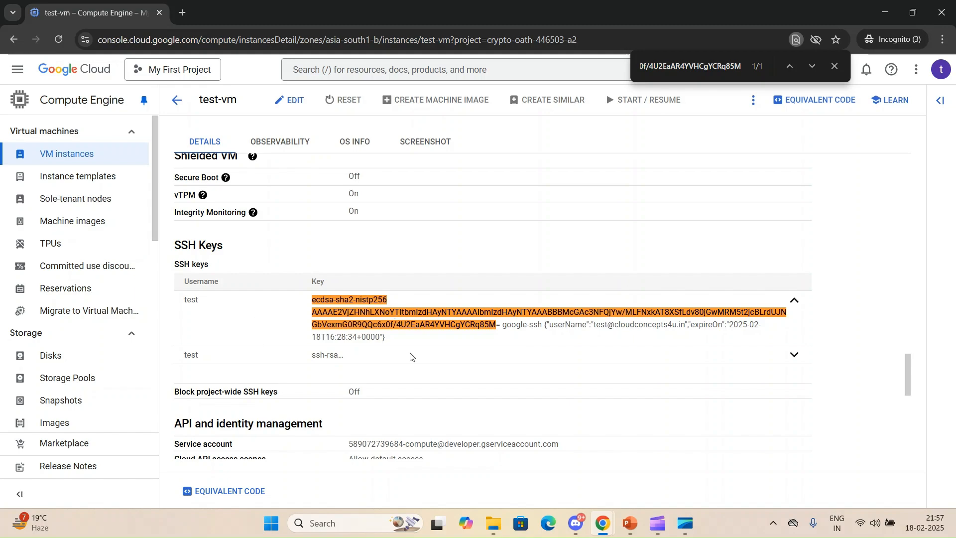
Switch to the admin account's browser window and open an SSH session to test-vm from its VM instances list
{"action": "mouse_move", "coordinate": [604, 523]}
{"action": "left_click", "coordinate": [426, 469]}
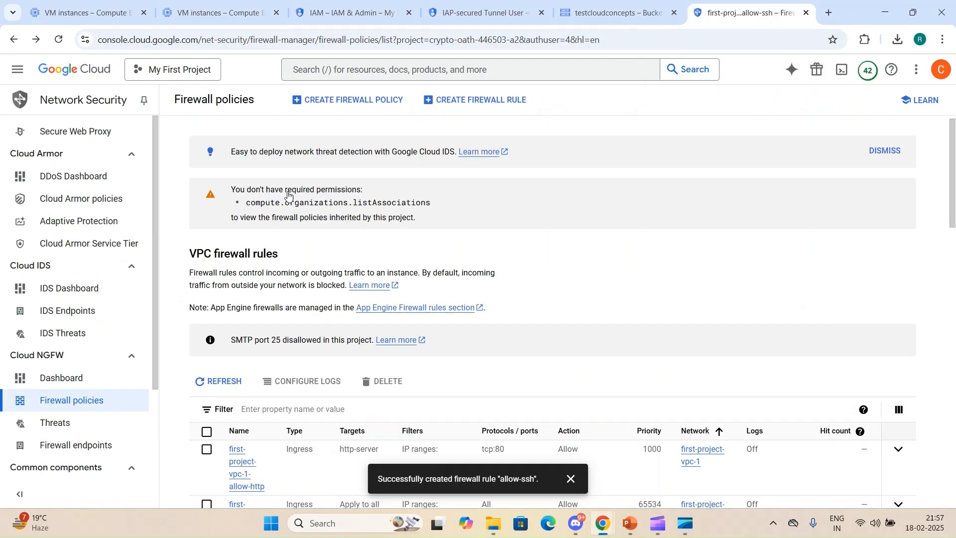
{"action": "left_click", "coordinate": [85, 13]}
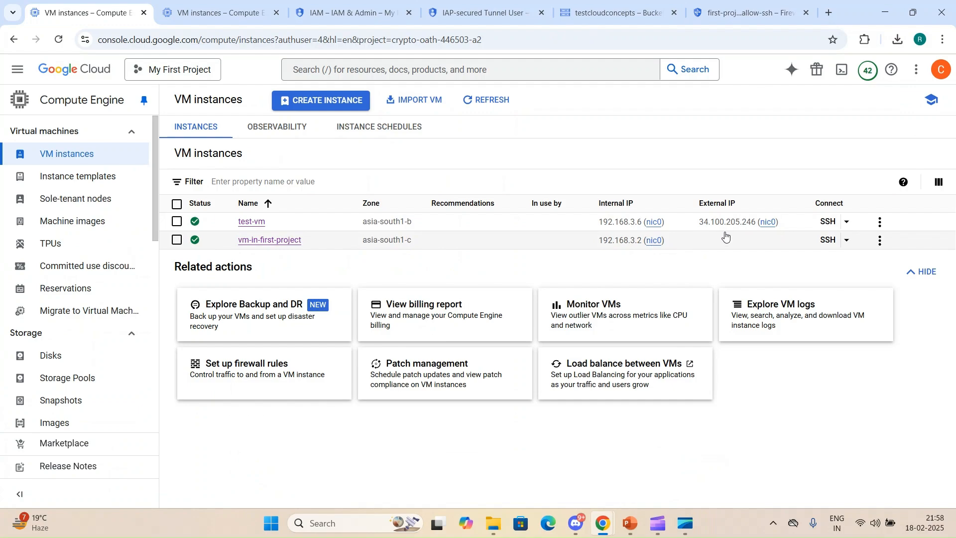
{"action": "left_click", "coordinate": [831, 222]}
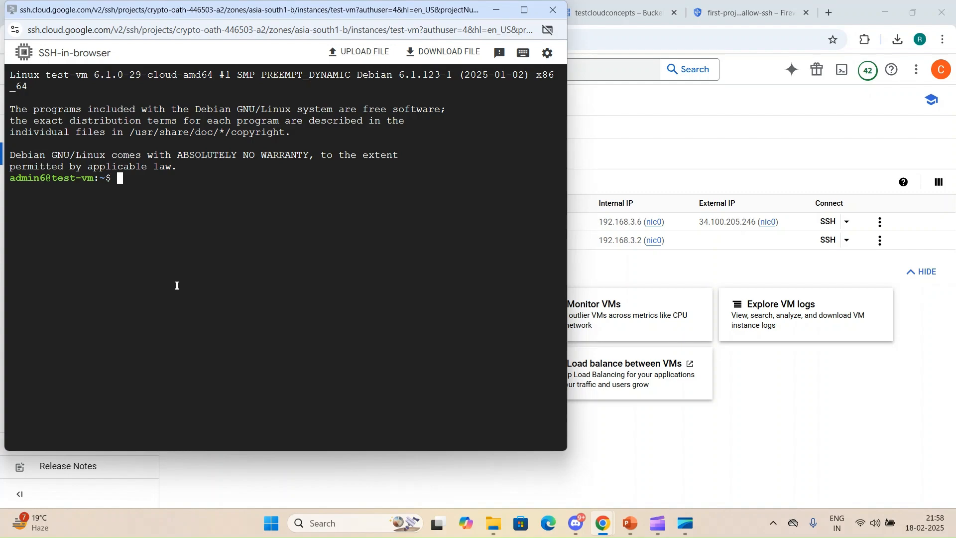
Print .ssh/authorized_keys in the admin account's session and copy the ecdsa-sha2-nistp256 public key
{"action": "type", "text": "cat .ssh/authorized_keys"}
{"action": "key", "text": "Return"}
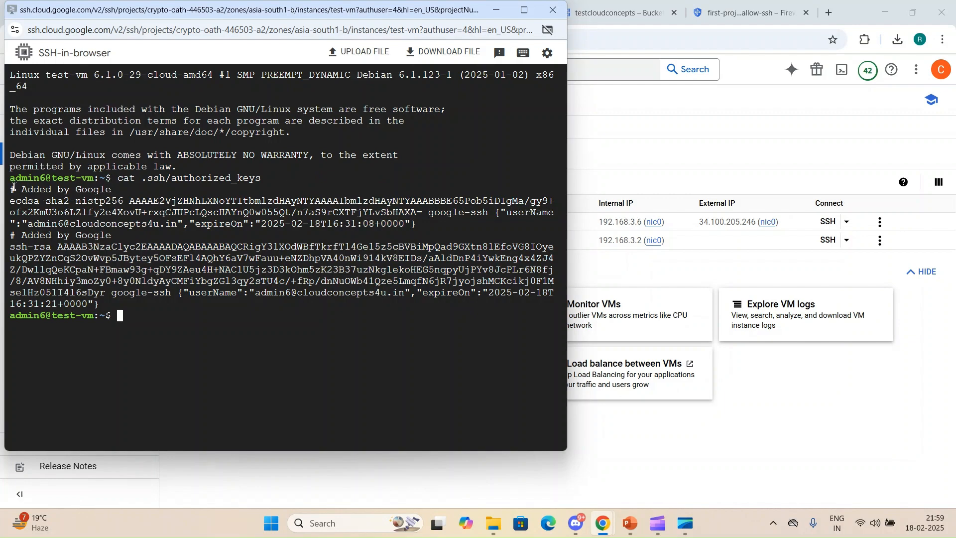
{"action": "left_click_drag", "start_coordinate": [10, 200], "coordinate": [416, 213]}
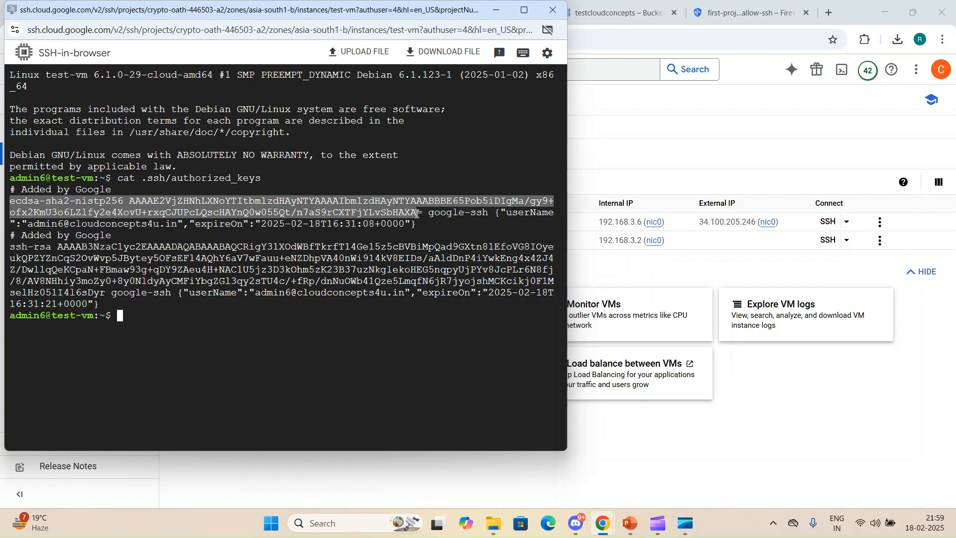
Open test-vm's details, find the copied admin public key among the expanded SSH keys, and expand the test user's ecdsa key for comparison
{"action": "left_click", "coordinate": [643, 177]}
{"action": "left_click", "coordinate": [364, 171]}
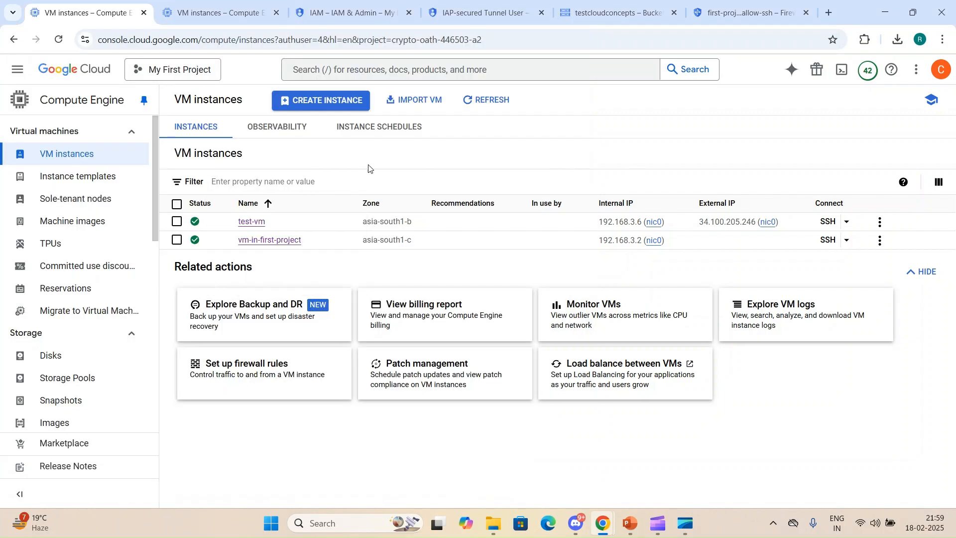
{"action": "left_click", "coordinate": [247, 228]}
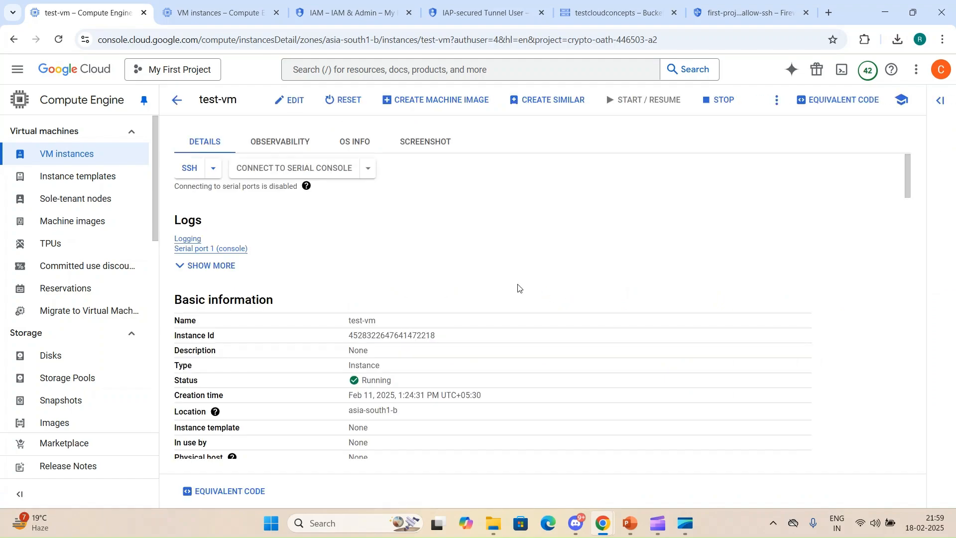
{"action": "scroll", "coordinate": [518, 288], "scroll_direction": "down", "scroll_amount": 15}
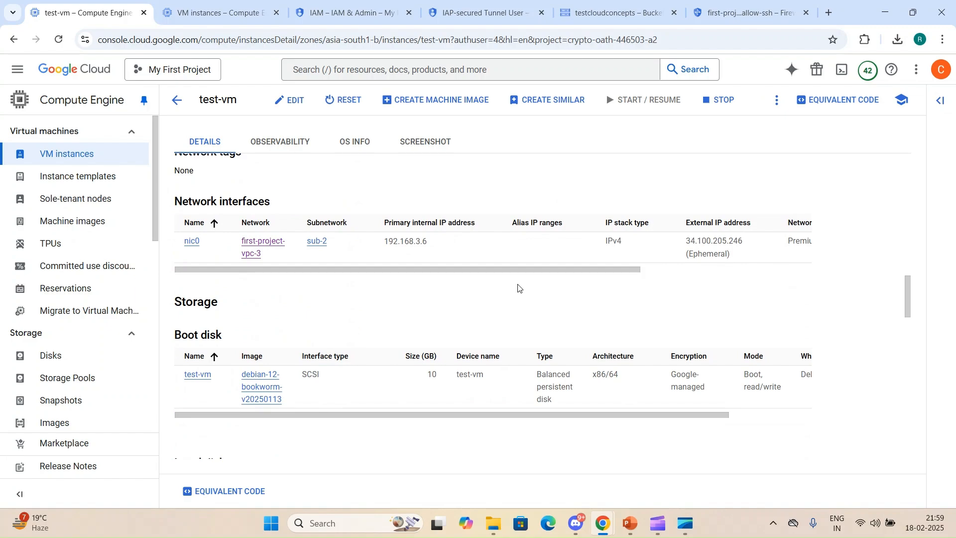
{"action": "scroll", "coordinate": [518, 288], "scroll_direction": "down", "scroll_amount": 10}
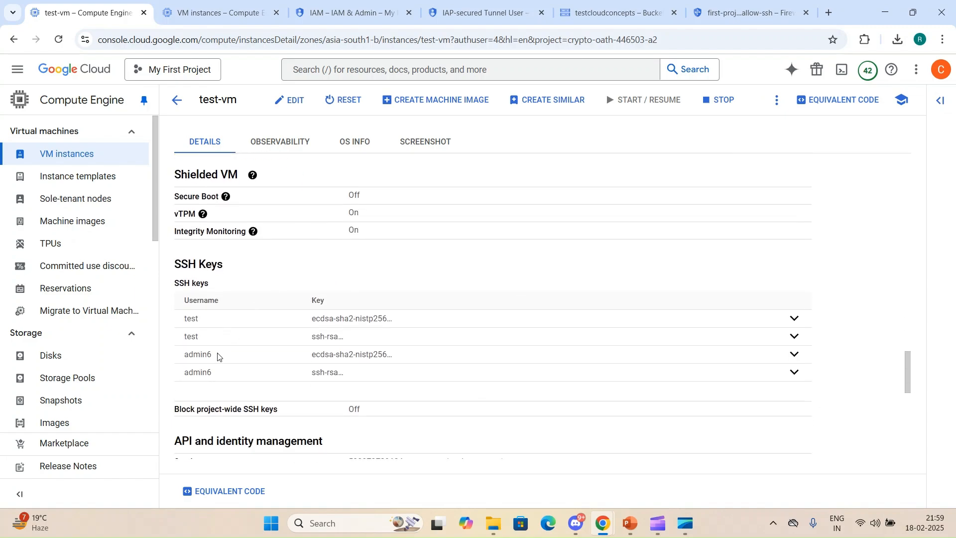
{"action": "left_click", "coordinate": [794, 358]}
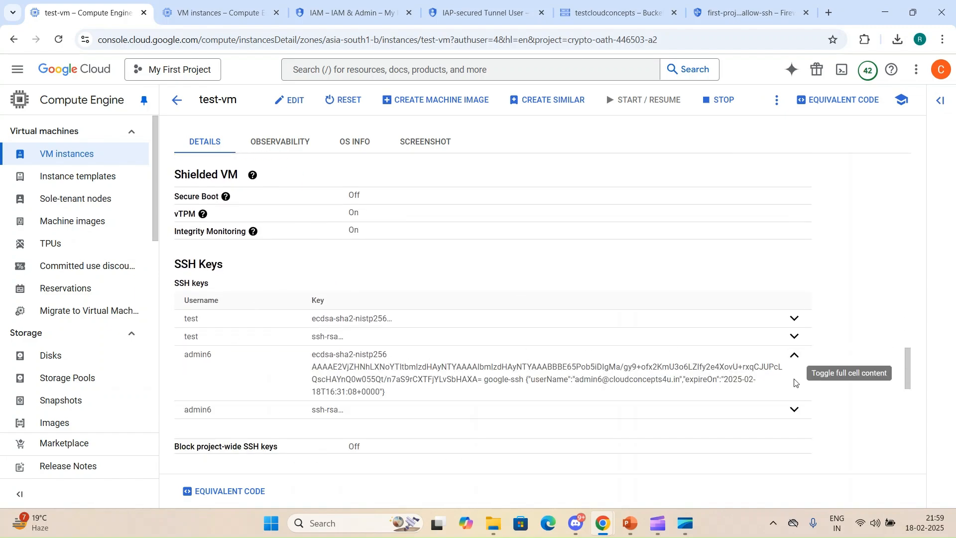
{"action": "left_click", "coordinate": [794, 409]}
{"action": "key", "text": "ctrl+f"}
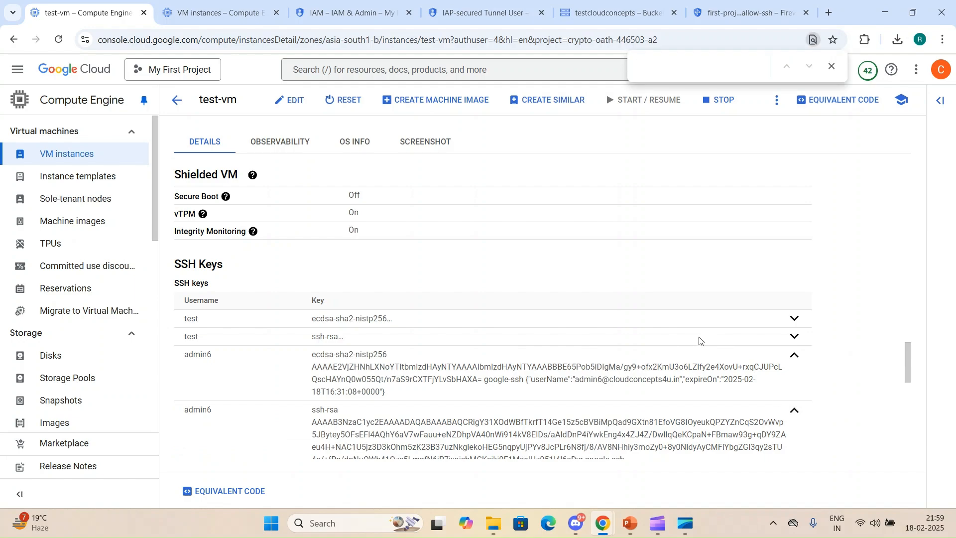
{"action": "key", "text": "ctrl+v"}
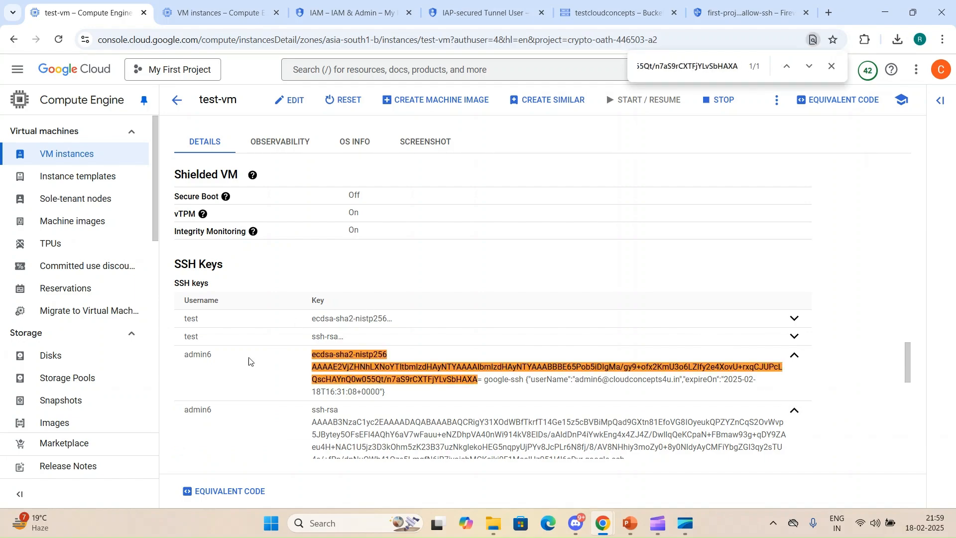
{"action": "left_click", "coordinate": [794, 318]}
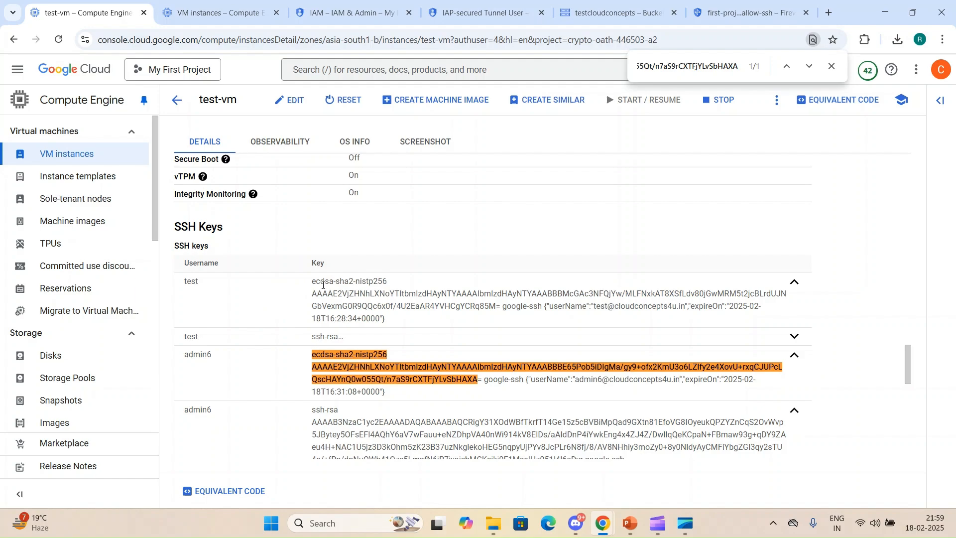
Expand the test user's ssh-rsa key in test-vm's SSH keys and switch to the incognito window
{"action": "left_click", "coordinate": [794, 336]}
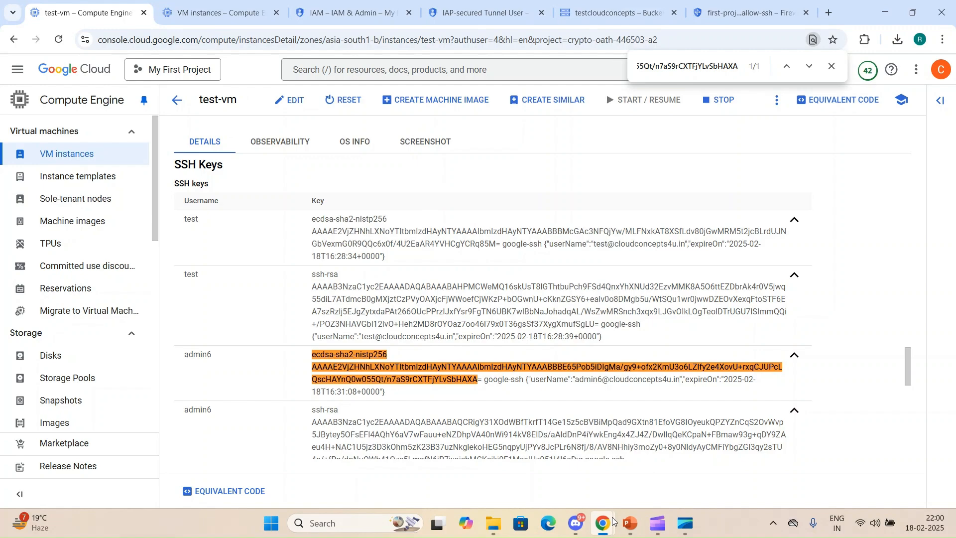
{"action": "mouse_move", "coordinate": [613, 521]}
{"action": "left_click", "coordinate": [705, 459]}
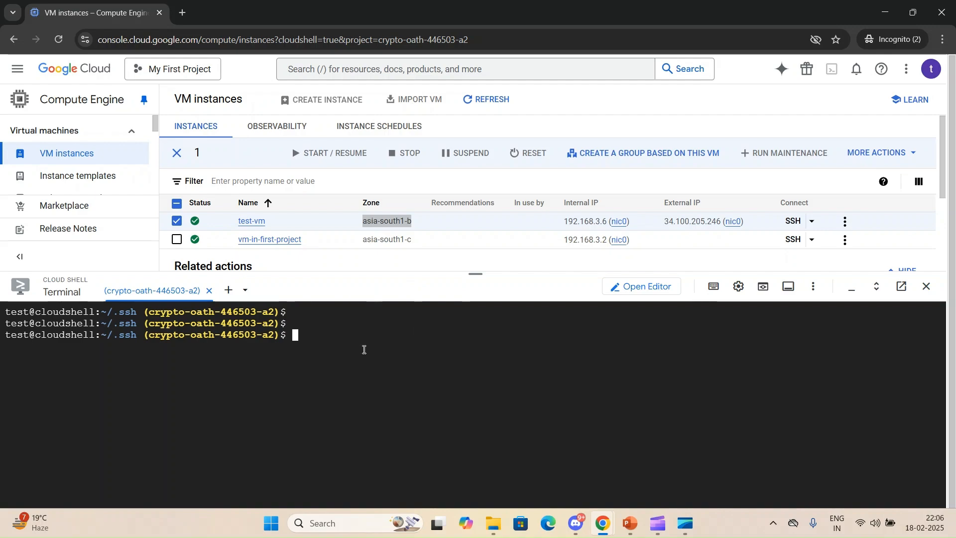
Run gcloud compute ssh test-vm --zone asia-south1-b --tunnel-through-iap in Cloud Shell and generate the key pair with an empty passphrase
{"action": "type", "text": "gcloud compute "}
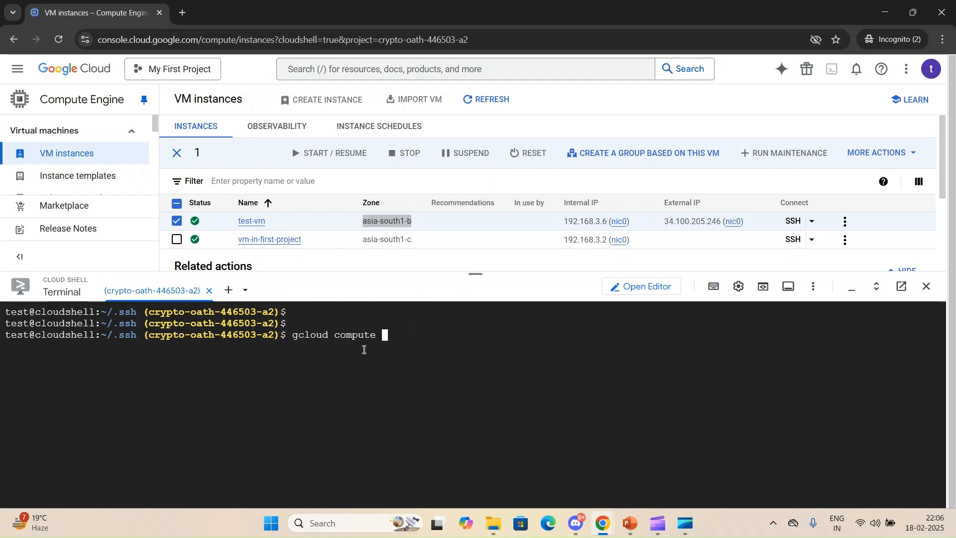
{"action": "type", "text": "ssj"}
{"action": "key", "text": "BackSpace"}
{"action": "key", "text": "BackSpace"}
{"action": "type", "text": "h test-vm --zone"}
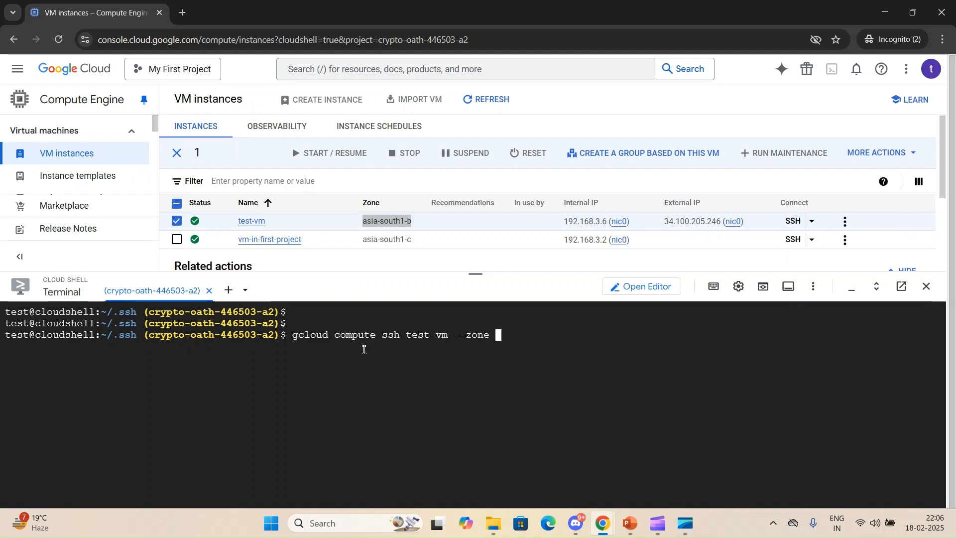
{"action": "key", "text": "ctrl+v"}
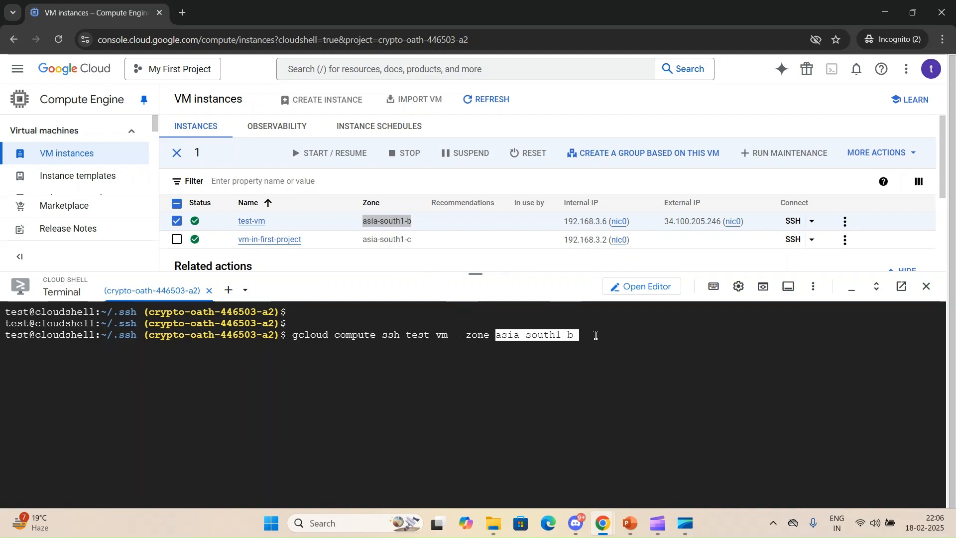
{"action": "type", "text": "--tu"}
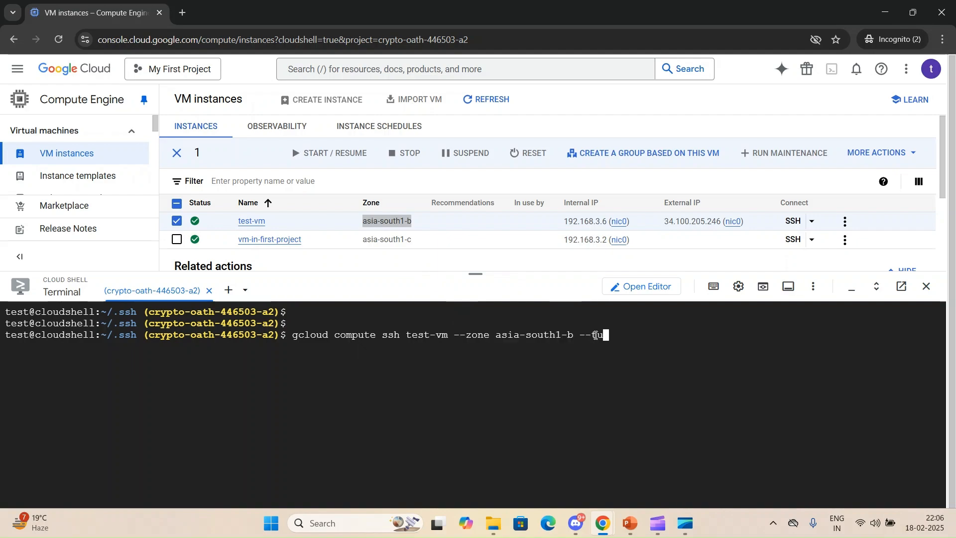
{"action": "key", "text": "Tab"}
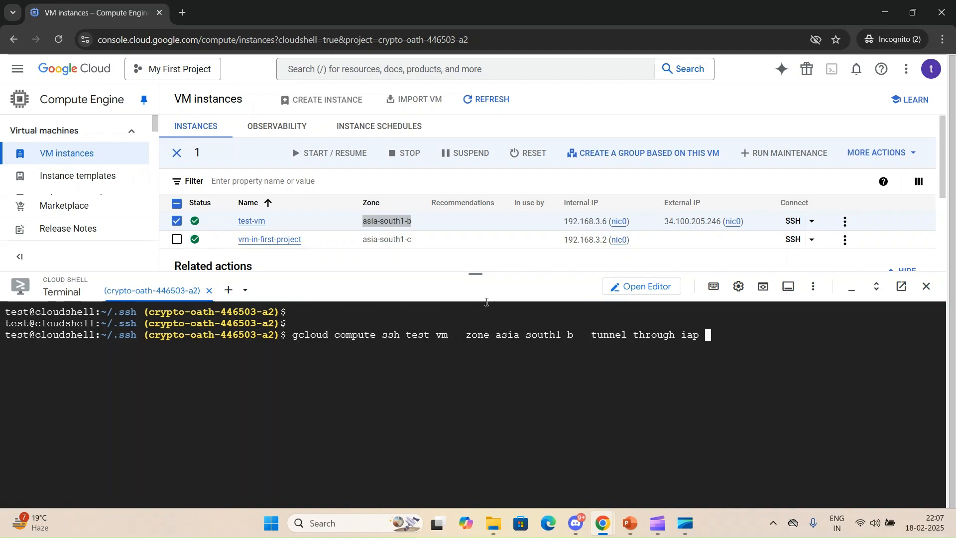
{"action": "key", "text": "Return"}
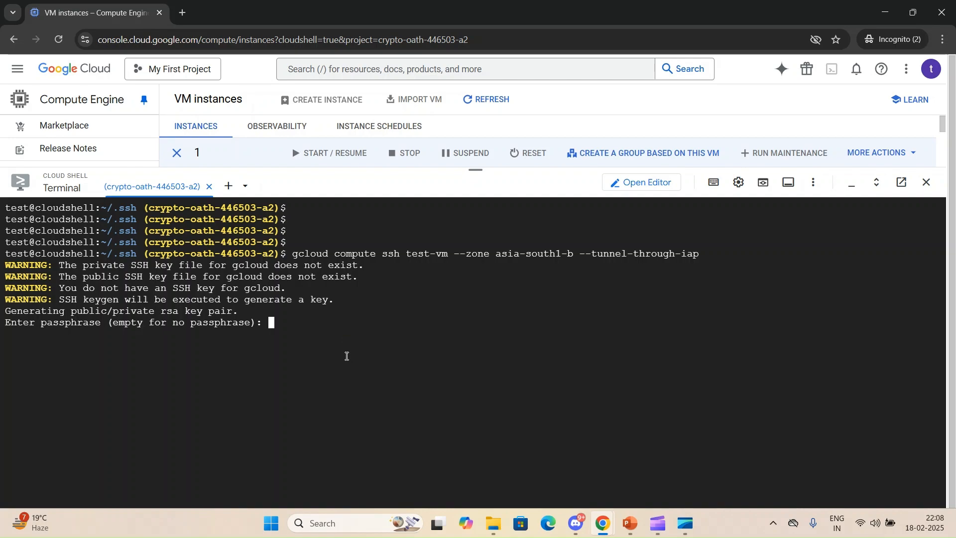
{"action": "key", "text": "Return"}
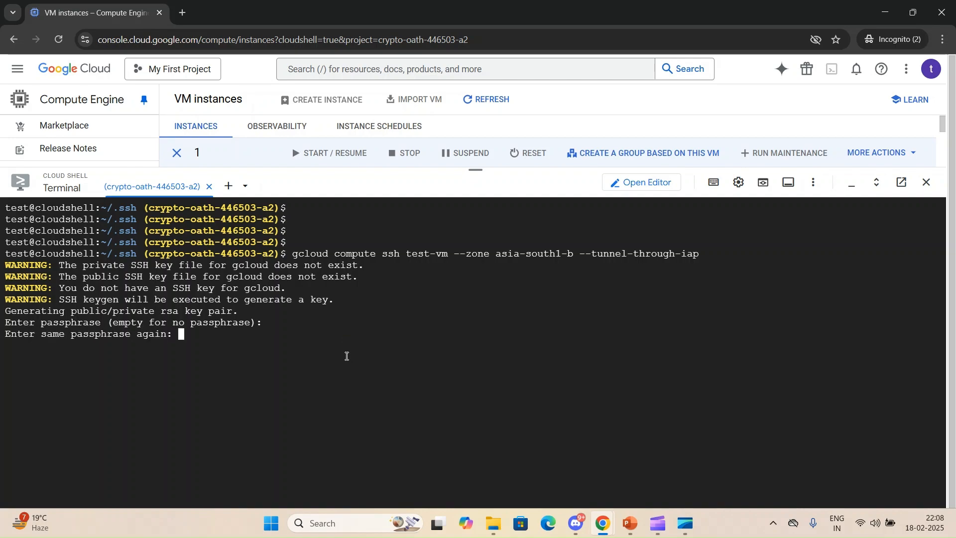
{"action": "key", "text": "Return"}
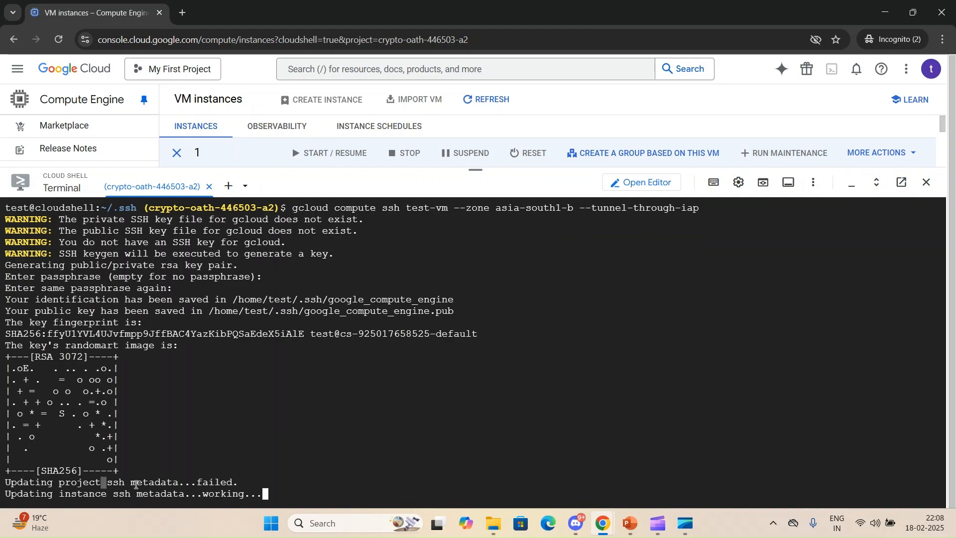
Review the project and instance SSH metadata update lines in the connection output
{"action": "left_click_drag", "start_coordinate": [101, 480], "coordinate": [238, 458]}
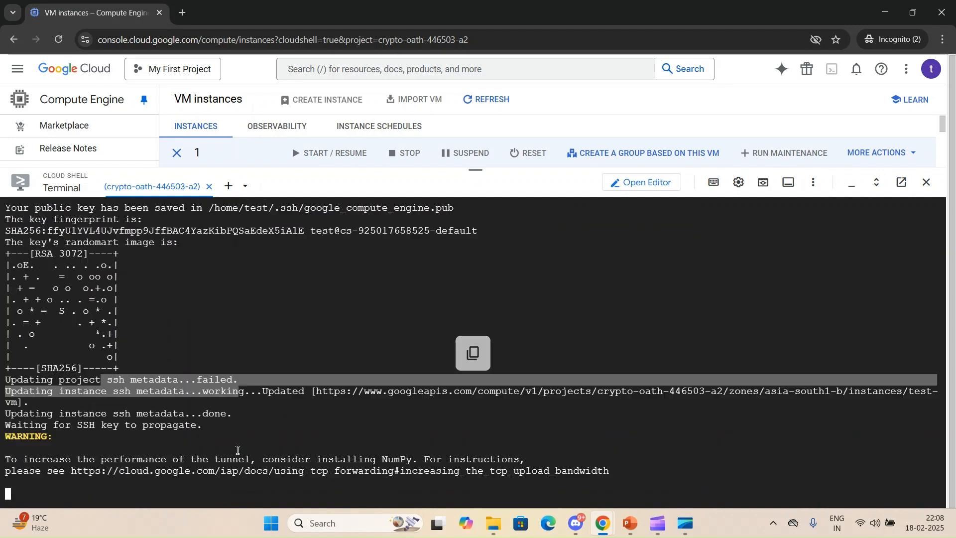
{"action": "left_click", "coordinate": [250, 366]}
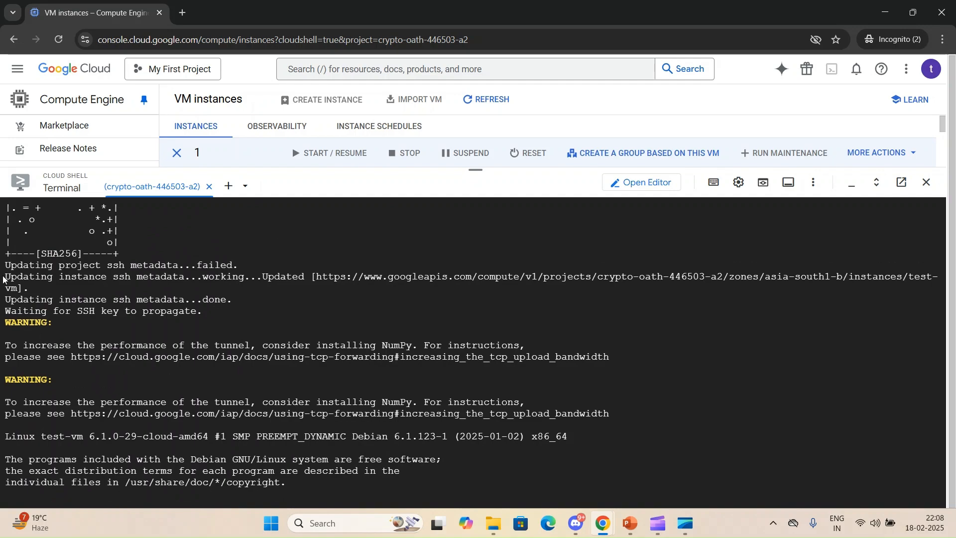
{"action": "left_click_drag", "start_coordinate": [5, 275], "coordinate": [186, 287]}
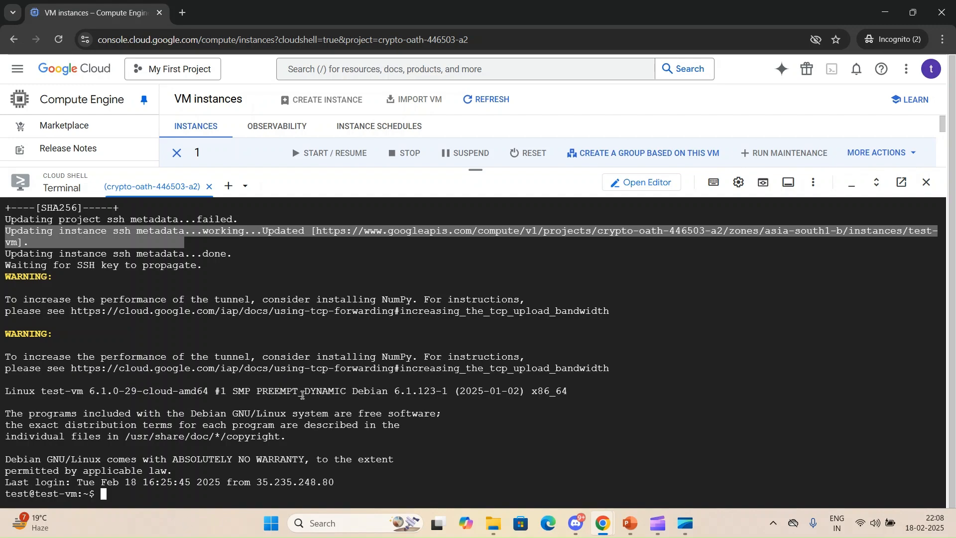
{"action": "scroll", "coordinate": [302, 395], "scroll_direction": "up", "scroll_amount": 2}
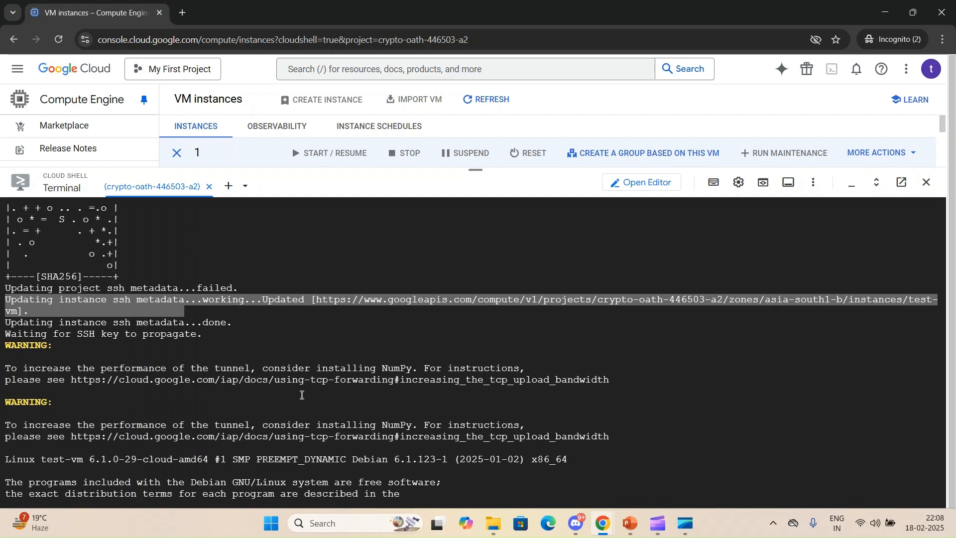
{"action": "left_click", "coordinate": [308, 352]}
{"action": "scroll", "coordinate": [308, 353], "scroll_direction": "up", "scroll_amount": 5}
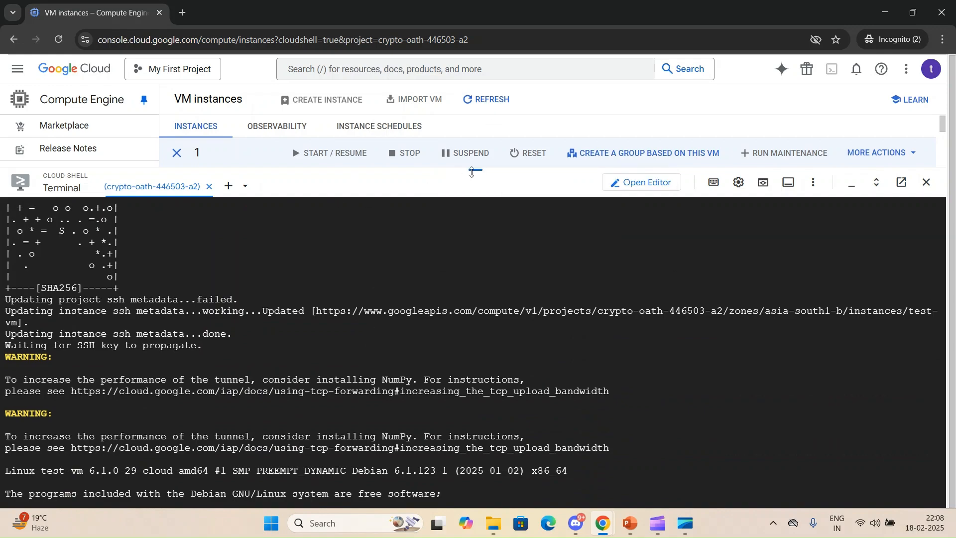
Enlarge the Cloud Shell terminal, list the home directory on test-vm and print .ssh/authorized_keys
{"action": "left_click_drag", "start_coordinate": [472, 172], "coordinate": [470, 83]}
{"action": "left_click", "coordinate": [355, 337]}
{"action": "key", "text": "Return"}
{"action": "key", "text": "Return"}
{"action": "key", "text": "Return"}
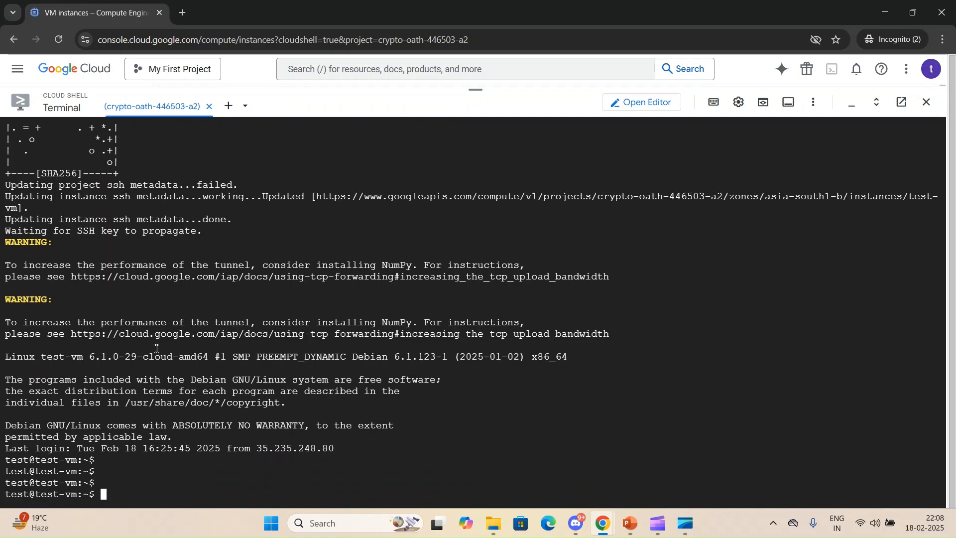
{"action": "type", "text": "ls"}
{"action": "key", "text": "Return"}
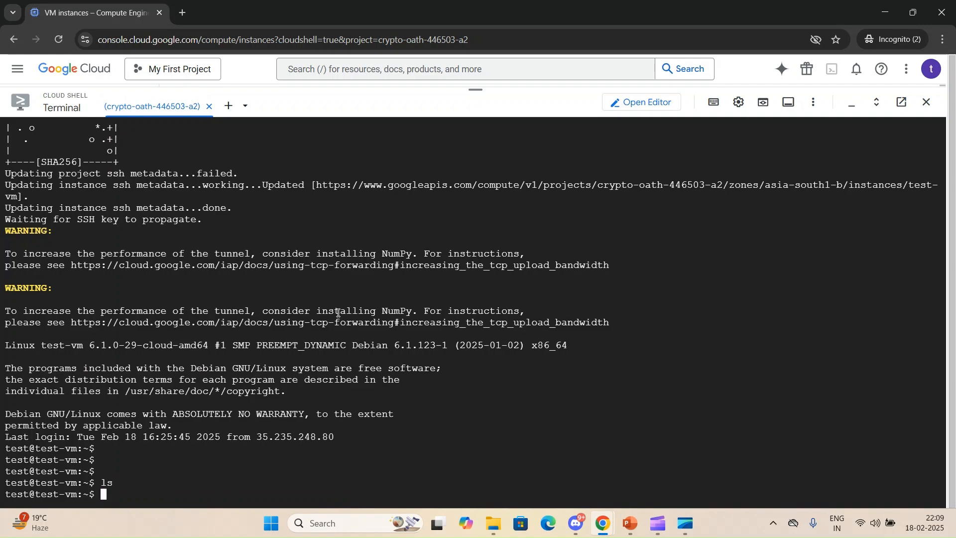
{"action": "type", "text": "cat .ssh/a"}
{"action": "key", "text": "Tab"}
{"action": "key", "text": "Return"}
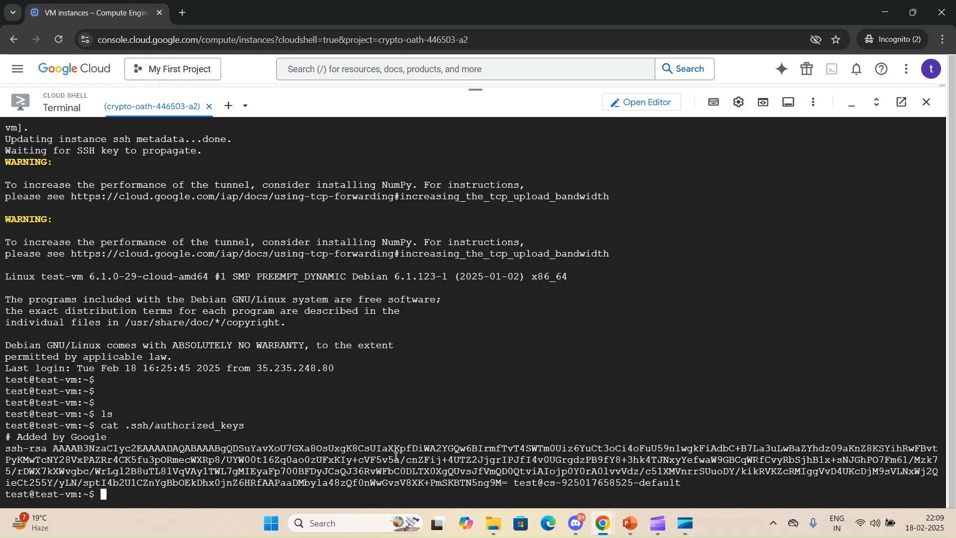
Switch to the test user's SSH-in-browser session and print .ssh/authorized_keys again for comparison
{"action": "mouse_move", "coordinate": [610, 531]}
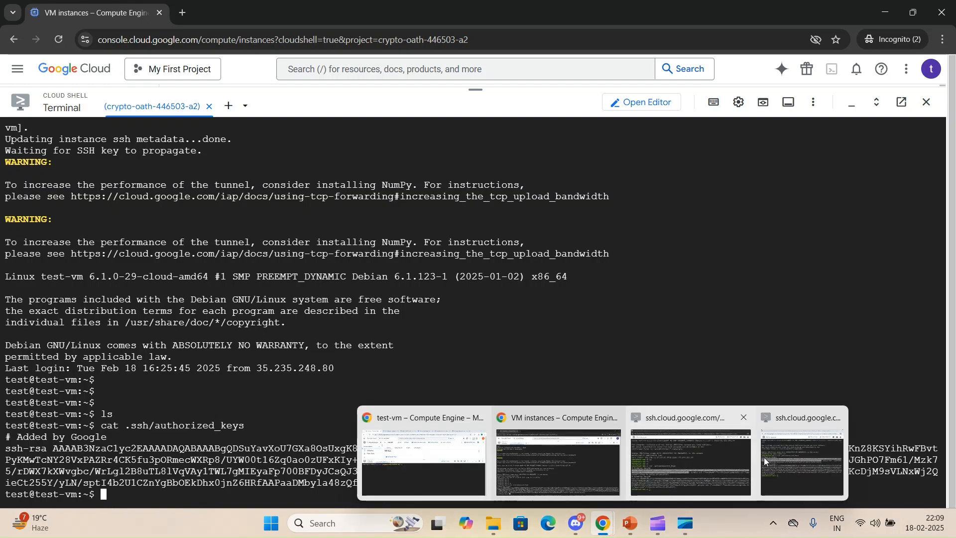
{"action": "left_click", "coordinate": [674, 441]}
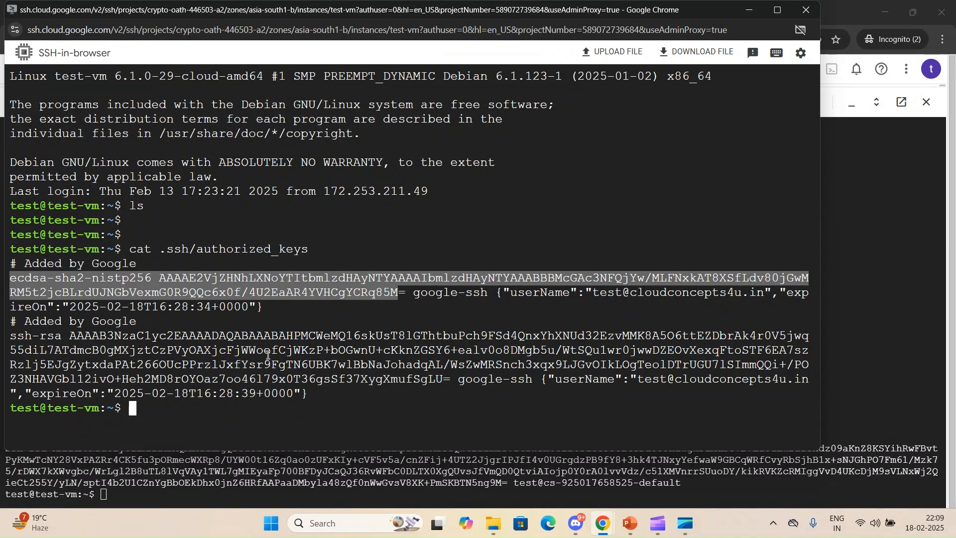
{"action": "key", "text": "Return"}
{"action": "key", "text": "Return"}
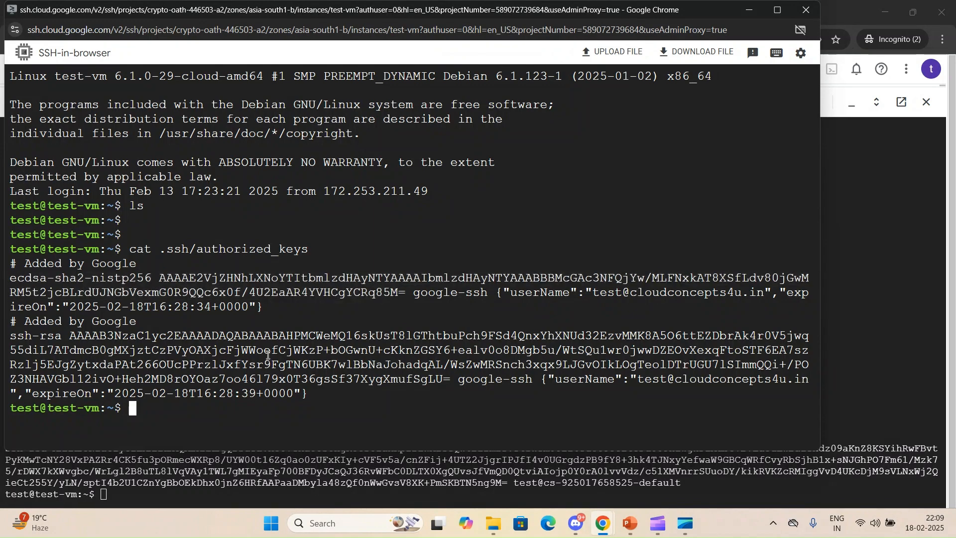
{"action": "key", "text": "Up"}
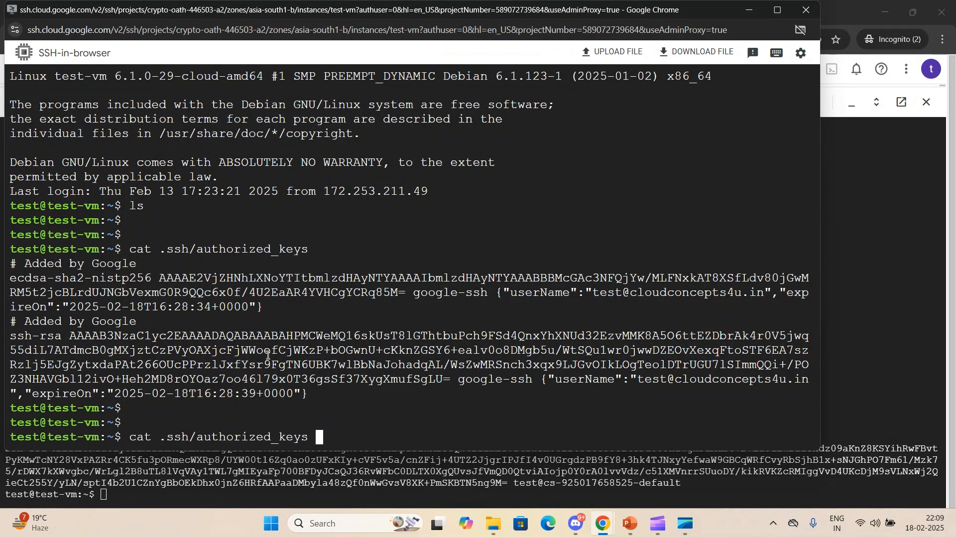
{"action": "key", "text": "Return"}
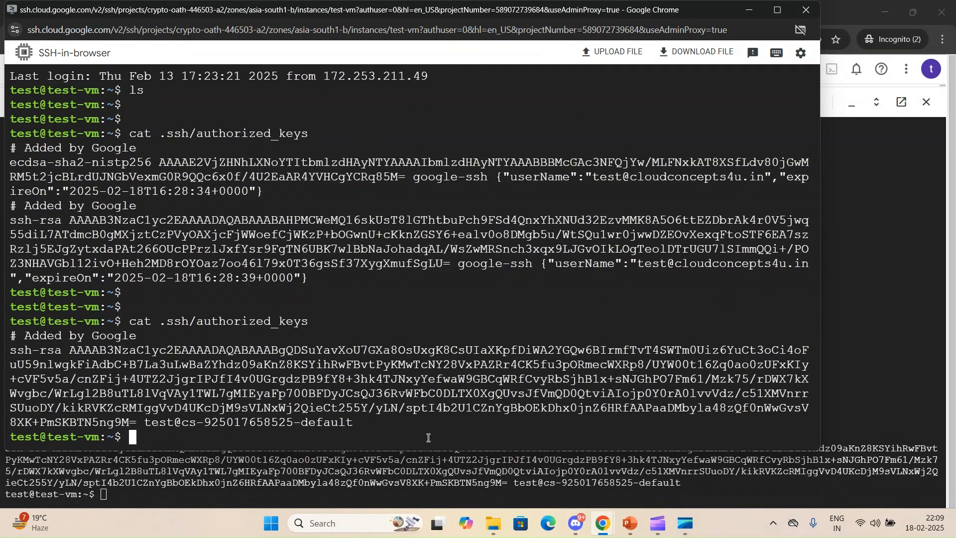
Return to the Cloud Shell window, open test-vm's details and expand the test user's ssh-rsa key under SSH Keys
{"action": "left_click", "coordinate": [513, 488]}
{"action": "key", "text": "Return"}
{"action": "key", "text": "Return"}
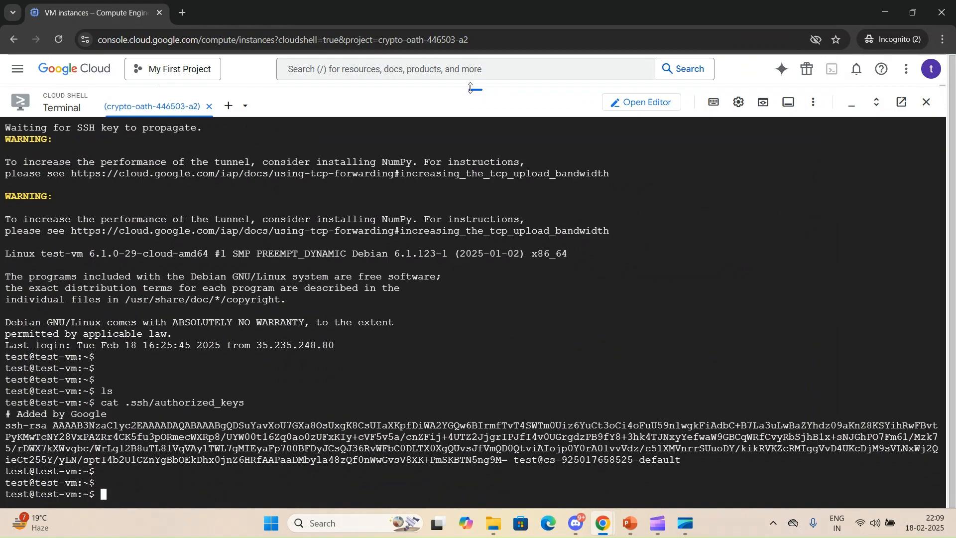
{"action": "left_click_drag", "start_coordinate": [470, 89], "coordinate": [470, 369]}
{"action": "left_click", "coordinate": [252, 223]}
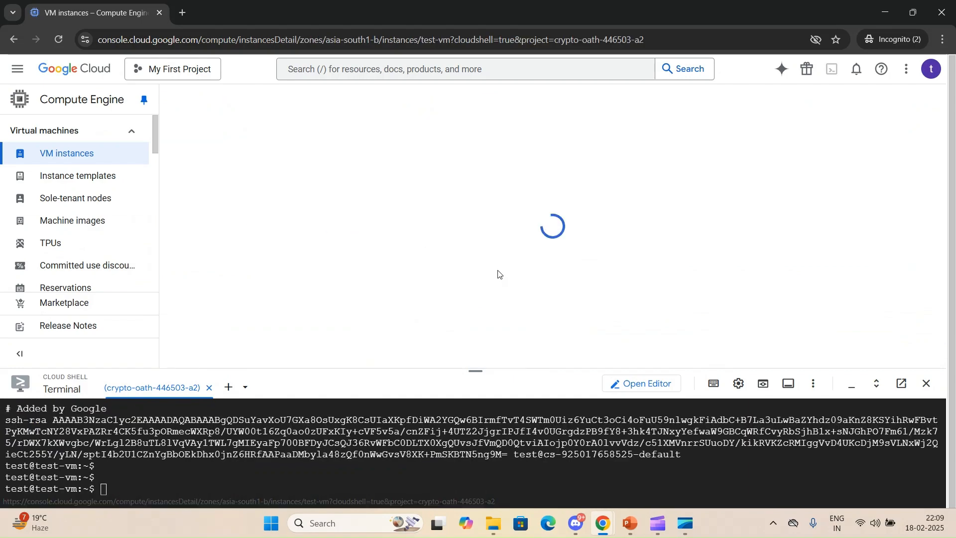
{"action": "scroll", "coordinate": [499, 274], "scroll_direction": "down", "scroll_amount": 15}
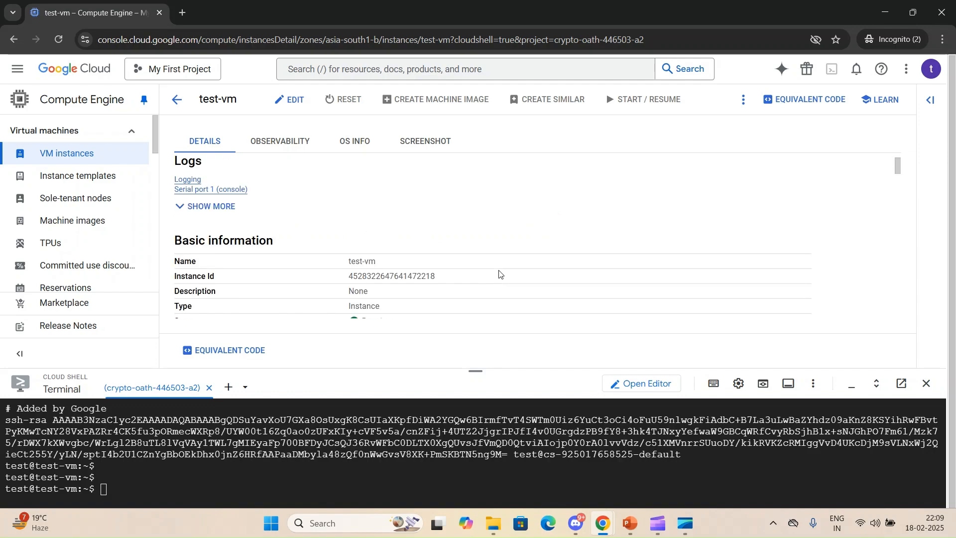
{"action": "scroll", "coordinate": [499, 273], "scroll_direction": "down", "scroll_amount": 12}
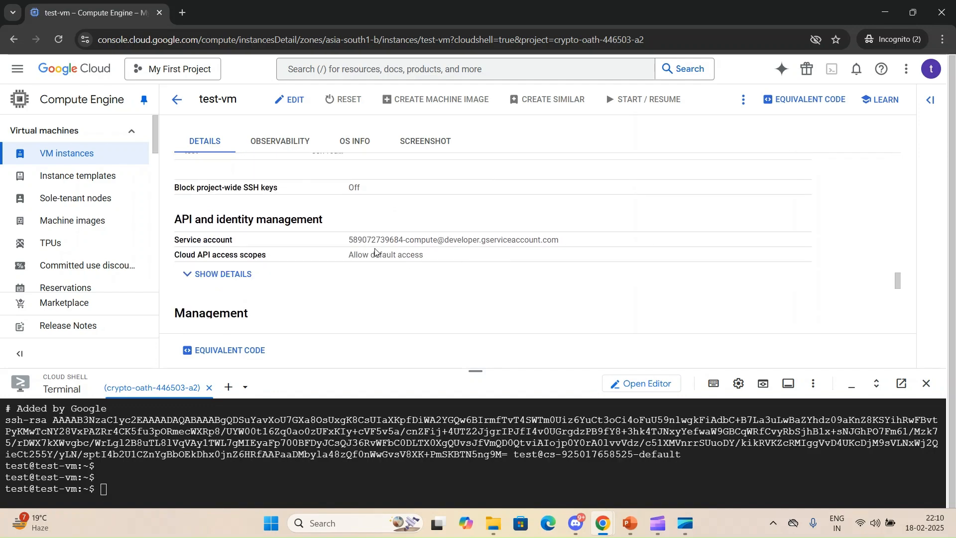
{"action": "scroll", "coordinate": [403, 243], "scroll_direction": "up", "scroll_amount": 2}
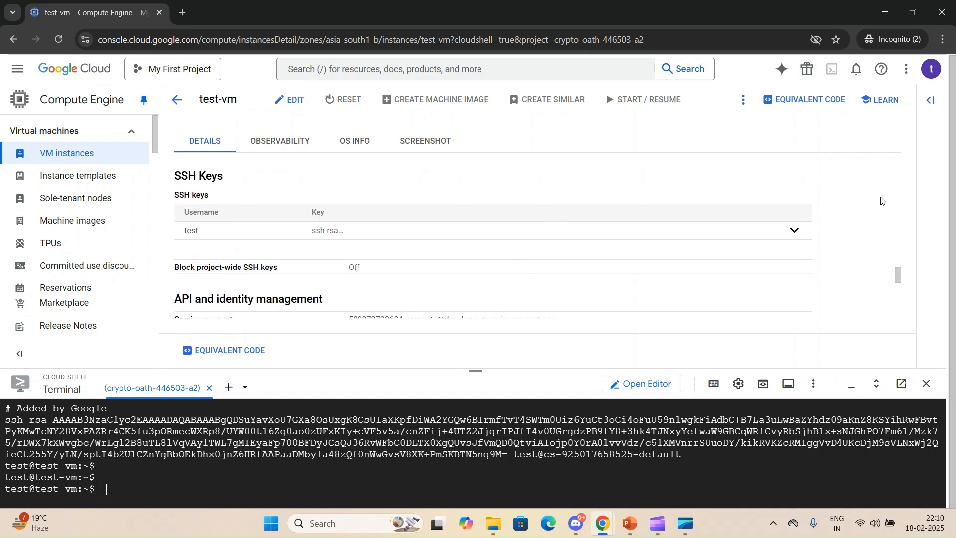
{"action": "left_click", "coordinate": [795, 230]}
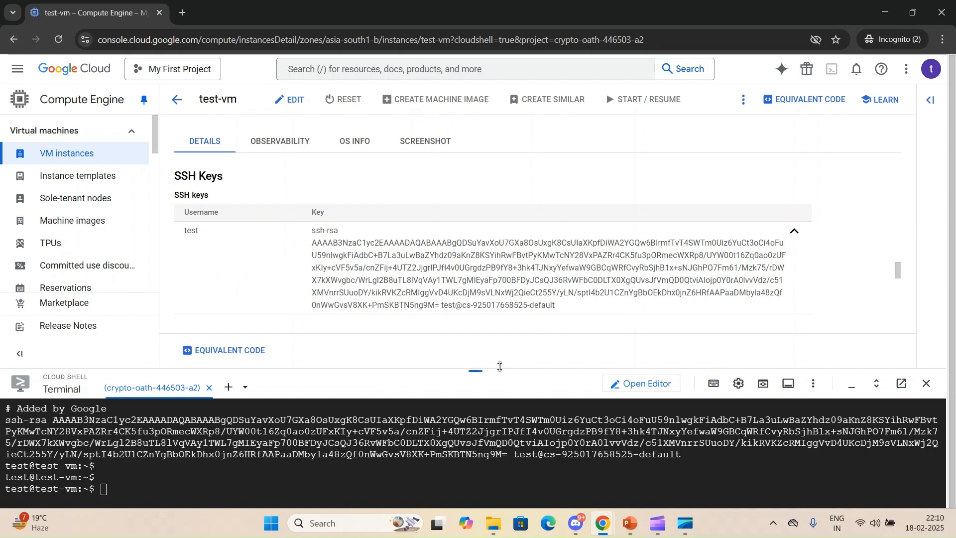
Enlarge the Cloud Shell terminal, exit the SSH session to test-vm and clear the terminal
{"action": "left_click_drag", "start_coordinate": [475, 371], "coordinate": [475, 88]}
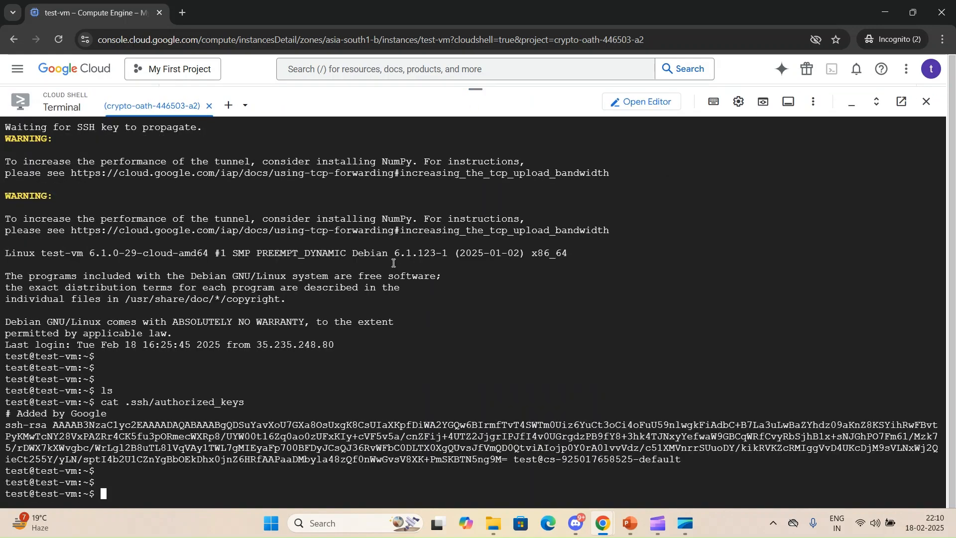
{"action": "type", "text": "exiyt"}
{"action": "key", "text": "BackSpace"}
{"action": "key", "text": "BackSpace"}
{"action": "type", "text": "t"}
{"action": "key", "text": "Return"}
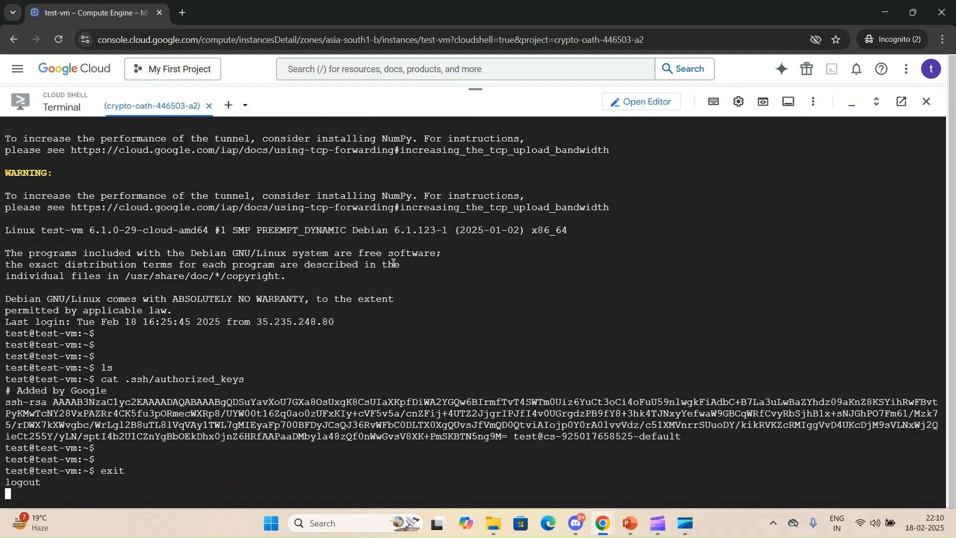
{"action": "key", "text": "Return"}
{"action": "key", "text": "Return"}
{"action": "key", "text": "Return"}
{"action": "type", "text": "clear"}
{"action": "key", "text": "Return"}
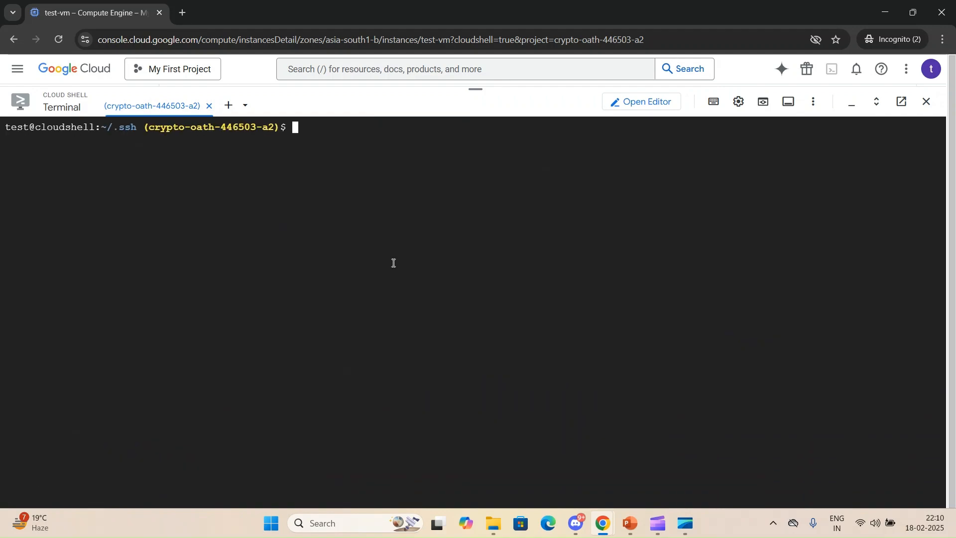
List the contents of the test user's .ssh directory in Cloud Shell
{"action": "key", "text": "Return"}
{"action": "key", "text": "Return"}
{"action": "key", "text": "Return"}
{"action": "type", "text": "ls"}
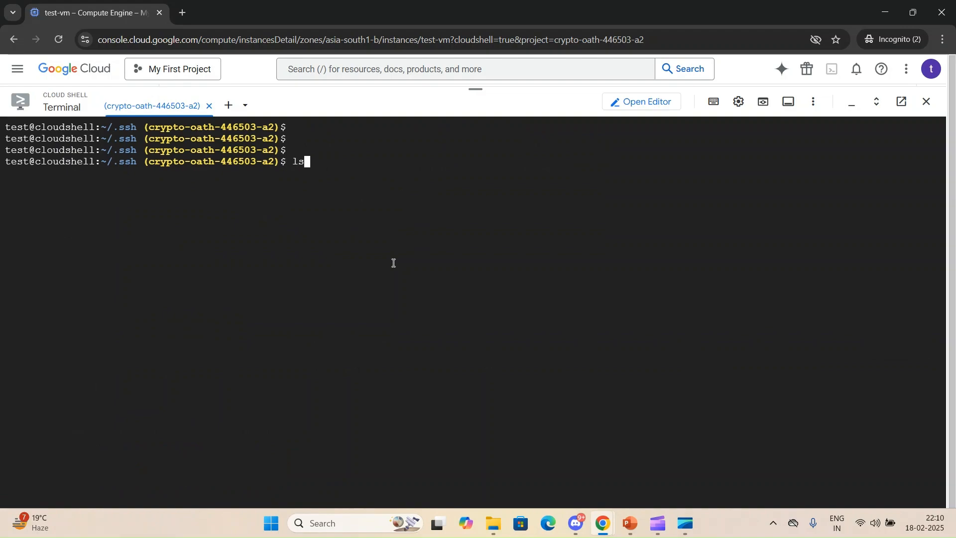
{"action": "key", "text": "Return"}
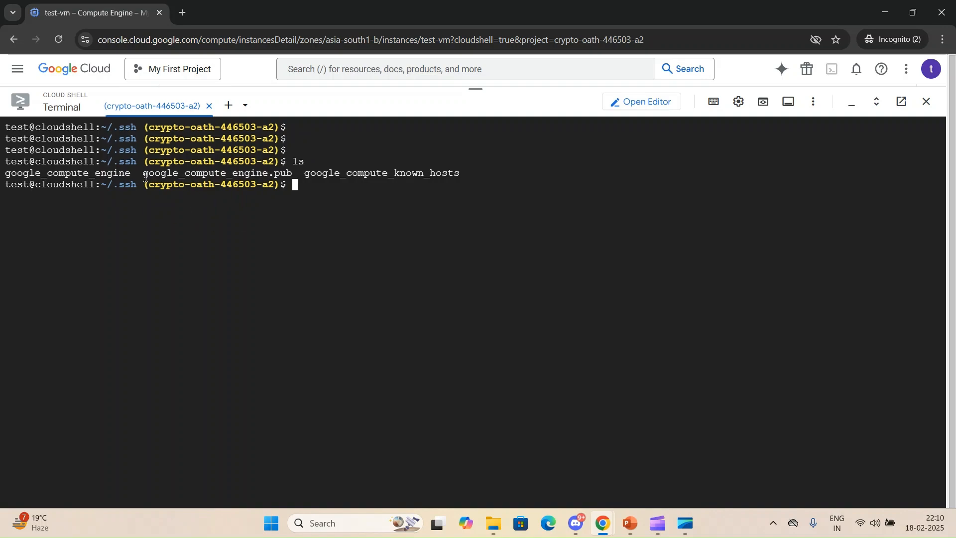
Print google_compute_engine.pub in Cloud Shell and compare it with the authorized_keys output in the SSH-in-browser session
{"action": "type", "text": "cat g"}
{"action": "key", "text": "Tab"}
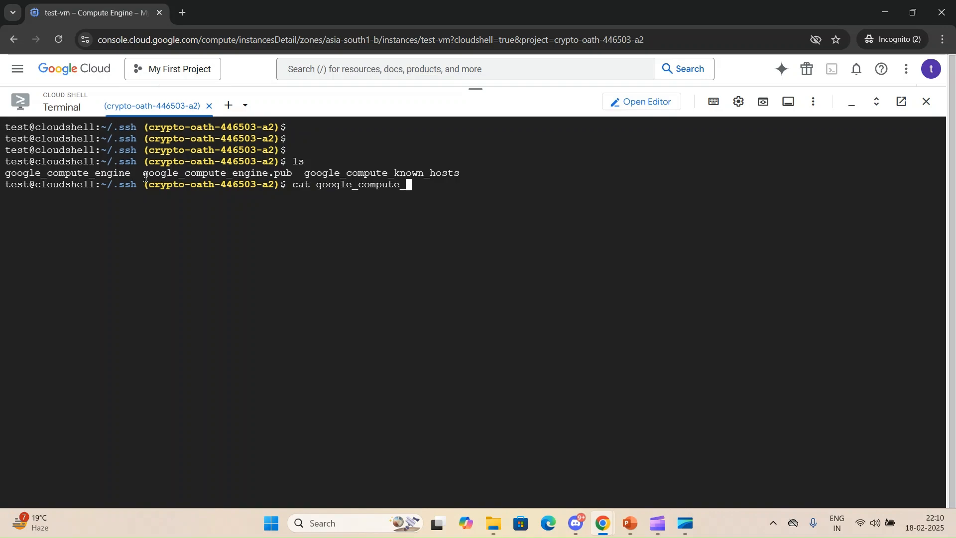
{"action": "type", "text": "e"}
{"action": "key", "text": "Tab"}
{"action": "type", "text": "."}
{"action": "key", "text": "Tab"}
{"action": "key", "text": "Return"}
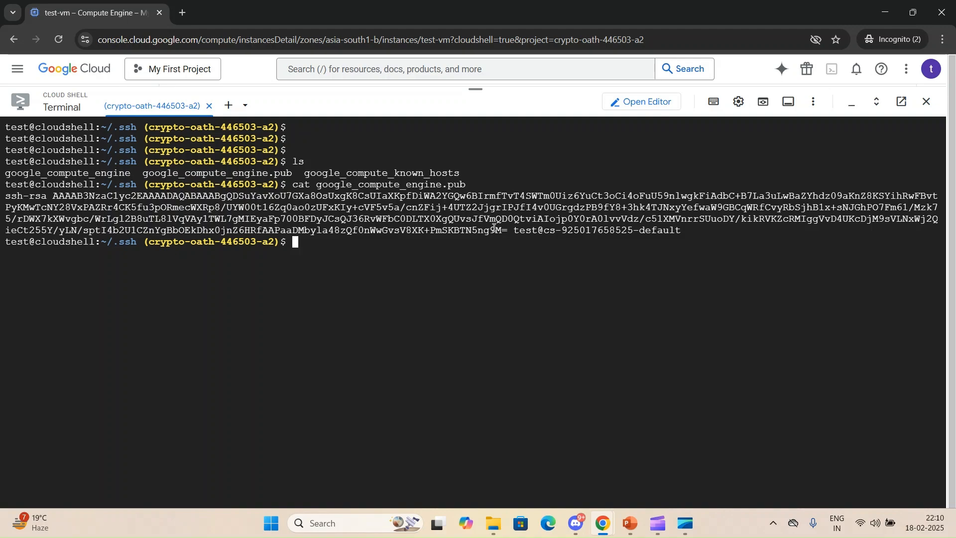
{"action": "key", "text": "alt+Tab"}
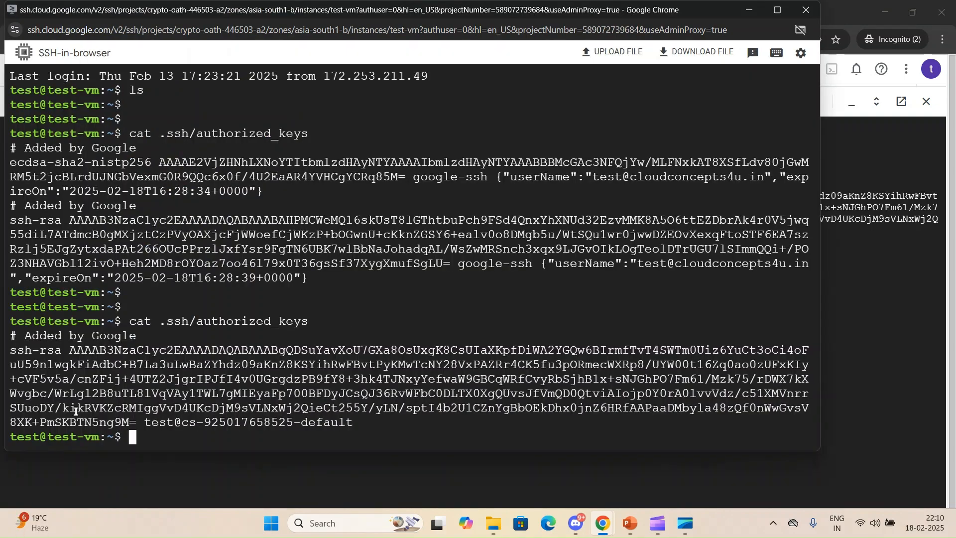
{"action": "left_click", "coordinate": [871, 299]}
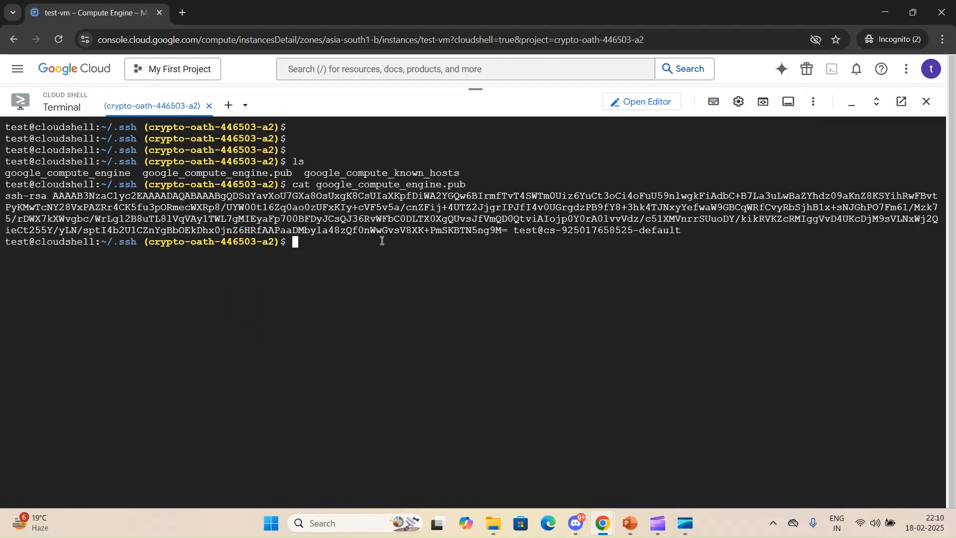
Print the google_compute_engine private key file in Cloud Shell and review it from beginning to end
{"action": "key", "text": "Return"}
{"action": "key", "text": "Return"}
{"action": "type", "text": "ca"}
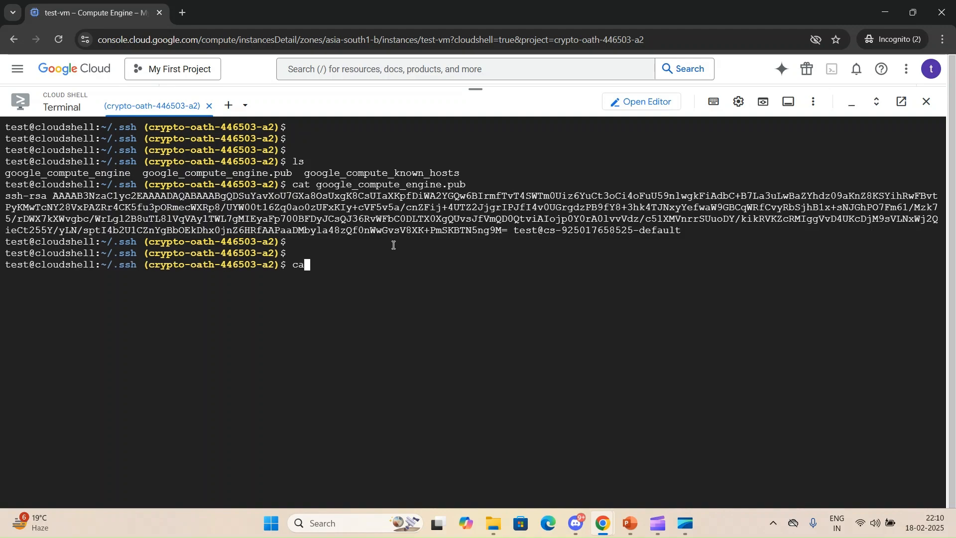
{"action": "type", "text": "t go"}
{"action": "key", "text": "Tab"}
{"action": "type", "text": "engine"}
{"action": "key", "text": "Return"}
{"action": "scroll", "coordinate": [179, 334], "scroll_direction": "up", "scroll_amount": 1}
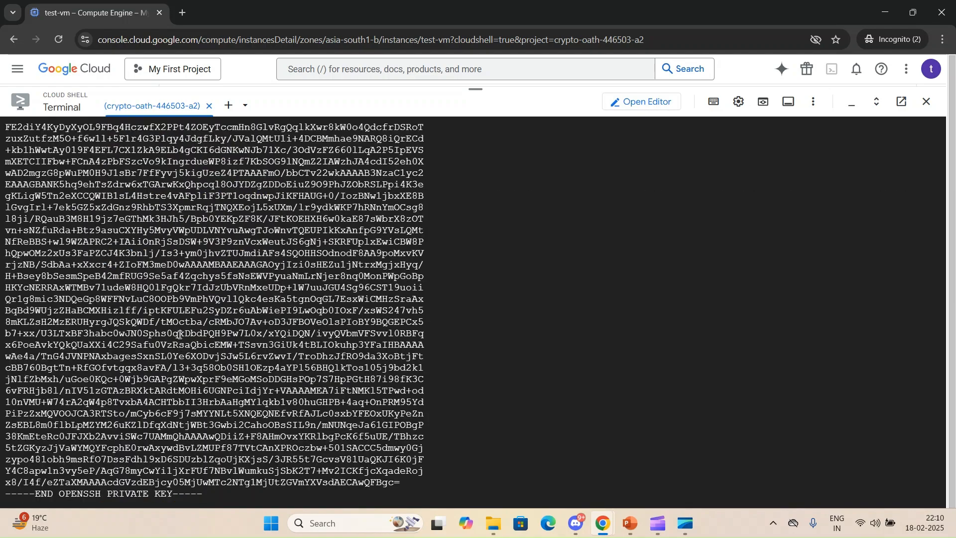
{"action": "scroll", "coordinate": [179, 334], "scroll_direction": "up", "scroll_amount": 5}
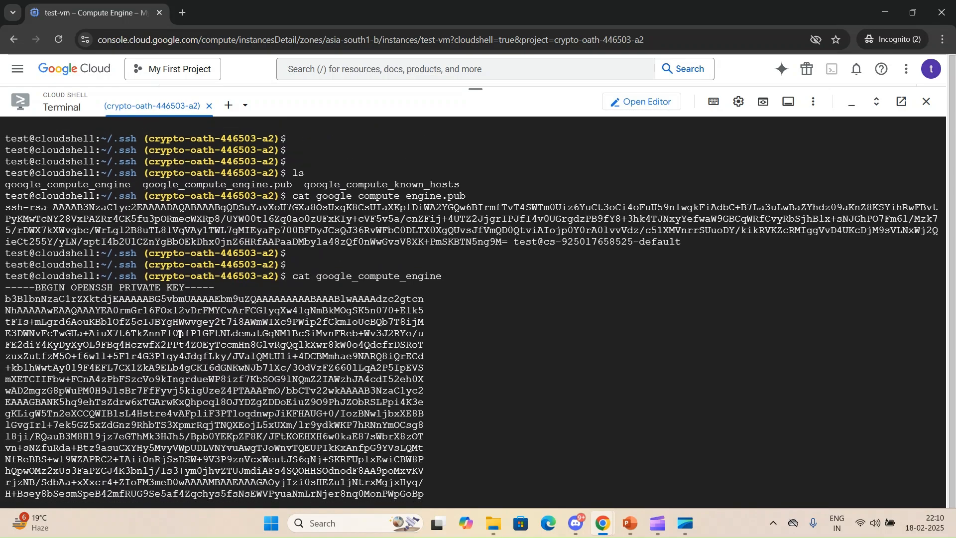
{"action": "scroll", "coordinate": [179, 335], "scroll_direction": "down", "scroll_amount": 3}
{"action": "scroll", "coordinate": [179, 335], "scroll_direction": "down", "scroll_amount": 3}
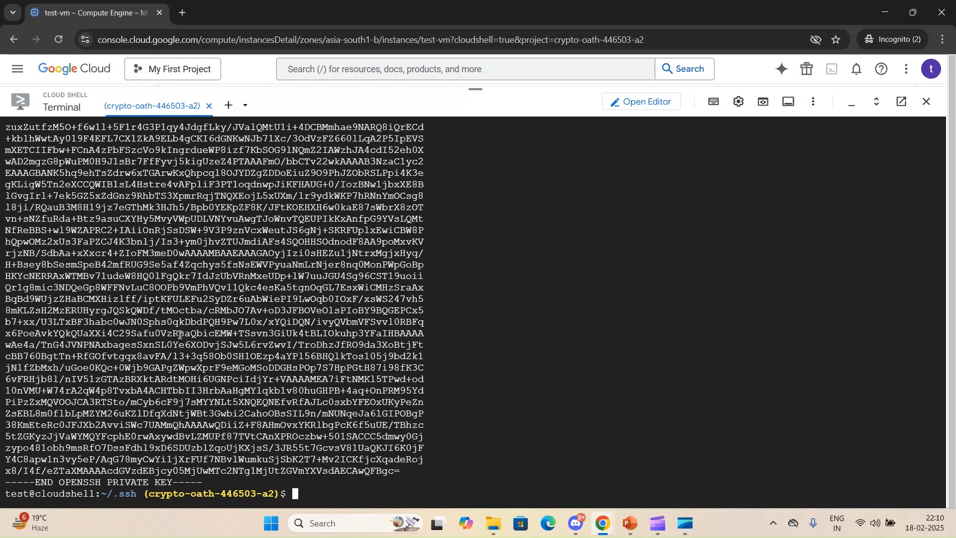
{"action": "key", "text": "Return"}
{"action": "key", "text": "Return"}
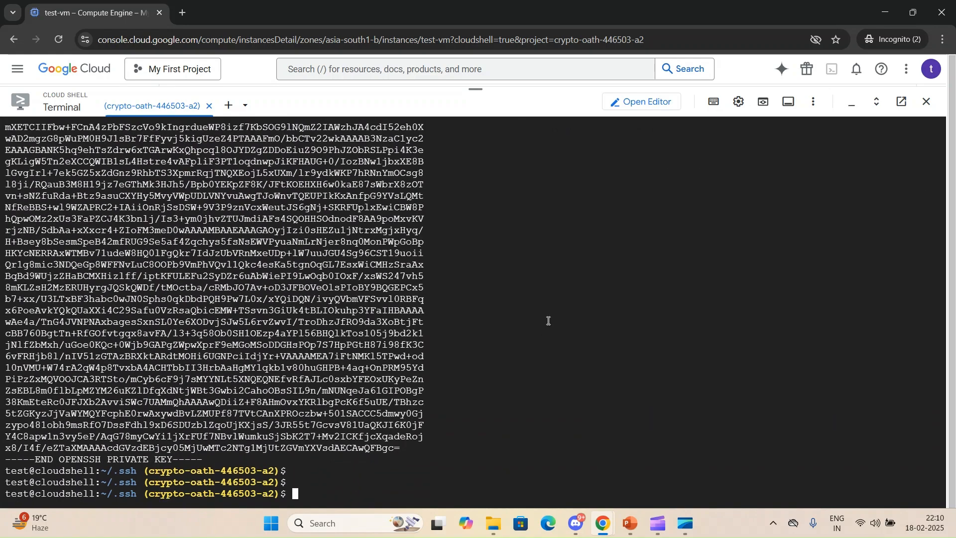
Open the VM instances list, select the name vm-in-first-project for reuse, and enlarge the Cloud Shell terminal again
{"action": "left_click_drag", "start_coordinate": [476, 90], "coordinate": [460, 347]}
{"action": "left_click", "coordinate": [73, 157]}
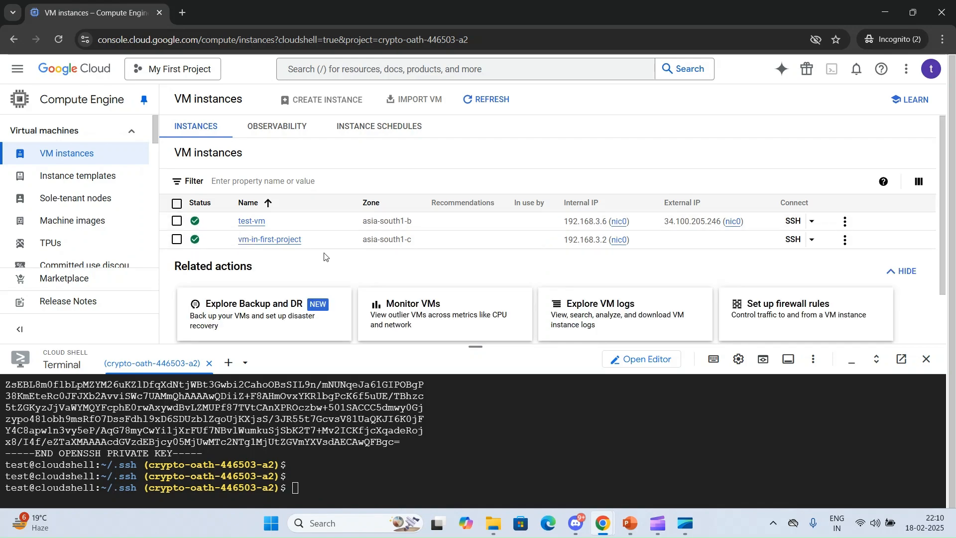
{"action": "triple_click", "coordinate": [228, 243]}
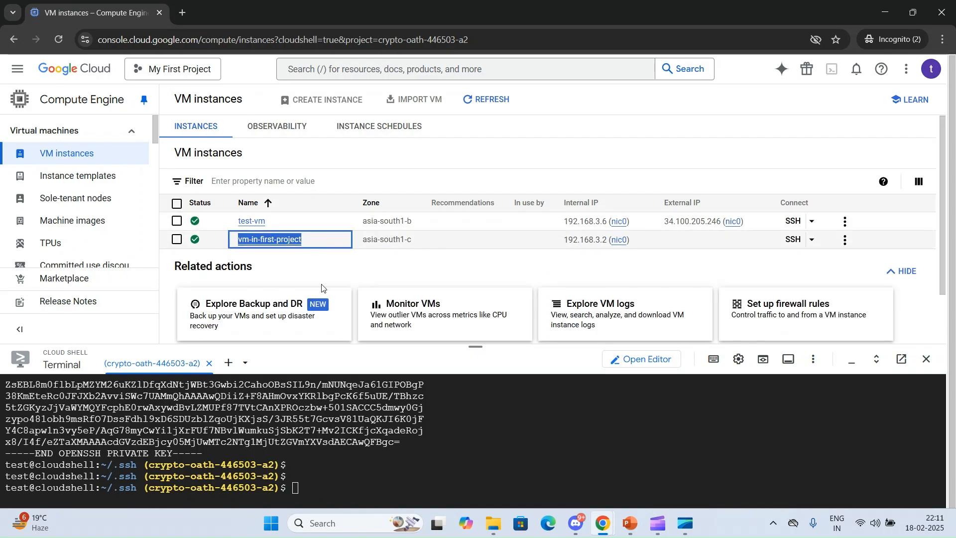
{"action": "left_click_drag", "start_coordinate": [467, 350], "coordinate": [461, 180]}
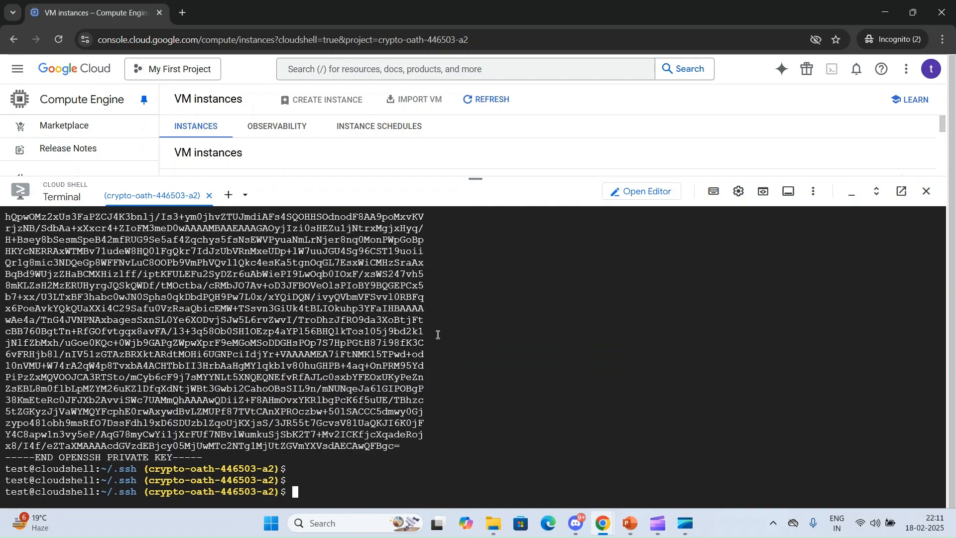
Discard the partly entered gcloud command and clear the Cloud Shell terminal
{"action": "type", "text": "gcloud"}
{"action": "key", "text": "BackSpace"}
{"action": "key", "text": "BackSpace"}
{"action": "key", "text": "BackSpace"}
{"action": "key", "text": "BackSpace"}
{"action": "key", "text": "BackSpace"}
{"action": "key", "text": "BackSpace"}
{"action": "type", "text": "clear"}
{"action": "key", "text": "Return"}
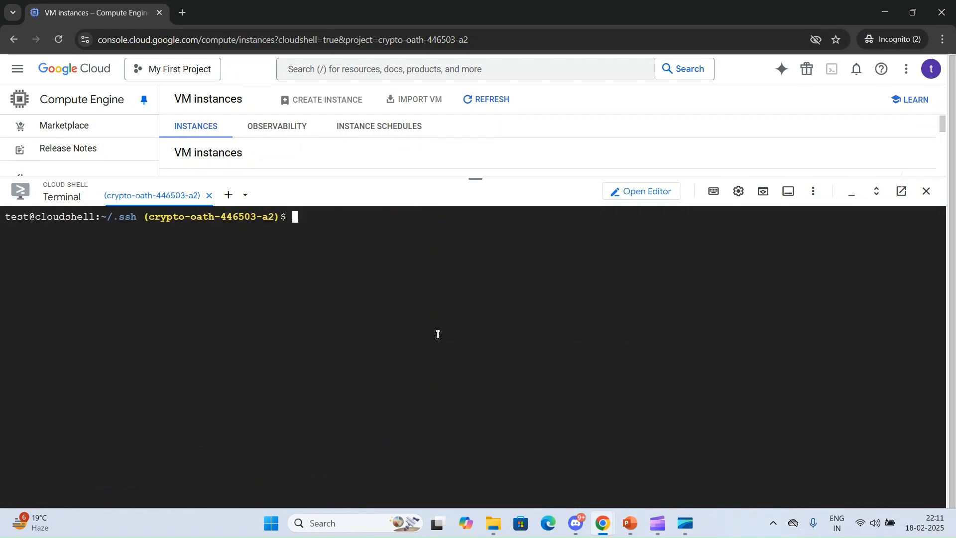
Connect to vm-in-first-project with gcloud compute ssh, using the zone asia-south1-c copied from the VM instances list
{"action": "type", "text": "gcloud compute ssh vm-in-first-project"}
{"action": "key", "text": "Tab"}
{"action": "type", "text": "-"}
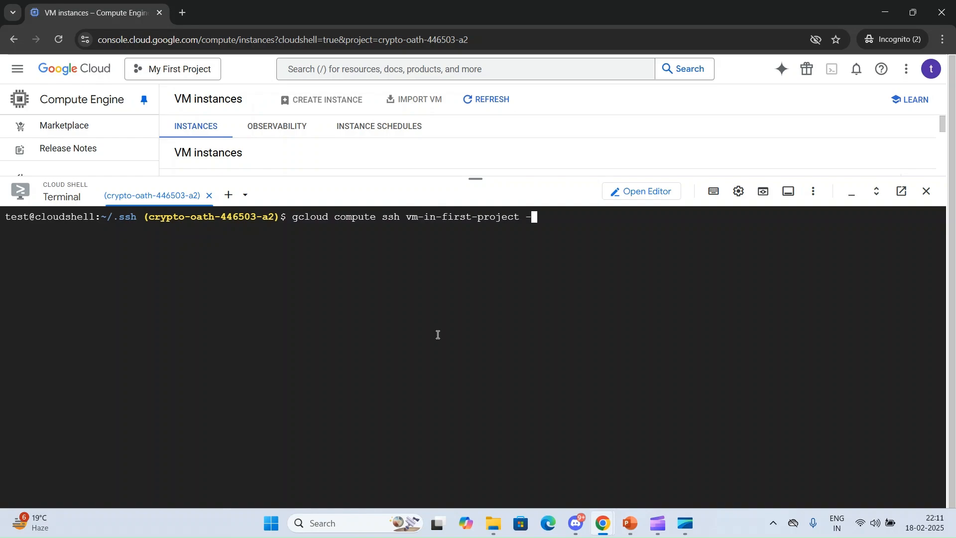
{"action": "type", "text": "-zone"}
{"action": "left_click_drag", "start_coordinate": [471, 193], "coordinate": [473, 339]}
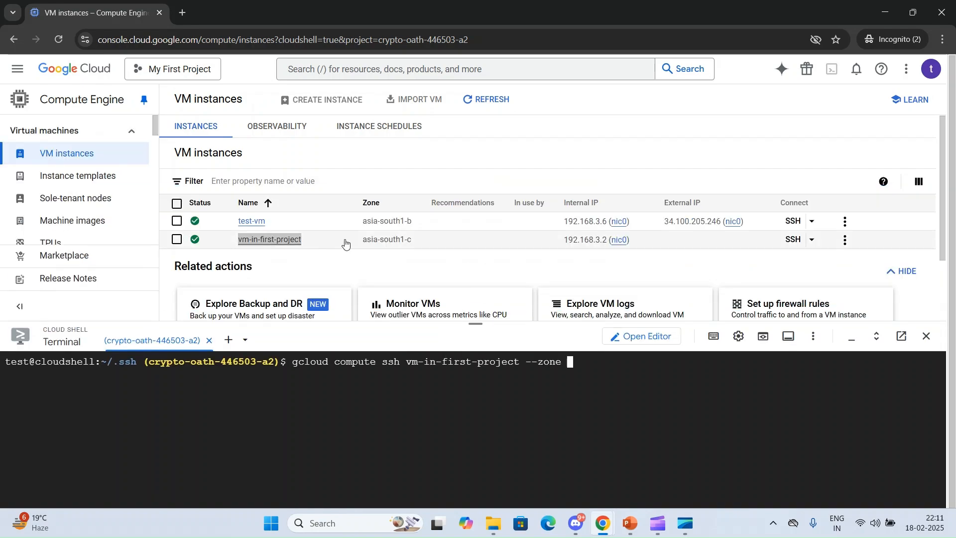
{"action": "left_click_drag", "start_coordinate": [423, 247], "coordinate": [364, 249]}
{"action": "key", "text": "ctrl+c"}
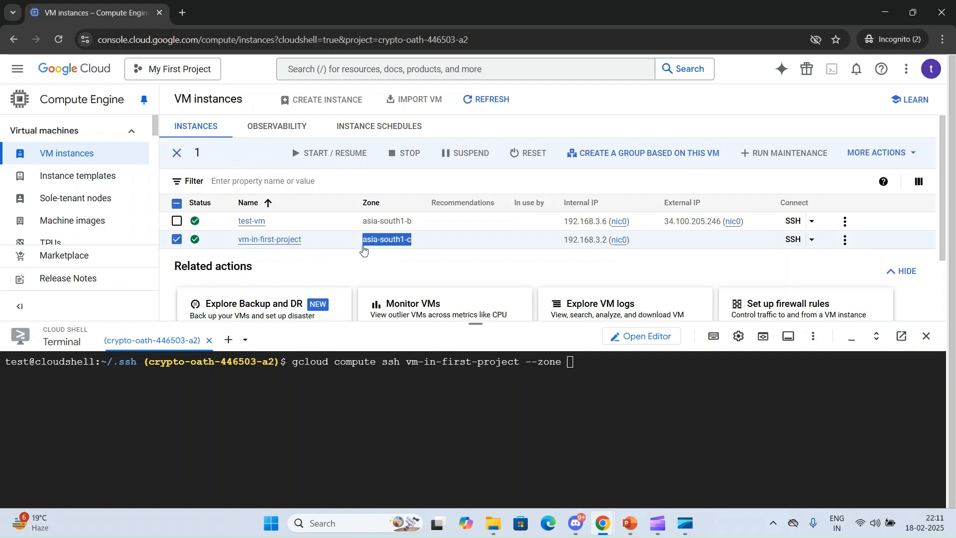
{"action": "key", "text": "alt+Tab"}
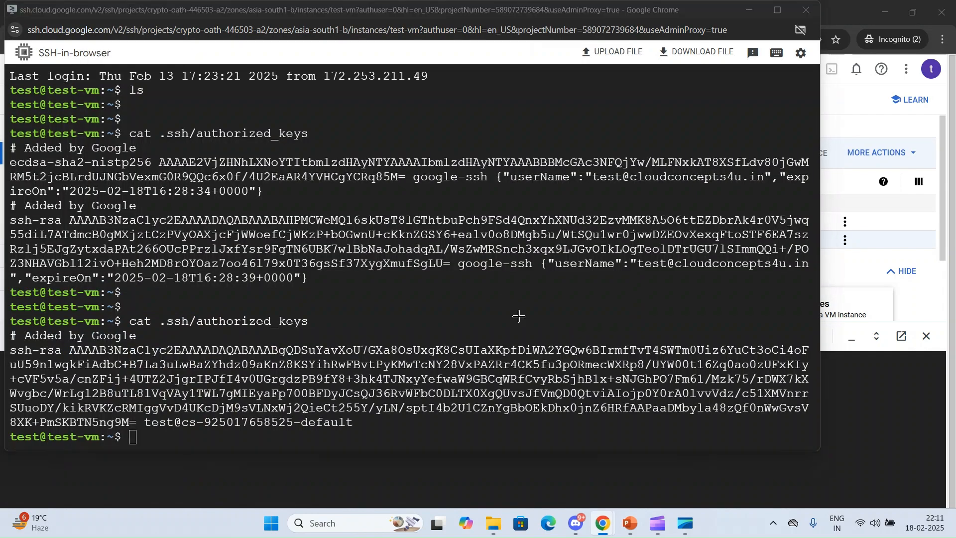
{"action": "key", "text": "alt+Tab"}
{"action": "key", "text": "ctrl+v"}
{"action": "left_click_drag", "start_coordinate": [463, 321], "coordinate": [462, 119]}
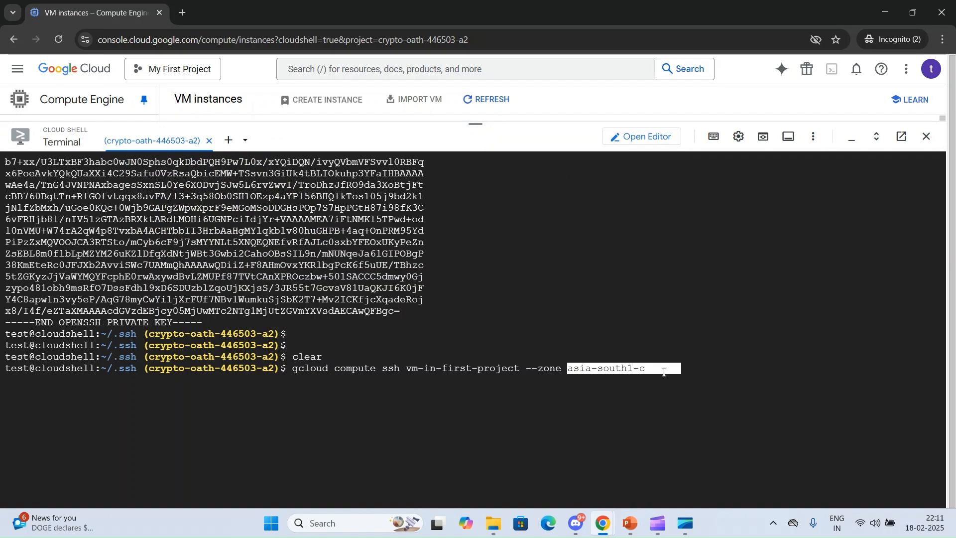
{"action": "key", "text": "Return"}
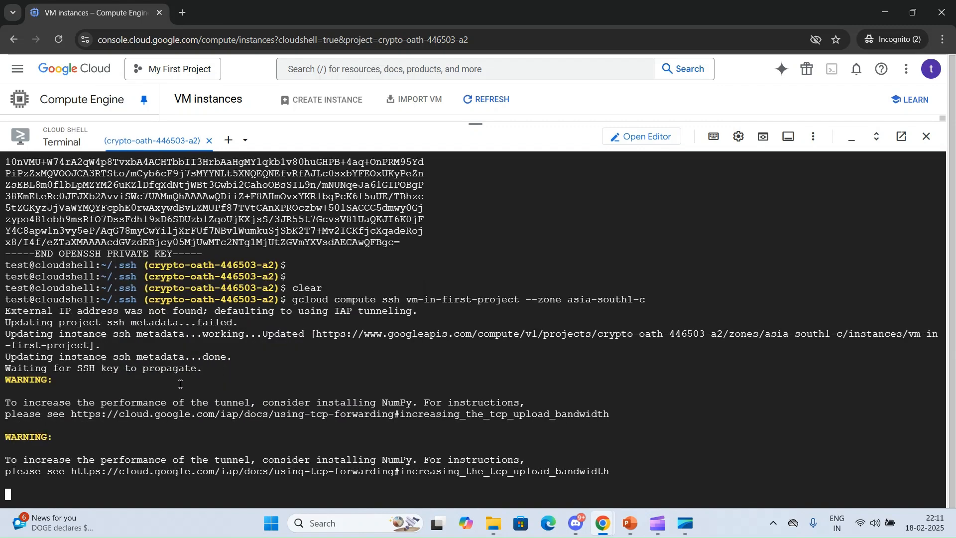
{"action": "scroll", "coordinate": [96, 317], "scroll_direction": "up", "scroll_amount": 2}
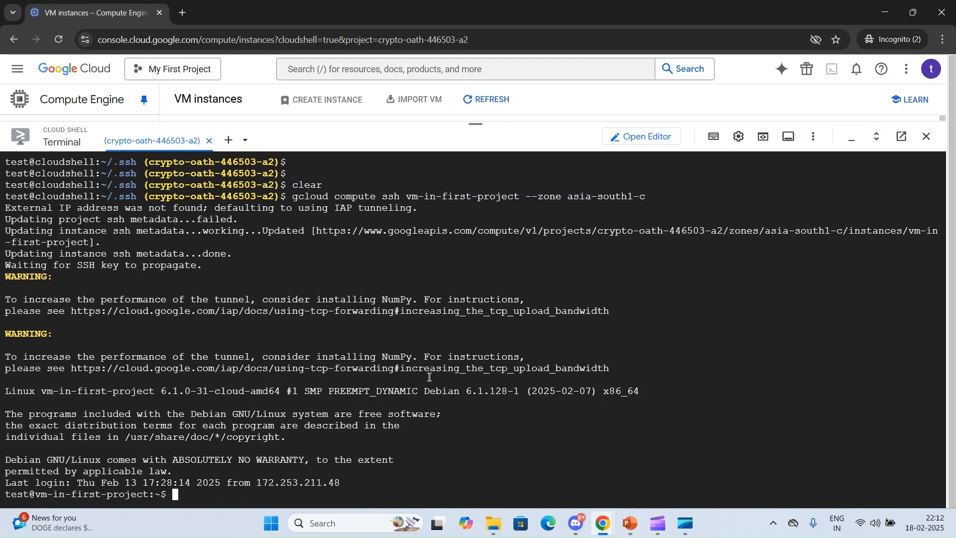
List the home directory on vm-in-first-project, print .ssh/authorized_keys and check the end of the ssh-rsa key
{"action": "key", "text": "Return"}
{"action": "key", "text": "Return"}
{"action": "key", "text": "Return"}
{"action": "type", "text": "ls"}
{"action": "key", "text": "Return"}
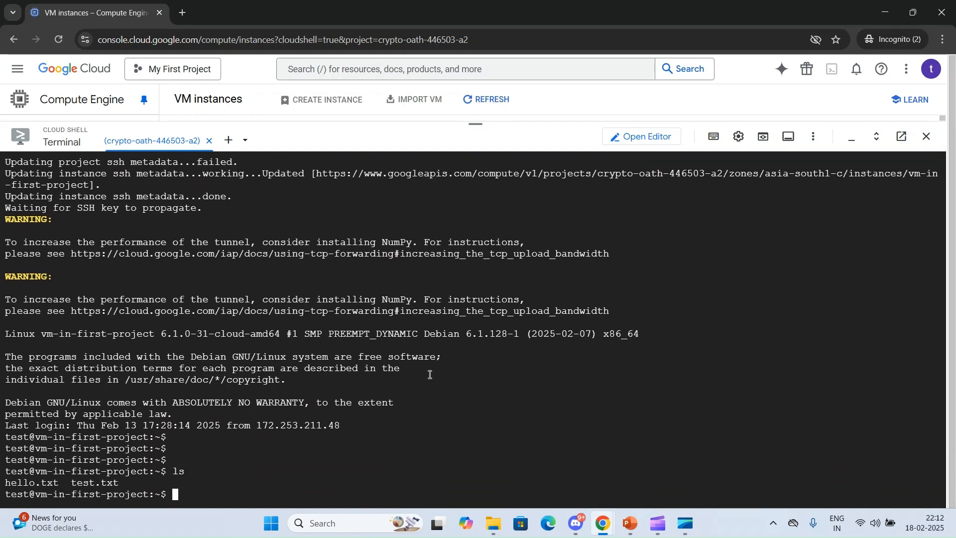
{"action": "type", "text": "cat .ssh/authorized_keys"}
{"action": "key", "text": "Return"}
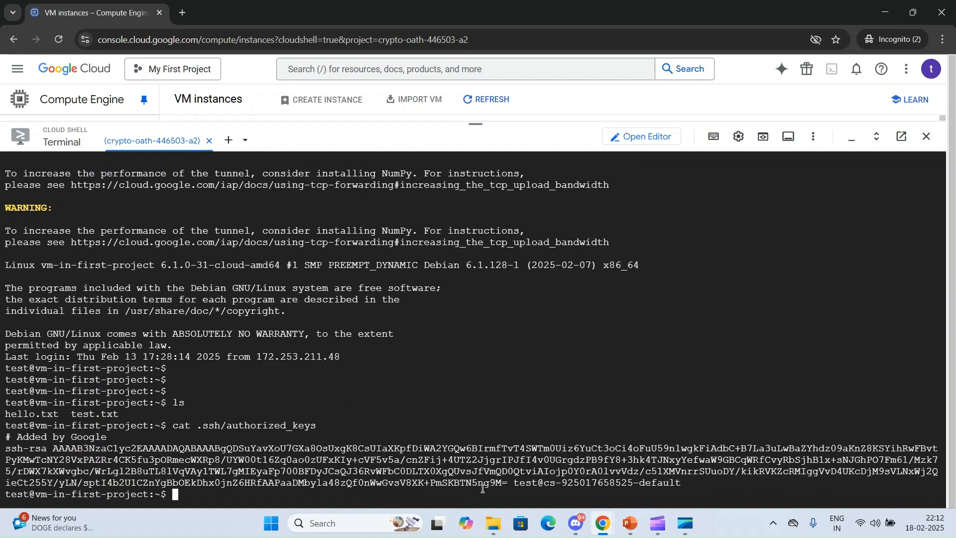
{"action": "left_click_drag", "start_coordinate": [489, 483], "coordinate": [502, 484]}
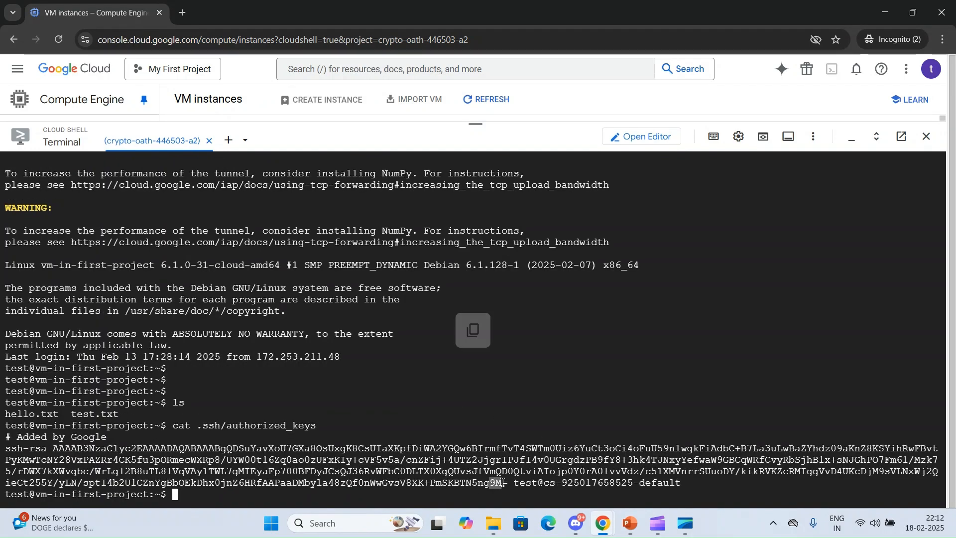
{"action": "left_click", "coordinate": [439, 374]}
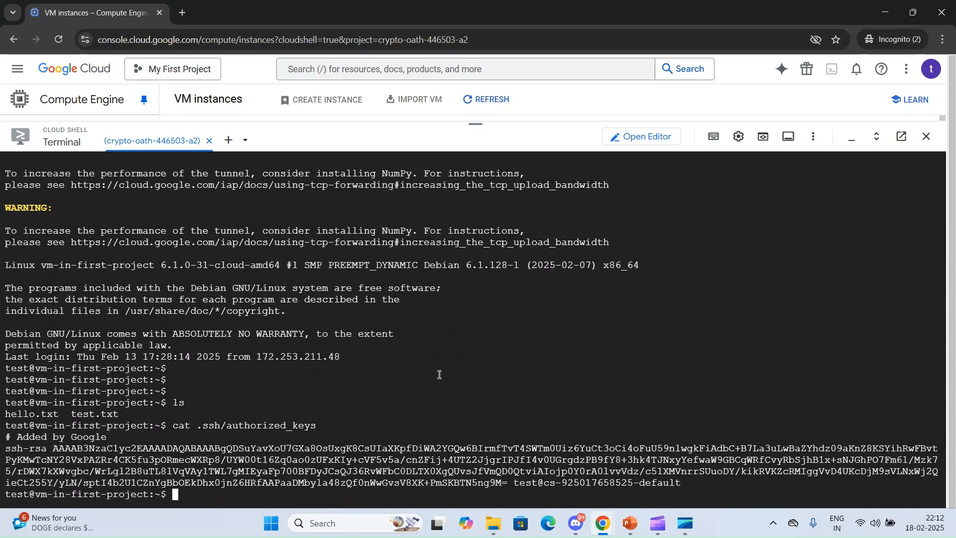
Exit the SSH session to vm-in-first-project and shrink Cloud Shell to uncover the VM instances list
{"action": "type", "text": "exit"}
{"action": "key", "text": "Return"}
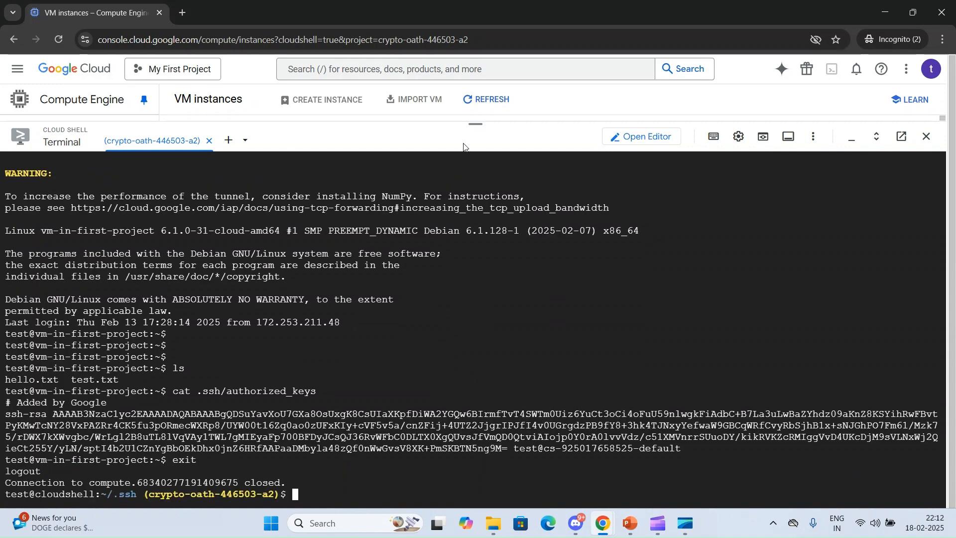
{"action": "left_click_drag", "start_coordinate": [472, 131], "coordinate": [455, 416]}
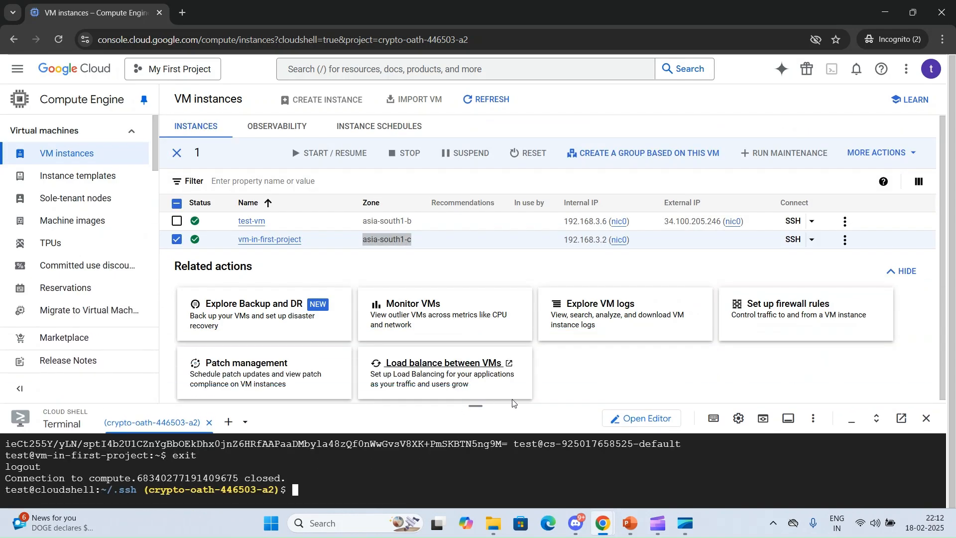
Switch to the admin account's Chrome window, open its VM instances list and copy the name vm-in-first-project
{"action": "mouse_move", "coordinate": [604, 526]}
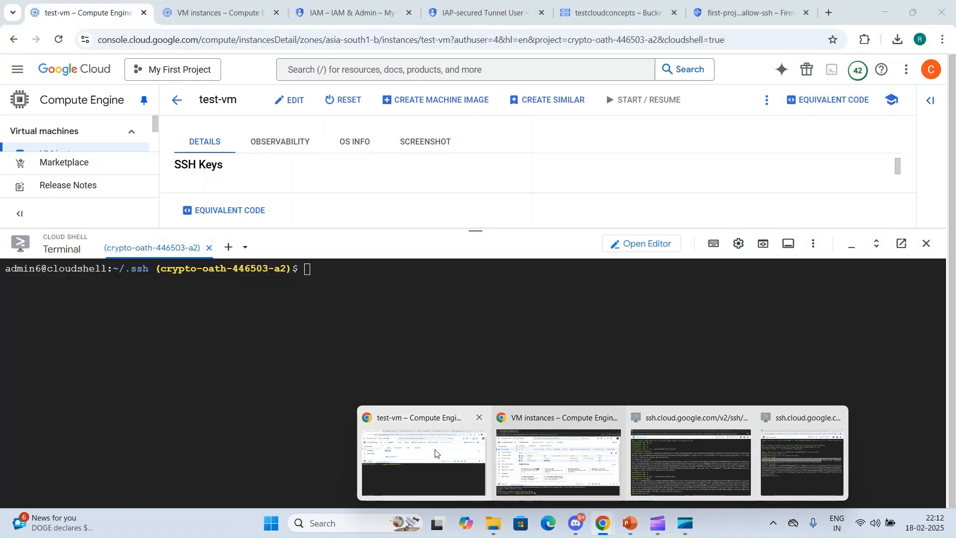
{"action": "left_click", "coordinate": [434, 450]}
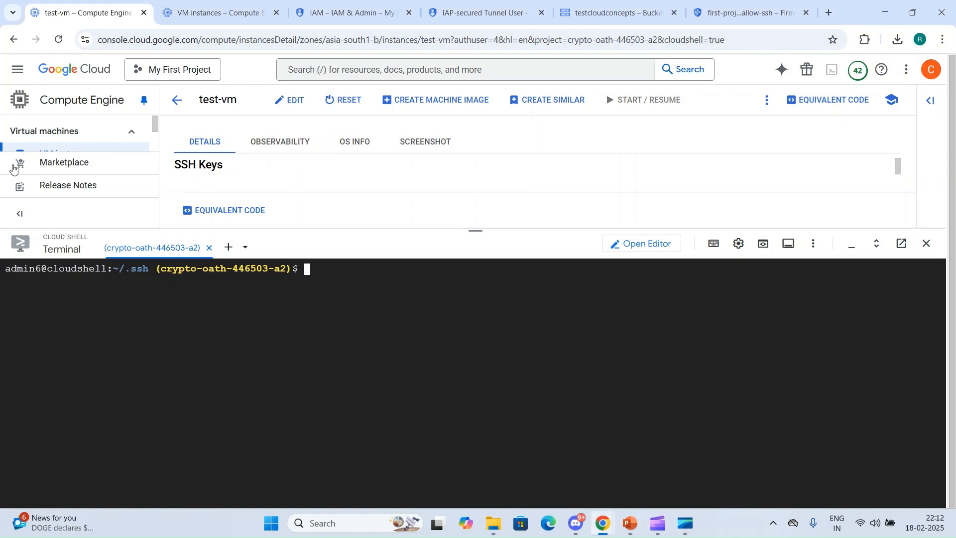
{"action": "left_click_drag", "start_coordinate": [475, 230], "coordinate": [440, 297]}
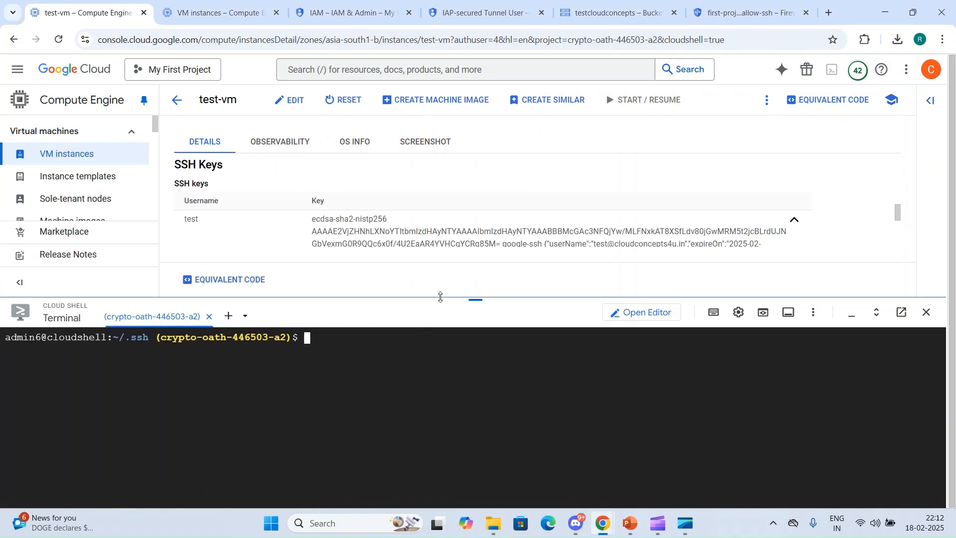
{"action": "left_click", "coordinate": [70, 154]}
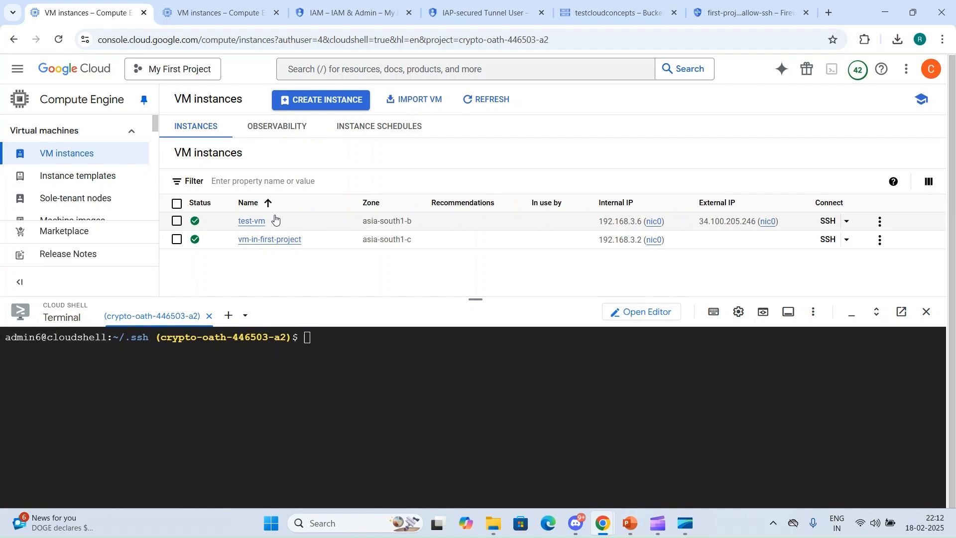
{"action": "left_click_drag", "start_coordinate": [310, 241], "coordinate": [230, 243]}
{"action": "key", "text": "ctrl+c"}
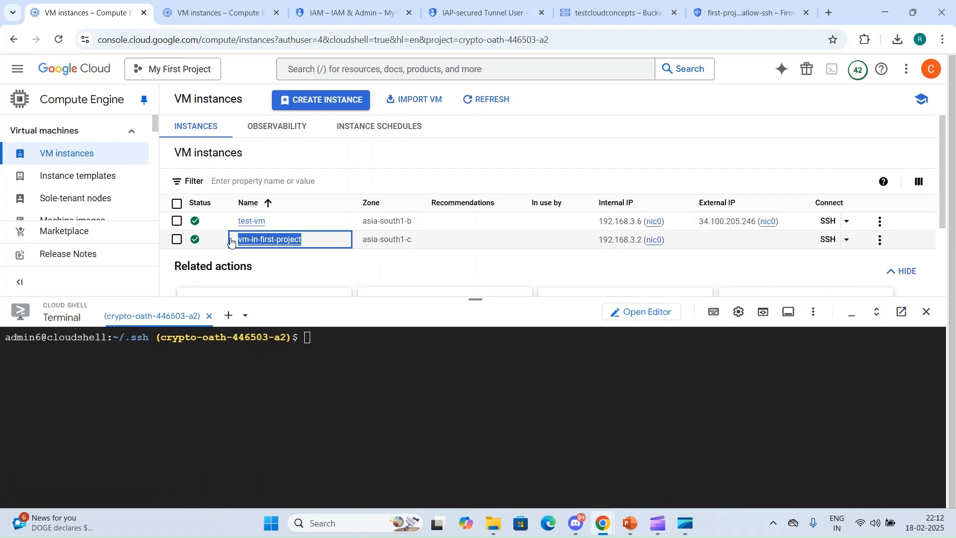
Run gcloud compute ssh for vm-in-first-project with --zone asia-south1-c, copying the zone from the VM instances list
{"action": "left_click", "coordinate": [363, 354]}
{"action": "type", "text": "gcloud con"}
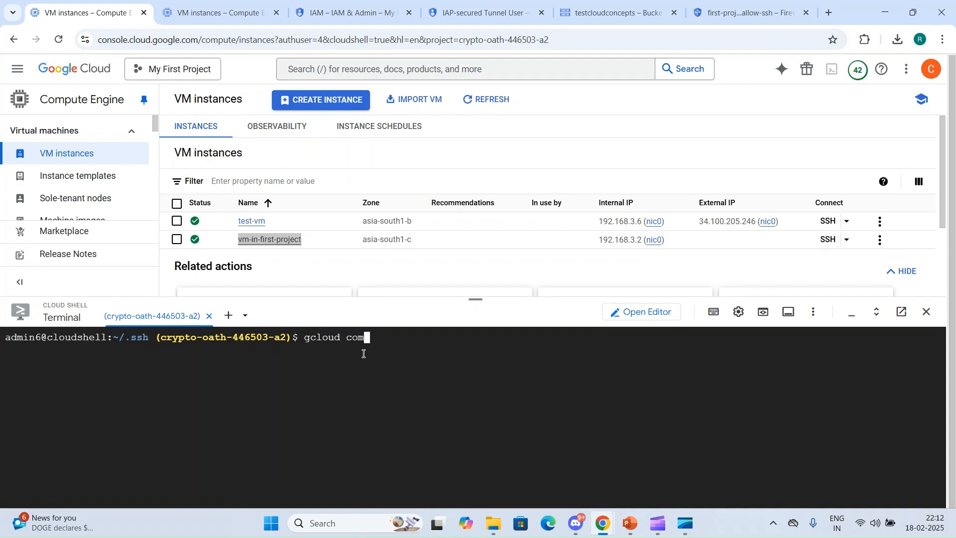
{"action": "type", "text": "pute ssh"}
{"action": "key", "text": "ctrl+v"}
{"action": "type", "text": "--"}
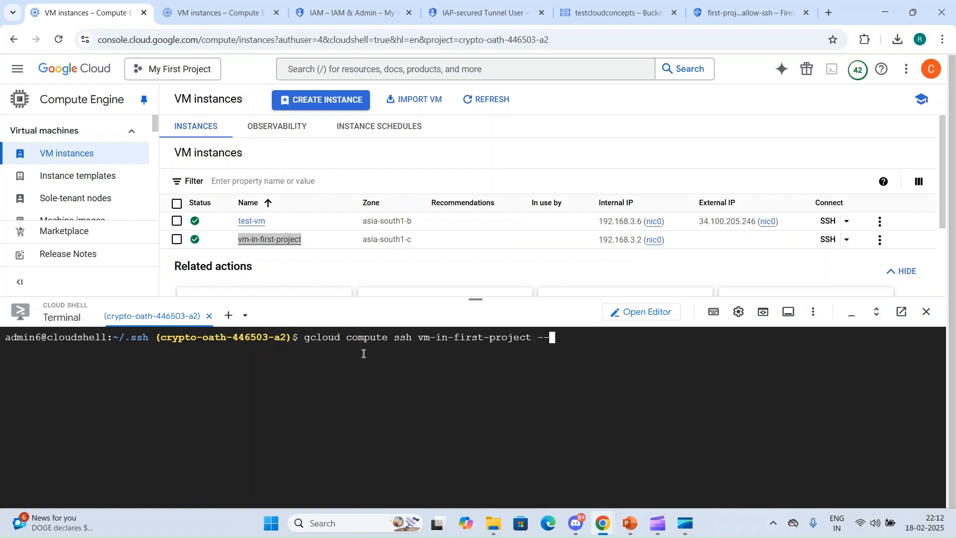
{"action": "type", "text": "zone"}
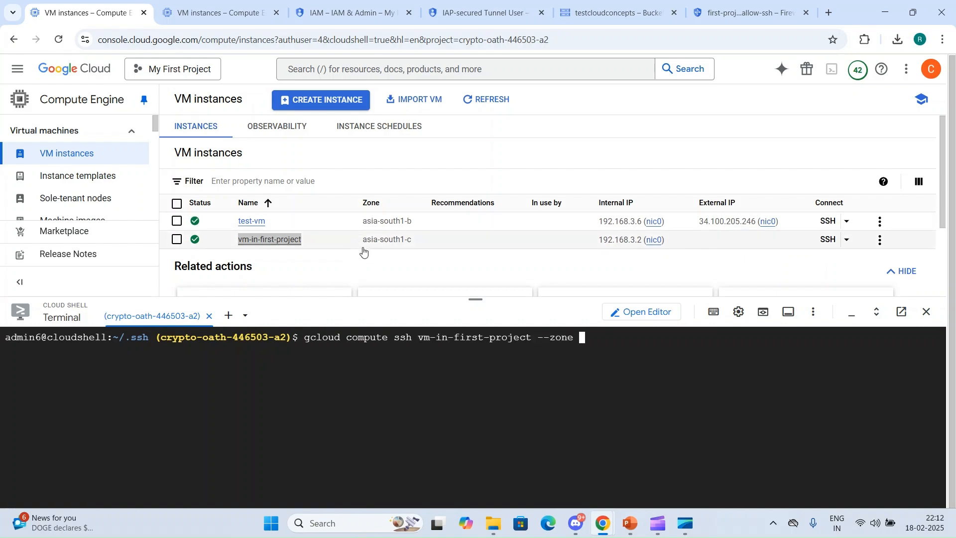
{"action": "left_click_drag", "start_coordinate": [362, 244], "coordinate": [422, 245]}
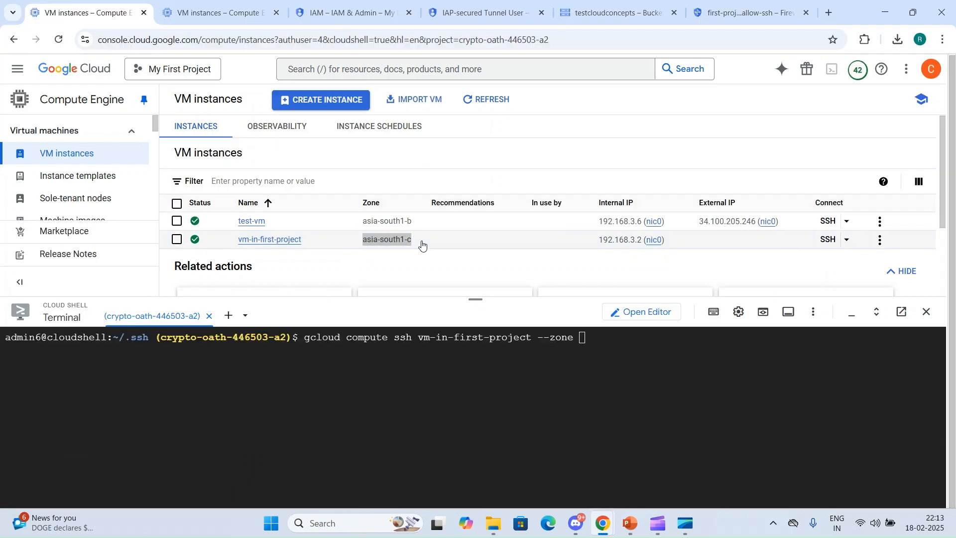
{"action": "key", "text": "ctrl+c"}
{"action": "left_click", "coordinate": [604, 342]}
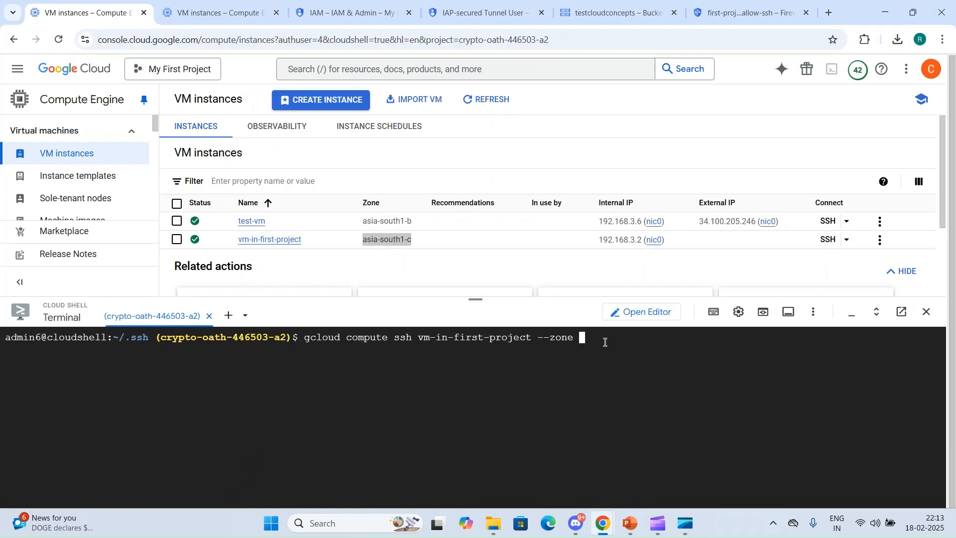
{"action": "key", "text": "ctrl+v"}
{"action": "key", "text": "Return"}
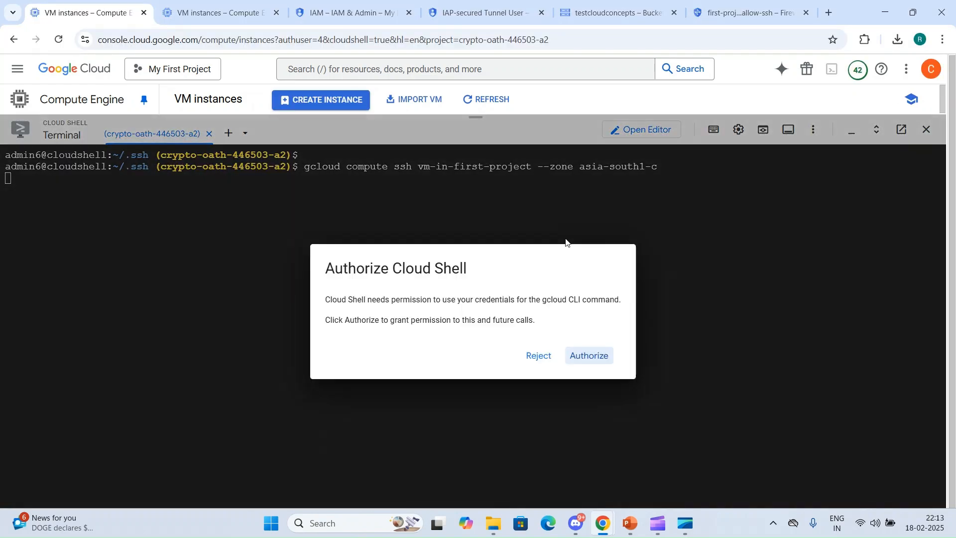
Authorize Cloud Shell and generate the SSH key pair with an empty passphrase
{"action": "left_click", "coordinate": [589, 353]}
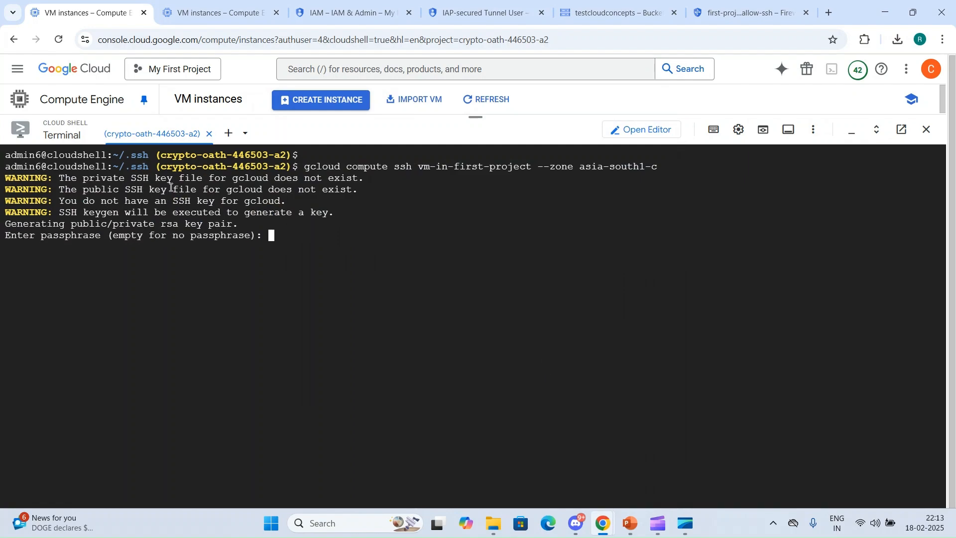
{"action": "key", "text": "Return"}
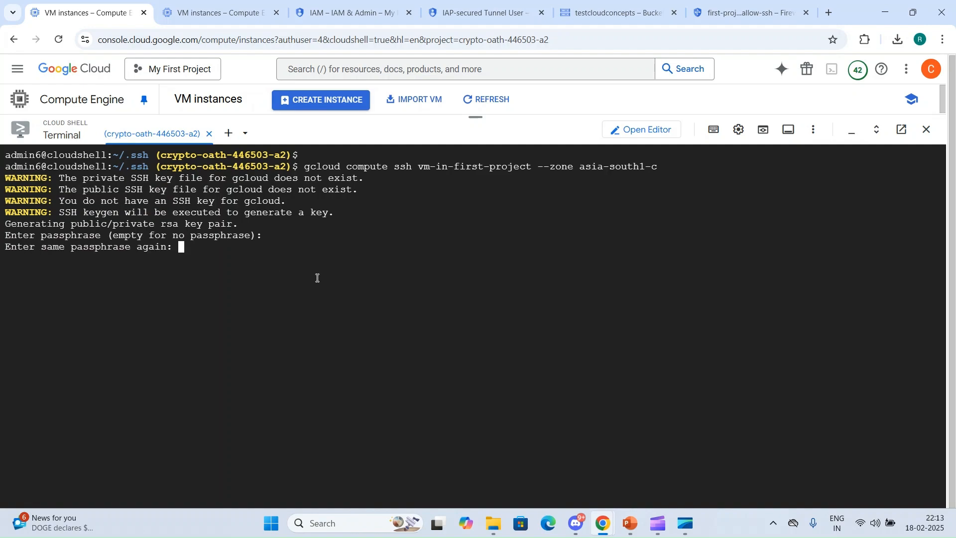
{"action": "key", "text": "Return"}
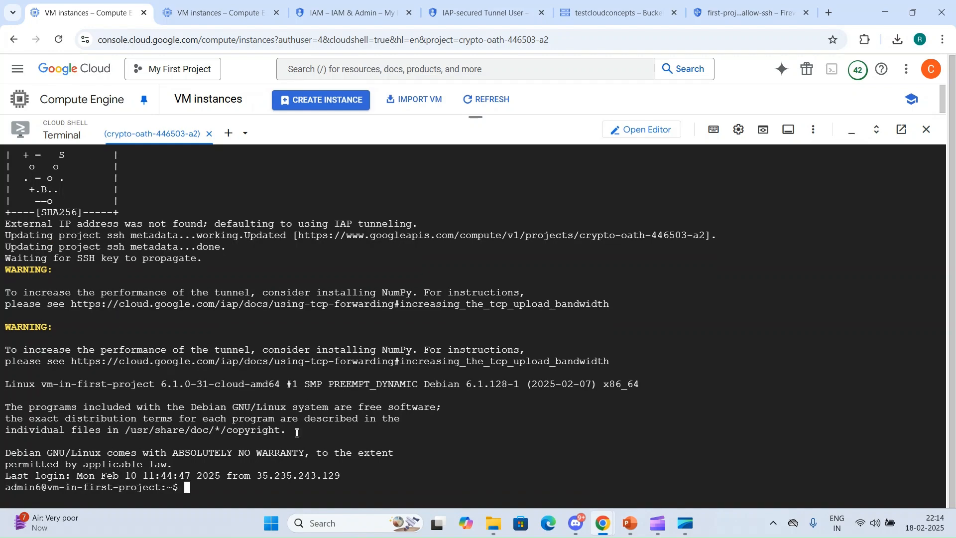
Print .ssh/authorized_keys on vm-in-first-project from the admin account's SSH session
{"action": "type", "text": "cat .ssh//"}
{"action": "key", "text": "Tab"}
{"action": "key", "text": "Return"}
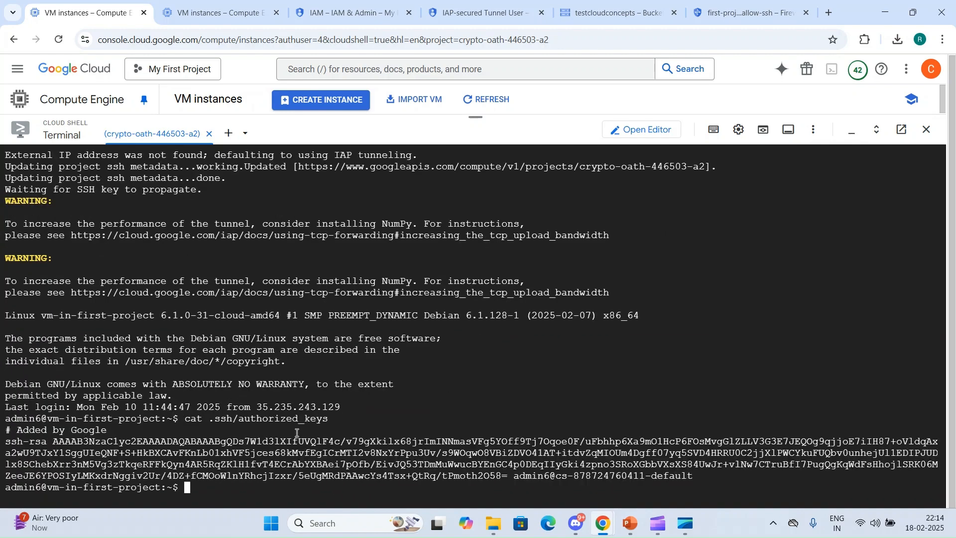
Open the project's Compute Engine metadata SSH keys, expand the admin account's key and compare its ending with the terminal output
{"action": "left_click_drag", "start_coordinate": [475, 117], "coordinate": [475, 388]}
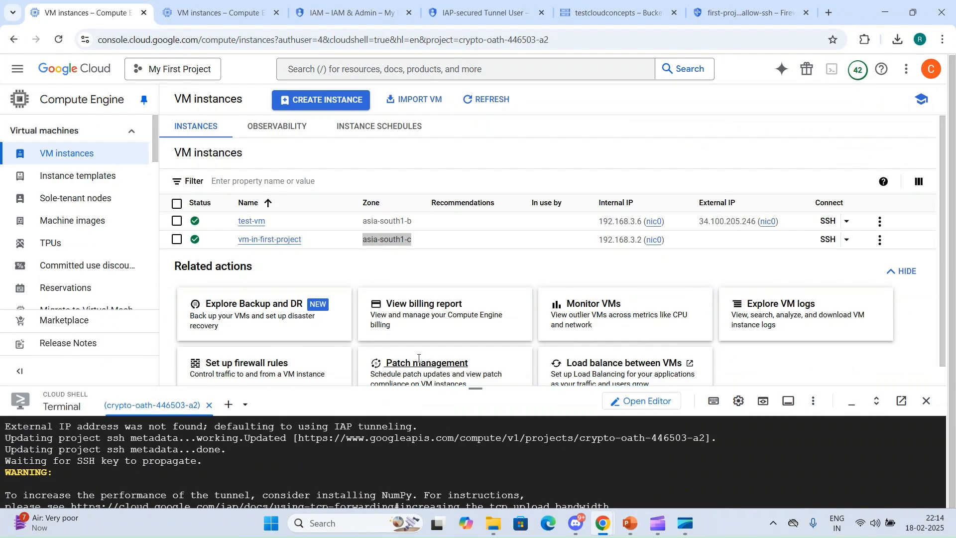
{"action": "scroll", "coordinate": [88, 264], "scroll_direction": "down", "scroll_amount": 10}
{"action": "left_click", "coordinate": [76, 208]}
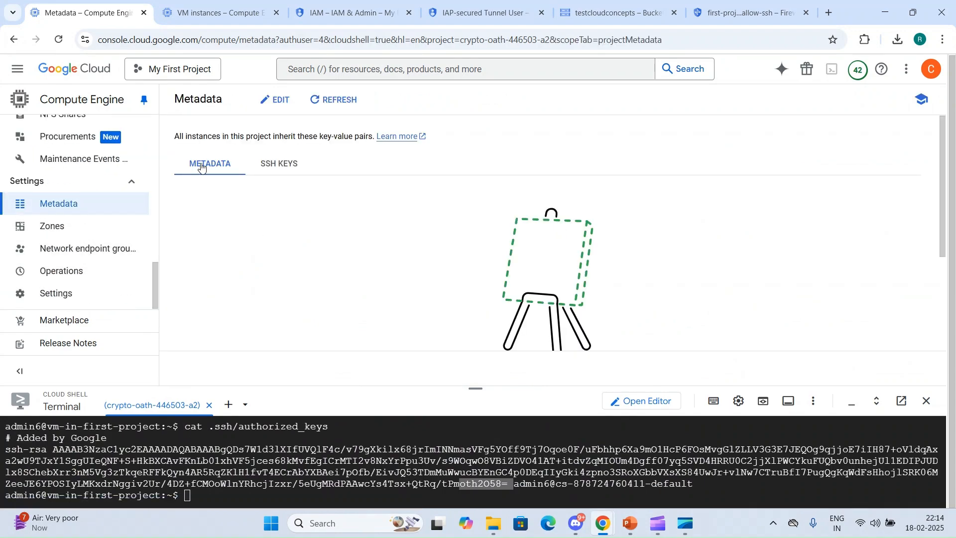
{"action": "left_click", "coordinate": [271, 167]}
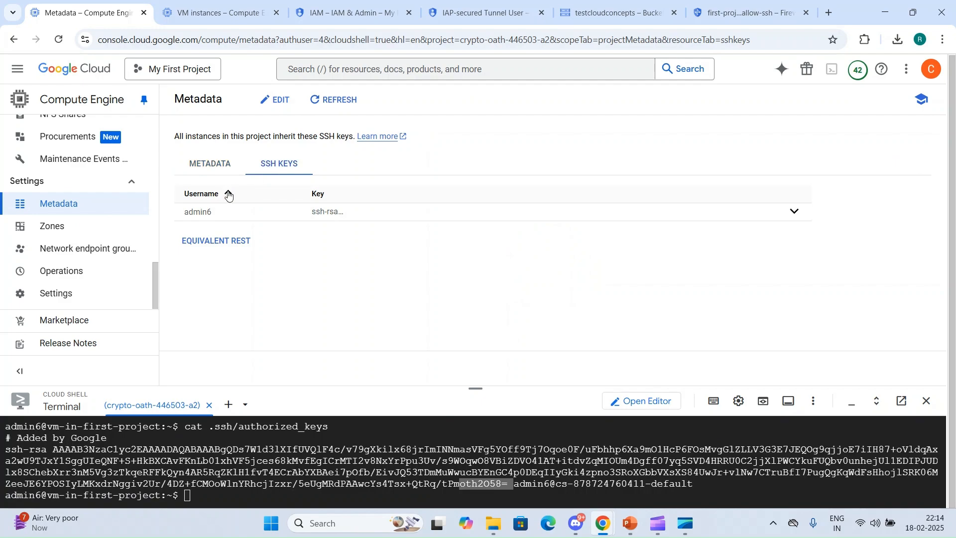
{"action": "left_click", "coordinate": [792, 212]}
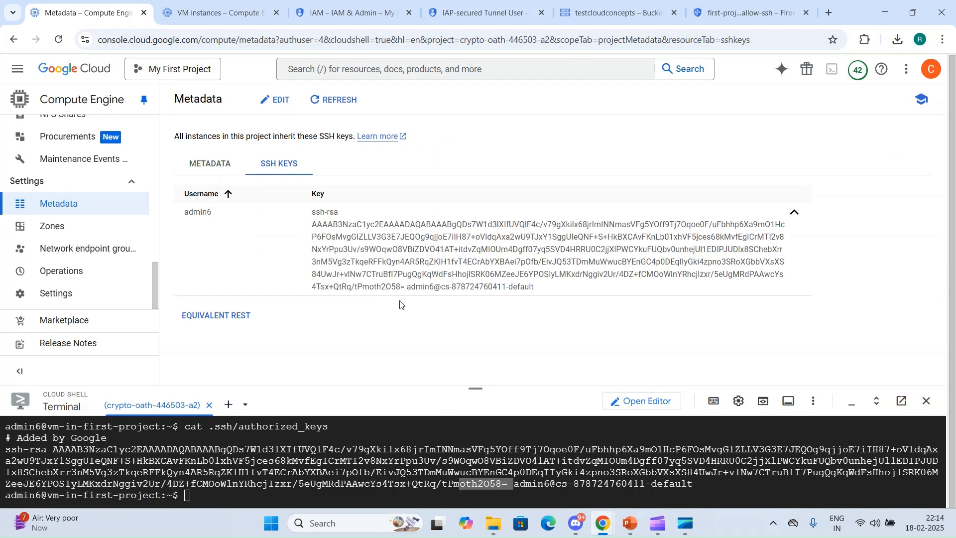
{"action": "left_click_drag", "start_coordinate": [369, 287], "coordinate": [397, 288]}
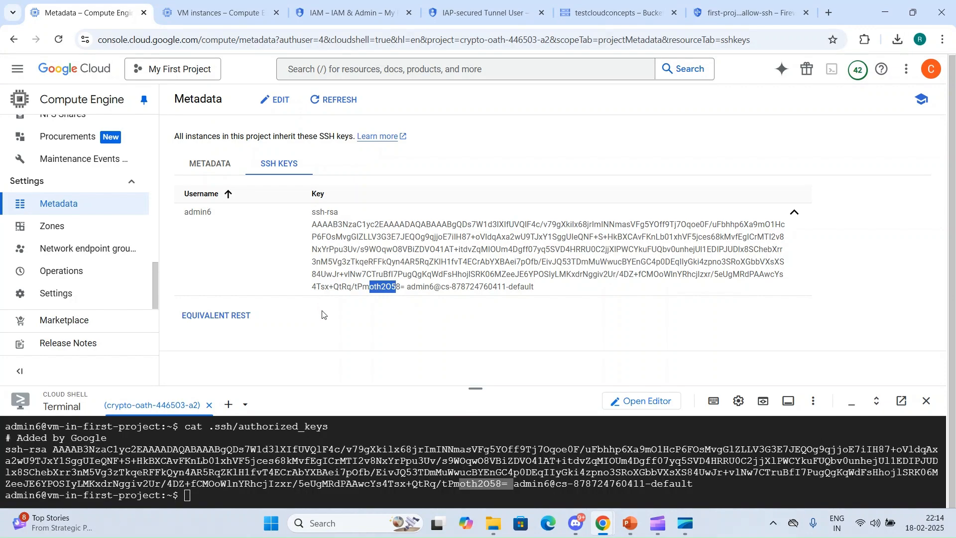
Check the instance-level SSH keys in the details of vm-in-first-project, and return to the project metadata's SSH keys
{"action": "left_click", "coordinate": [204, 9]}
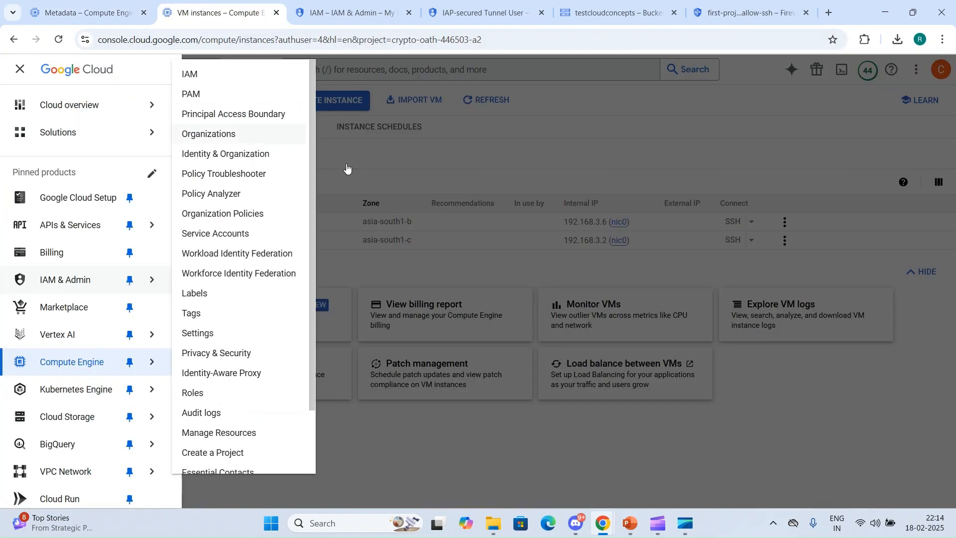
{"action": "left_click", "coordinate": [426, 160]}
{"action": "left_click", "coordinate": [281, 241]}
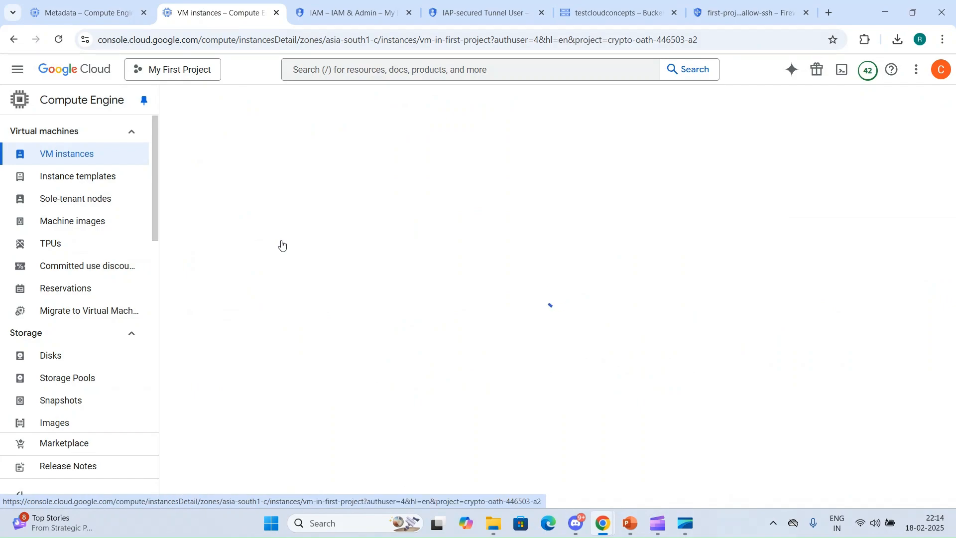
{"action": "scroll", "coordinate": [280, 242], "scroll_direction": "down", "scroll_amount": 15}
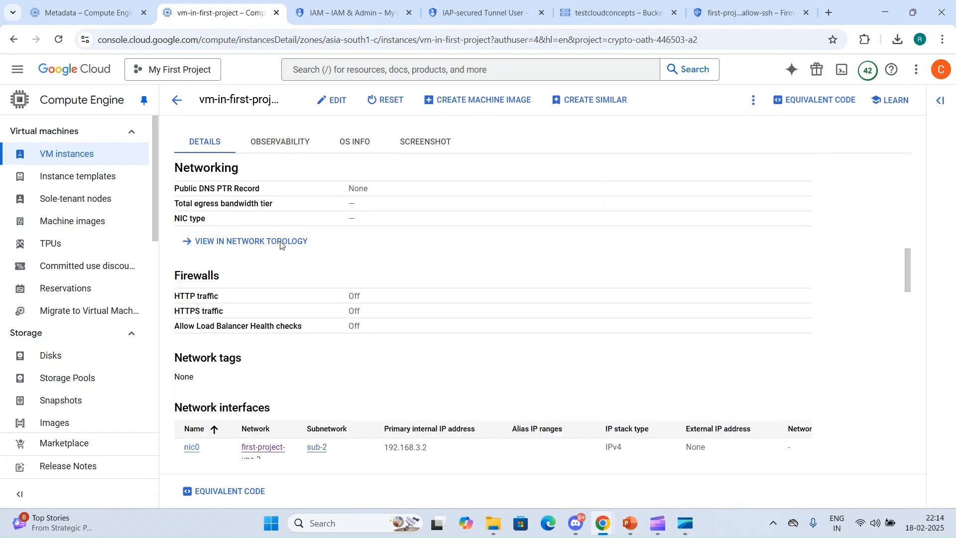
{"action": "scroll", "coordinate": [282, 242], "scroll_direction": "down", "scroll_amount": 6}
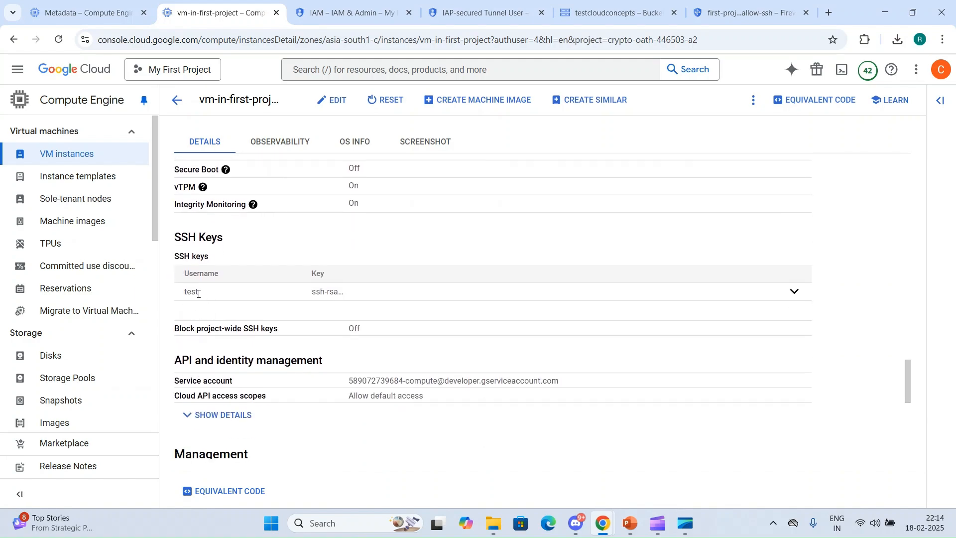
{"action": "left_click", "coordinate": [66, 14]}
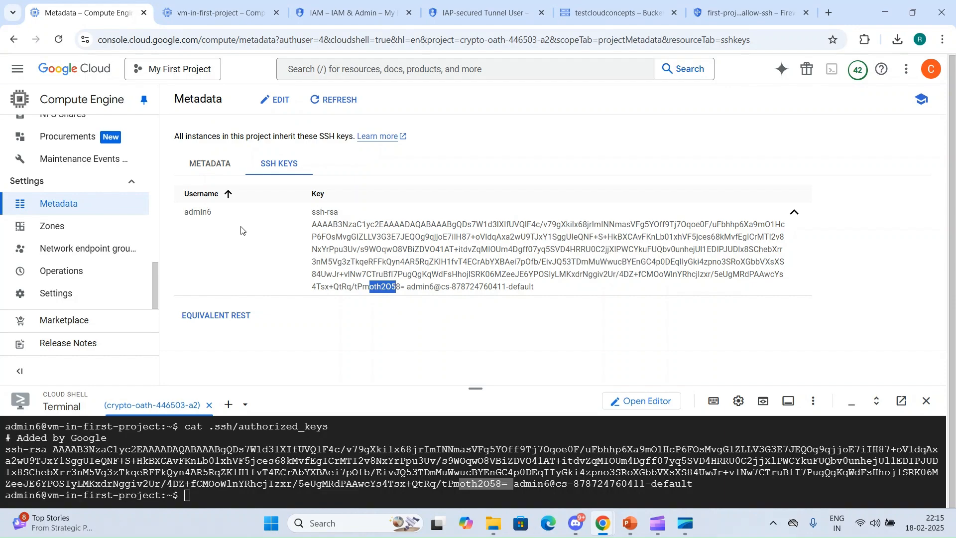
{"action": "left_click", "coordinate": [243, 274]}
Switch to the test user's incognito window, enlarge Cloud Shell, list the files in ~/.ssh and clear the terminal
{"action": "key", "text": "alt+Tab"}
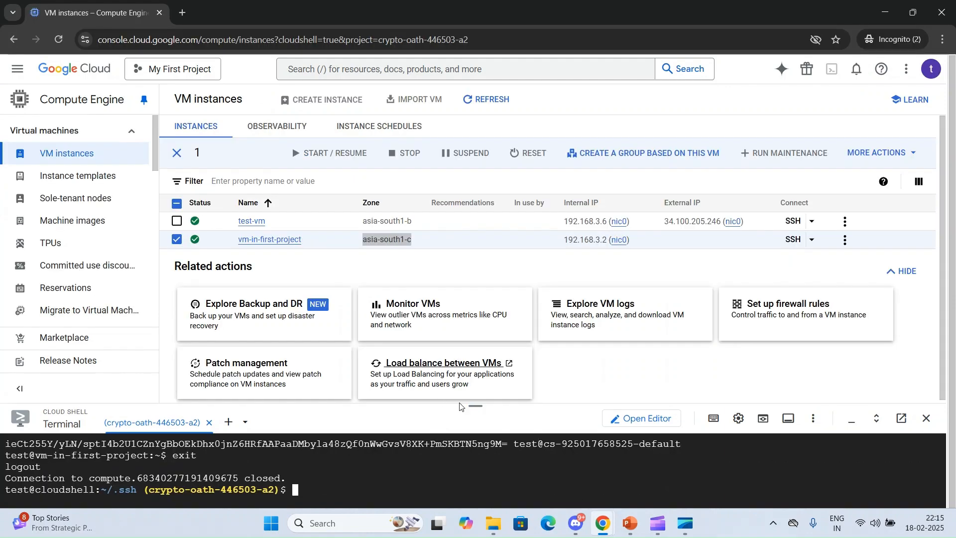
{"action": "left_click_drag", "start_coordinate": [474, 406], "coordinate": [475, 89]}
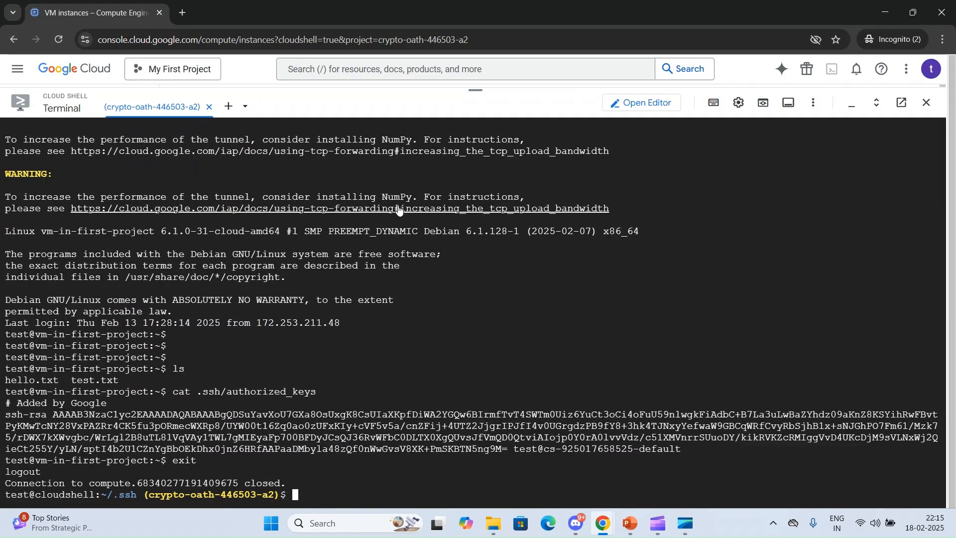
{"action": "type", "text": "ls"}
{"action": "key", "text": "Return"}
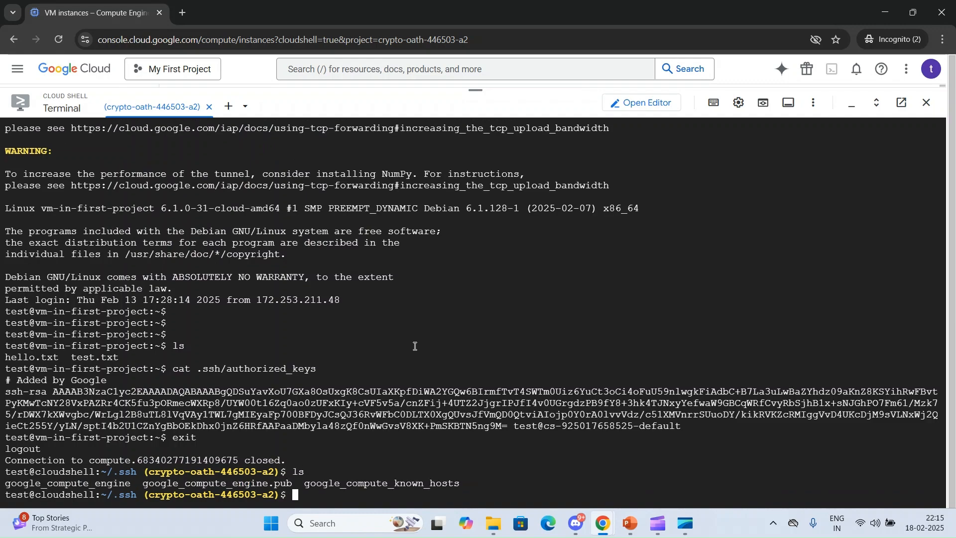
{"action": "type", "text": "clear"}
{"action": "key", "text": "Return"}
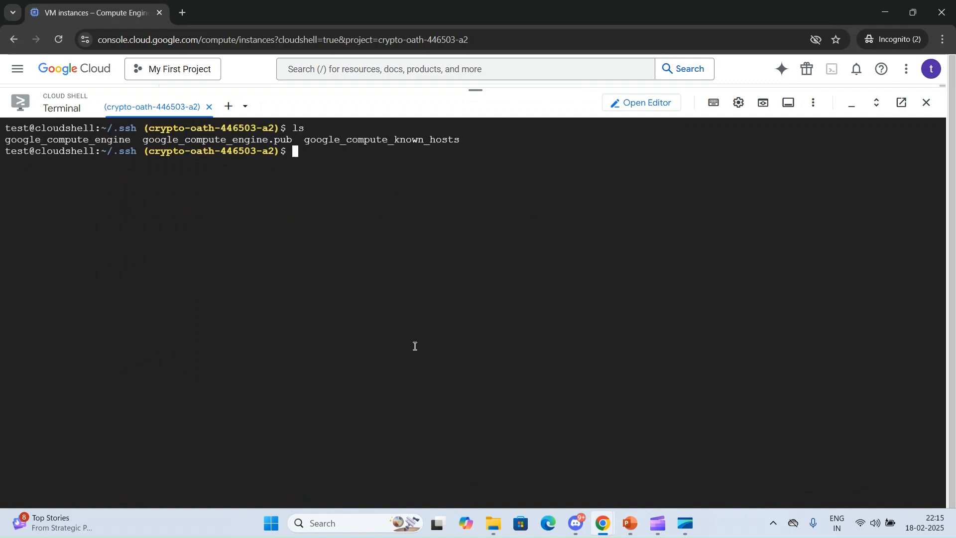
Delete the private key file google_compute_engine from the test user's Cloud Shell .ssh folder
{"action": "type", "text": "rm g"}
{"action": "key", "text": "Tab"}
{"action": "type", "text": "e"}
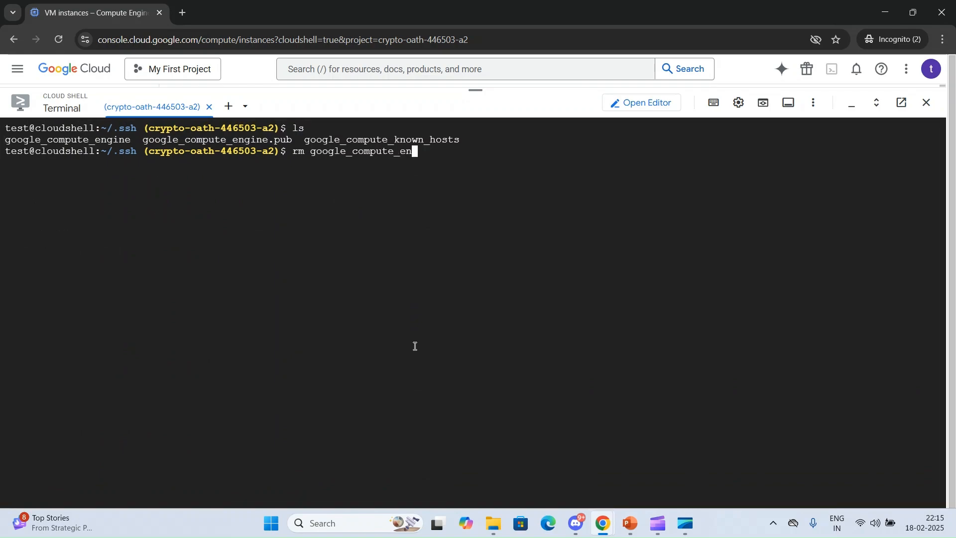
{"action": "key", "text": "Tab"}
{"action": "key", "text": "Return"}
{"action": "key", "text": "Return"}
{"action": "key", "text": "Return"}
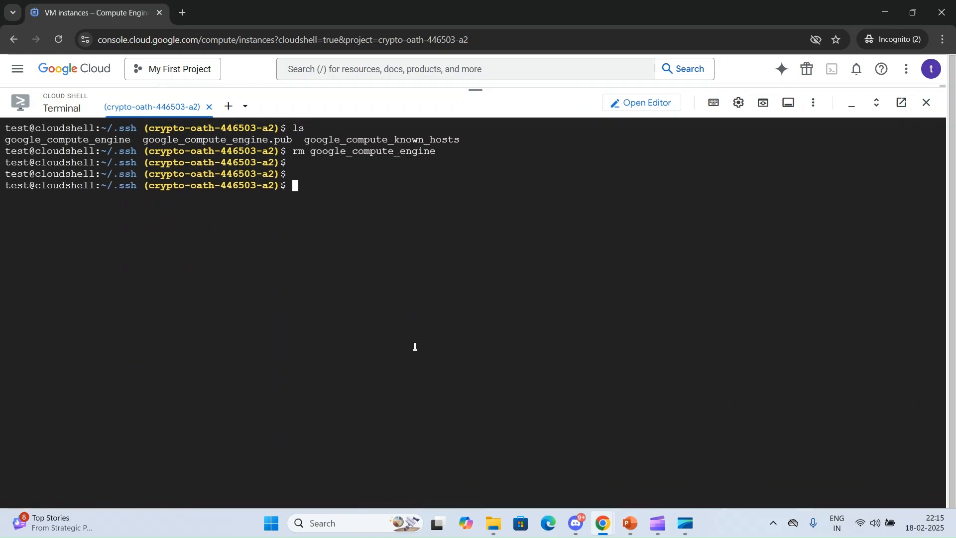
Rerun the earlier gcloud compute ssh command for vm-in-first-project in zone asia-south1-c
{"action": "key", "text": "Up"}
{"action": "key", "text": "Up"}
{"action": "key", "text": "Up"}
{"action": "key", "text": "Up"}
{"action": "key", "text": "Up"}
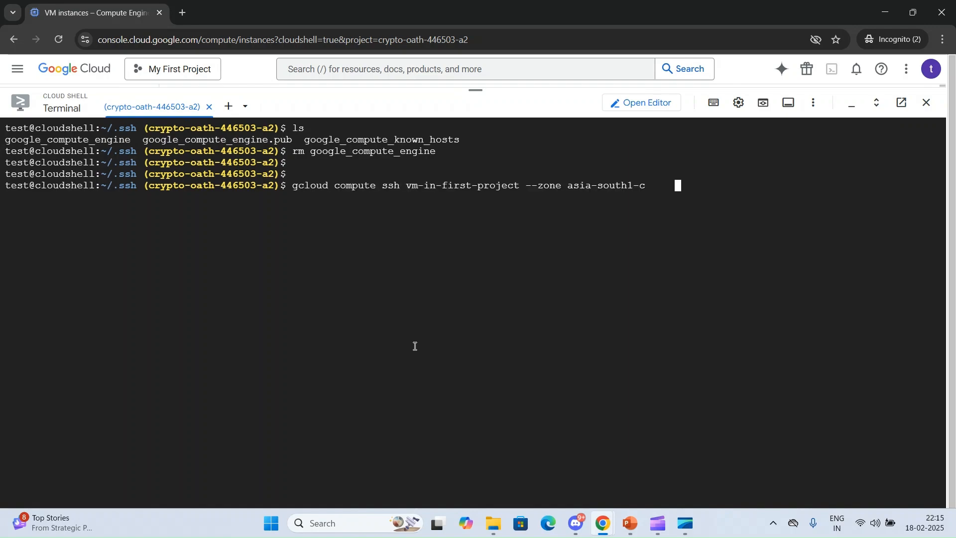
{"action": "key", "text": "Return"}
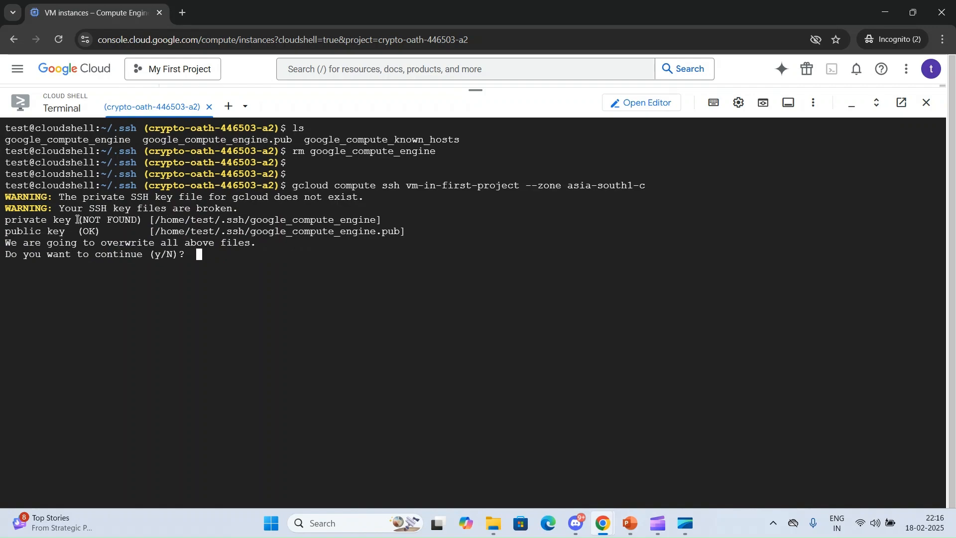
Check the private and public key status, agree to overwrite the key files and generate a new pair with an empty passphrase
{"action": "left_click_drag", "start_coordinate": [79, 220], "coordinate": [143, 219]}
{"action": "left_click_drag", "start_coordinate": [81, 233], "coordinate": [100, 232]}
{"action": "type", "text": "y"}
{"action": "key", "text": "Return"}
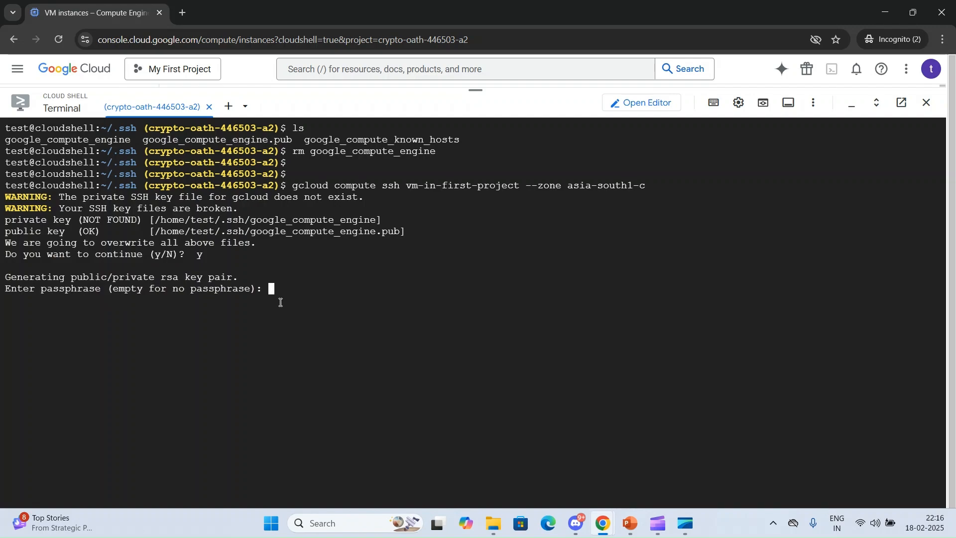
{"action": "key", "text": "Return"}
{"action": "key", "text": "Return"}
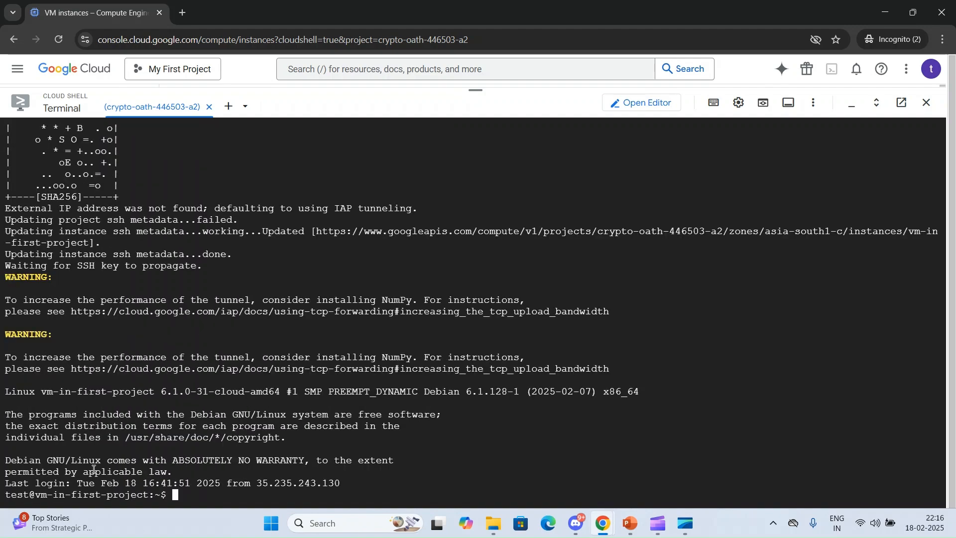
Print .ssh/authorized_keys in the test user's session on vm-in-first-project and check the end of the first ssh-rsa key
{"action": "key", "text": "Return"}
{"action": "key", "text": "Return"}
{"action": "key", "text": "Return"}
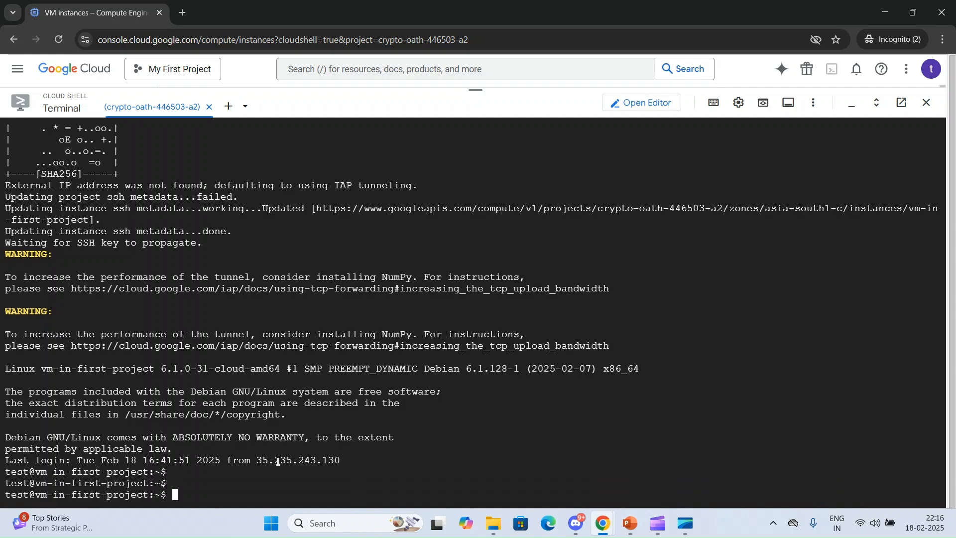
{"action": "type", "text": "cat "}
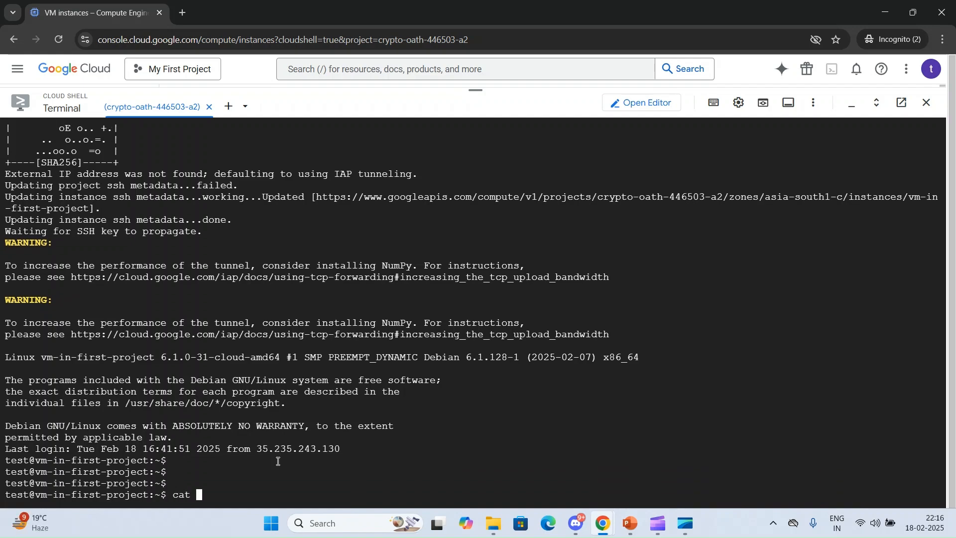
{"action": "type", "text": ".ssh/authorized_keys"}
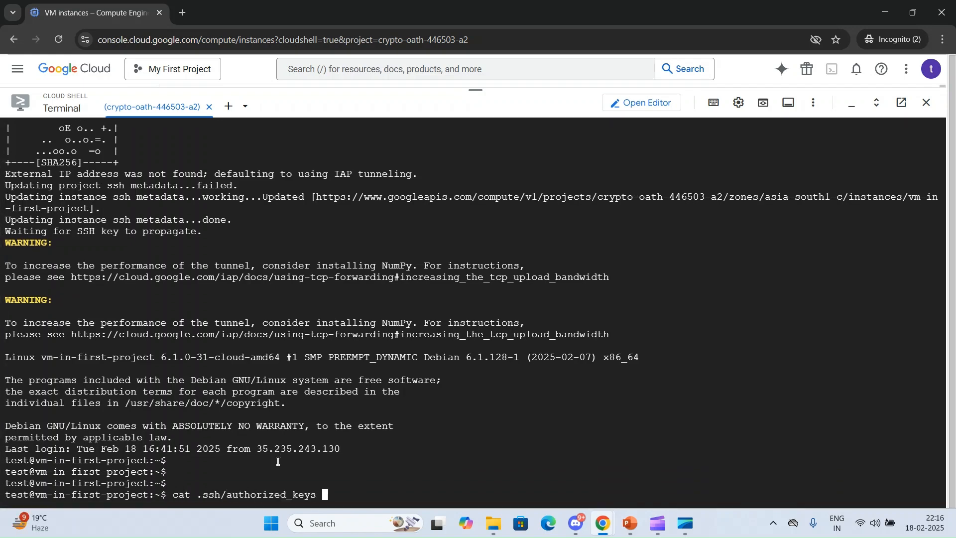
{"action": "key", "text": "Return"}
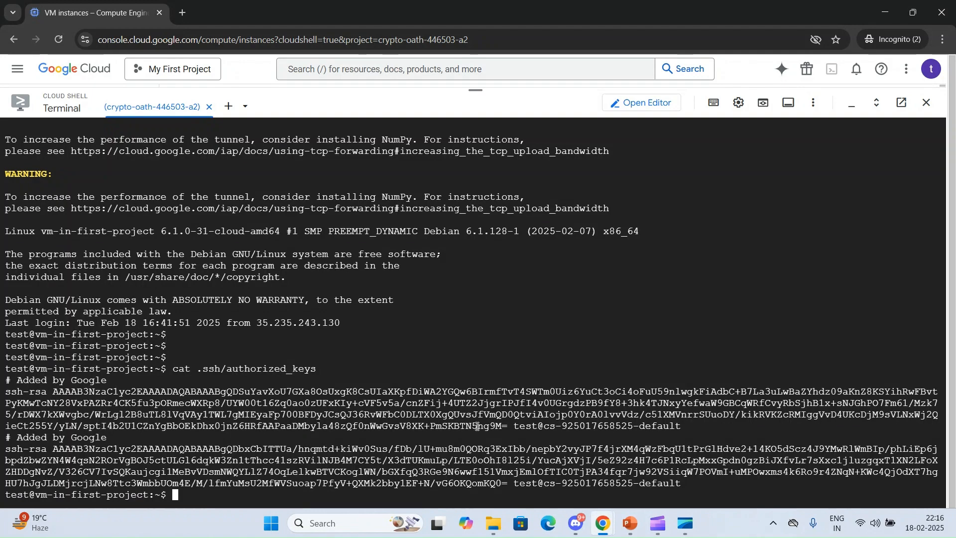
{"action": "left_click_drag", "start_coordinate": [477, 427], "coordinate": [504, 427]}
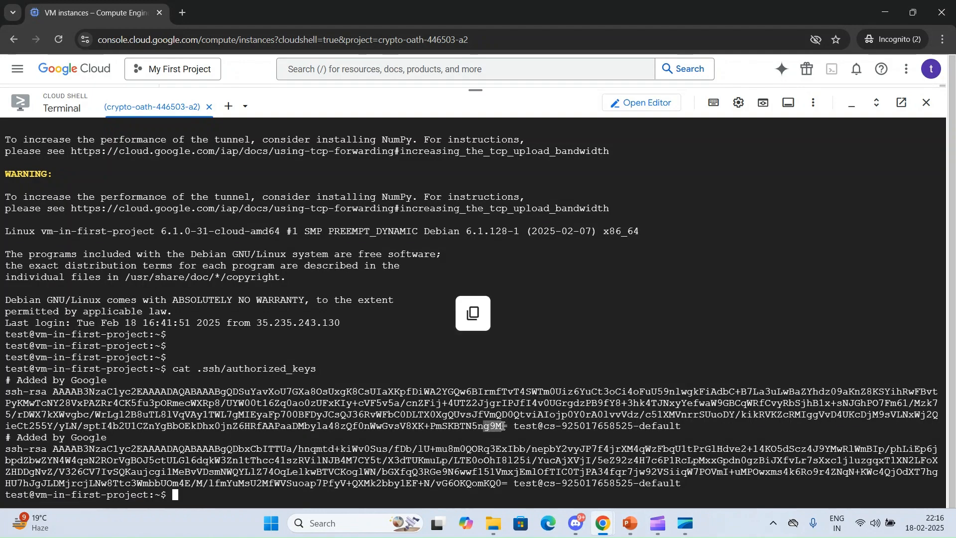
Check the end of the second ssh-rsa key in authorized_keys and exit the SSH session on vm-in-first-project
{"action": "left_click", "coordinate": [486, 483]}
{"action": "left_click_drag", "start_coordinate": [477, 482], "coordinate": [495, 483]}
{"action": "type", "text": "exit"}
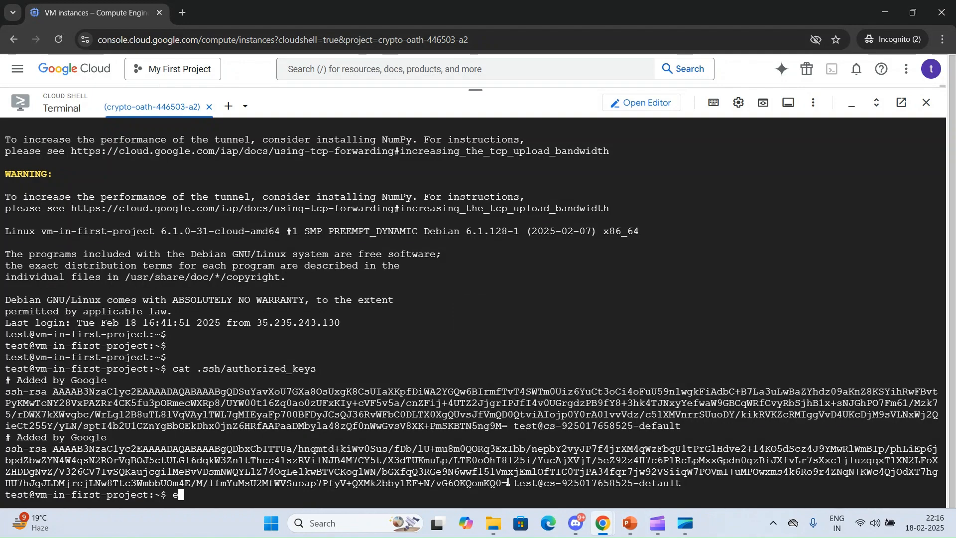
{"action": "key", "text": "Return"}
{"action": "key", "text": "Return"}
{"action": "key", "text": "Return"}
Print google_compute_engine.pub from the test user's Cloud Shell .ssh folder and compare the key's ending with the authorized_keys entry
{"action": "type", "text": "cat "}
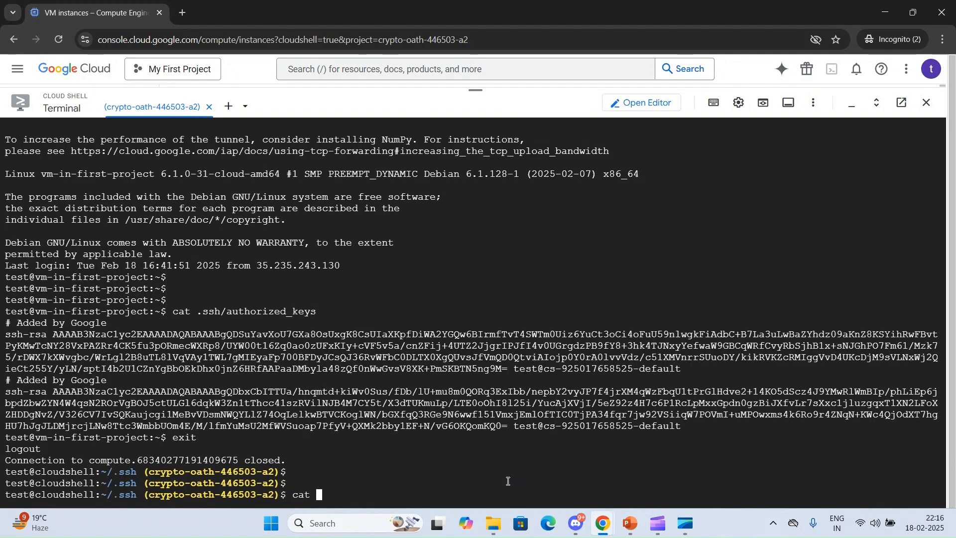
{"action": "type", "text": "google_compute_e"}
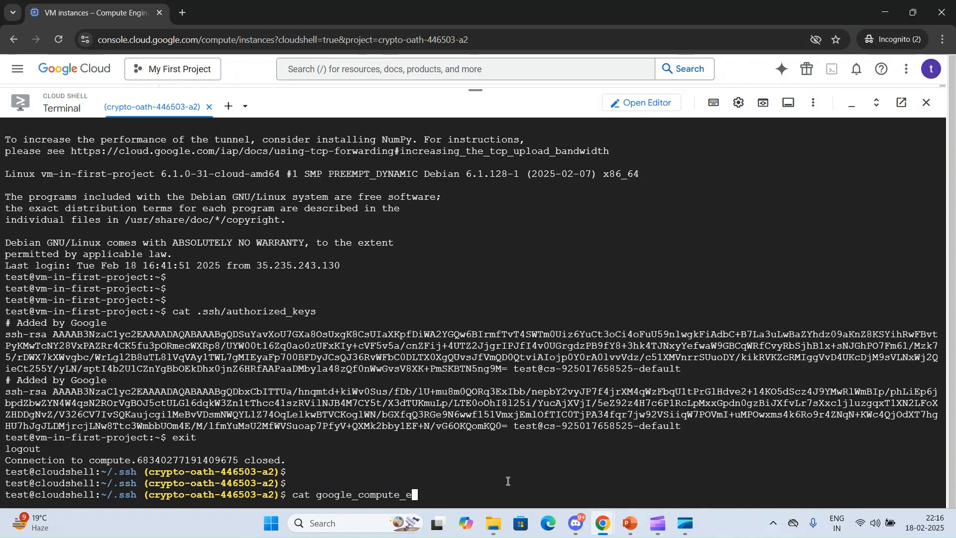
{"action": "type", "text": "ngine.pub"}
{"action": "key", "text": "Return"}
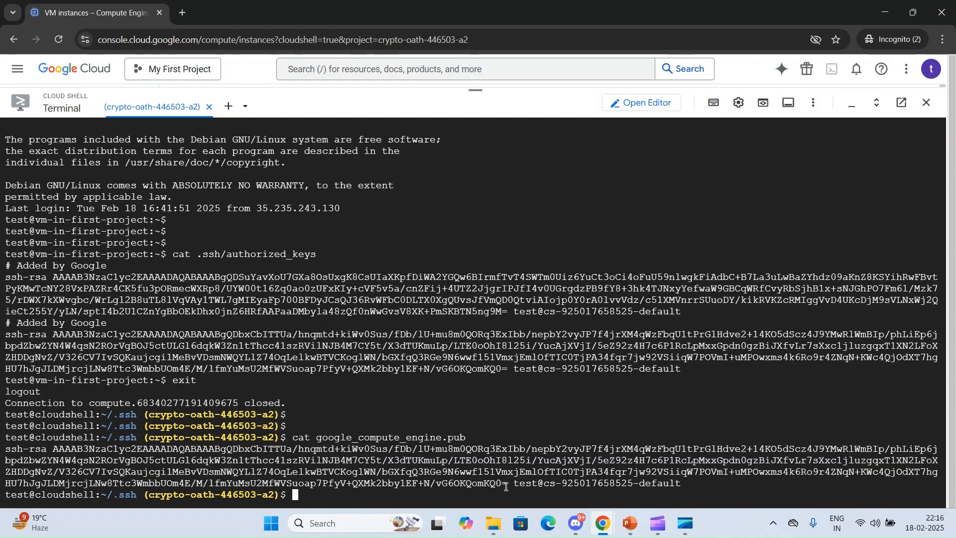
{"action": "left_click_drag", "start_coordinate": [477, 484], "coordinate": [495, 484]}
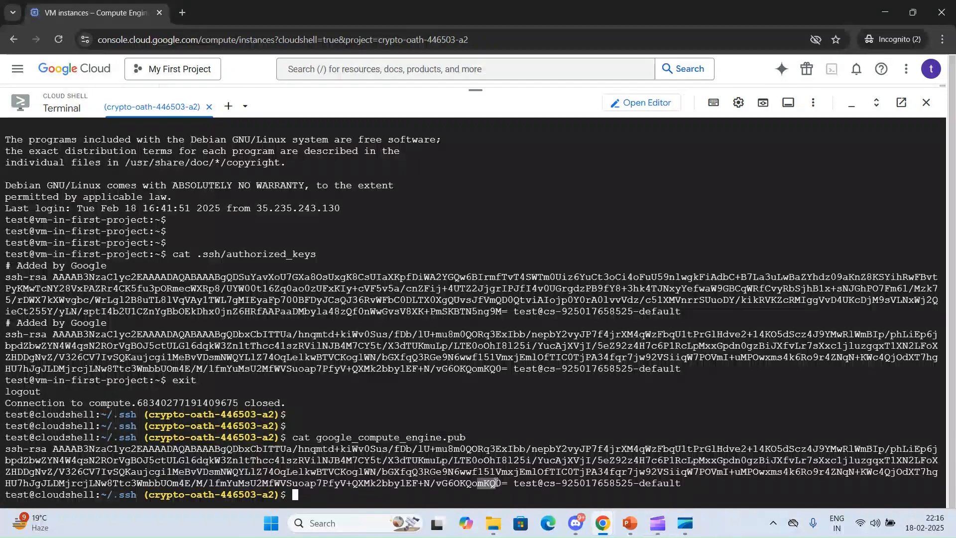
{"action": "left_click", "coordinate": [471, 378]}
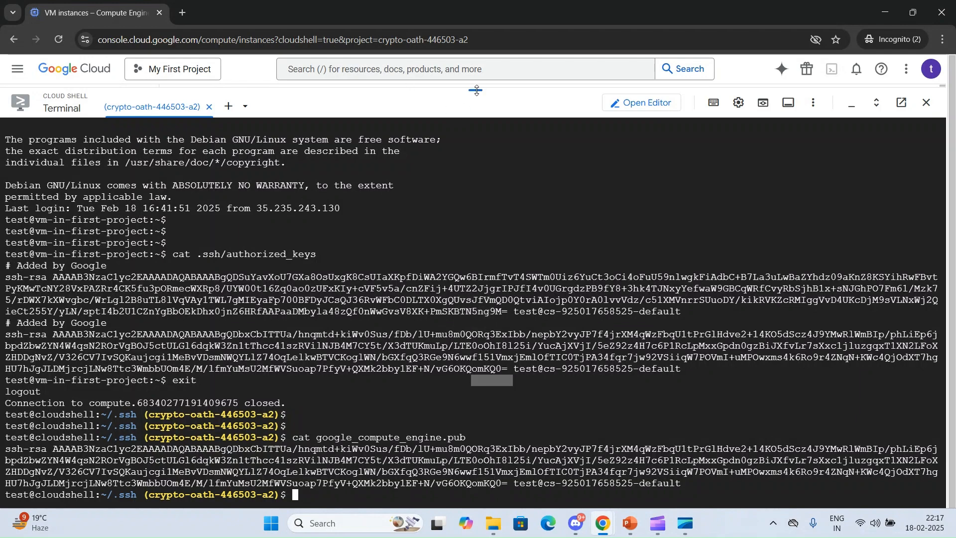
Switch to the other account's browser window and expand both test user SSH keys in the vm-in-first-project details
{"action": "mouse_move", "coordinate": [602, 513]}
{"action": "left_click", "coordinate": [466, 468]}
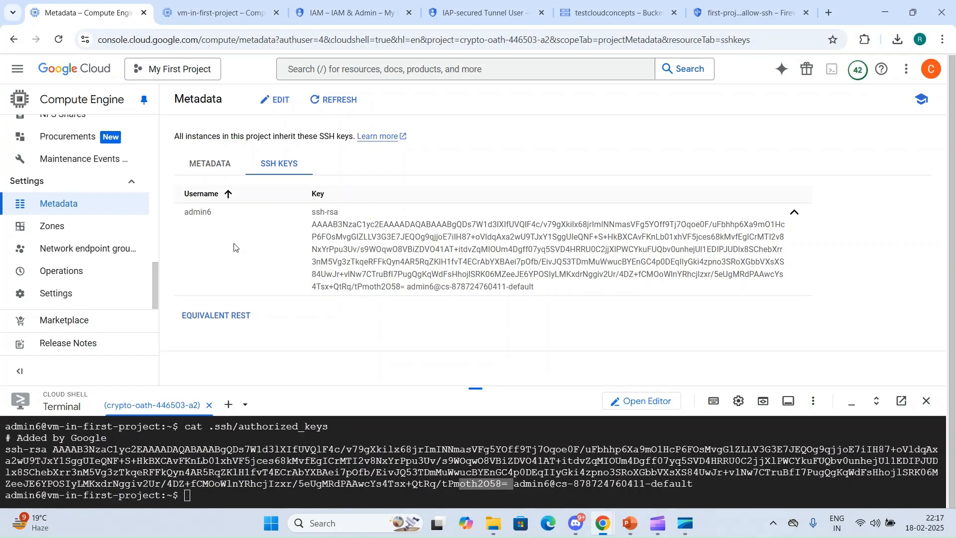
{"action": "key", "text": "alt+Tab"}
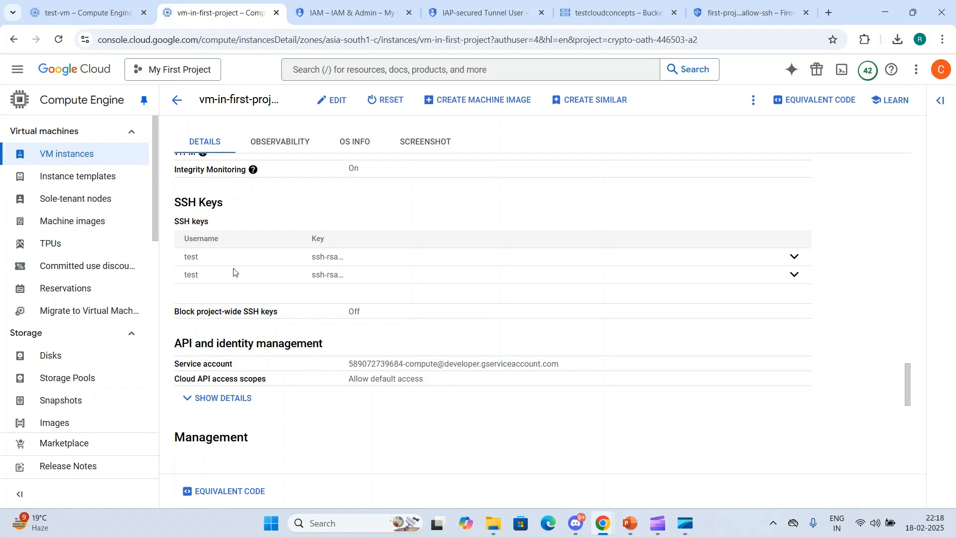
{"action": "left_click", "coordinate": [794, 257]}
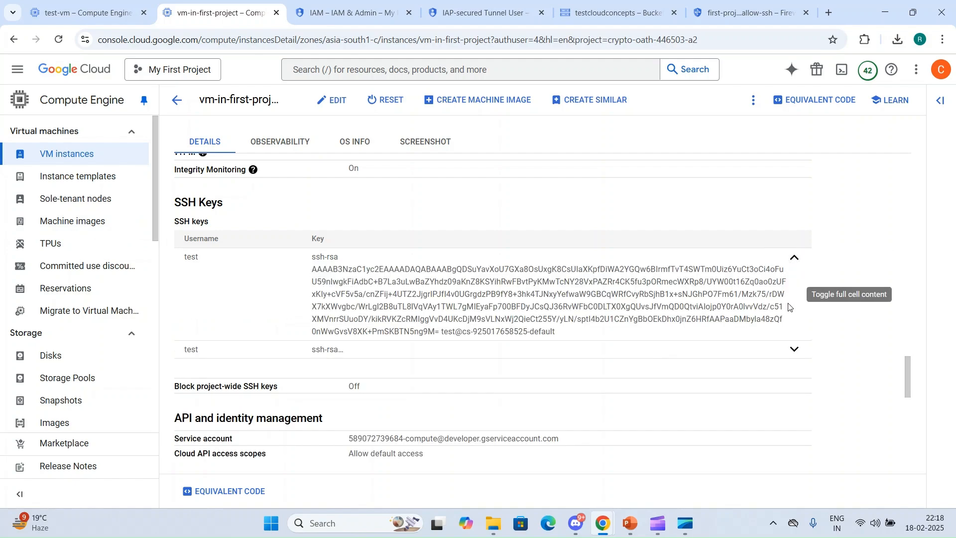
{"action": "left_click", "coordinate": [793, 349]}
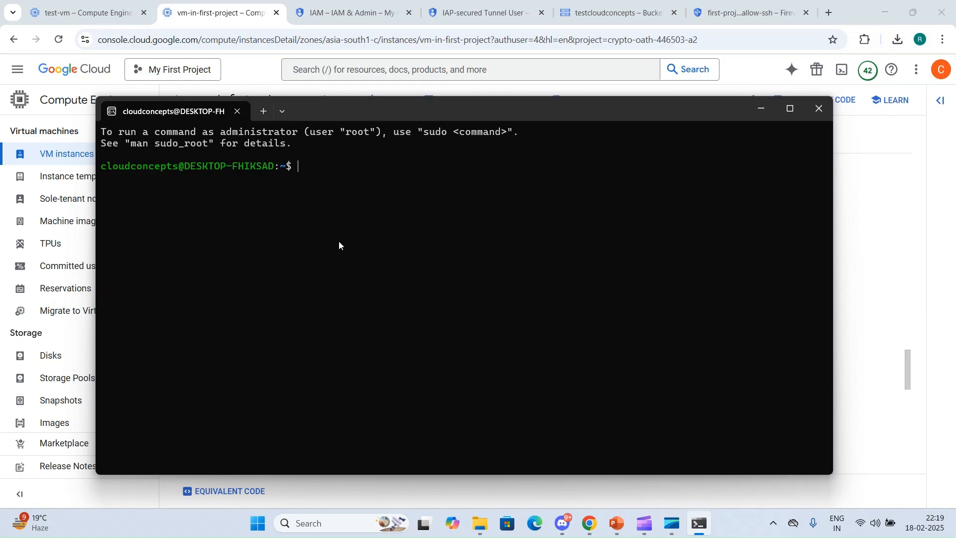
Begin the command ssh-keygen -t rsa in the local Linux terminal, consulting the Third Party Tools slide for the syntax
{"action": "type", "text": "ssh-key"}
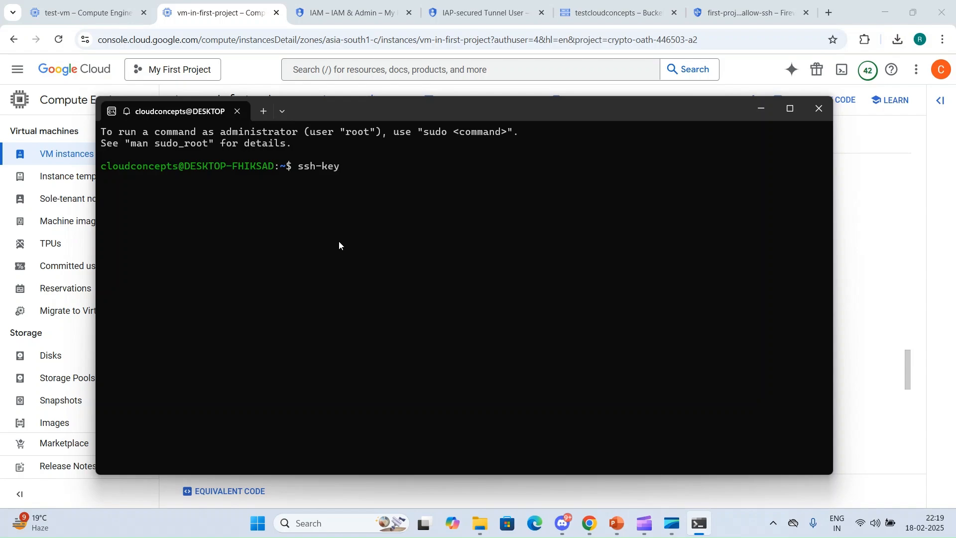
{"action": "type", "text": "gen -t"}
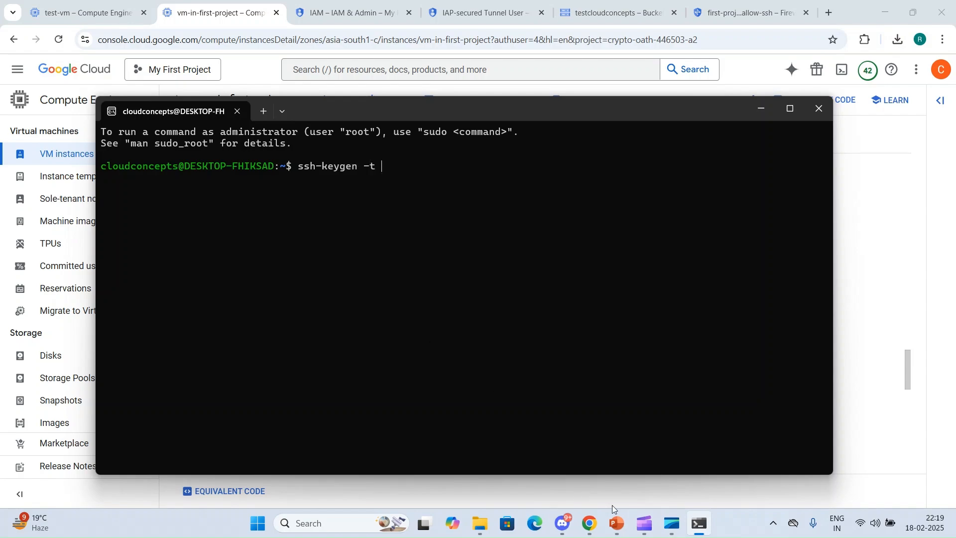
{"action": "left_click", "coordinate": [615, 521]}
{"action": "left_click", "coordinate": [120, 363]}
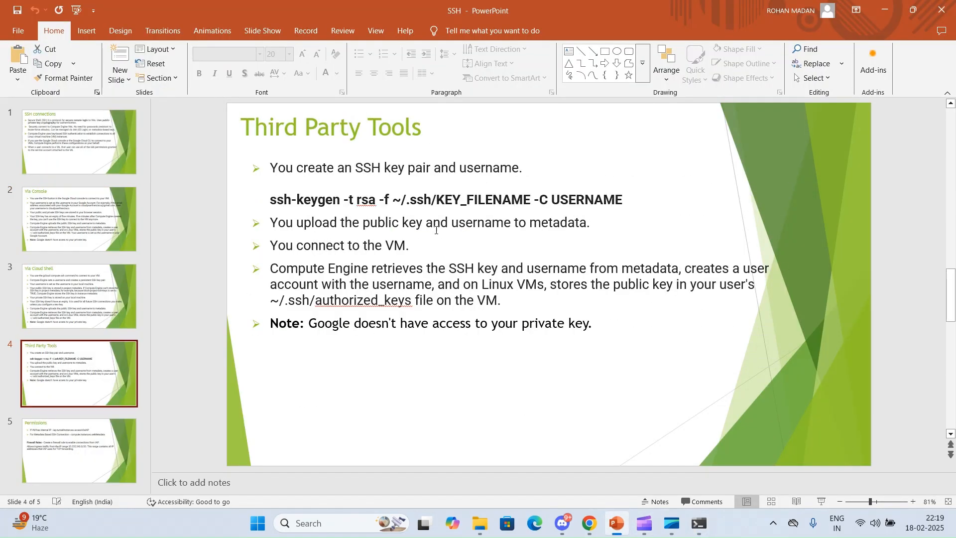
{"action": "key", "text": "alt+Tab"}
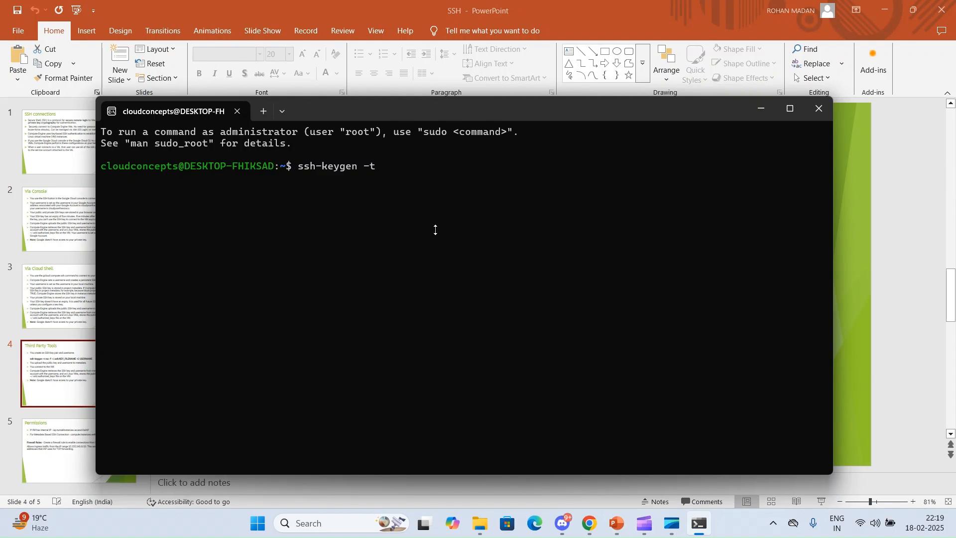
{"action": "type", "text": "rsa"}
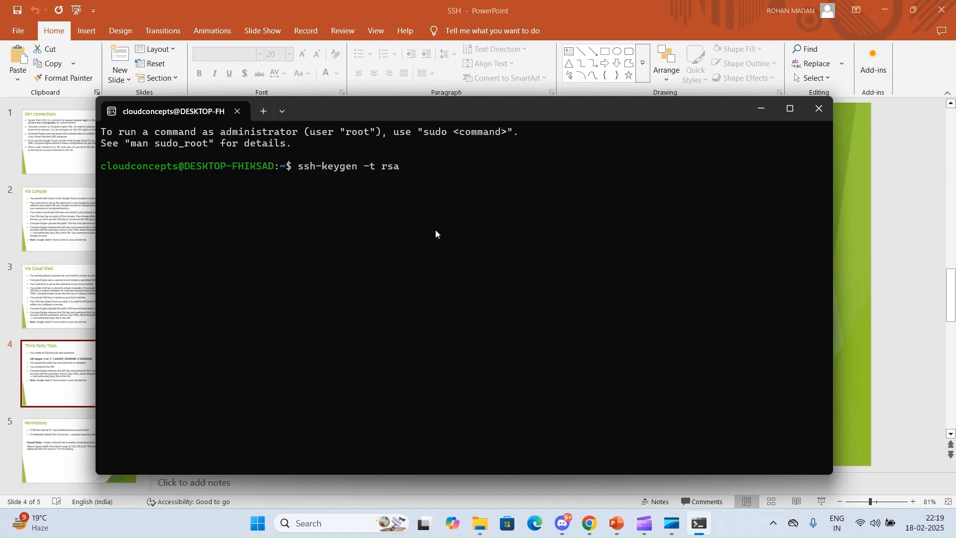
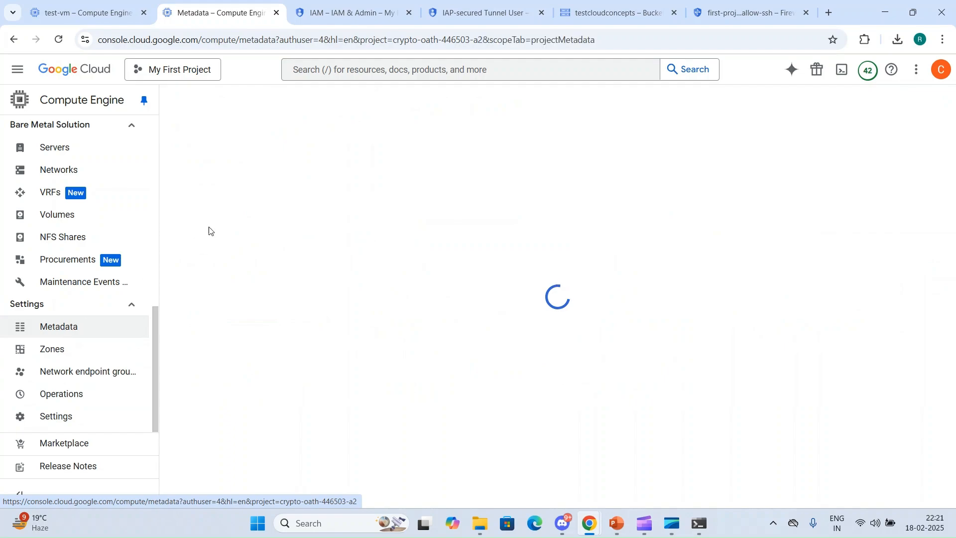
Edit the project-wide SSH keys in Metadata and add a second key item containing the copied public key
{"action": "left_click", "coordinate": [277, 105]}
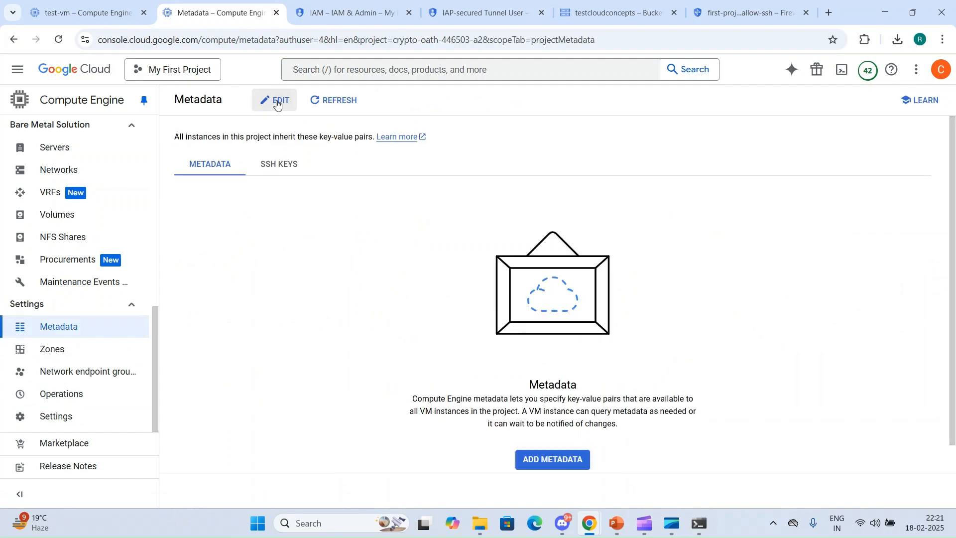
{"action": "left_click", "coordinate": [279, 169]}
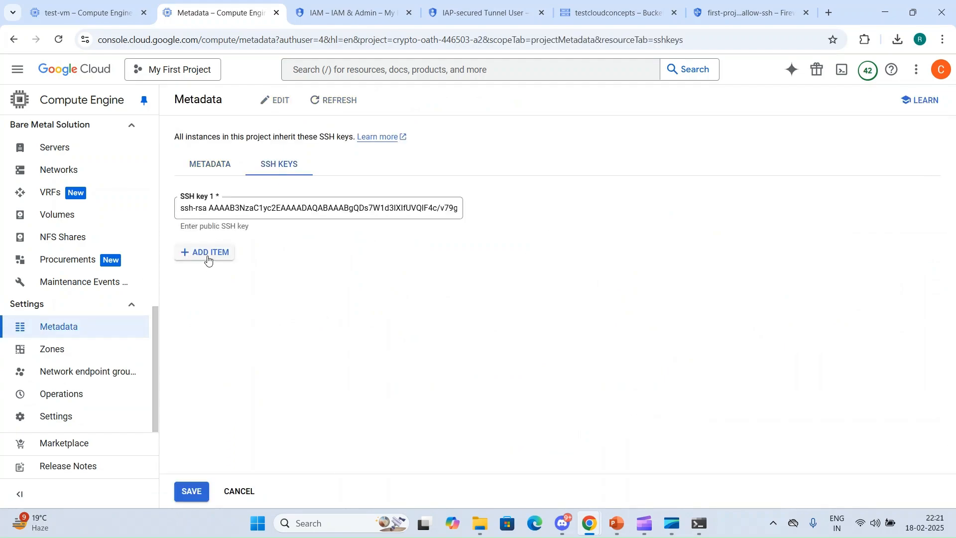
{"action": "left_click", "coordinate": [208, 253]}
{"action": "key", "text": "ctrl+v"}
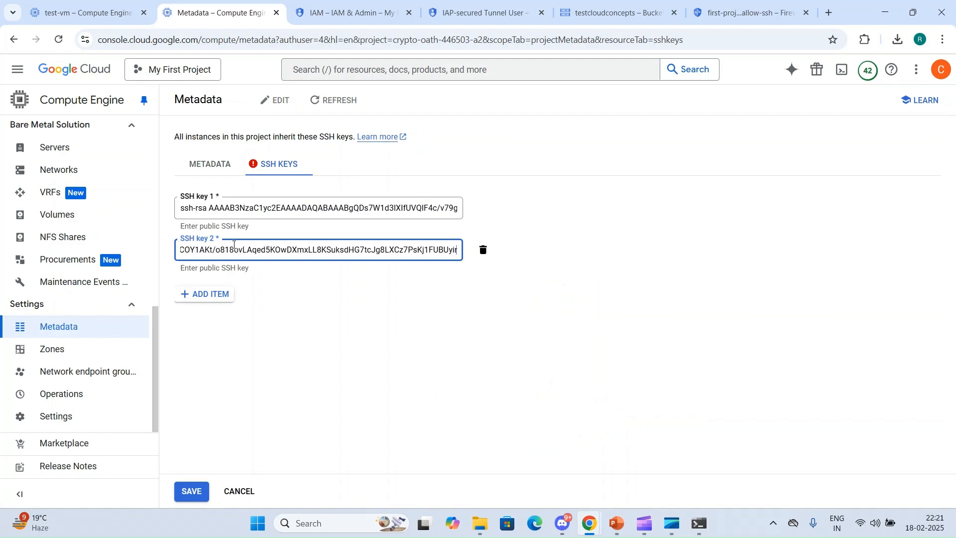
Copy the whole testuser.pub key including the thirdparty username from the local terminal, replace SSH key 2 with it and save the metadata
{"action": "key", "text": "alt+Tab"}
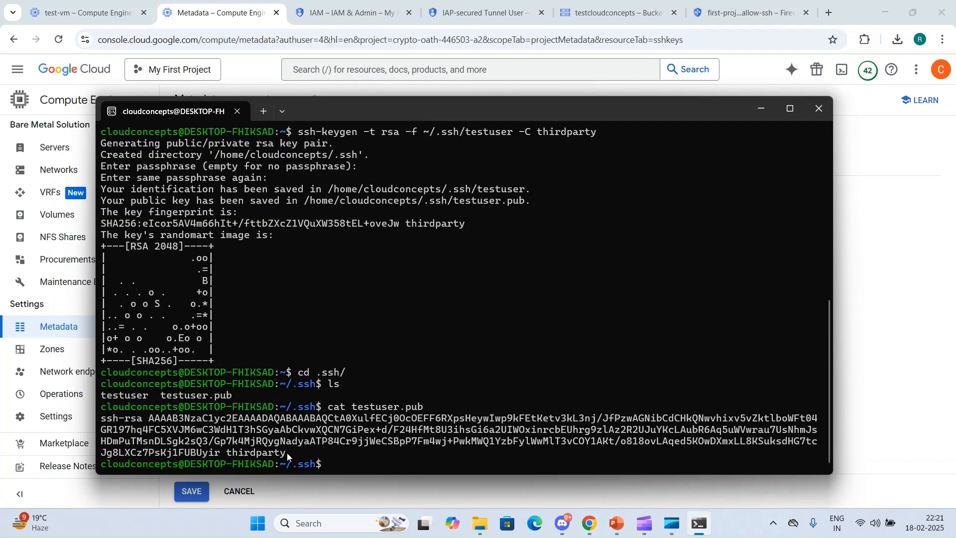
{"action": "left_click_drag", "start_coordinate": [285, 452], "coordinate": [249, 450]}
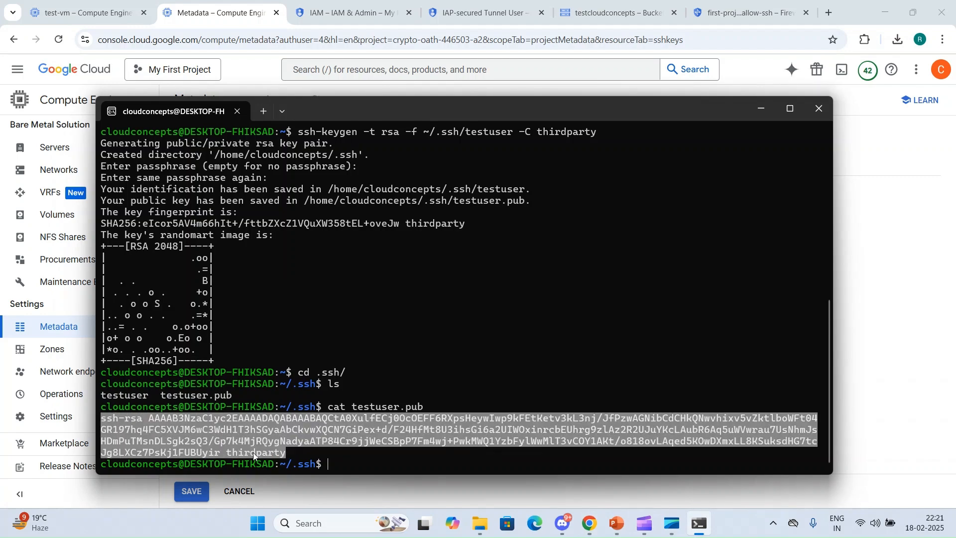
{"action": "key", "text": "ctrl+c"}
{"action": "key", "text": "alt+Tab"}
{"action": "key", "text": "ctrl+v"}
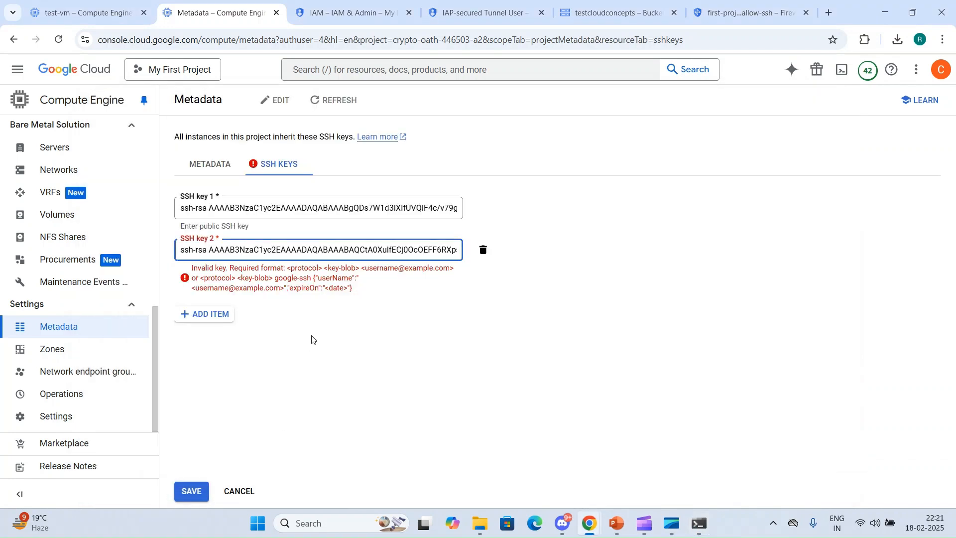
{"action": "left_click", "coordinate": [304, 257]}
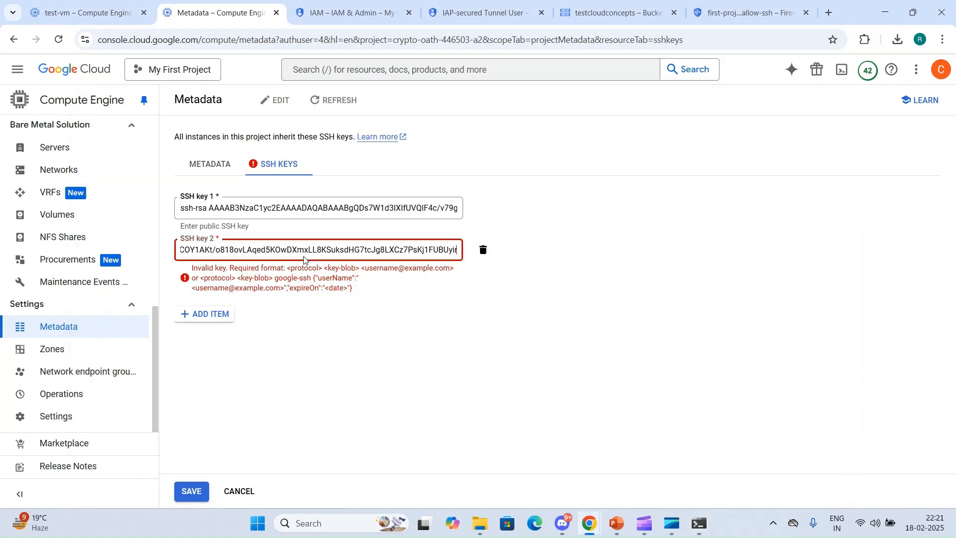
{"action": "key", "text": "ctrl+a"}
{"action": "key", "text": "ctrl+v"}
{"action": "left_click", "coordinate": [338, 295]}
{"action": "left_click", "coordinate": [191, 491]}
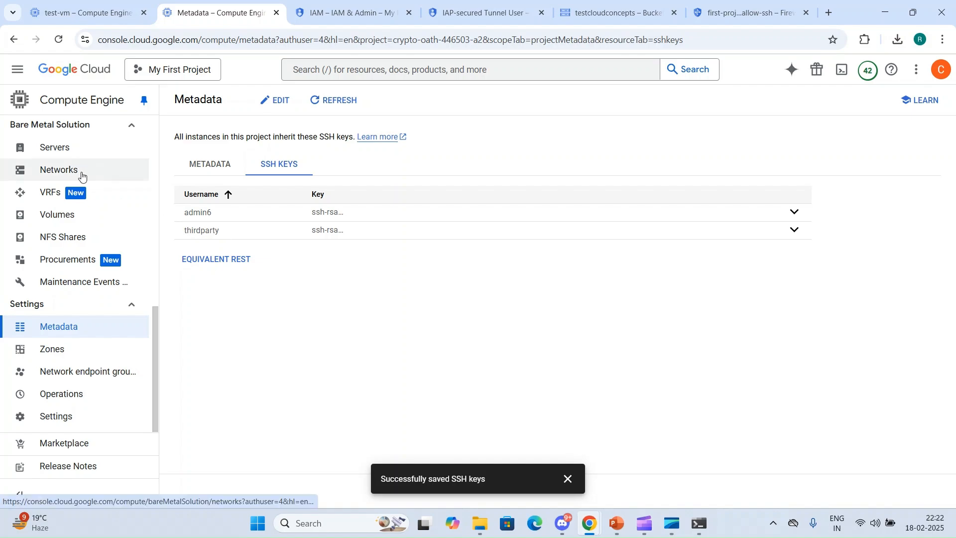
Open the VM instances list and copy the external IP address of test-vm
{"action": "scroll", "coordinate": [79, 178], "scroll_direction": "up", "scroll_amount": 5}
{"action": "scroll", "coordinate": [54, 199], "scroll_direction": "up", "scroll_amount": 5}
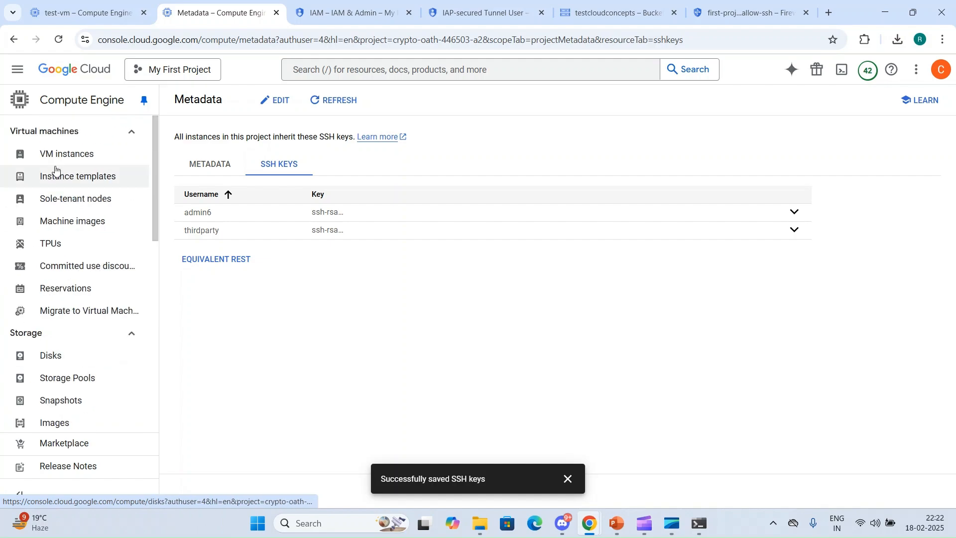
{"action": "left_click", "coordinate": [59, 149]}
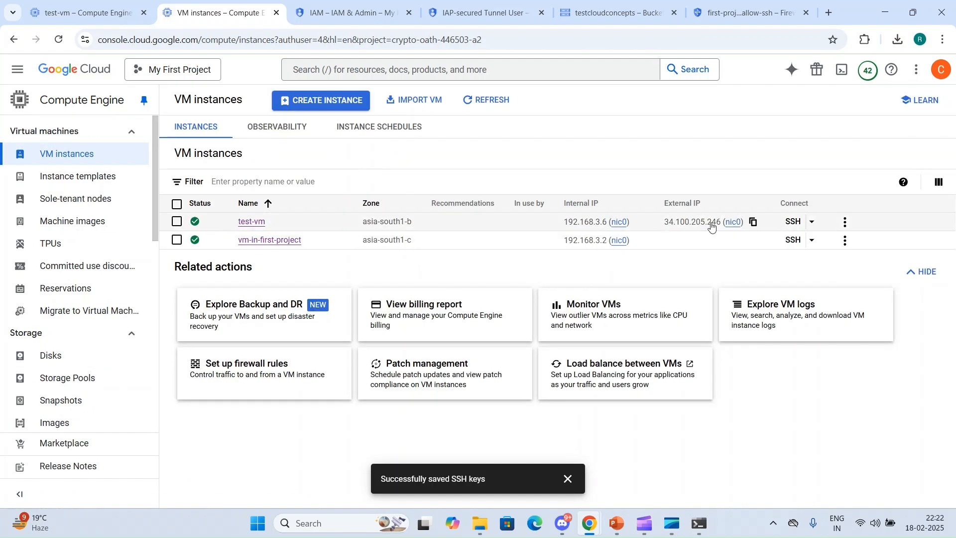
{"action": "left_click", "coordinate": [752, 223]}
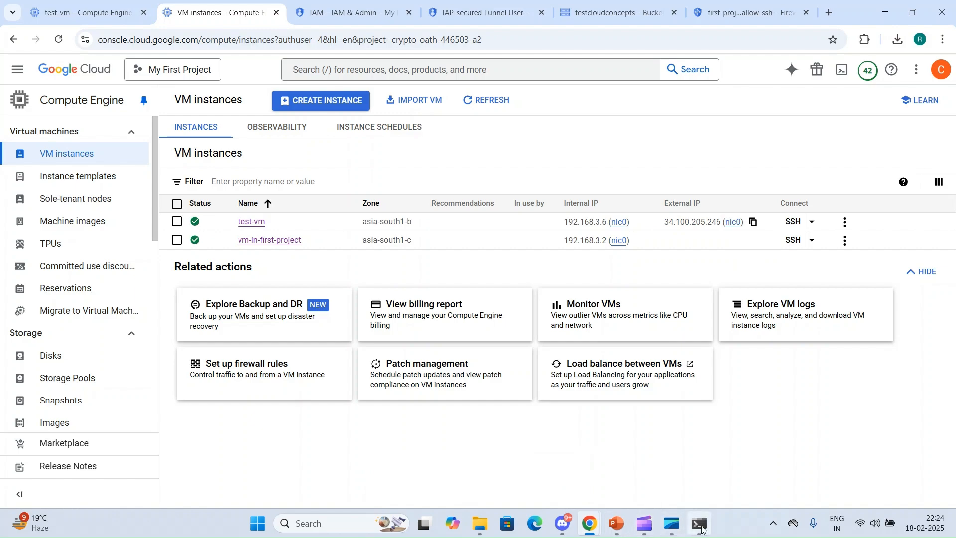
{"action": "left_click", "coordinate": [699, 527]}
{"action": "key", "text": "Return"}
{"action": "key", "text": "Return"}
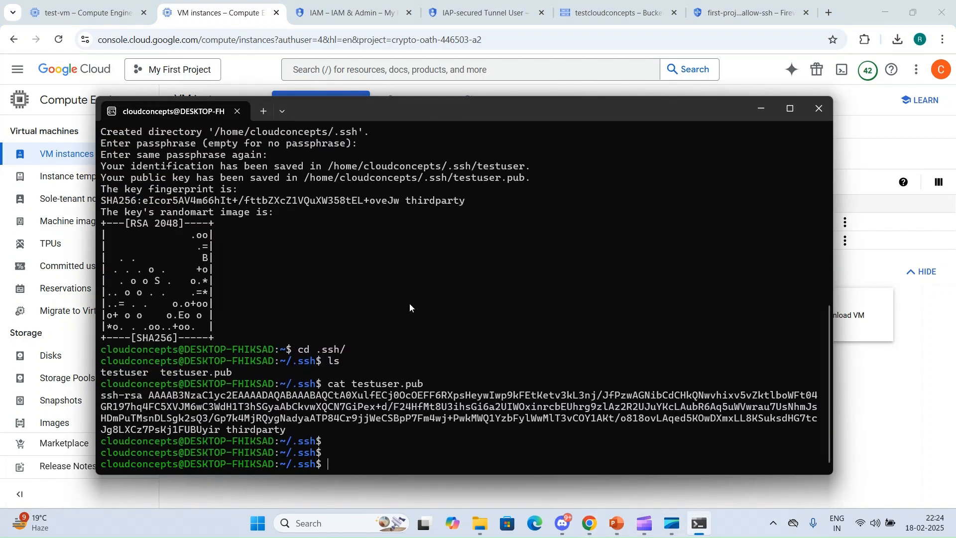
{"action": "type", "text": "ssh -i te"}
{"action": "key", "text": "Tab"}
{"action": "type", "text": "thirdpar"}
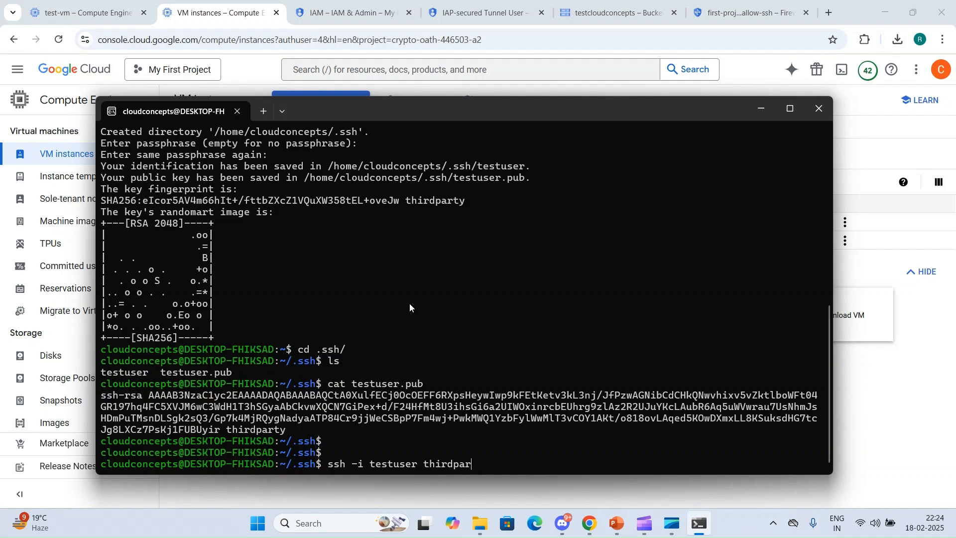
{"action": "type", "text": "ty@"}
{"action": "key", "text": "ctrl+v"}
{"action": "key", "text": "Return"}
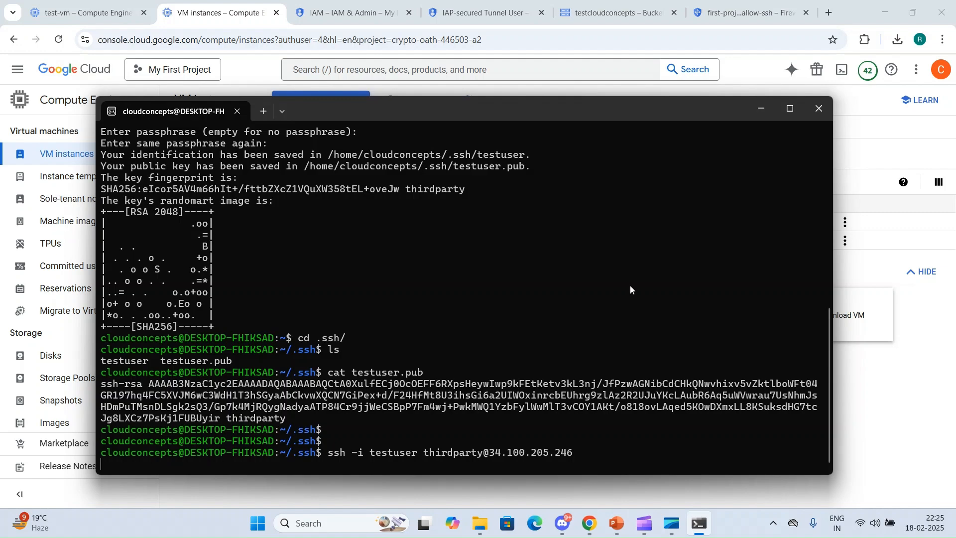
Search the web for "my public ip", select the IPv4 address on an IP lookup site and return to the project's firewall policies
{"action": "left_click", "coordinate": [855, 177]}
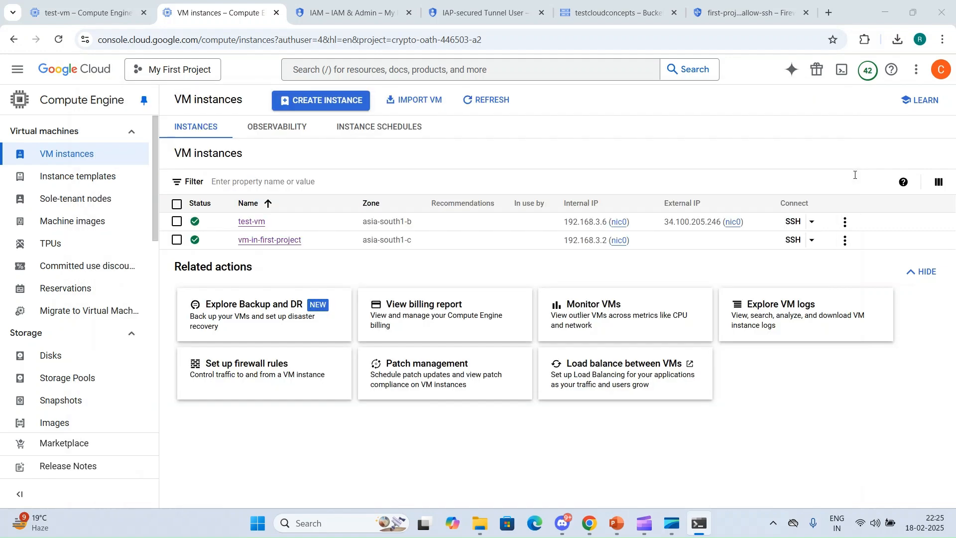
{"action": "left_click", "coordinate": [829, 13]}
{"action": "type", "text": "my public ip"}
{"action": "key", "text": "Return"}
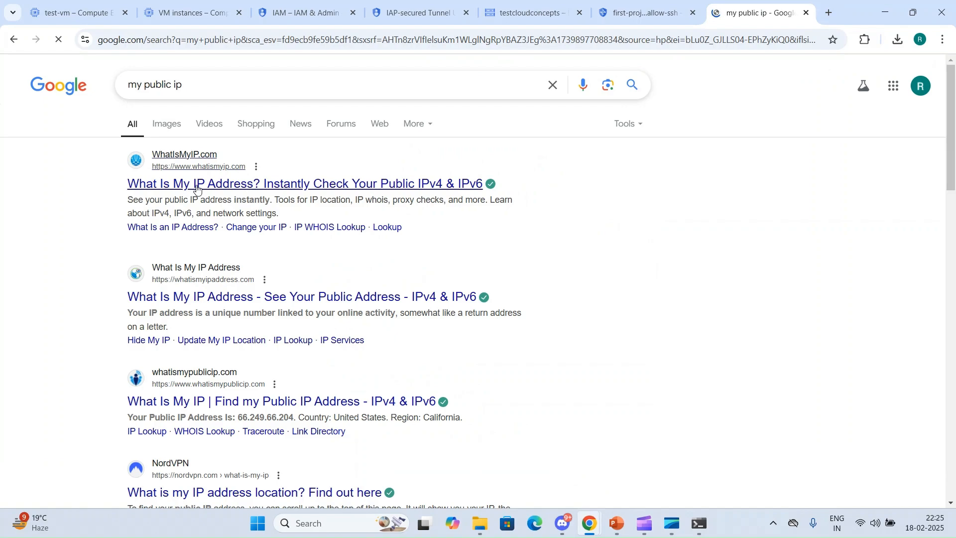
{"action": "left_click", "coordinate": [197, 188]}
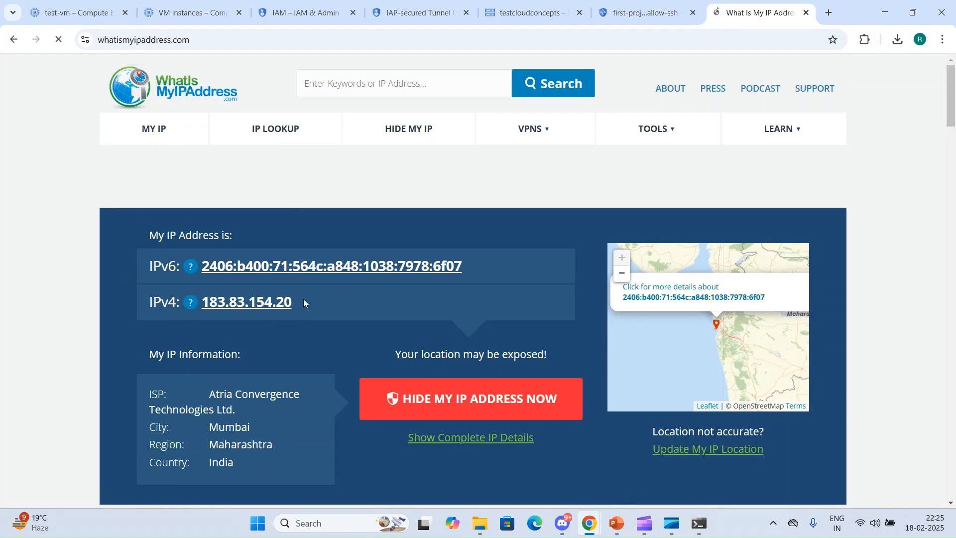
{"action": "left_click_drag", "start_coordinate": [303, 303], "coordinate": [202, 305]}
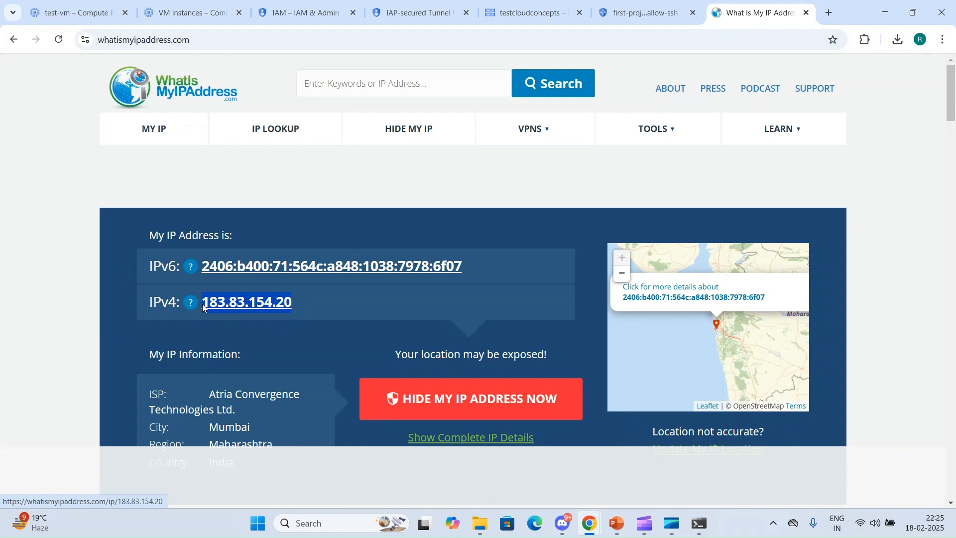
{"action": "left_click", "coordinate": [623, 19]}
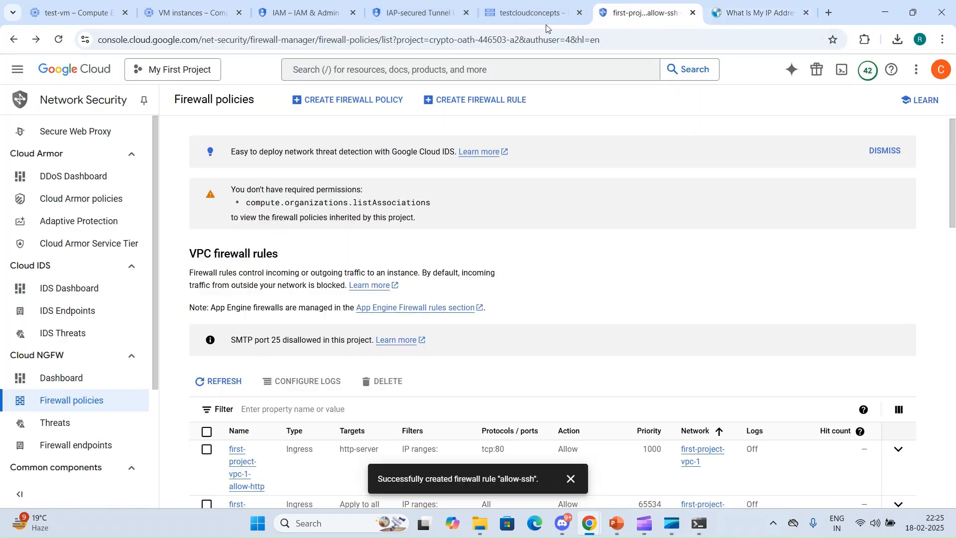
Open the allow-ssh firewall rule of first-project-vpc-3 for editing
{"action": "scroll", "coordinate": [443, 302], "scroll_direction": "down", "scroll_amount": 4}
{"action": "scroll", "coordinate": [442, 302], "scroll_direction": "down", "scroll_amount": 12}
{"action": "scroll", "coordinate": [442, 302], "scroll_direction": "down", "scroll_amount": 2}
{"action": "scroll", "coordinate": [289, 319], "scroll_direction": "up", "scroll_amount": 1}
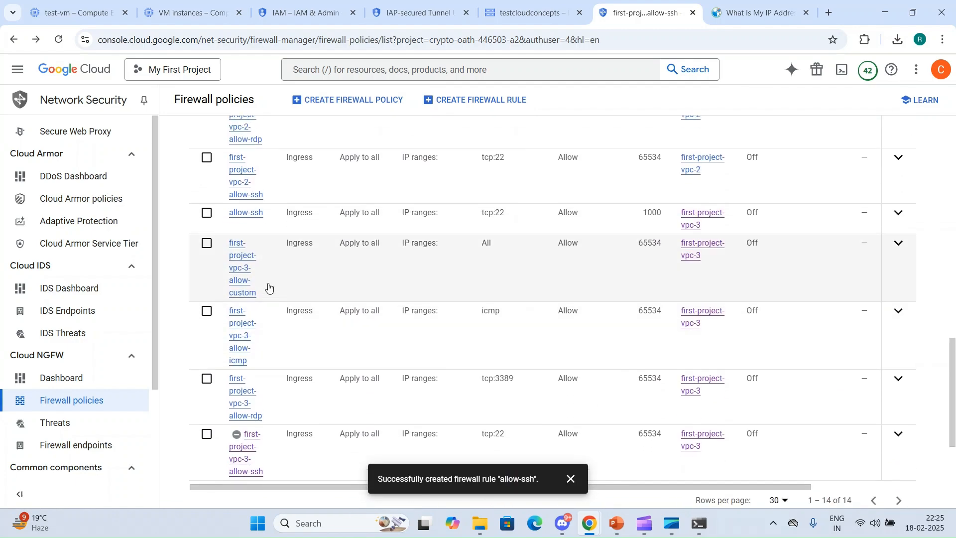
{"action": "left_click", "coordinate": [256, 215]}
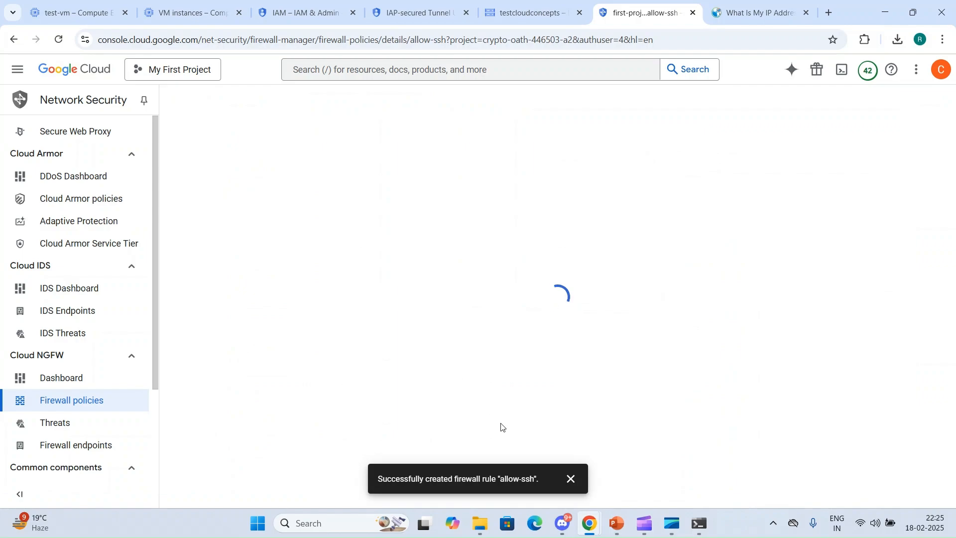
{"action": "left_click", "coordinate": [571, 478]}
{"action": "left_click", "coordinate": [343, 100]}
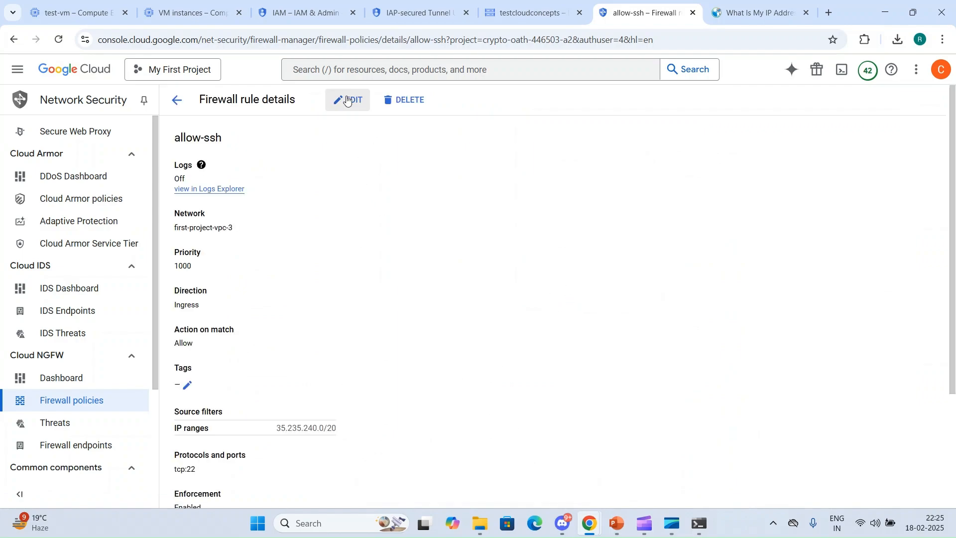
{"action": "scroll", "coordinate": [327, 272], "scroll_direction": "down", "scroll_amount": 3}
{"action": "scroll", "coordinate": [328, 272], "scroll_direction": "down", "scroll_amount": 1}
{"action": "left_click", "coordinate": [319, 279]}
{"action": "key", "text": "ctrl+v"}
{"action": "type", "text": "/32"}
{"action": "left_click", "coordinate": [481, 278]}
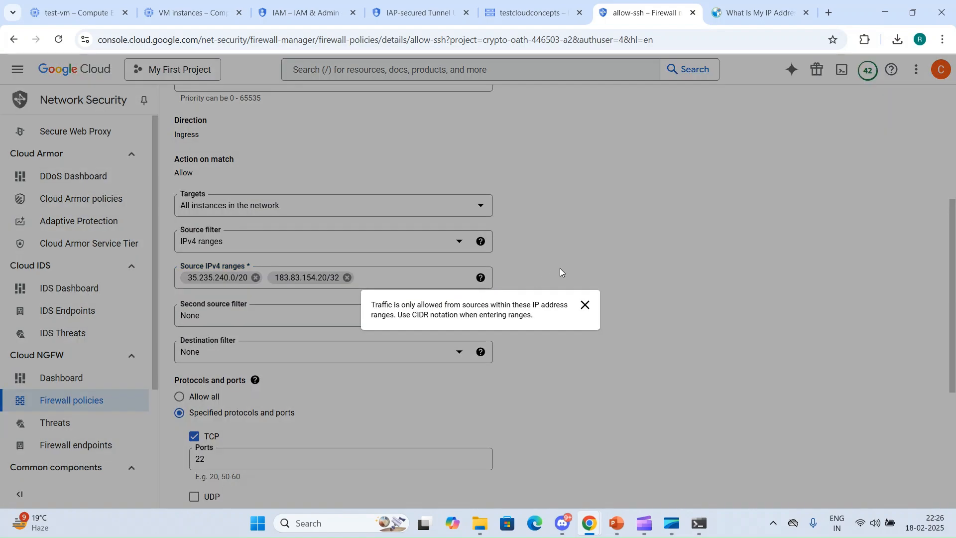
{"action": "left_click", "coordinate": [584, 303]}
{"action": "scroll", "coordinate": [355, 427], "scroll_direction": "down", "scroll_amount": 5}
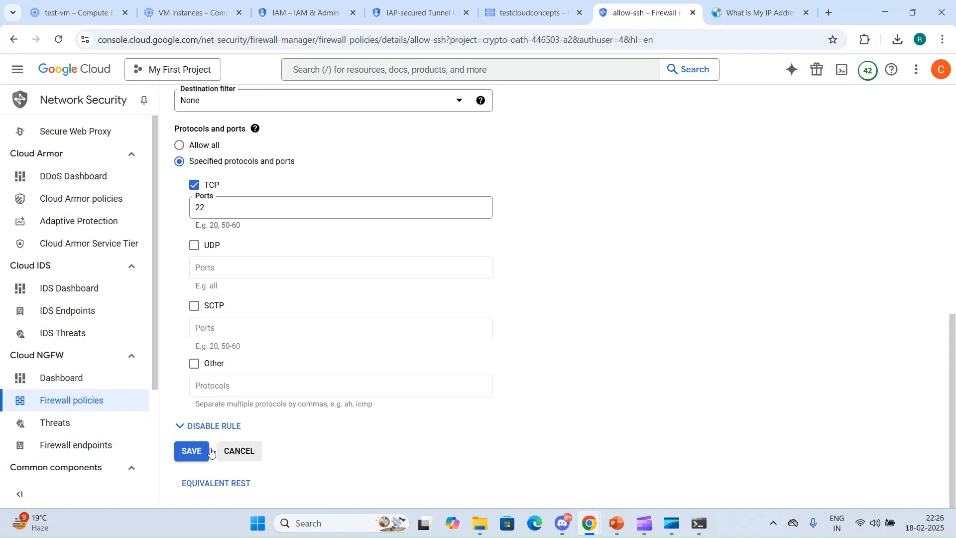
{"action": "left_click", "coordinate": [188, 453]}
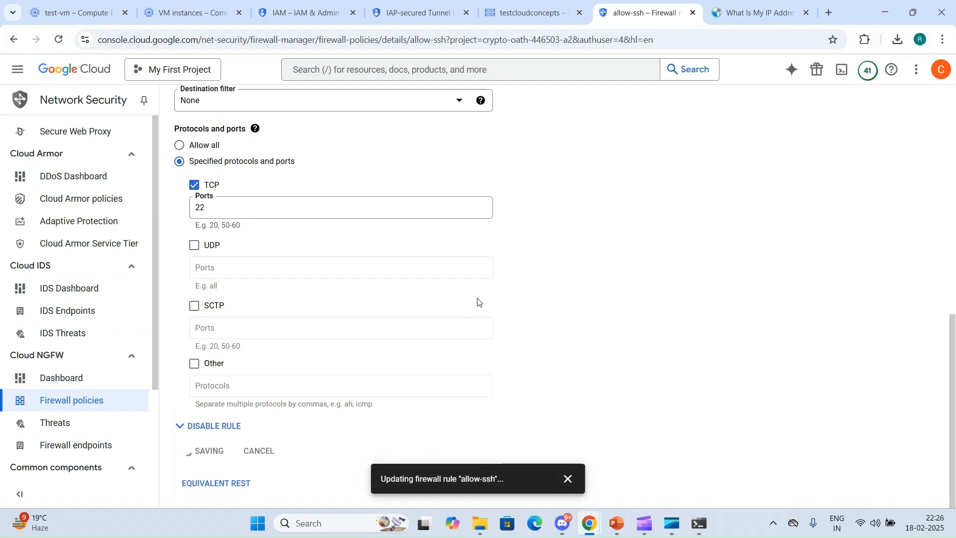
{"action": "scroll", "coordinate": [477, 301], "scroll_direction": "up", "scroll_amount": 4}
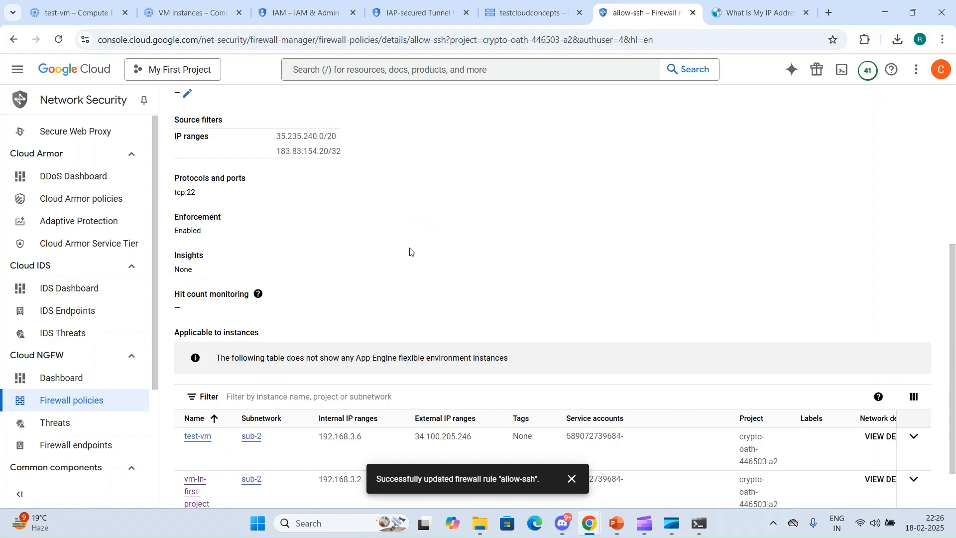
{"action": "scroll", "coordinate": [582, 288], "scroll_direction": "down", "scroll_amount": 2}
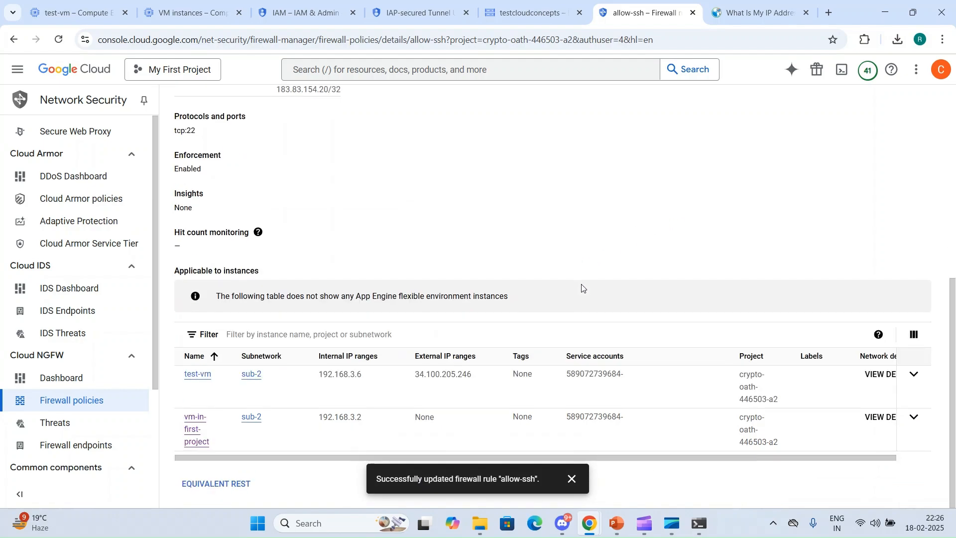
{"action": "mouse_move", "coordinate": [699, 522]}
{"action": "left_click", "coordinate": [654, 409]}
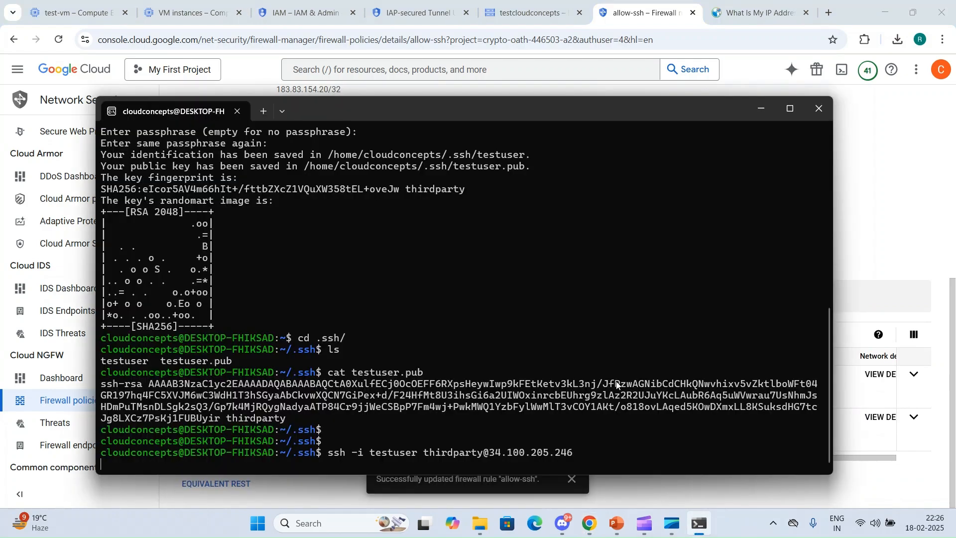
{"action": "key", "text": "ctrl+c"}
{"action": "key", "text": "Return"}
{"action": "key", "text": "Return"}
{"action": "key", "text": "Return"}
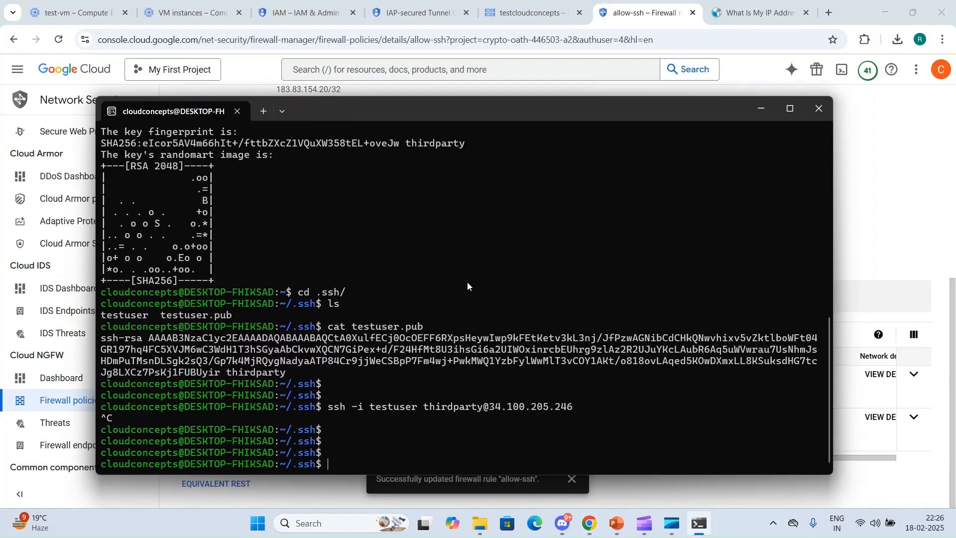
{"action": "key", "text": "Up"}
{"action": "key", "text": "Return"}
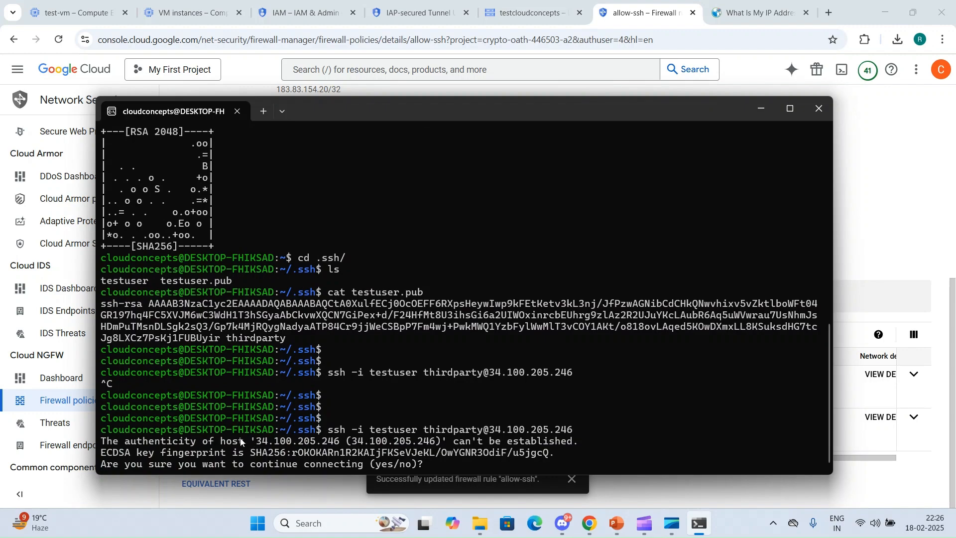
{"action": "type", "text": "yes"}
{"action": "key", "text": "Return"}
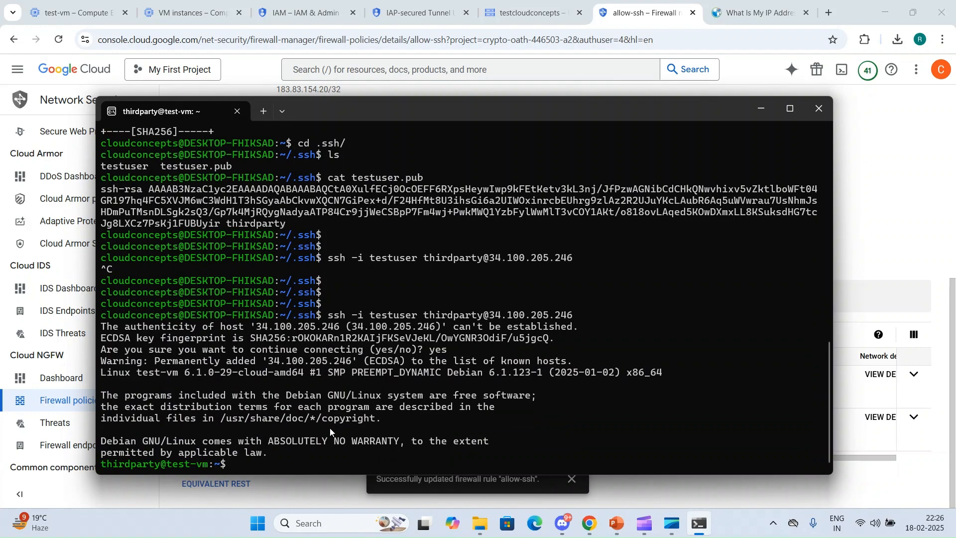
List the files in the thirdparty user's home folder on test-vm, then test root access with sudo su and exit the root shell
{"action": "key", "text": "Return"}
{"action": "key", "text": "Return"}
{"action": "key", "text": "Return"}
{"action": "key", "text": "Return"}
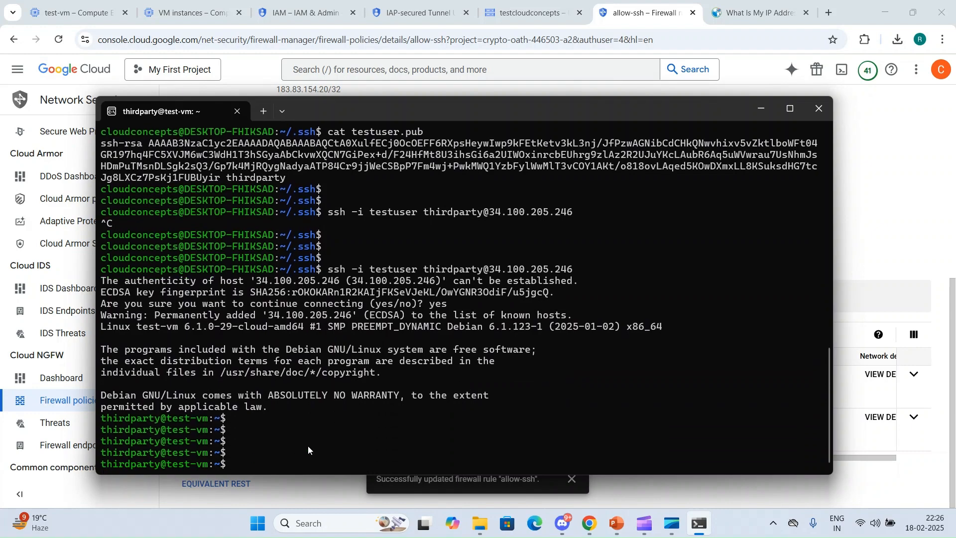
{"action": "type", "text": "ls"}
{"action": "key", "text": "Return"}
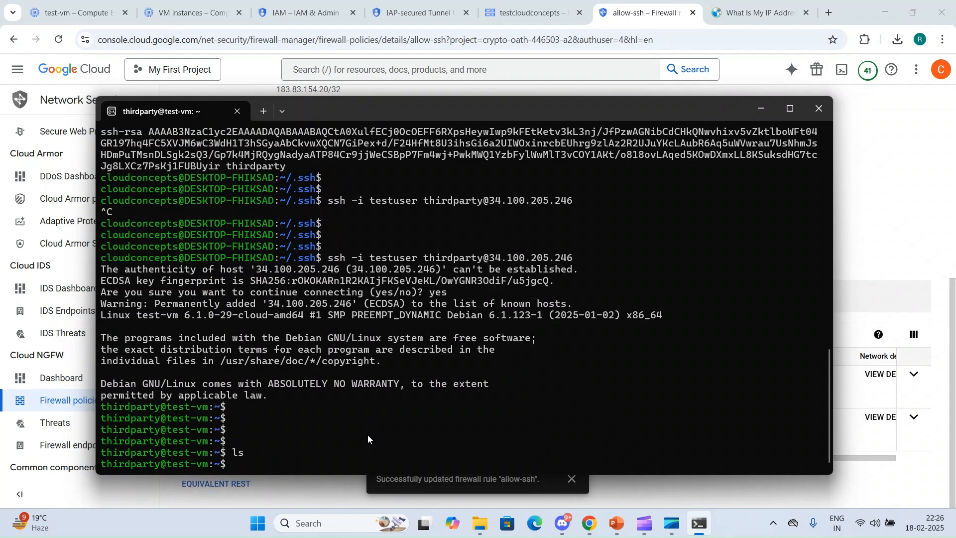
{"action": "type", "text": "sudo su"}
{"action": "key", "text": "Return"}
{"action": "type", "text": "exit"}
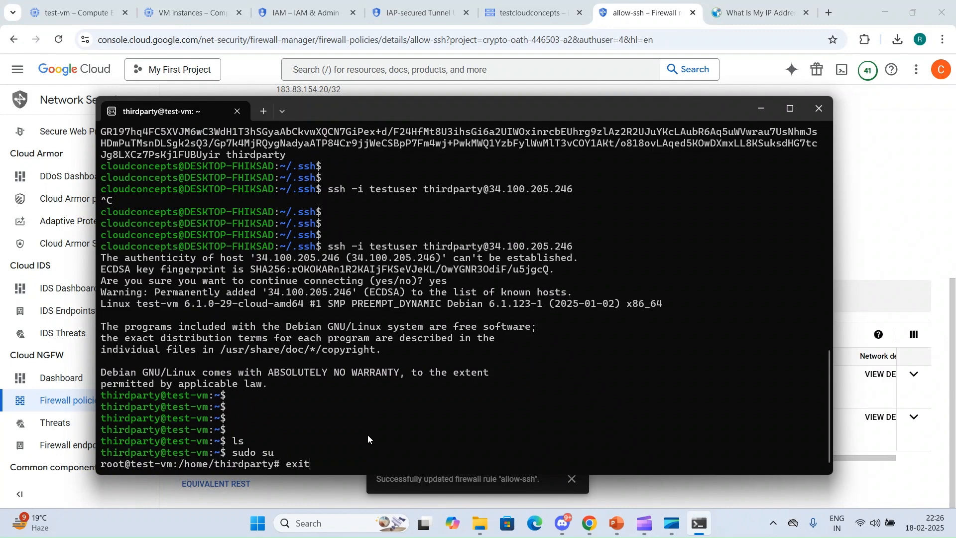
{"action": "key", "text": "Return"}
Move up to /home and list its user folders, then enter the admin6 folder and list its contents
{"action": "type", "text": "cd .."}
{"action": "key", "text": "Return"}
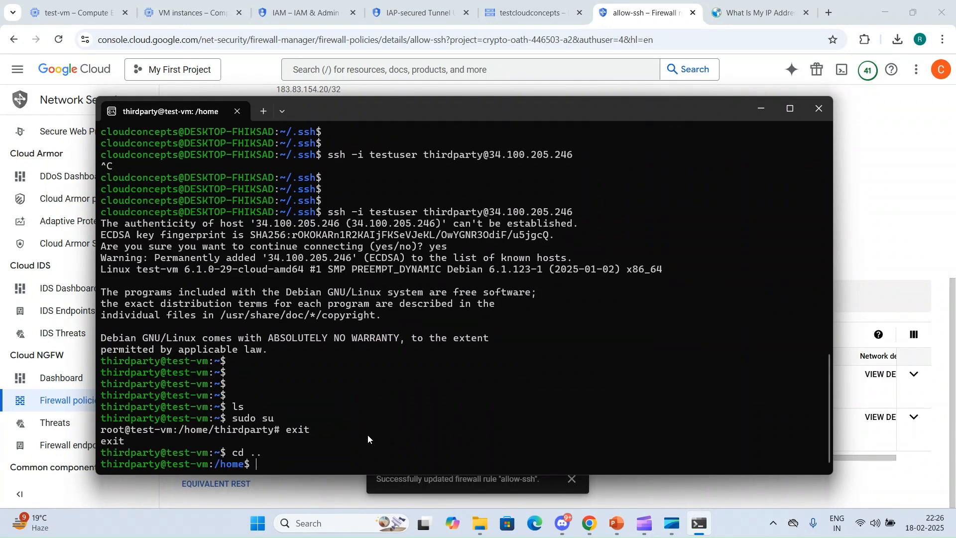
{"action": "type", "text": "ls"}
{"action": "key", "text": "Return"}
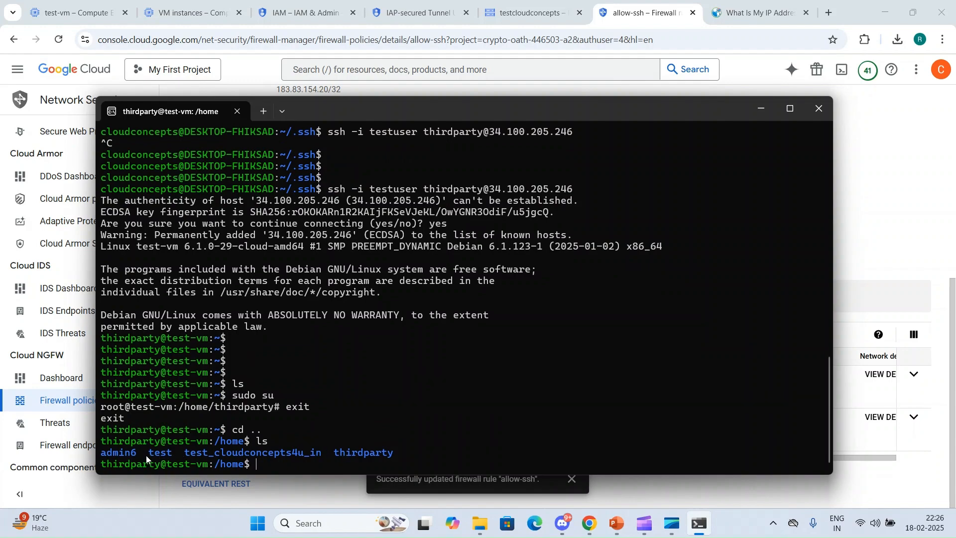
{"action": "type", "text": "cd am"}
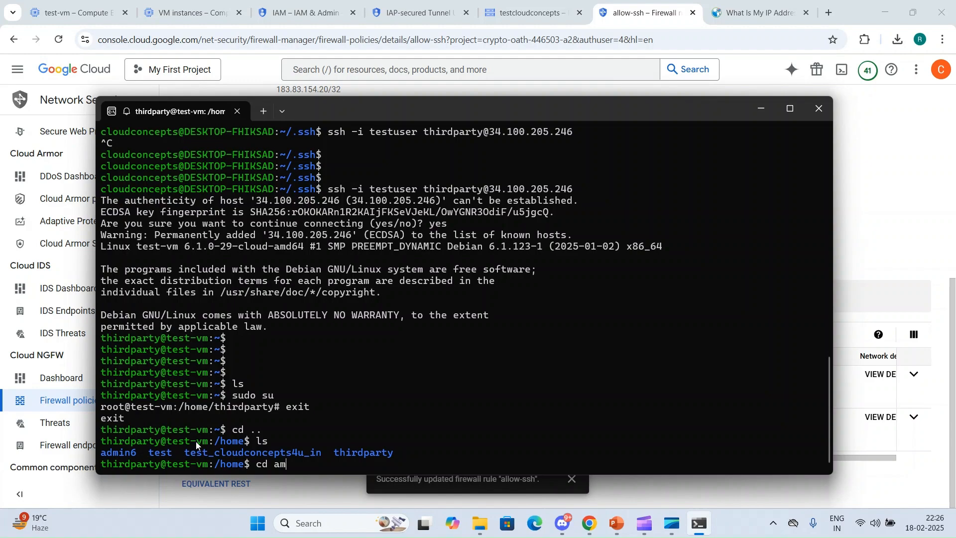
{"action": "key", "text": "BackSpace"}
{"action": "type", "text": "dm"}
{"action": "key", "text": "Tab"}
{"action": "key", "text": "Return"}
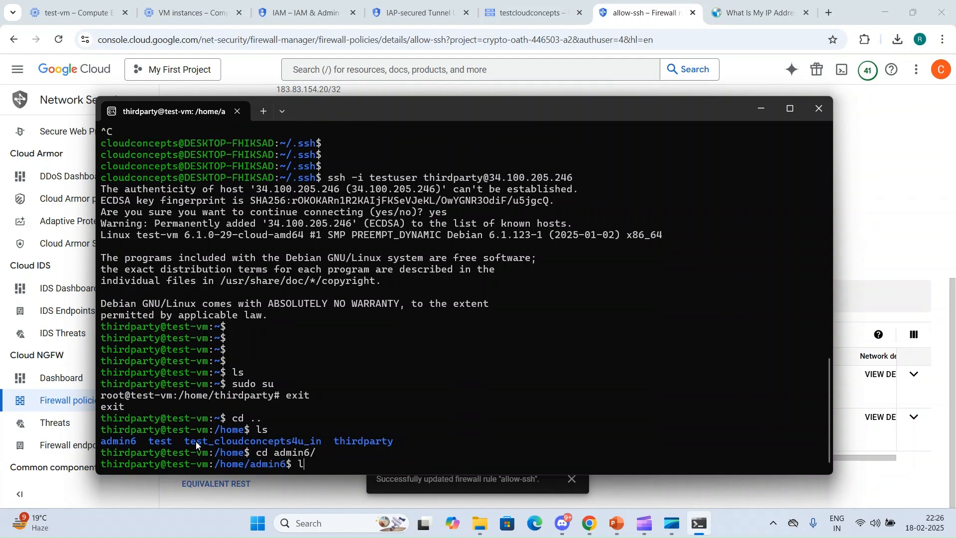
{"action": "type", "text": "ls"}
{"action": "key", "text": "Return"}
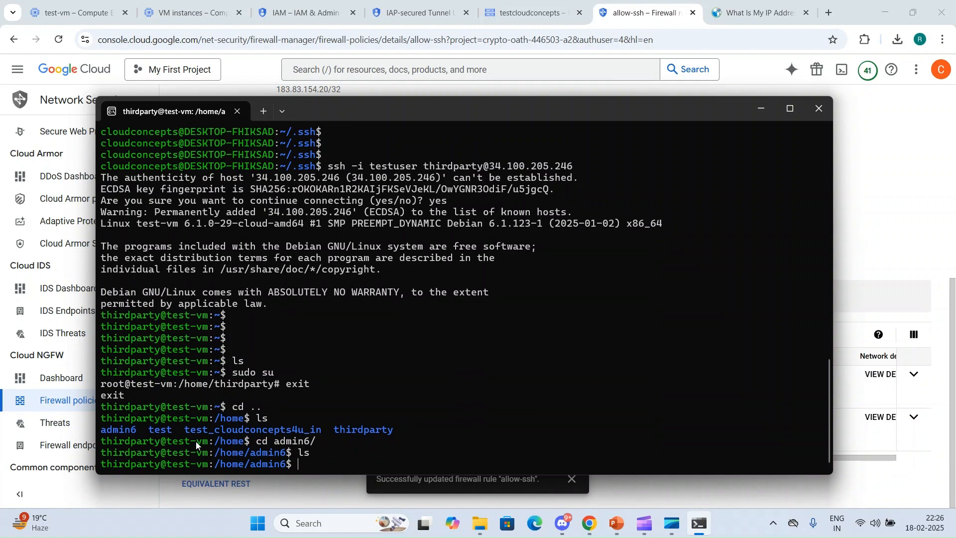
Leave the admin6 folder, go into the thirdparty folder under /home and list its contents
{"action": "type", "text": "cd .."}
{"action": "key", "text": "BackSpace"}
{"action": "key", "text": "BackSpace"}
{"action": "key", "text": "BackSpace"}
{"action": "key", "text": "BackSpace"}
{"action": "key", "text": "BackSpace"}
{"action": "type", "text": "cd"}
{"action": "key", "text": "Return"}
{"action": "type", "text": "cd th"}
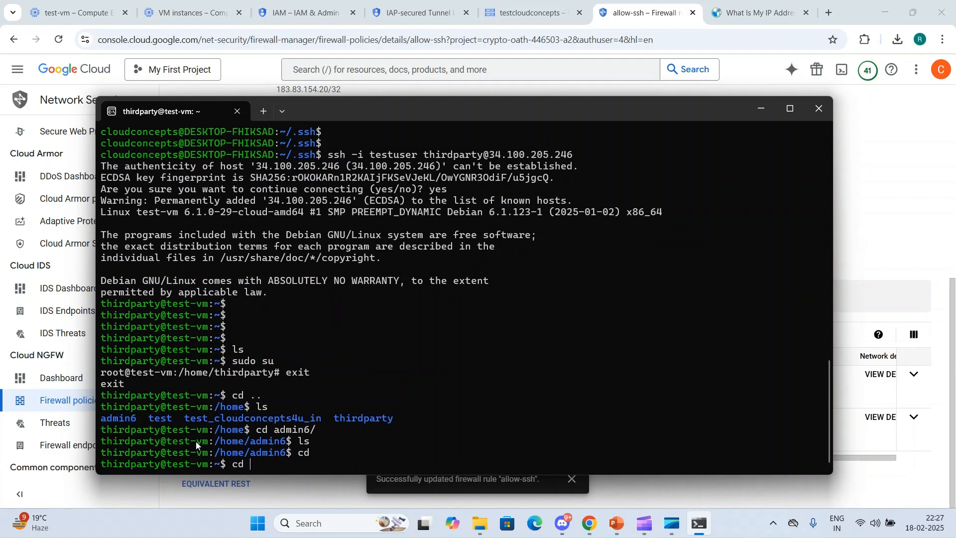
{"action": "type", "text": "irdparty/"}
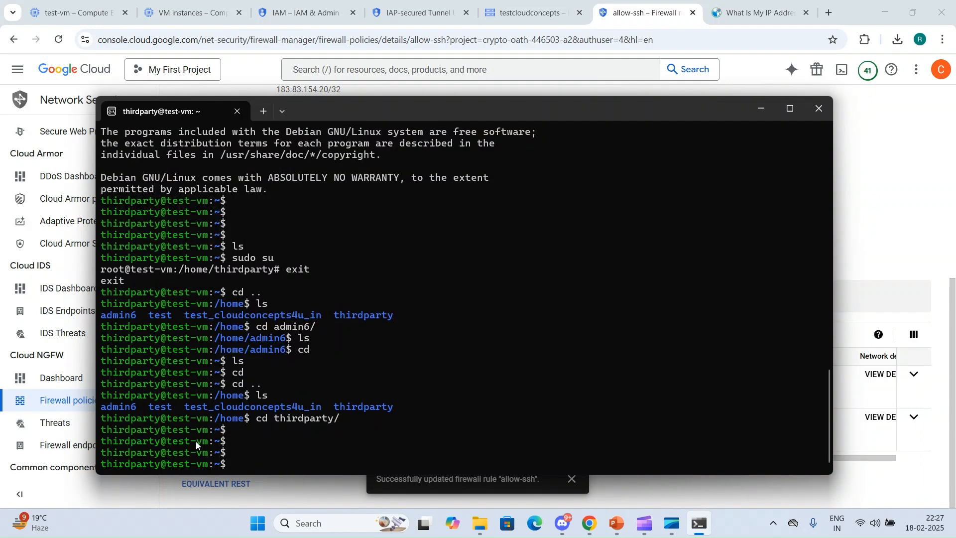
{"action": "key", "text": "Return"}
{"action": "type", "text": "ls"}
{"action": "key", "text": "Return"}
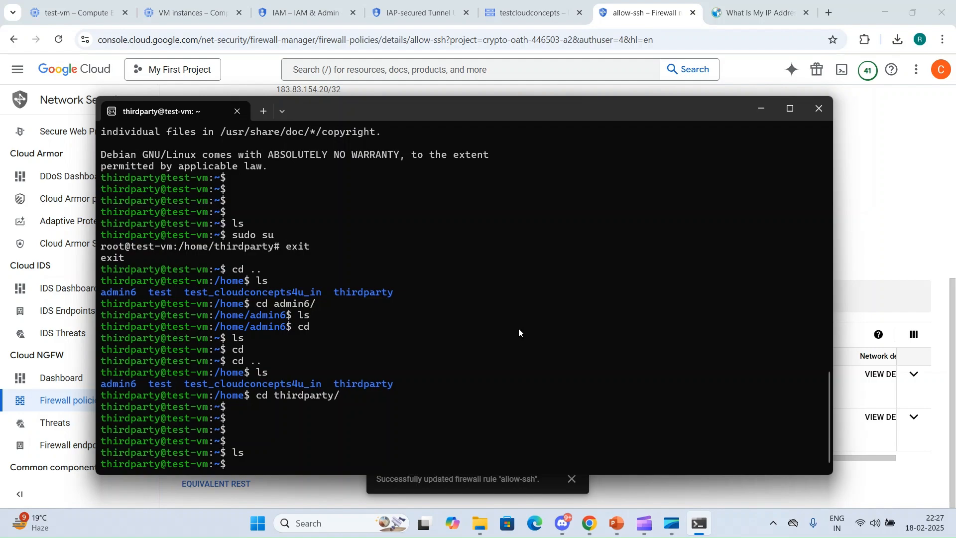
Switch back to the test-vm page in the browser, shrink the Cloud Shell pane and open the VM instances list
{"action": "left_click", "coordinate": [838, 229]}
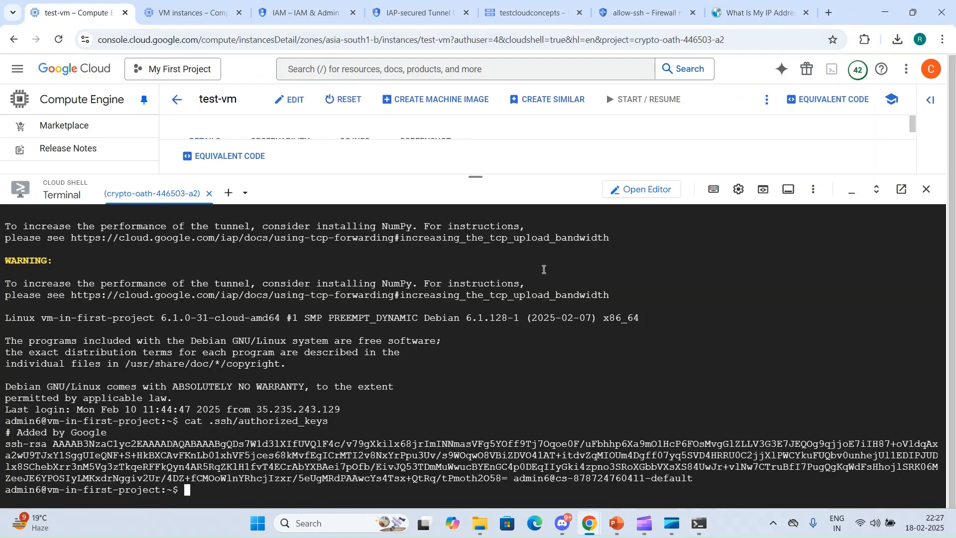
{"action": "left_click", "coordinate": [119, 20]}
{"action": "left_click_drag", "start_coordinate": [469, 176], "coordinate": [469, 482]}
{"action": "left_click", "coordinate": [66, 153]}
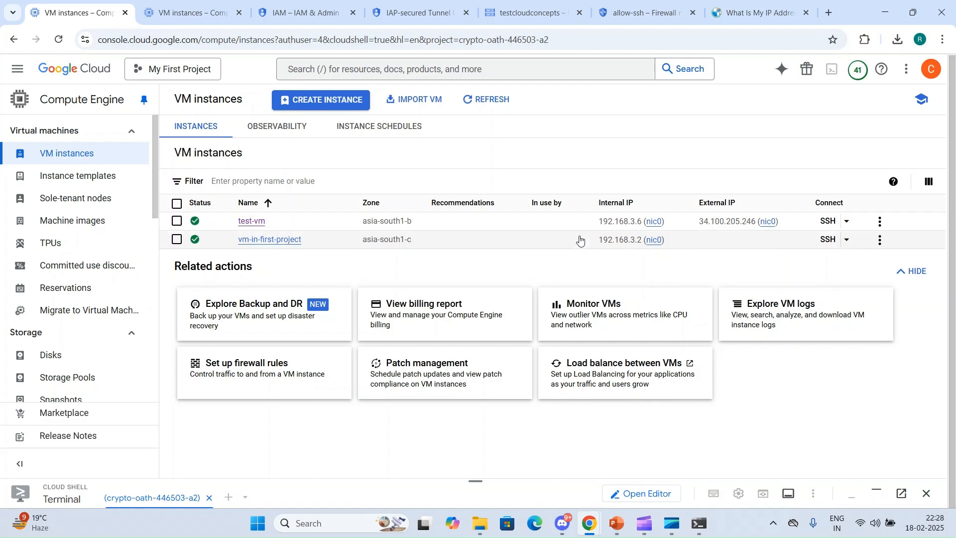
{"action": "key", "text": "alt+Tab"}
{"action": "key", "text": "alt+Tab"}
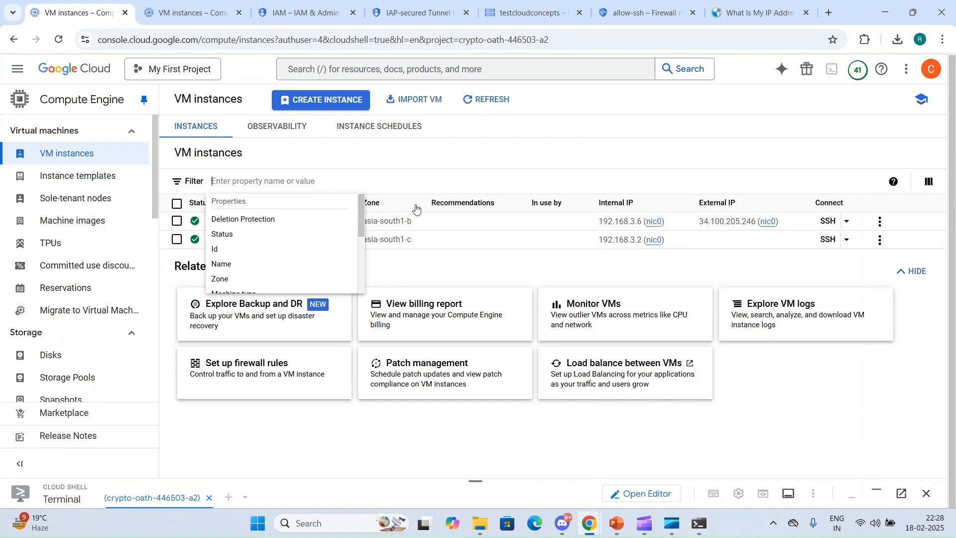
{"action": "left_click", "coordinate": [503, 128]}
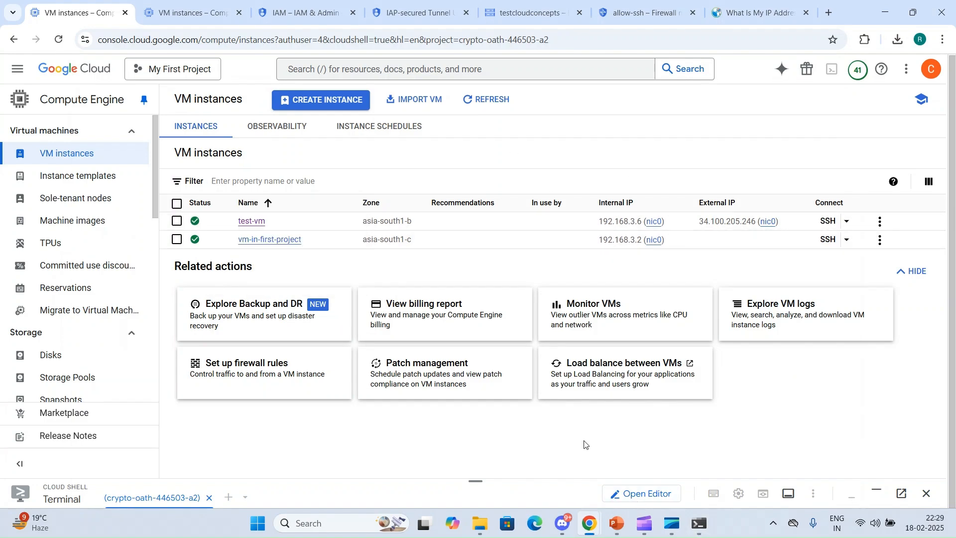
Edit vm-in-first-project to give it an external IP address and copy that address from the VM instances list
{"action": "left_click", "coordinate": [273, 241]}
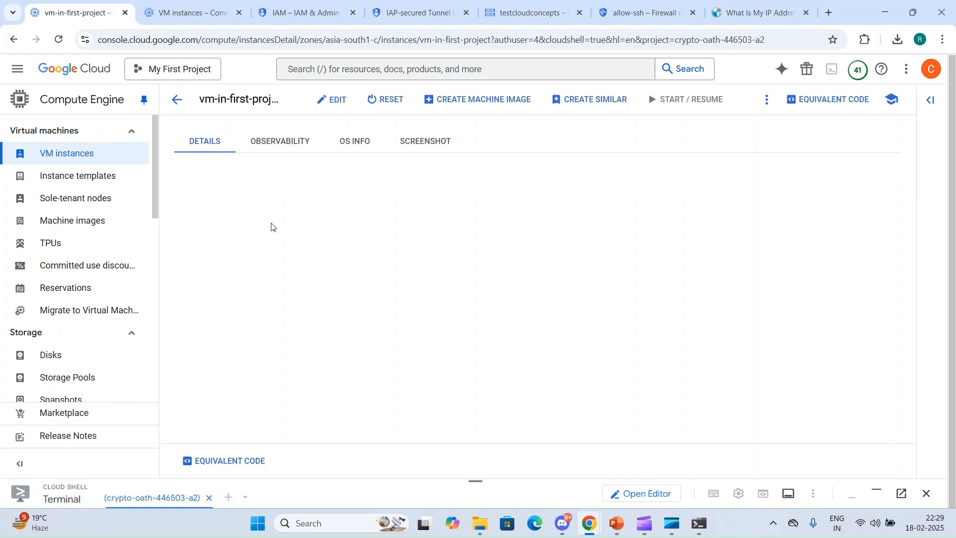
{"action": "left_click", "coordinate": [328, 101]}
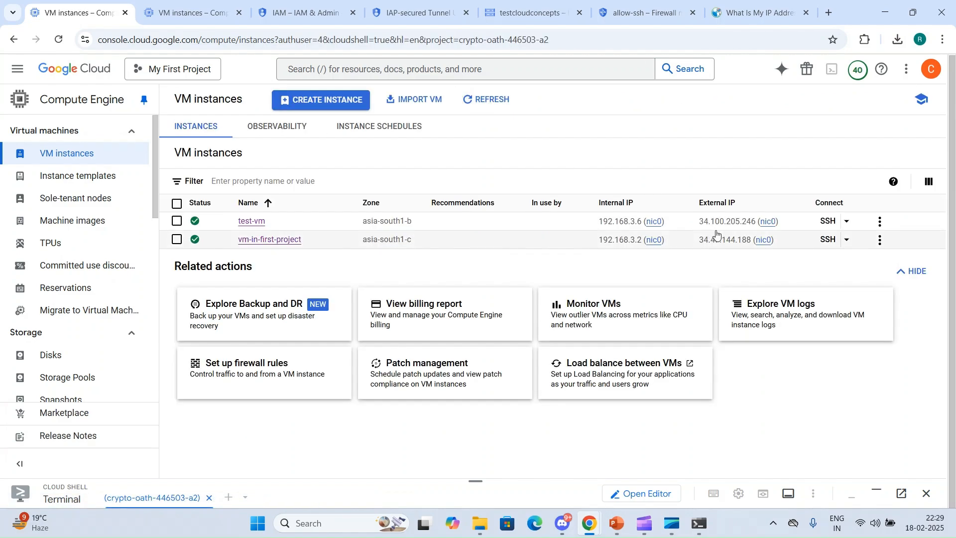
{"action": "left_click", "coordinate": [783, 240]}
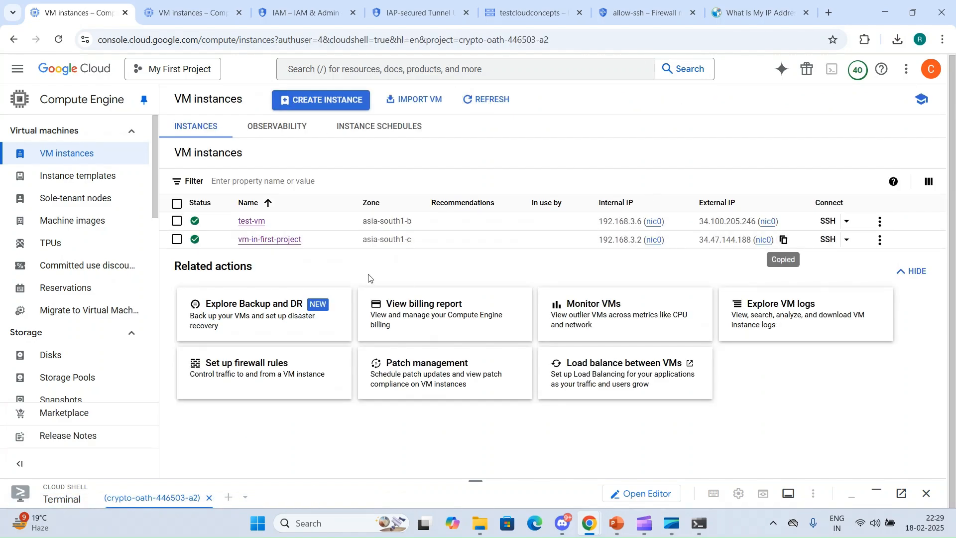
{"action": "key", "text": "alt+Tab"}
{"action": "key", "text": "Up"}
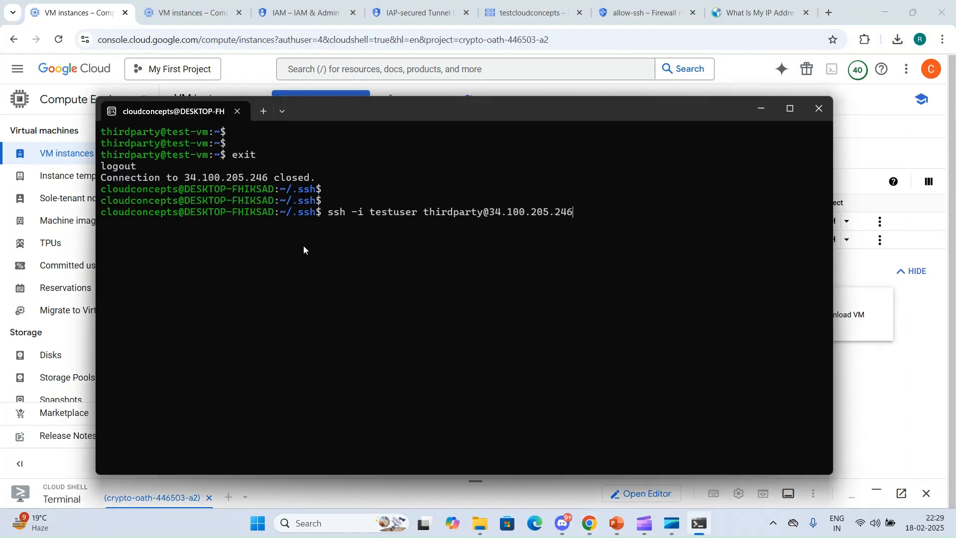
{"action": "key", "text": "BackSpace"}
{"action": "key", "text": "BackSpace"}
{"action": "key", "text": "BackSpace"}
{"action": "key", "text": "BackSpace"}
{"action": "key", "text": "BackSpace"}
{"action": "key", "text": "BackSpace"}
{"action": "key", "text": "BackSpace"}
{"action": "key", "text": "BackSpace"}
{"action": "key", "text": "BackSpace"}
{"action": "key", "text": "BackSpace"}
{"action": "key", "text": "BackSpace"}
{"action": "key", "text": "BackSpace"}
{"action": "key", "text": "BackSpace"}
{"action": "key", "text": "BackSpace"}
{"action": "key", "text": "ctrl+v"}
{"action": "key", "text": "Return"}
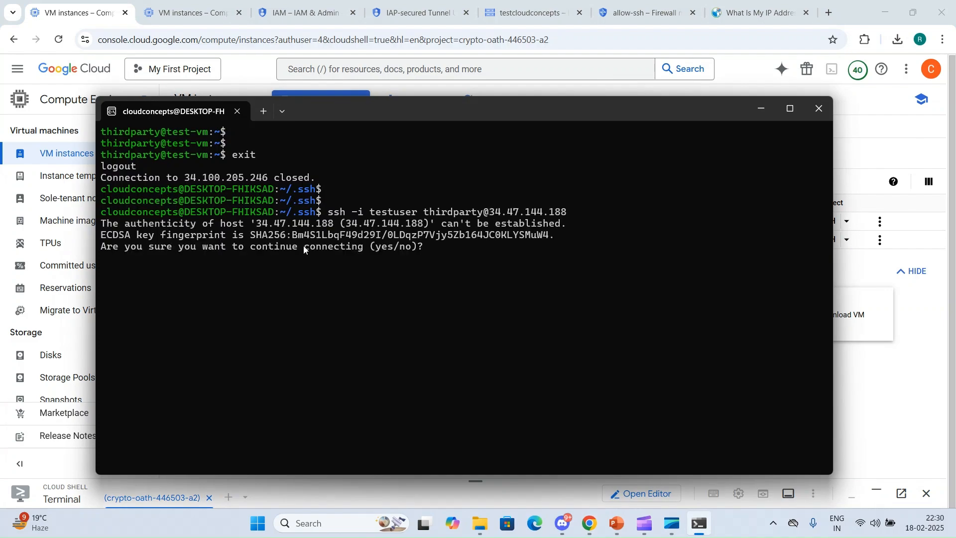
{"action": "type", "text": "yes"}
{"action": "key", "text": "Return"}
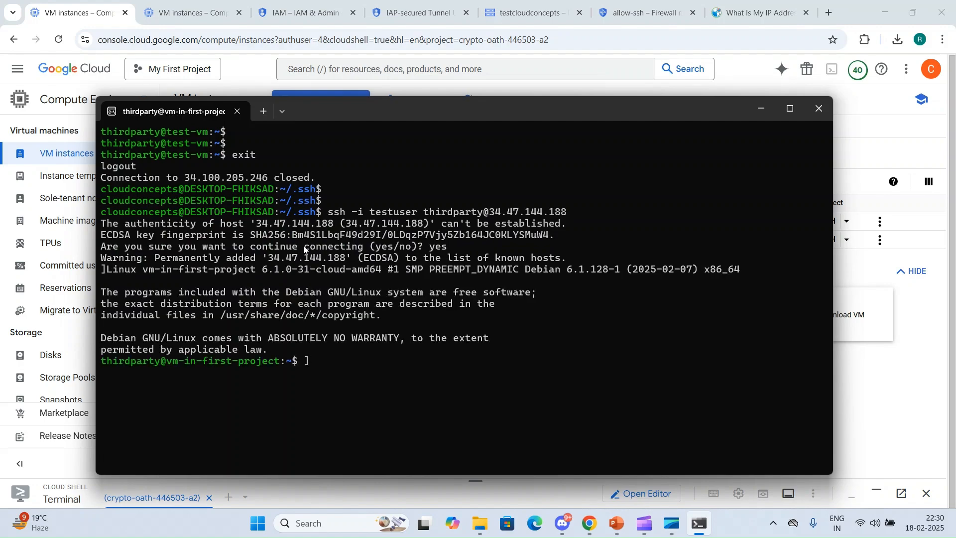
{"action": "key", "text": "Return"}
{"action": "key", "text": "Return"}
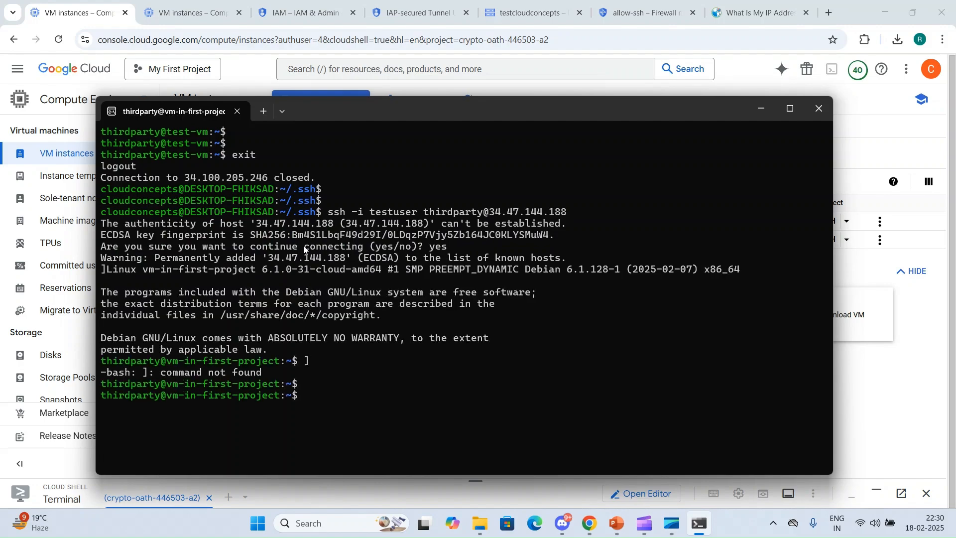
{"action": "left_click", "coordinate": [872, 158]}
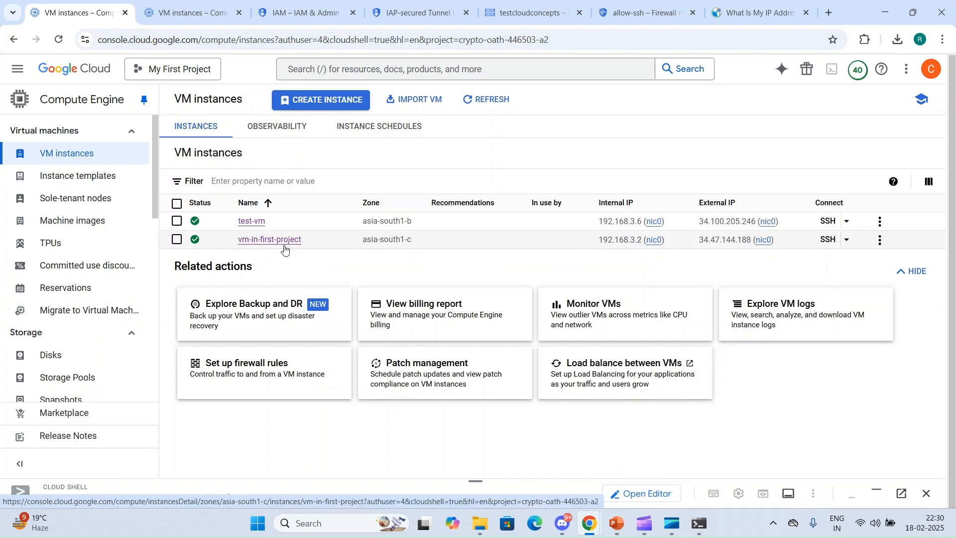
Edit vm-in-first-project to block project-wide SSH keys, save the change and check the SSH Keys section of its details
{"action": "left_click", "coordinate": [267, 241]}
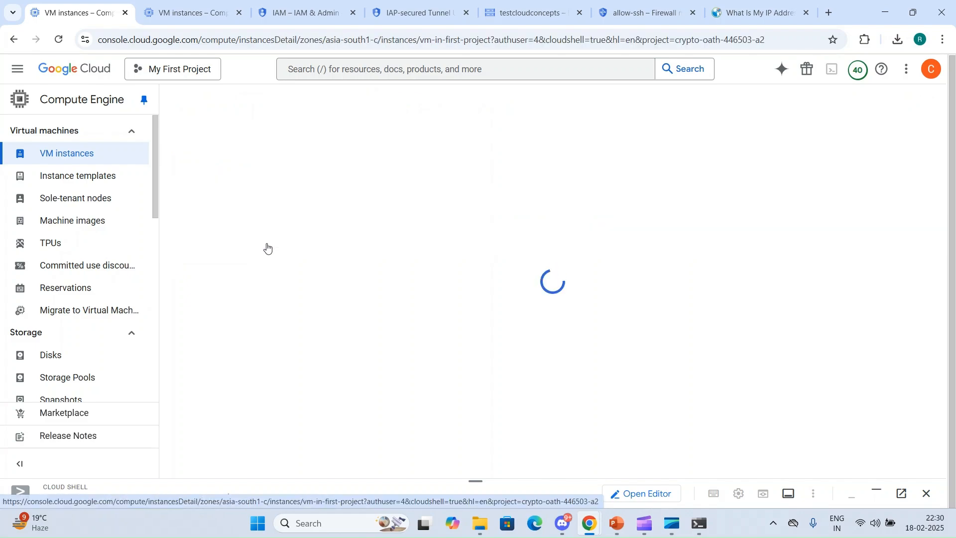
{"action": "left_click", "coordinate": [328, 102]}
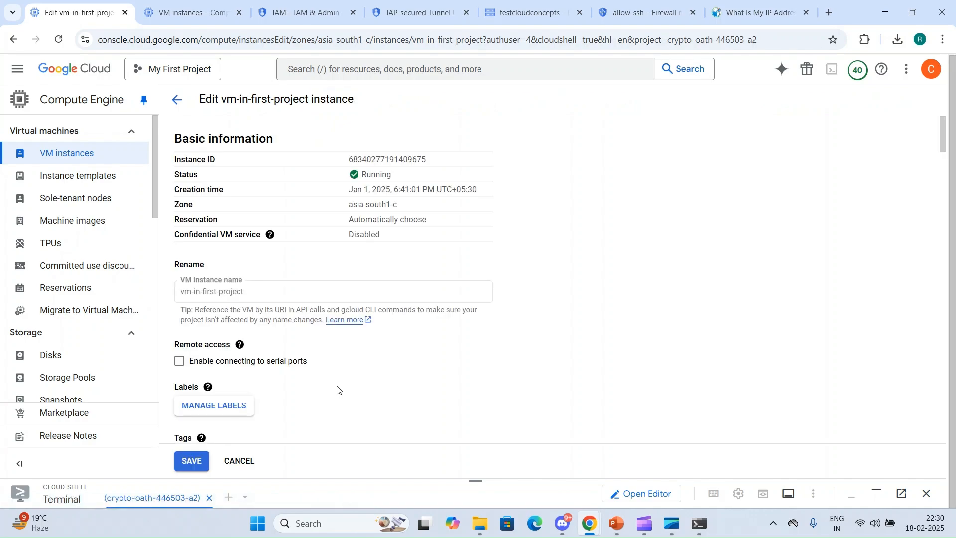
{"action": "scroll", "coordinate": [337, 390], "scroll_direction": "down", "scroll_amount": 15}
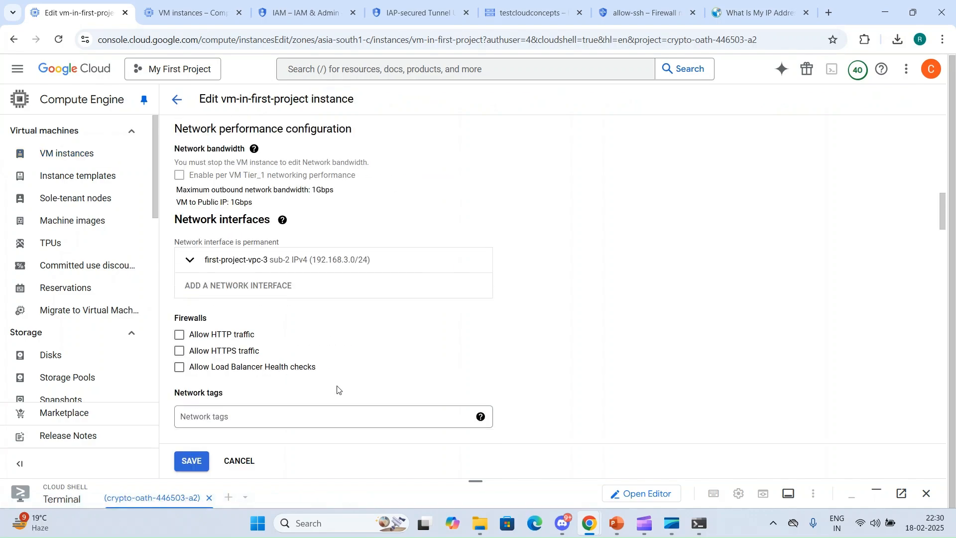
{"action": "scroll", "coordinate": [337, 390], "scroll_direction": "down", "scroll_amount": 8}
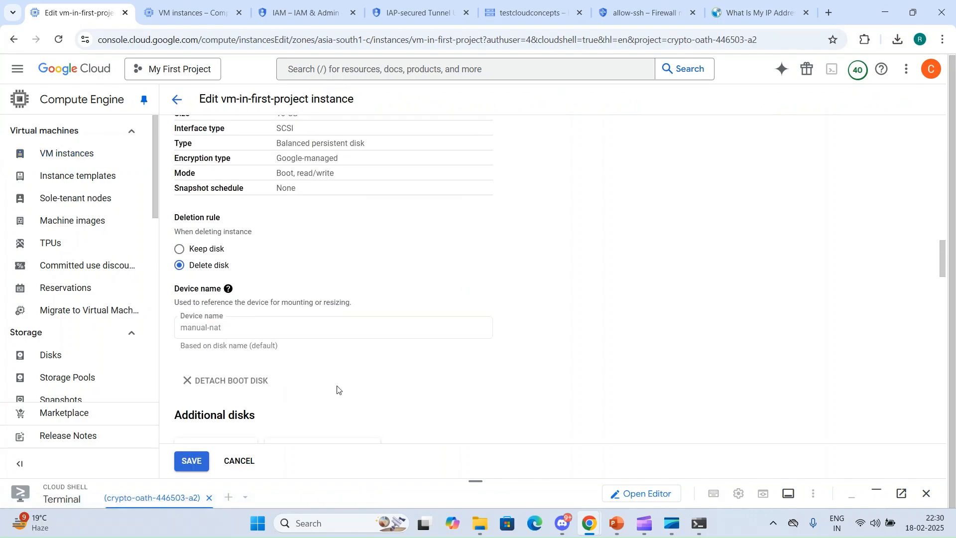
{"action": "scroll", "coordinate": [337, 389], "scroll_direction": "down", "scroll_amount": 6}
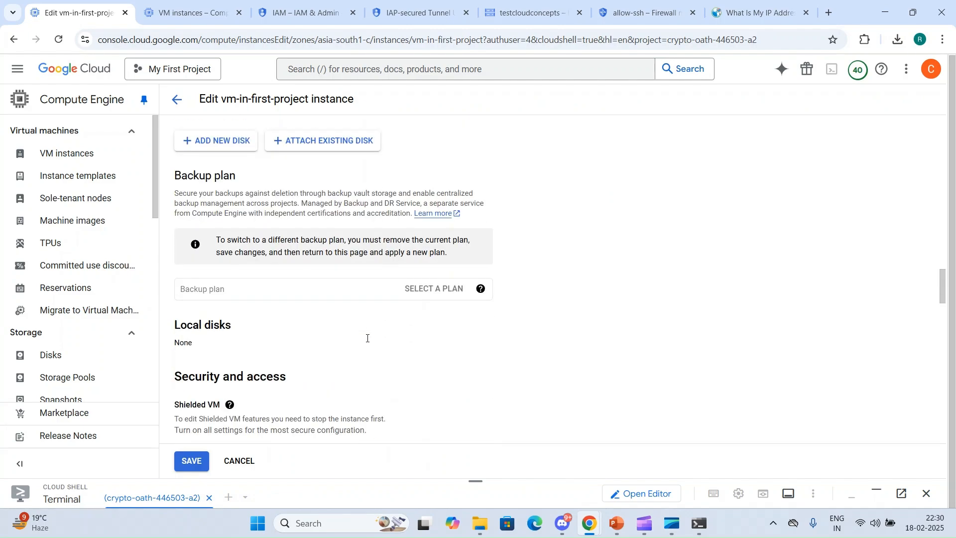
{"action": "scroll", "coordinate": [367, 341], "scroll_direction": "down", "scroll_amount": 3}
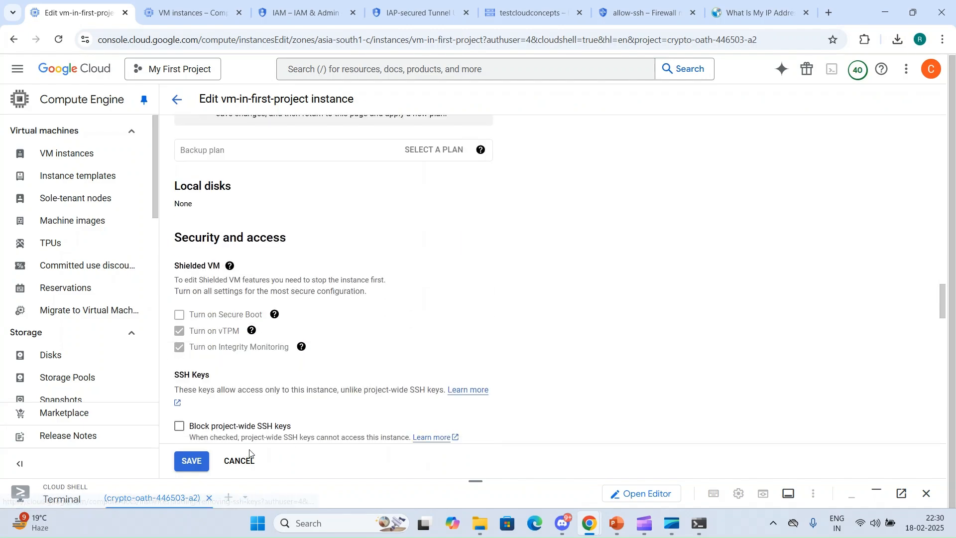
{"action": "scroll", "coordinate": [266, 433], "scroll_direction": "down", "scroll_amount": 2}
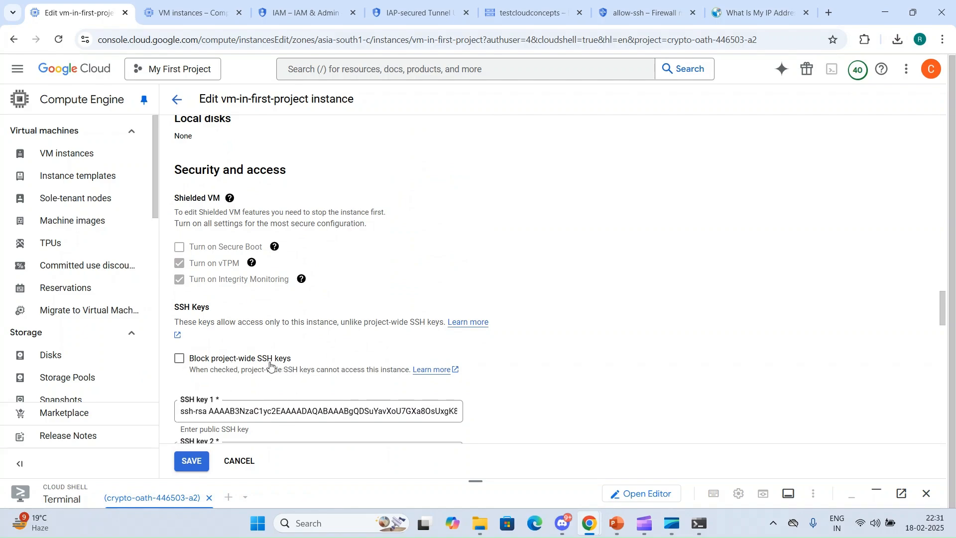
{"action": "left_click", "coordinate": [179, 359]}
{"action": "scroll", "coordinate": [189, 438], "scroll_direction": "down", "scroll_amount": 2}
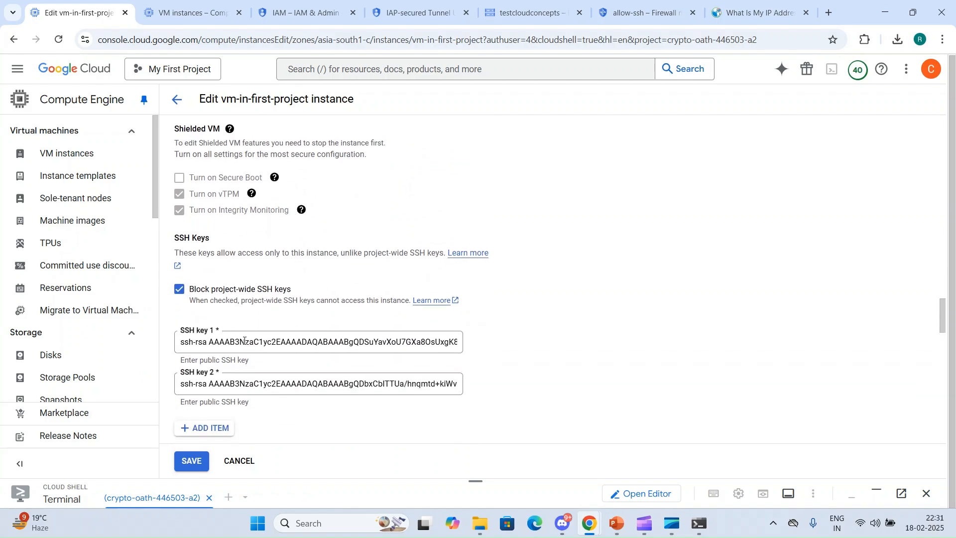
{"action": "left_click", "coordinate": [190, 455]}
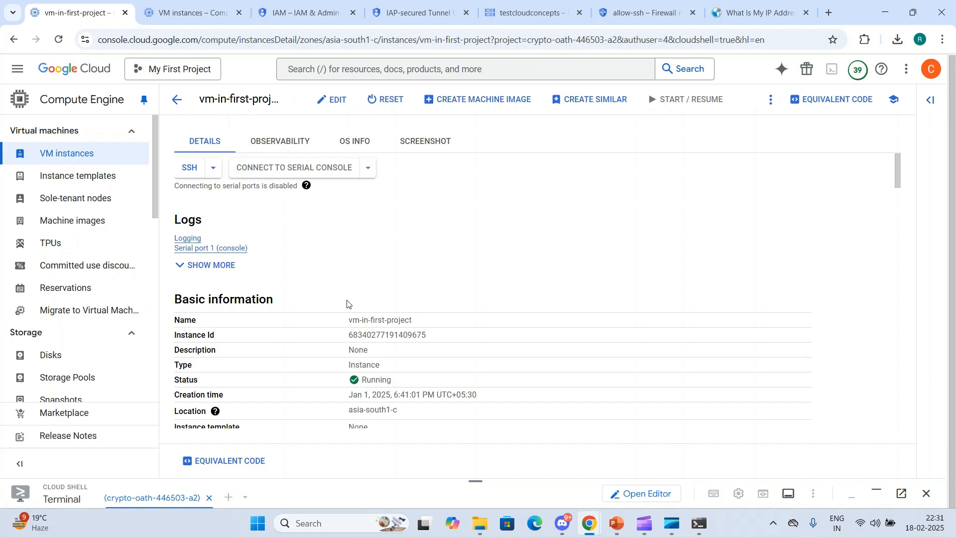
{"action": "scroll", "coordinate": [347, 304], "scroll_direction": "down", "scroll_amount": 15}
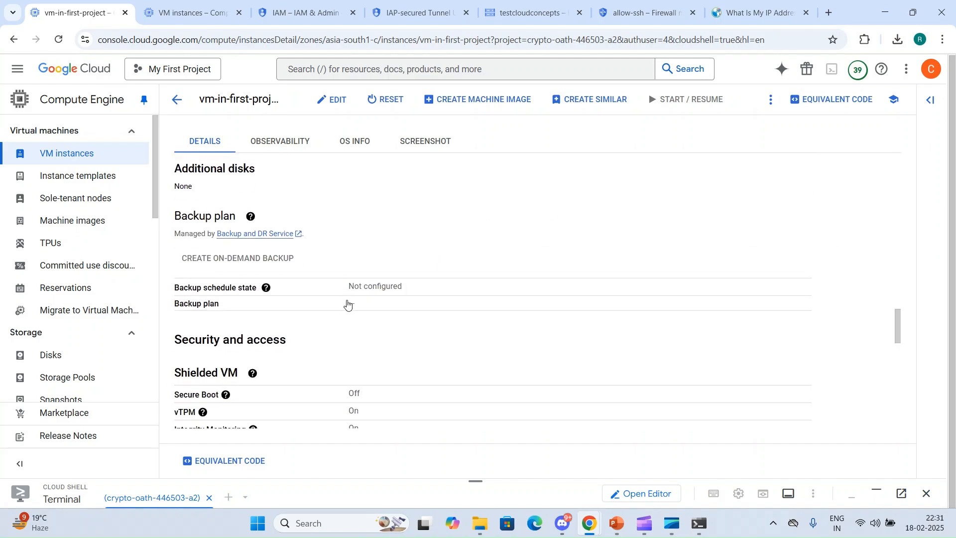
{"action": "scroll", "coordinate": [331, 356], "scroll_direction": "down", "scroll_amount": 5}
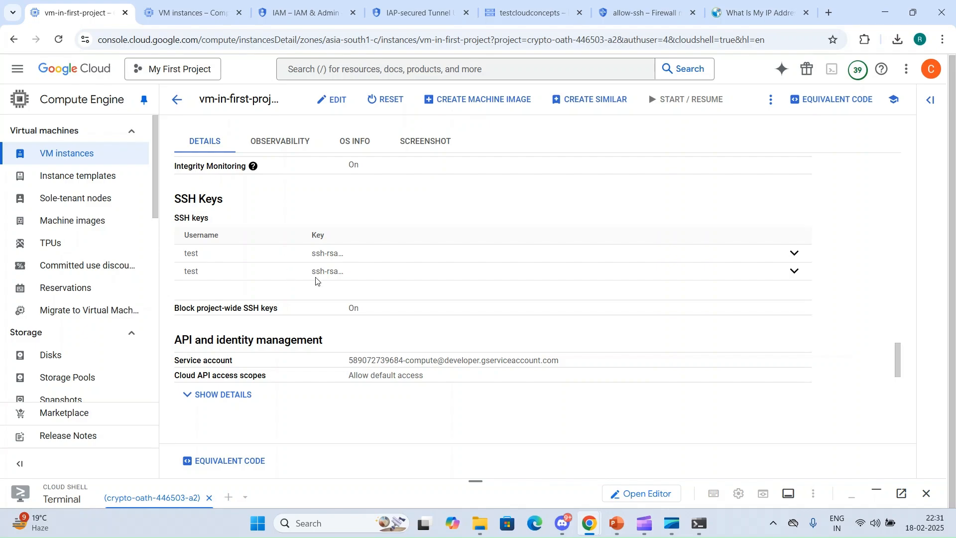
{"action": "left_click", "coordinate": [700, 523]}
{"action": "type", "text": "exit"}
{"action": "key", "text": "Return"}
{"action": "key", "text": "Return"}
{"action": "key", "text": "Up"}
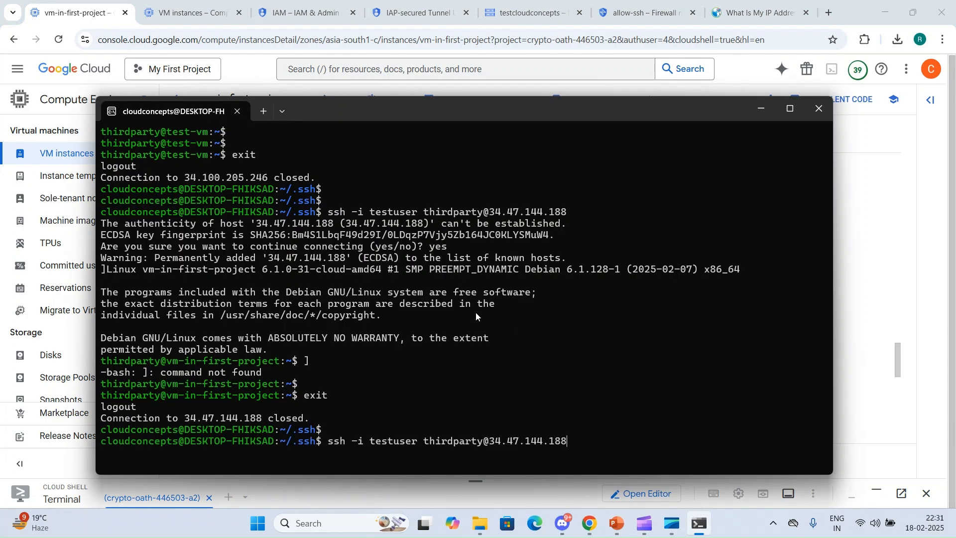
{"action": "key", "text": "Return"}
{"action": "key", "text": "Up"}
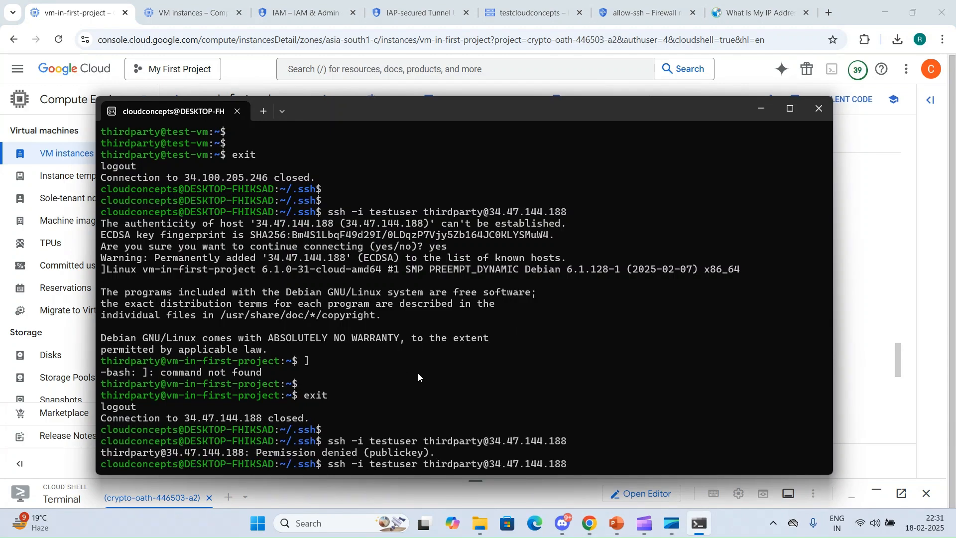
{"action": "key", "text": "Return"}
{"action": "key", "text": "Up"}
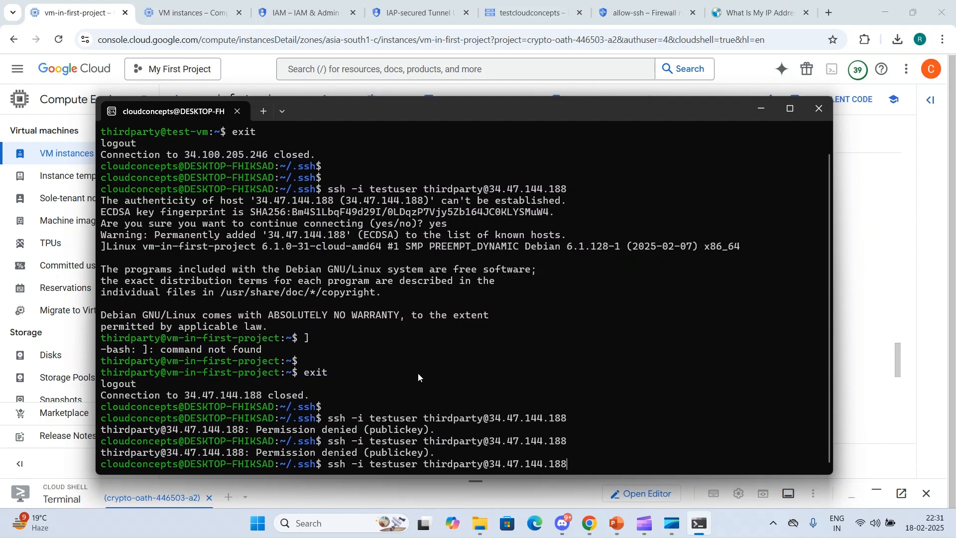
{"action": "key", "text": "Return"}
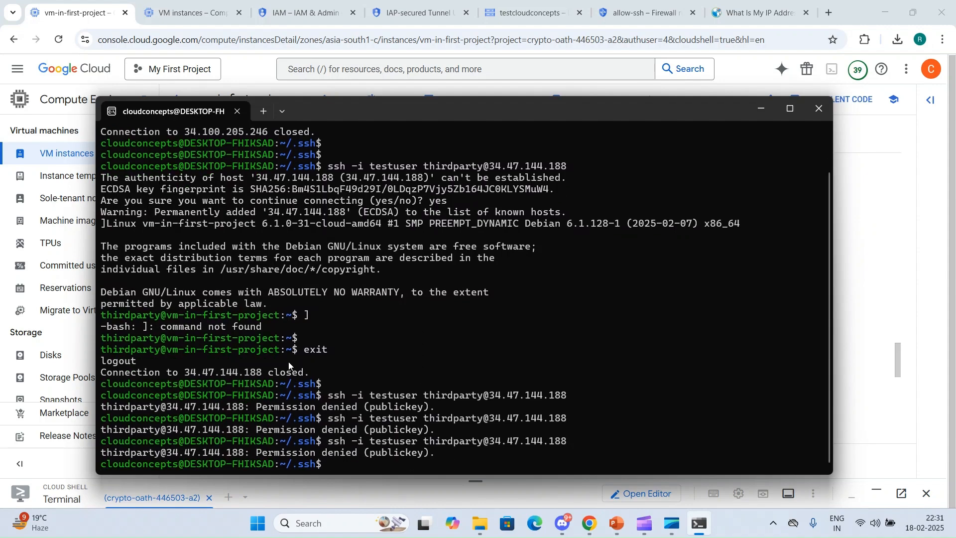
List the .ssh folder, print testuser.pub with cat and copy the whole public key
{"action": "type", "text": "ls"}
{"action": "key", "text": "Return"}
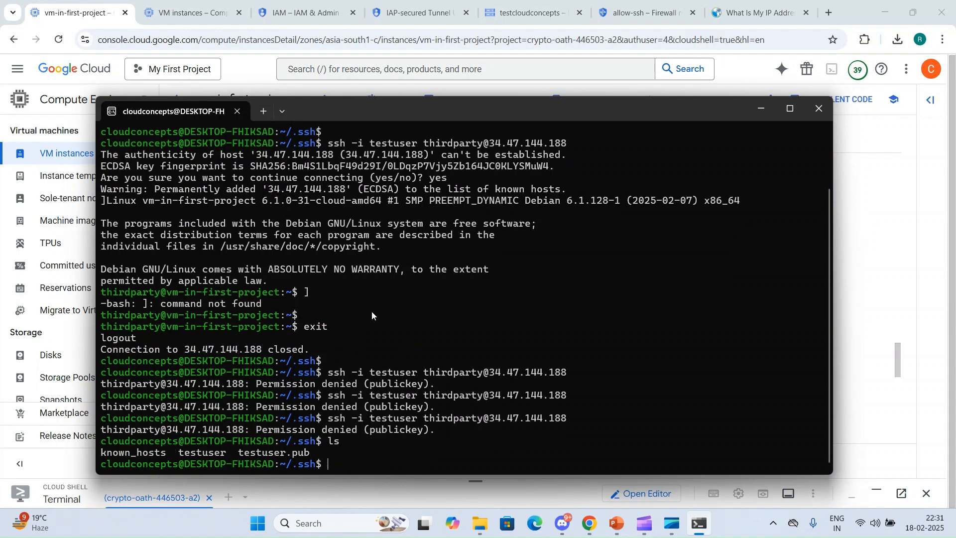
{"action": "type", "text": "cat tw"}
{"action": "key", "text": "Tab"}
{"action": "key", "text": "BackSpace"}
{"action": "key", "text": "Tab"}
{"action": "type", "text": ".pub"}
{"action": "key", "text": "Return"}
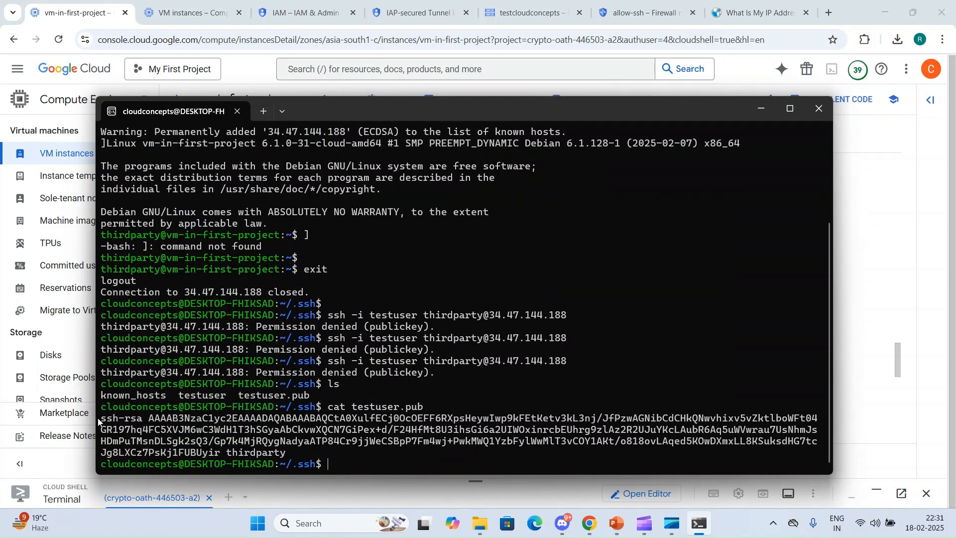
{"action": "left_click_drag", "start_coordinate": [101, 418], "coordinate": [288, 457]}
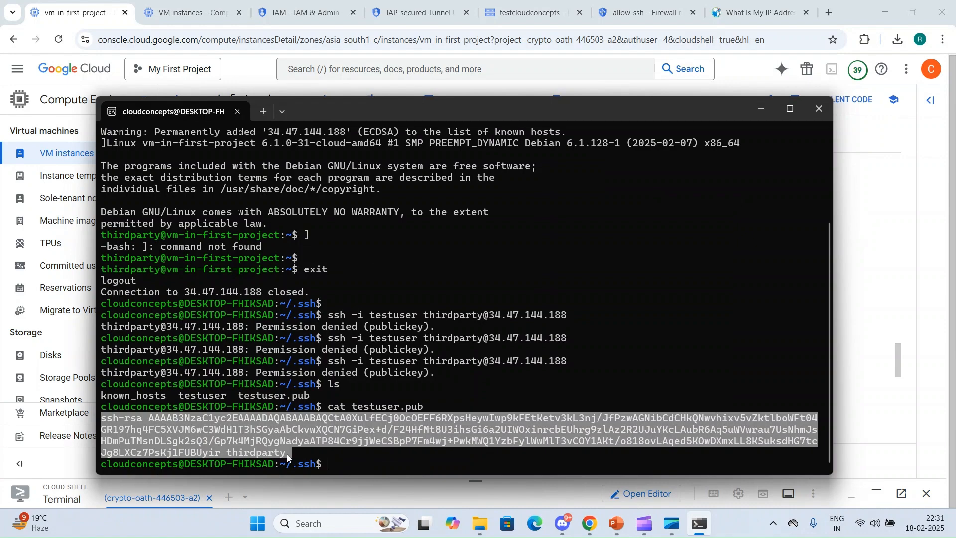
{"action": "key", "text": "ctrl+c"}
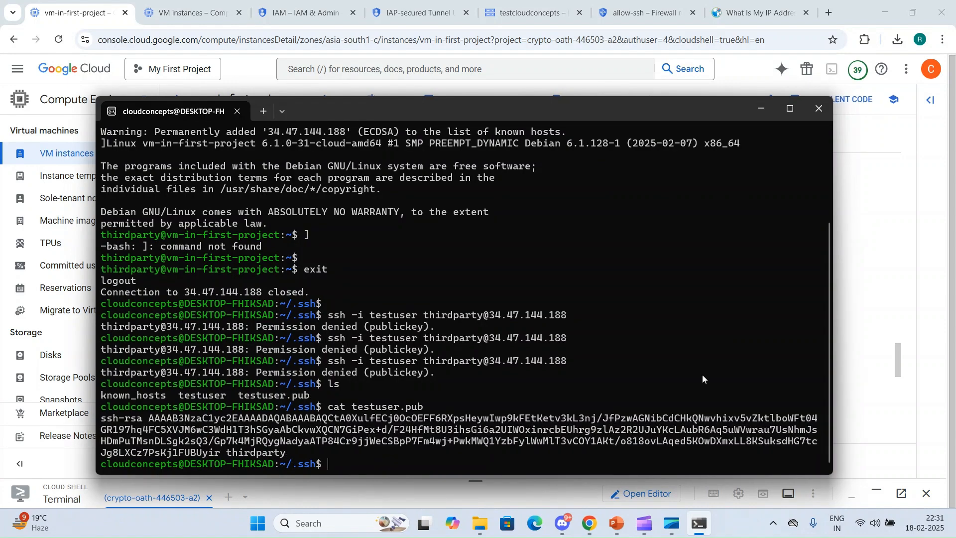
Back in the browser, add the copied public key as SSH key 3 of vm-in-first-project and save the instance
{"action": "key", "text": "alt+Tab"}
{"action": "left_click", "coordinate": [333, 100]}
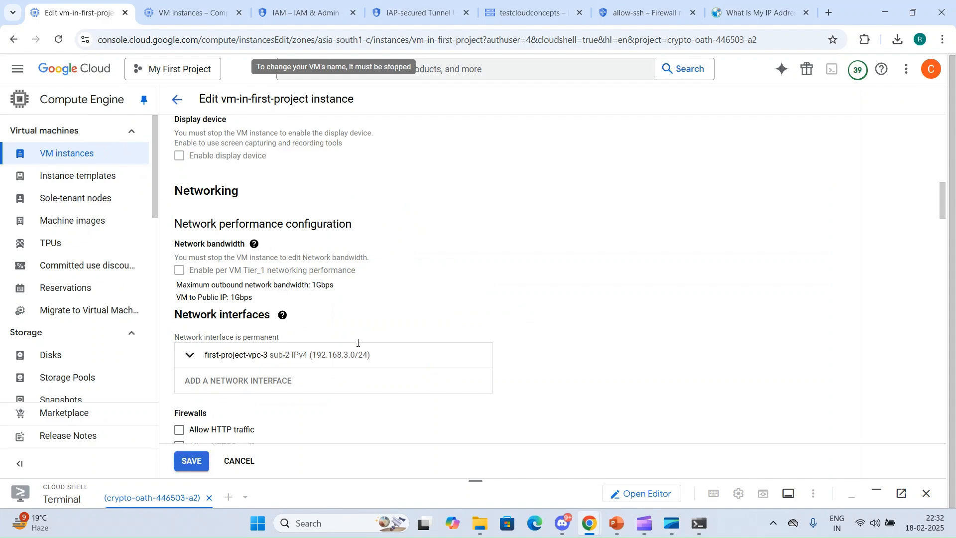
{"action": "scroll", "coordinate": [357, 342], "scroll_direction": "down", "scroll_amount": 10}
{"action": "scroll", "coordinate": [357, 345], "scroll_direction": "down", "scroll_amount": 3}
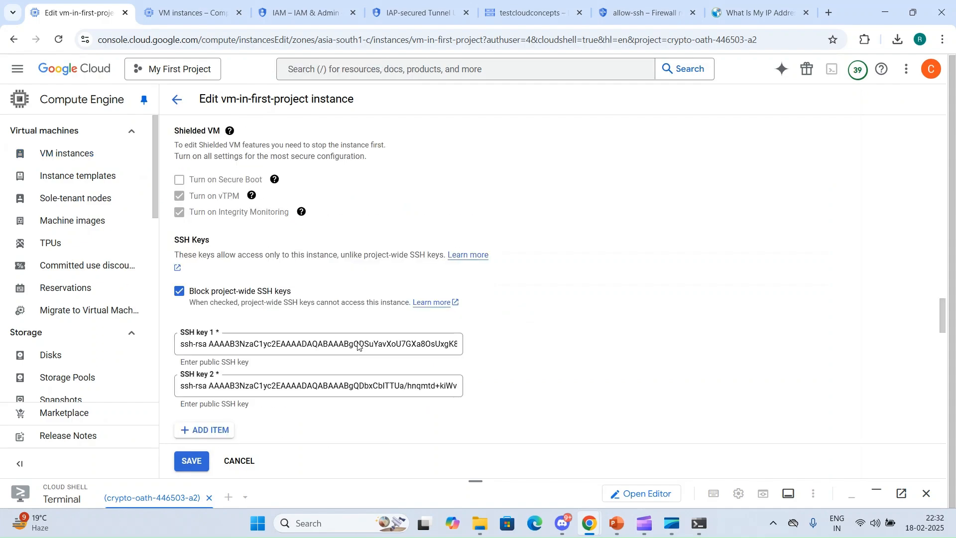
{"action": "scroll", "coordinate": [252, 404], "scroll_direction": "down", "scroll_amount": 1}
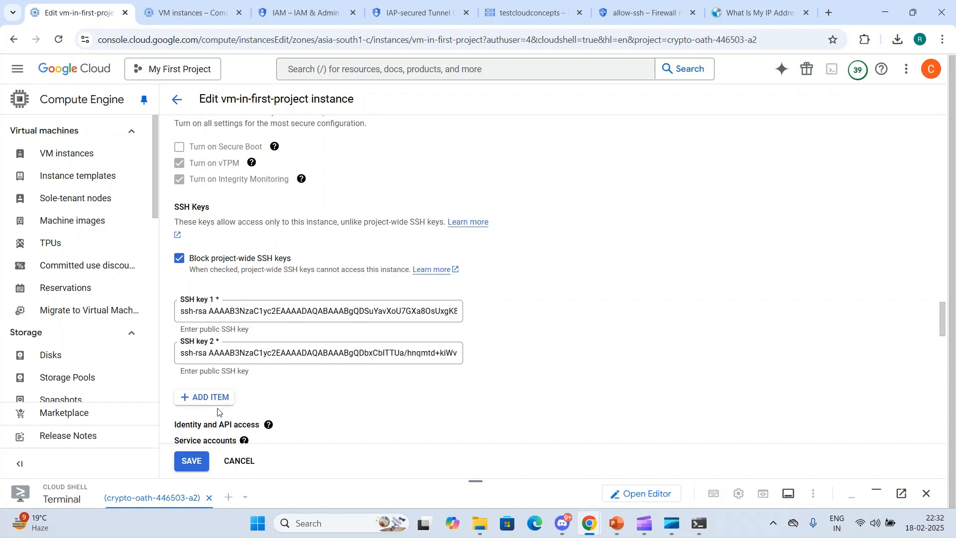
{"action": "left_click", "coordinate": [221, 398]}
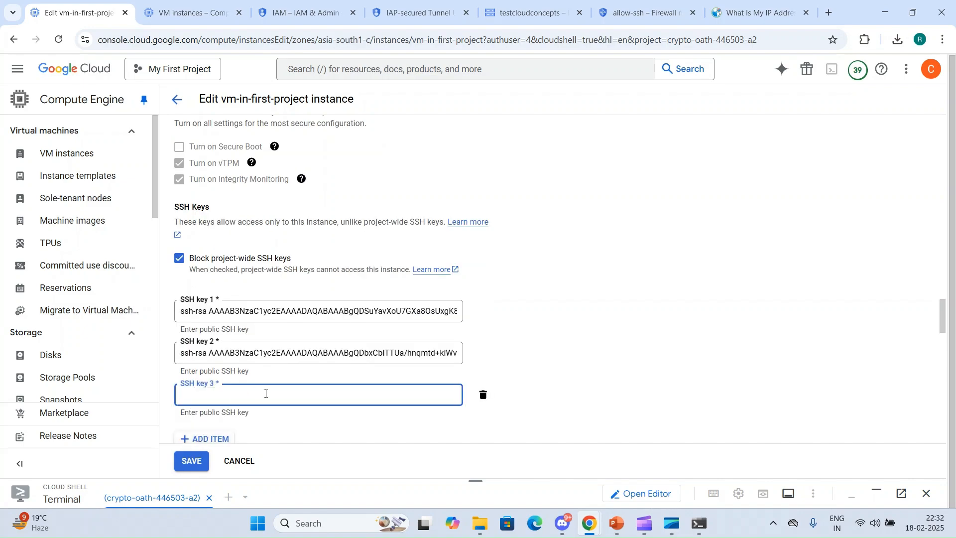
{"action": "key", "text": "ctrl+v"}
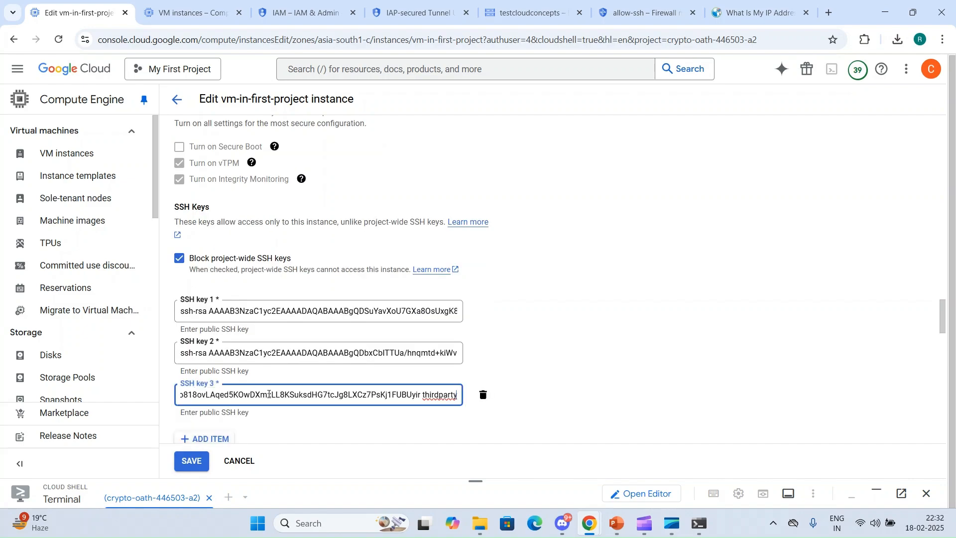
{"action": "left_click", "coordinate": [191, 462]}
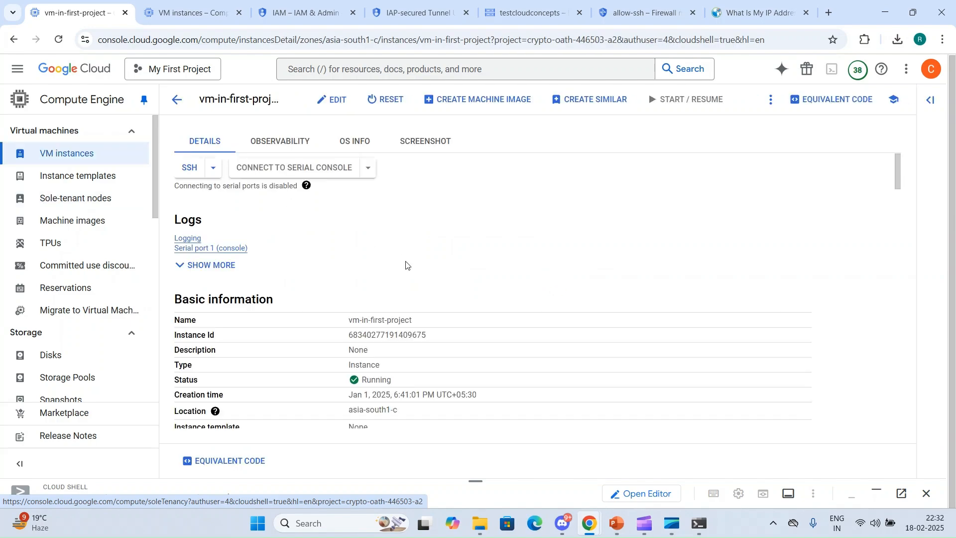
{"action": "left_click", "coordinate": [699, 524]}
{"action": "key", "text": "Return"}
{"action": "key", "text": "Return"}
{"action": "type", "text": "cat testuser.pub"}
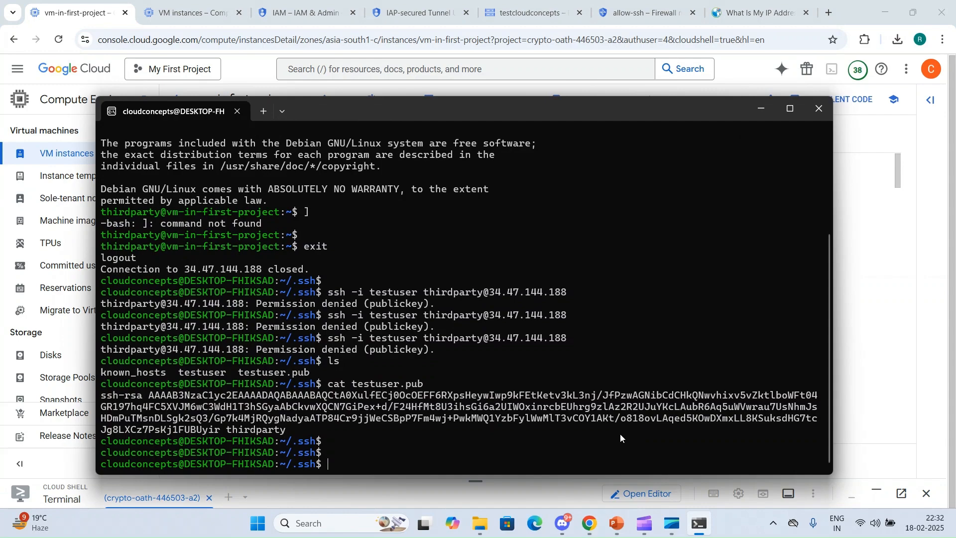
{"action": "key", "text": "Return"}
{"action": "key", "text": "Up"}
{"action": "key", "text": "Up"}
{"action": "key", "text": "Up"}
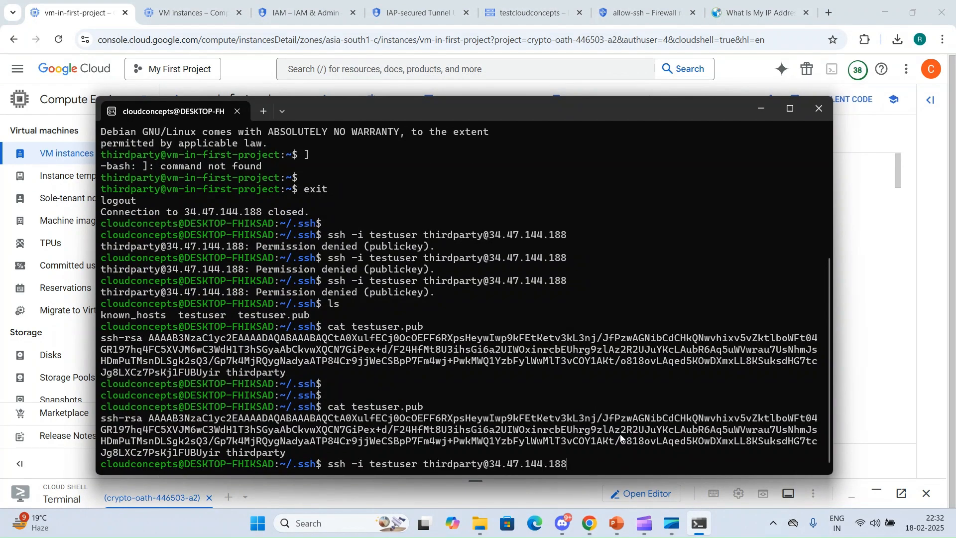
{"action": "key", "text": "Return"}
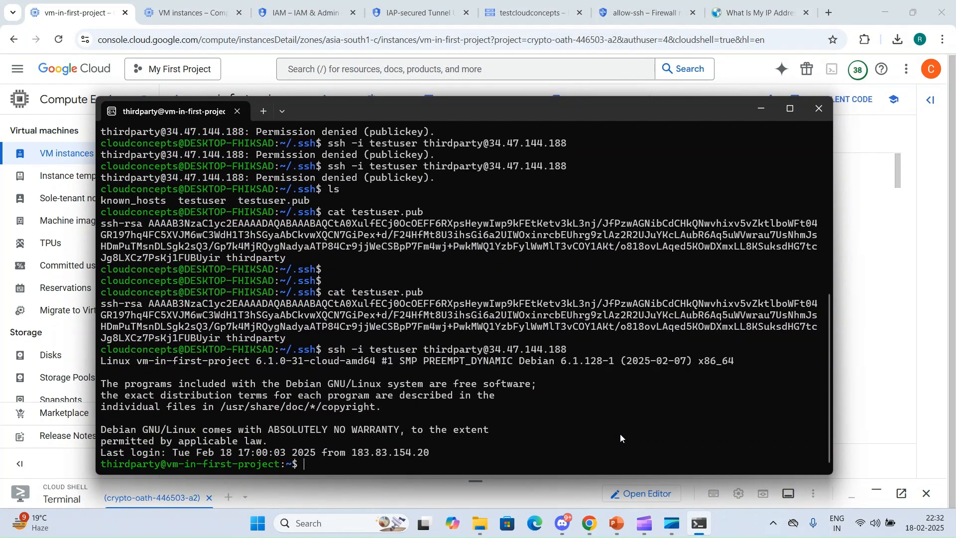
{"action": "key", "text": "Return"}
{"action": "key", "text": "Return"}
{"action": "key", "text": "Return"}
{"action": "type", "text": "exi"}
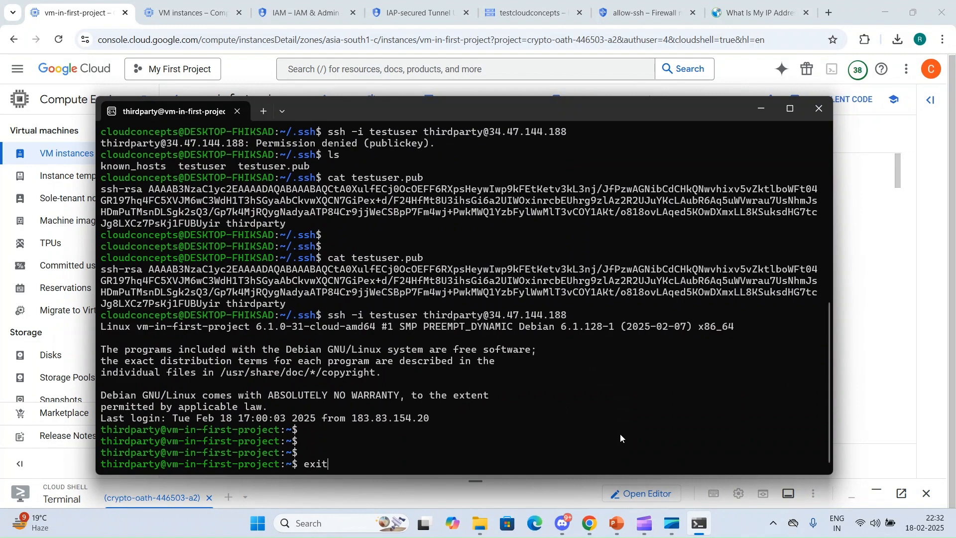
{"action": "type", "text": "t"}
{"action": "key", "text": "BackSpace"}
{"action": "key", "text": "BackSpace"}
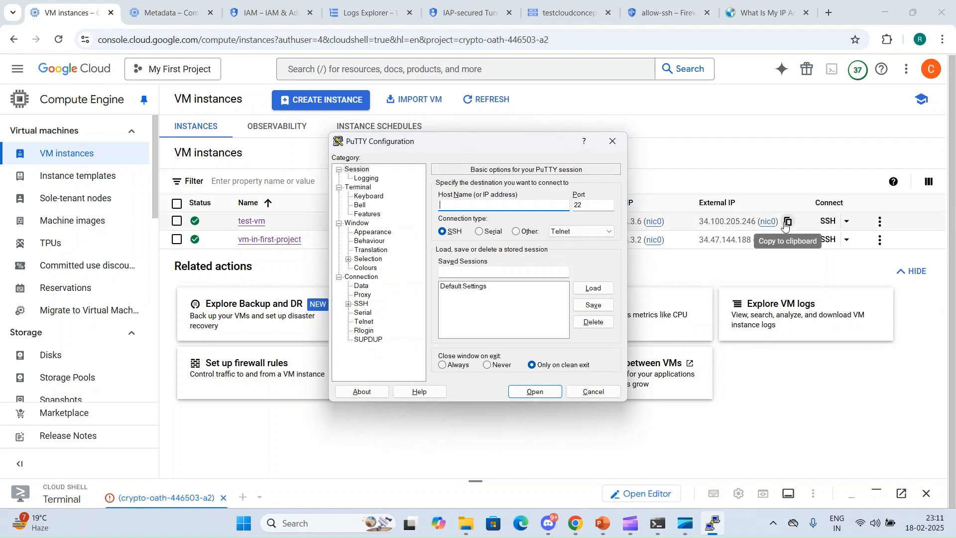
Copy test-vm's external IP address from the VM instances list and enter it as the host name in PuTTY
{"action": "left_click", "coordinate": [788, 222]}
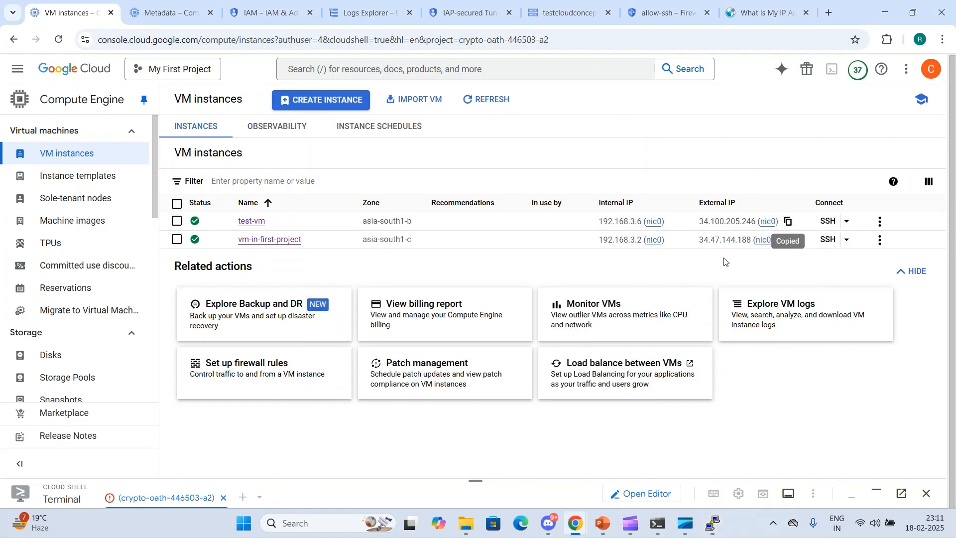
{"action": "left_click", "coordinate": [713, 523]}
{"action": "key", "text": "ctrl+v"}
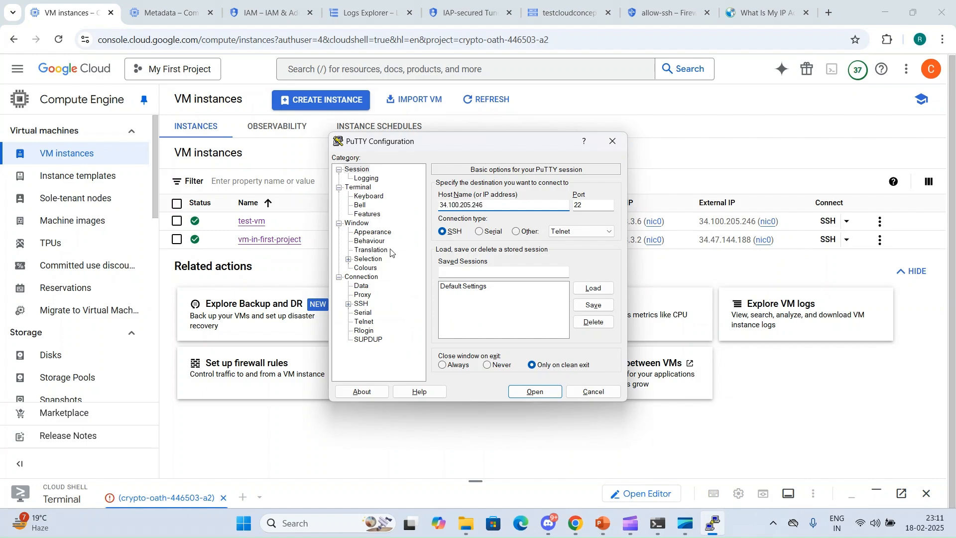
Set the SSH authentication private key file to testuser from the .ssh folder, showing all file types
{"action": "left_click", "coordinate": [348, 304]}
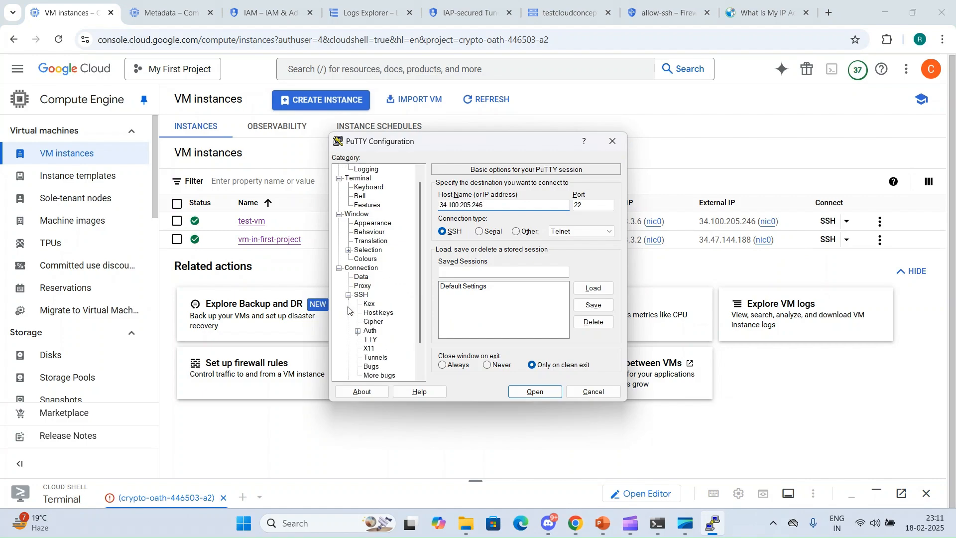
{"action": "left_click", "coordinate": [357, 330]}
{"action": "left_click", "coordinate": [387, 339]}
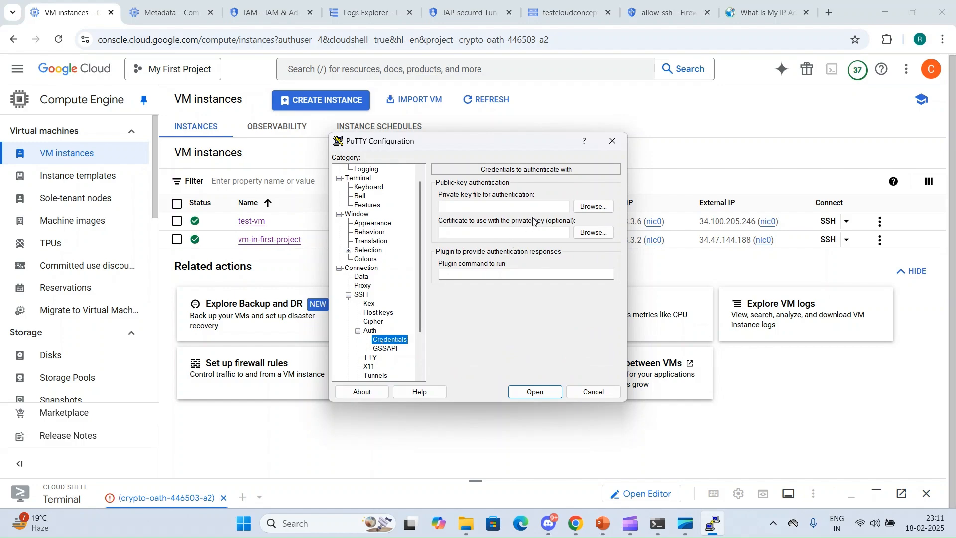
{"action": "left_click", "coordinate": [578, 208]}
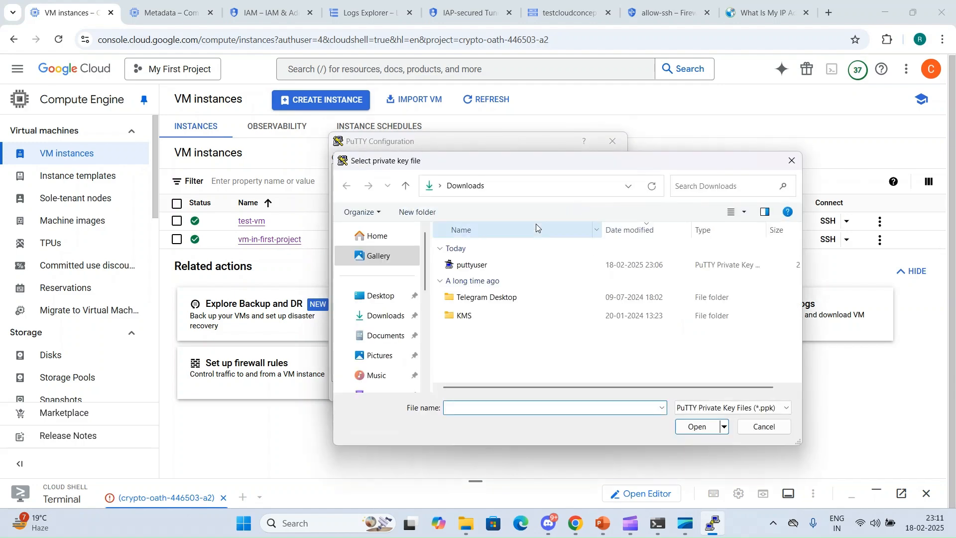
{"action": "scroll", "coordinate": [379, 306], "scroll_direction": "down", "scroll_amount": 5}
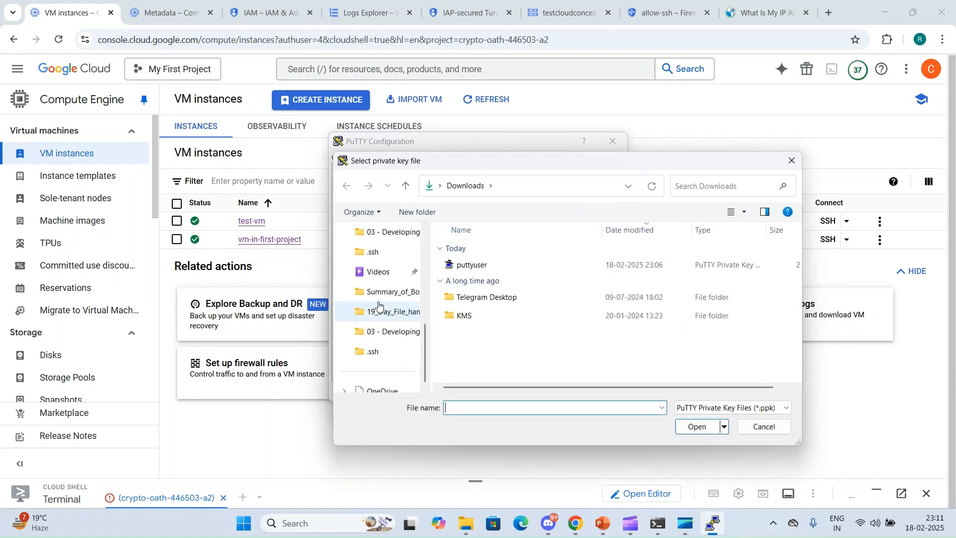
{"action": "left_click", "coordinate": [375, 351]}
{"action": "left_click", "coordinate": [748, 408]}
{"action": "left_click", "coordinate": [711, 427]}
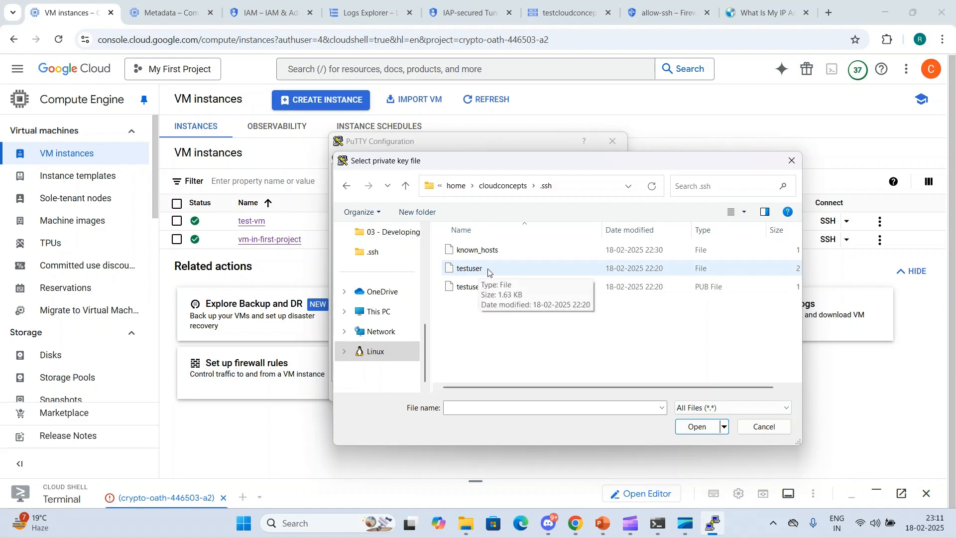
{"action": "double_click", "coordinate": [483, 270]}
Try to open the PuTTY session to 34.100.205.246 and log in as thirdparty
{"action": "left_click", "coordinate": [537, 391]}
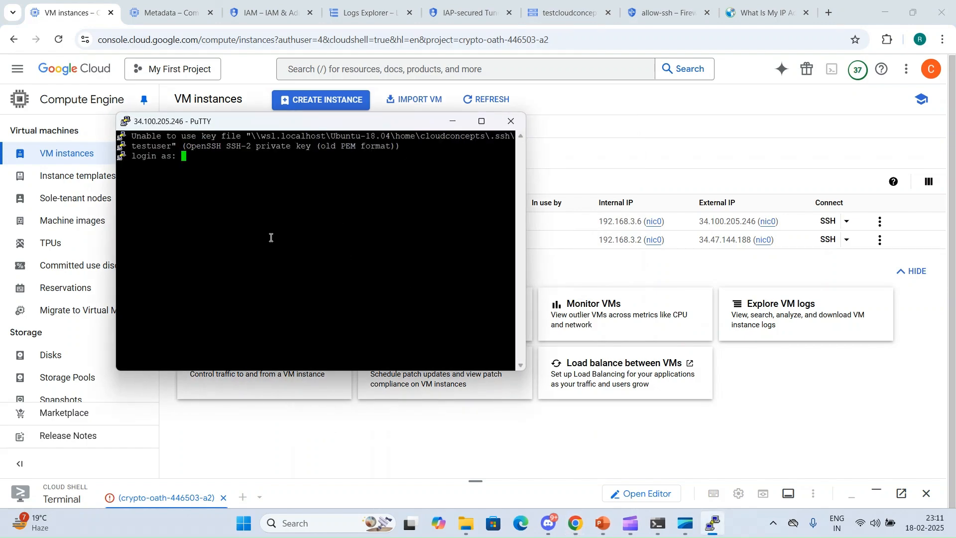
{"action": "type", "text": "thirdparty"}
{"action": "key", "text": "Return"}
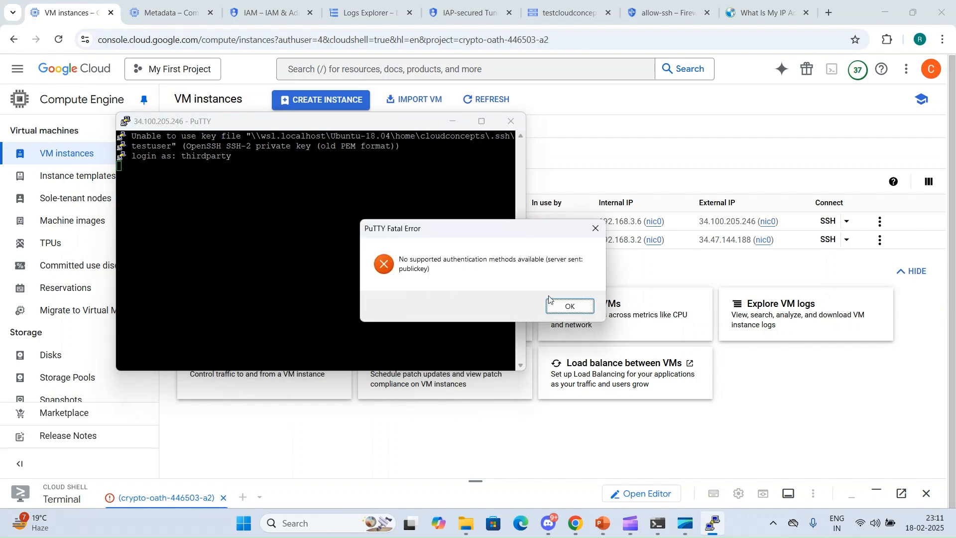
{"action": "left_click", "coordinate": [562, 308]}
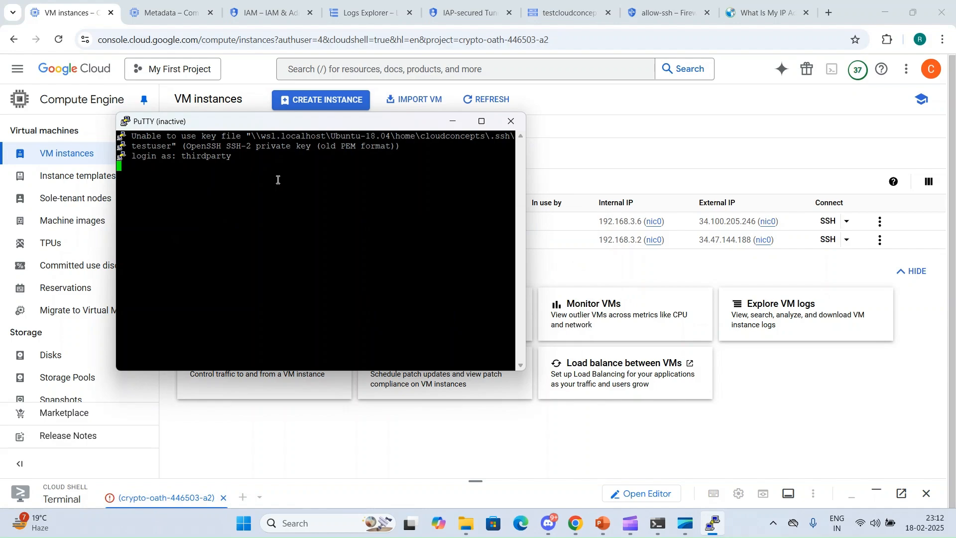
In PuTTY Key Generator, load the existing testuser private key from the .ssh folder
{"action": "left_click_drag", "start_coordinate": [503, 134], "coordinate": [645, 143]}
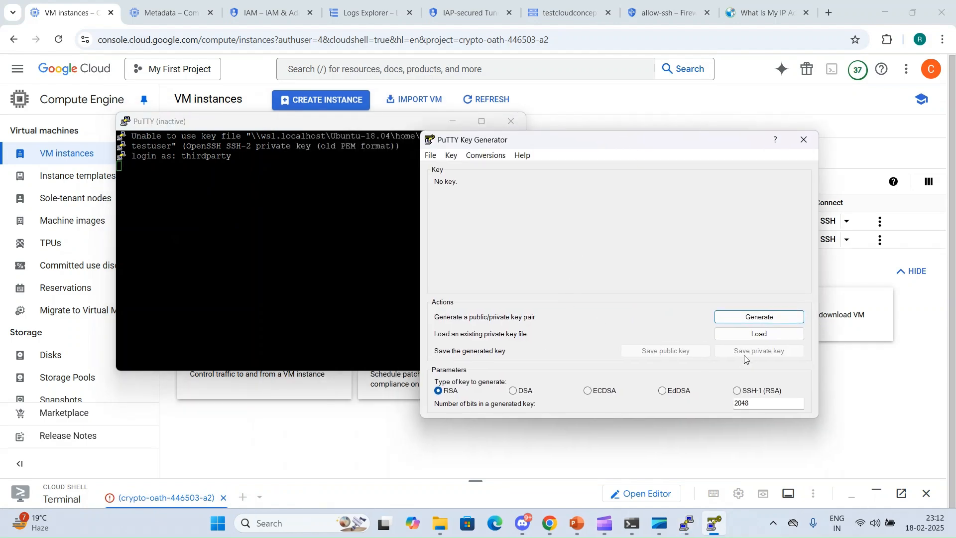
{"action": "left_click", "coordinate": [759, 334]}
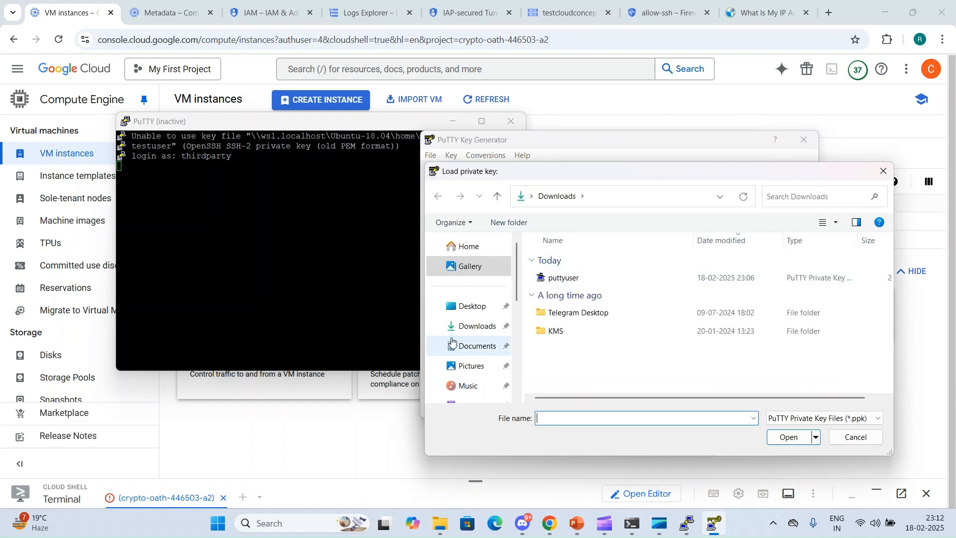
{"action": "scroll", "coordinate": [452, 342], "scroll_direction": "down", "scroll_amount": 5}
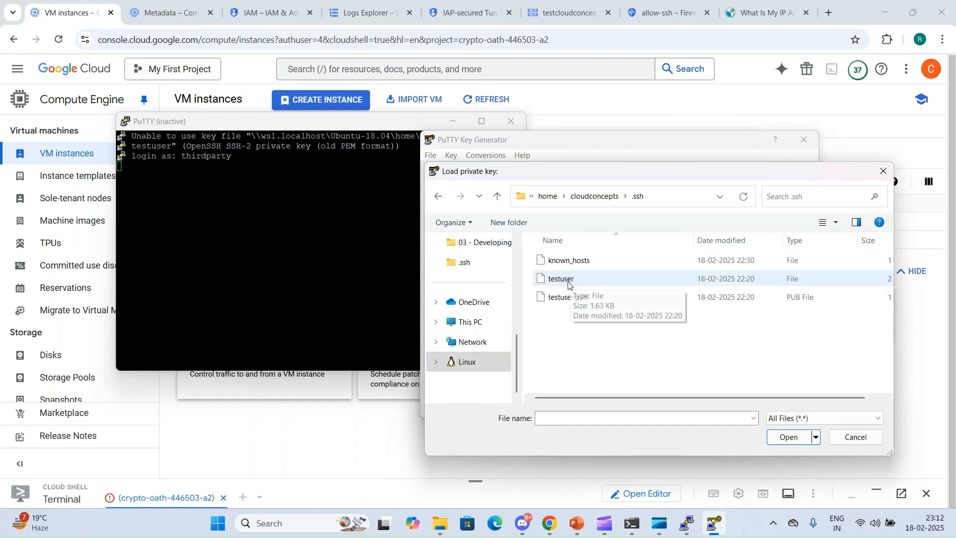
{"action": "double_click", "coordinate": [568, 282]}
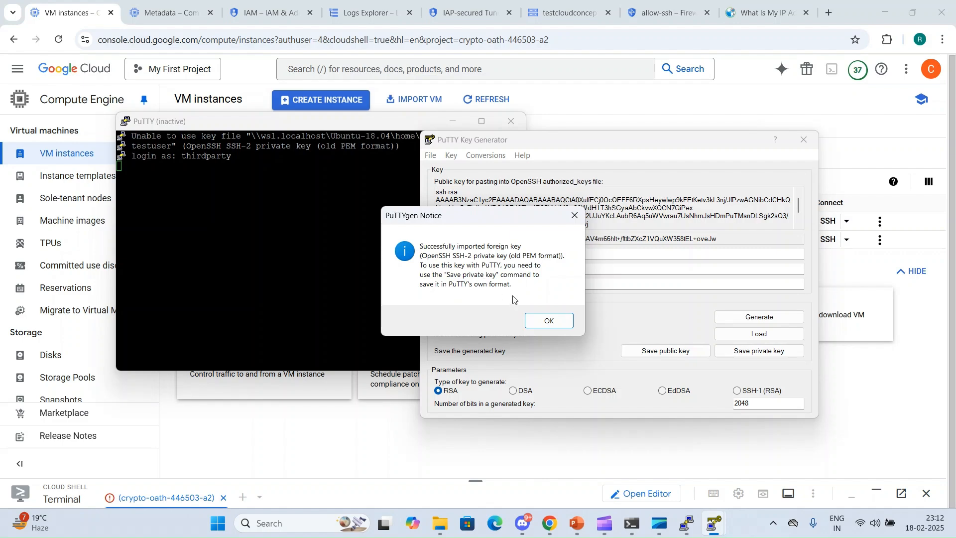
{"action": "left_click", "coordinate": [546, 321]}
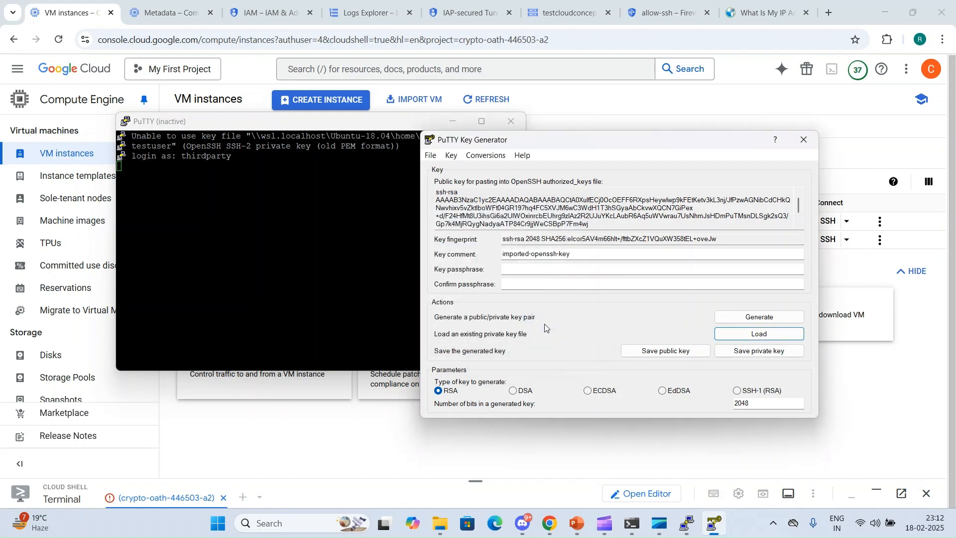
Set the key comment to thirdparty and save the private key without a passphrase as thirdparty in the .ssh folder
{"action": "left_click", "coordinate": [534, 253]}
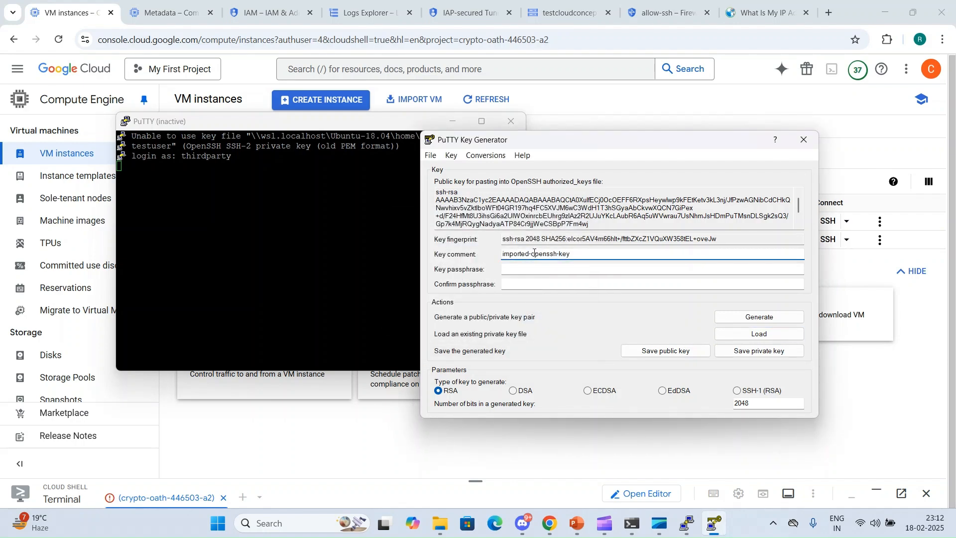
{"action": "key", "text": "ctrl+a"}
{"action": "key", "text": "BackSpace"}
{"action": "left_click", "coordinate": [764, 352]}
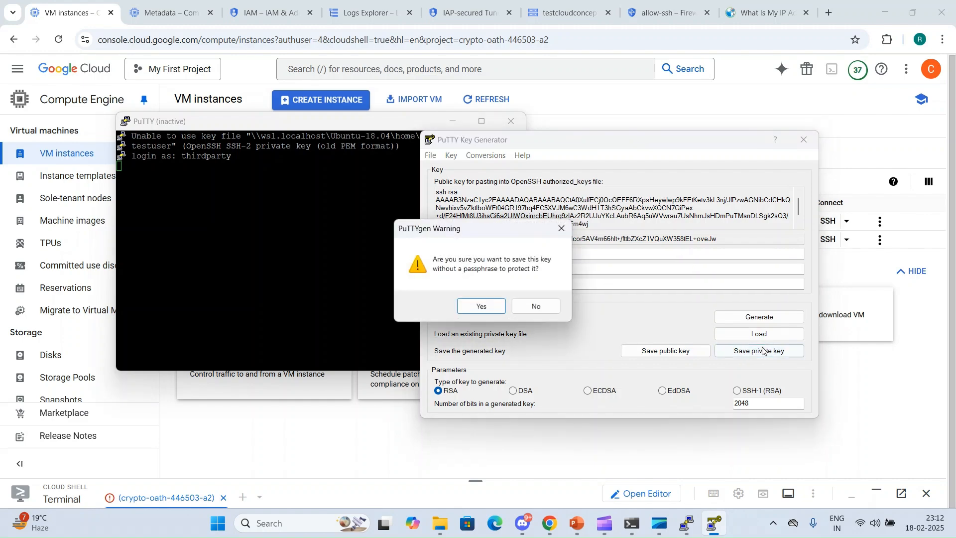
{"action": "left_click", "coordinate": [479, 307]}
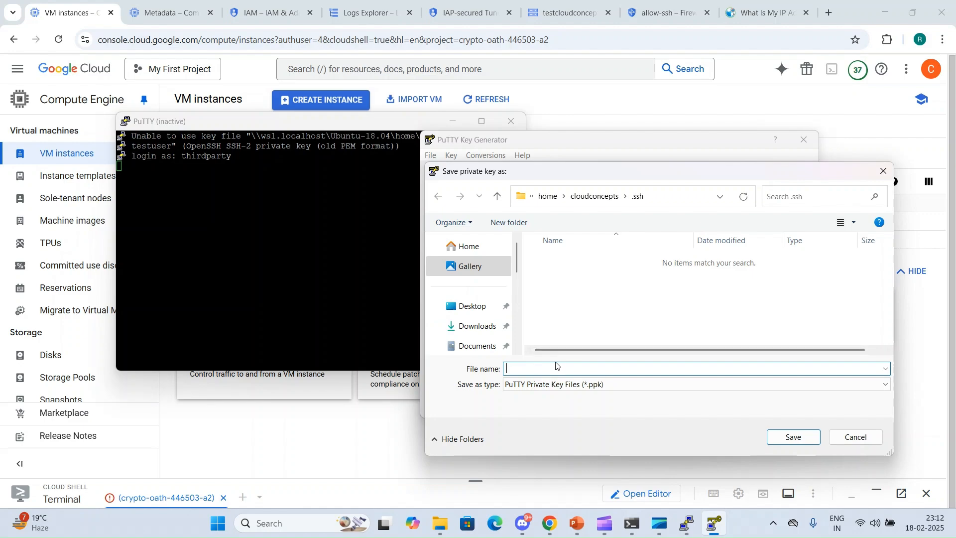
{"action": "type", "text": "thirdparty"}
{"action": "left_click", "coordinate": [771, 436]}
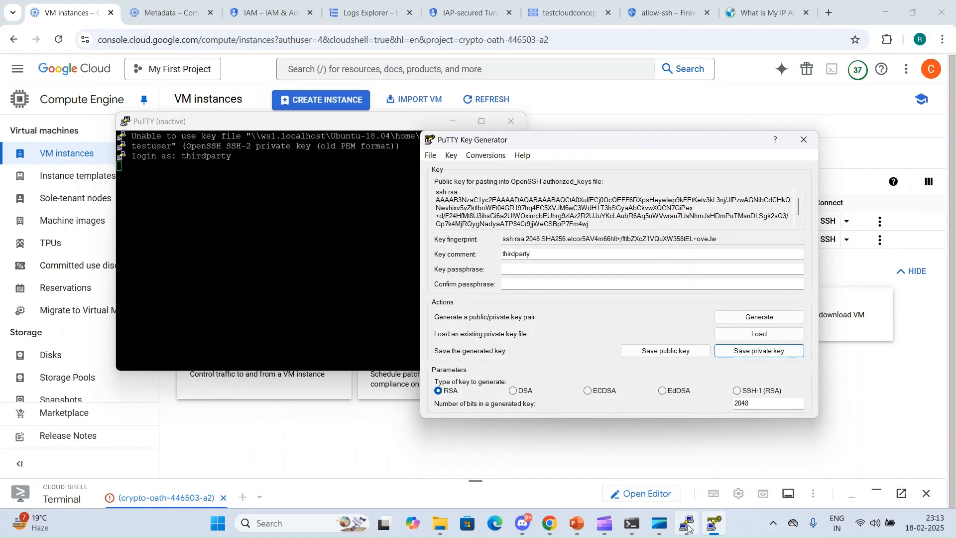
Configure a new PuTTY session to 34.100.205.246 that authenticates with the thirdparty private key file
{"action": "right_click", "coordinate": [272, 127]}
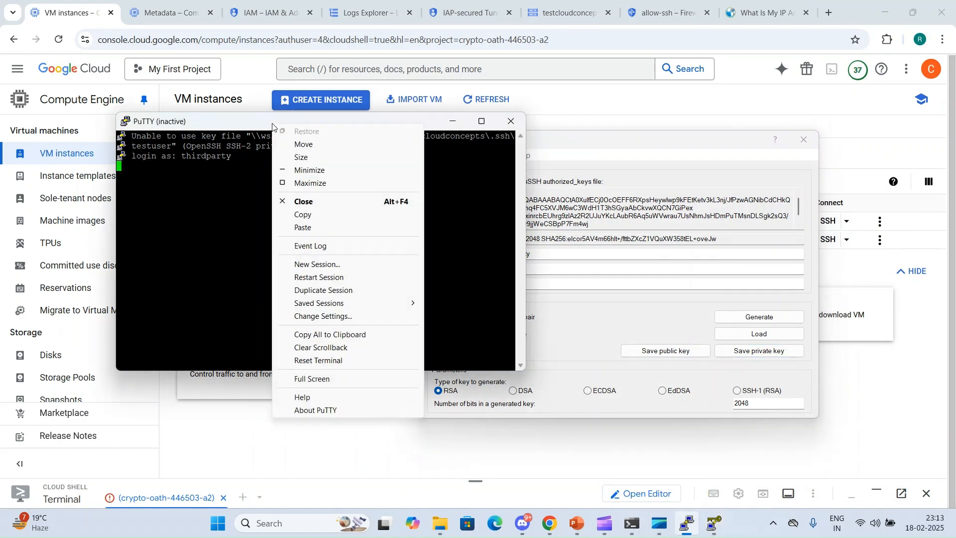
{"action": "left_click", "coordinate": [313, 264]}
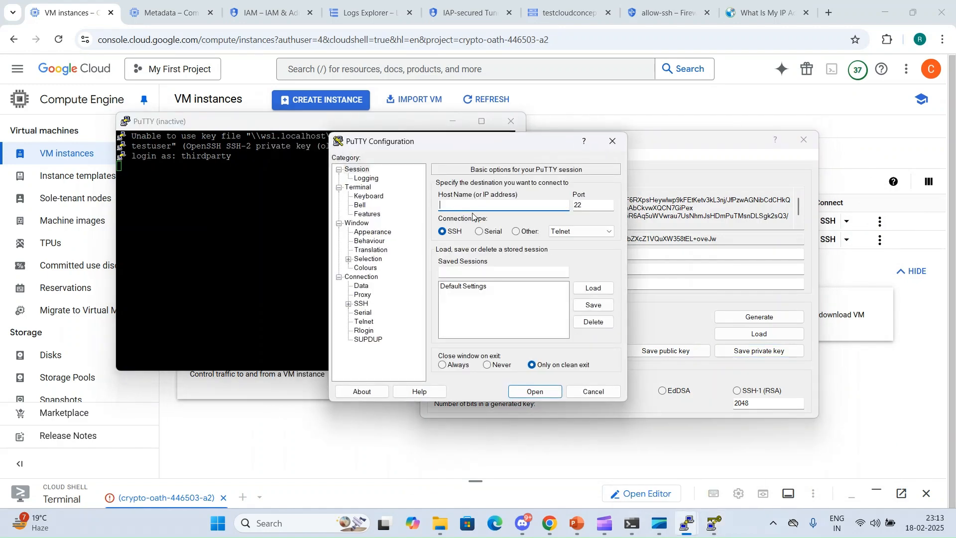
{"action": "left_click", "coordinate": [355, 303]}
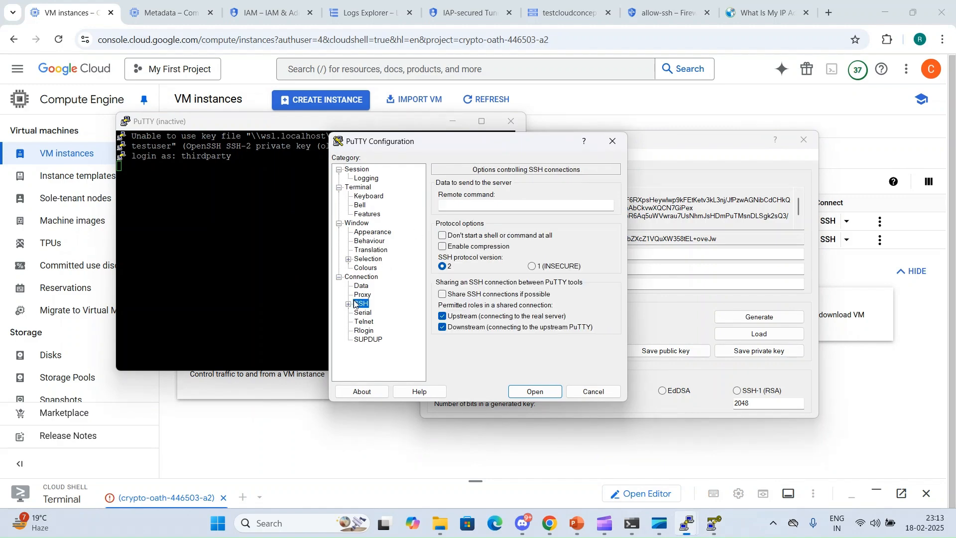
{"action": "double_click", "coordinate": [352, 305]}
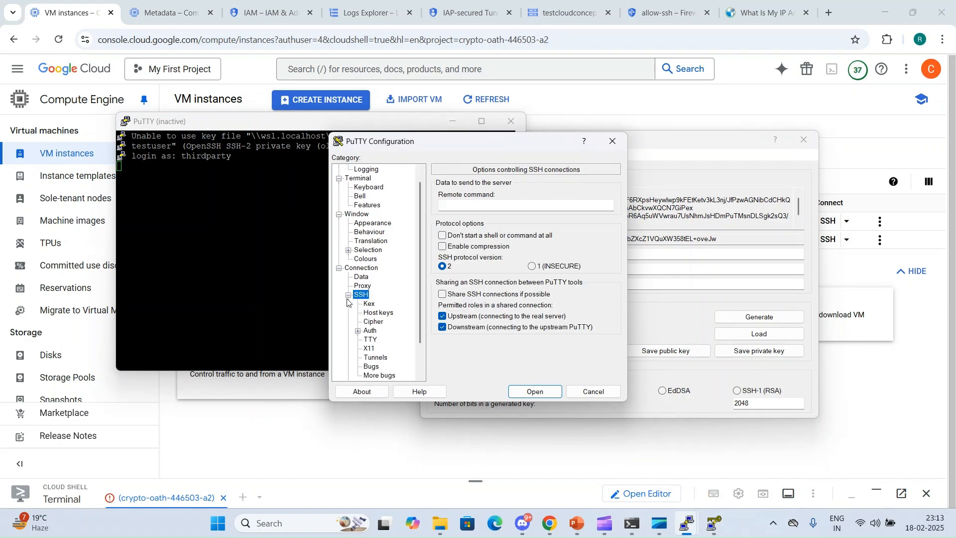
{"action": "left_click", "coordinate": [358, 330]}
{"action": "left_click", "coordinate": [388, 341]}
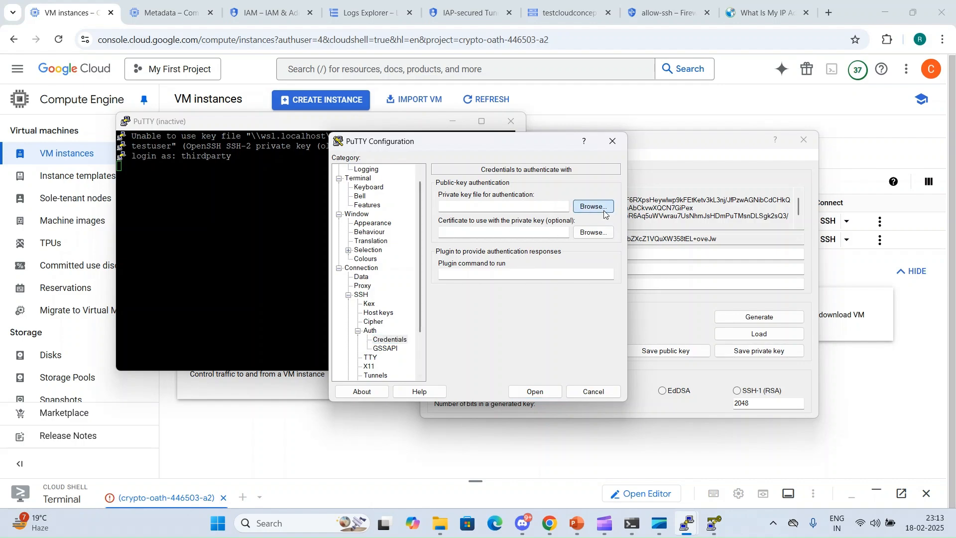
{"action": "left_click", "coordinate": [591, 206]}
{"action": "double_click", "coordinate": [457, 311]}
Open the session, log in to test-vm as thirdparty and run ls
{"action": "left_click", "coordinate": [536, 390]}
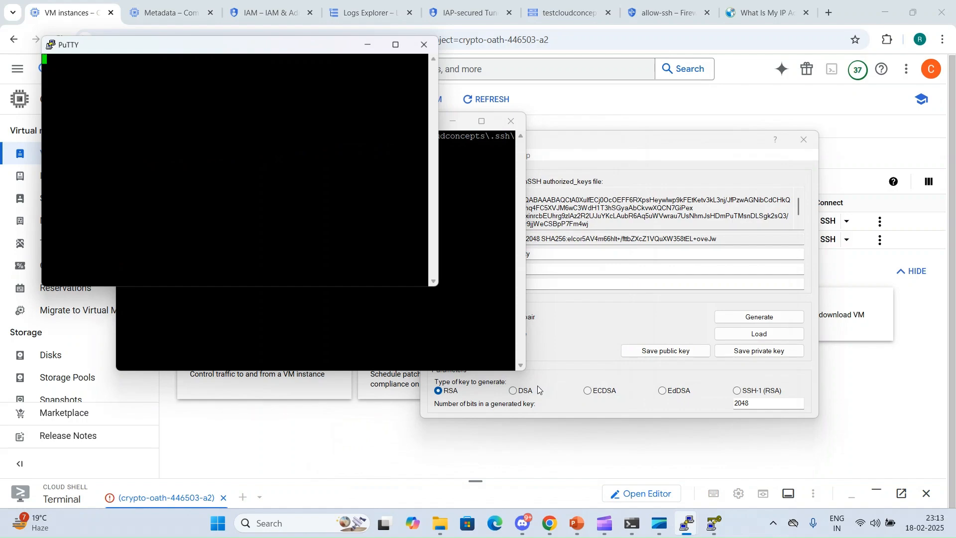
{"action": "type", "text": "thir"}
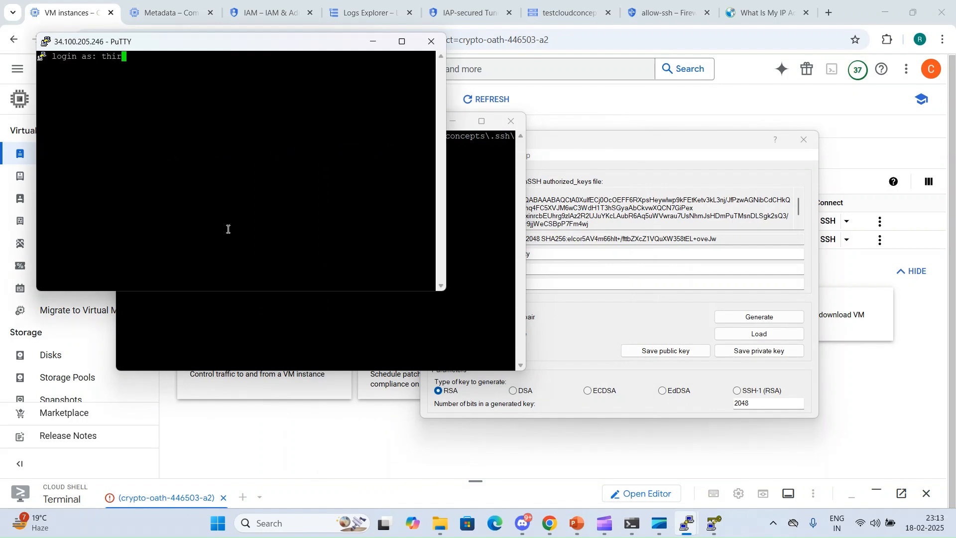
{"action": "type", "text": "dparty"}
{"action": "key", "text": "Return"}
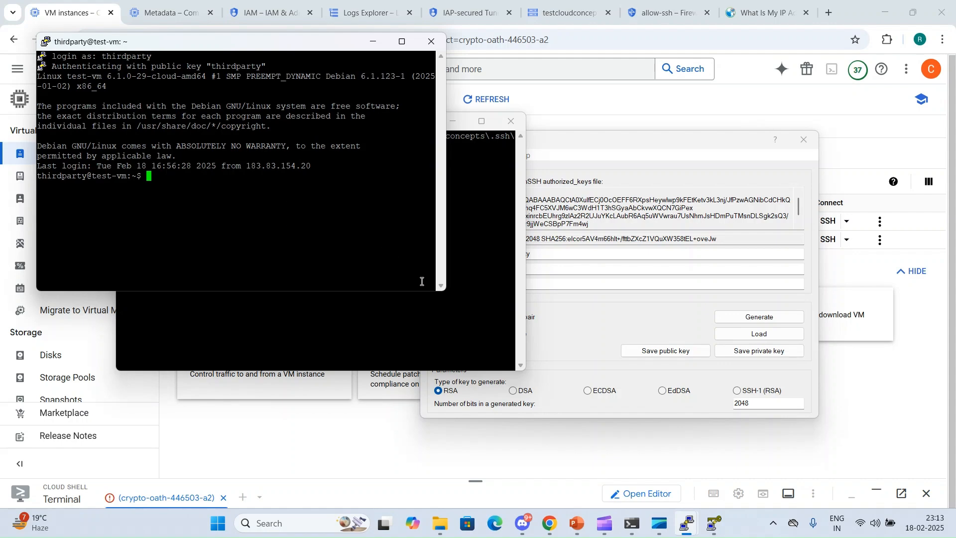
{"action": "key", "text": "Return"}
{"action": "type", "text": "ls"}
{"action": "key", "text": "Return"}
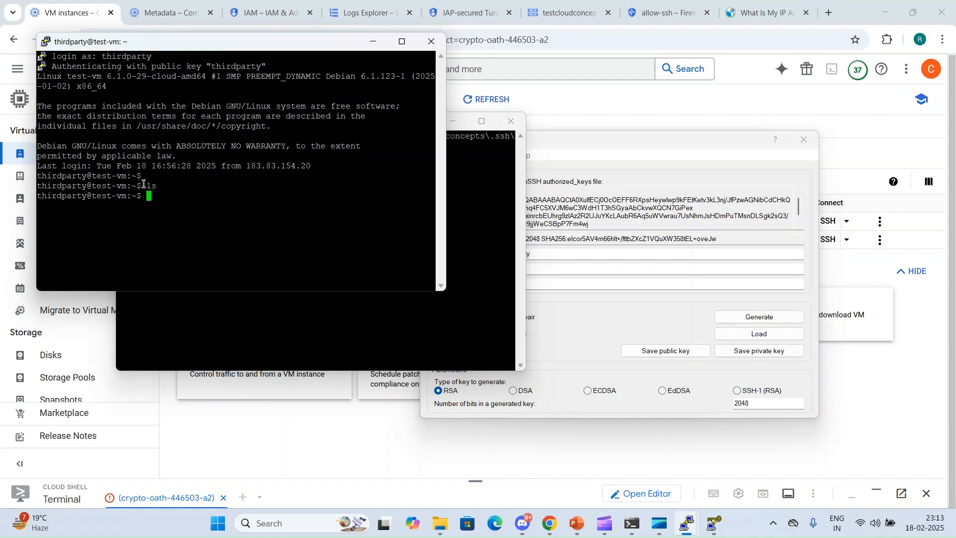
Close the test-vm PuTTY session and the inactive PuTTY window
{"action": "left_click", "coordinate": [431, 41]}
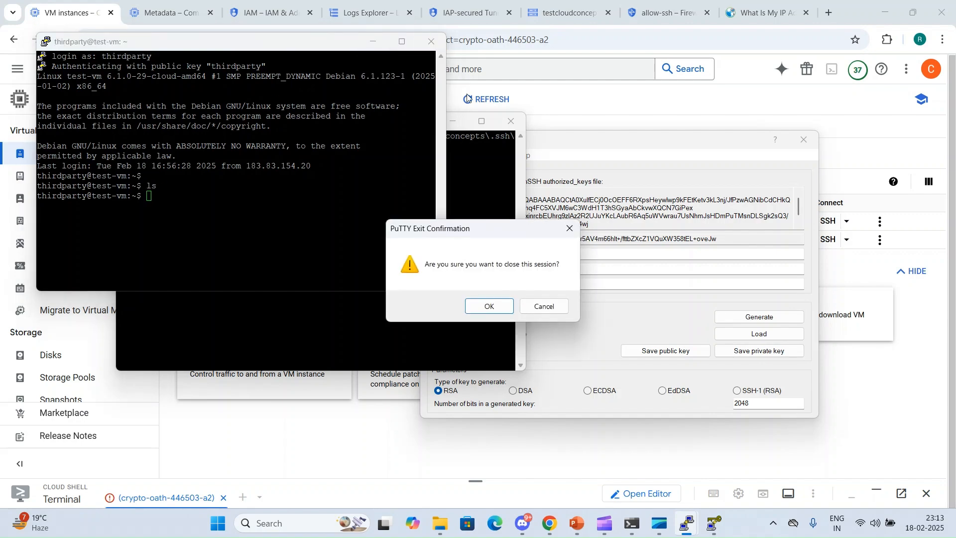
{"action": "left_click", "coordinate": [490, 305]}
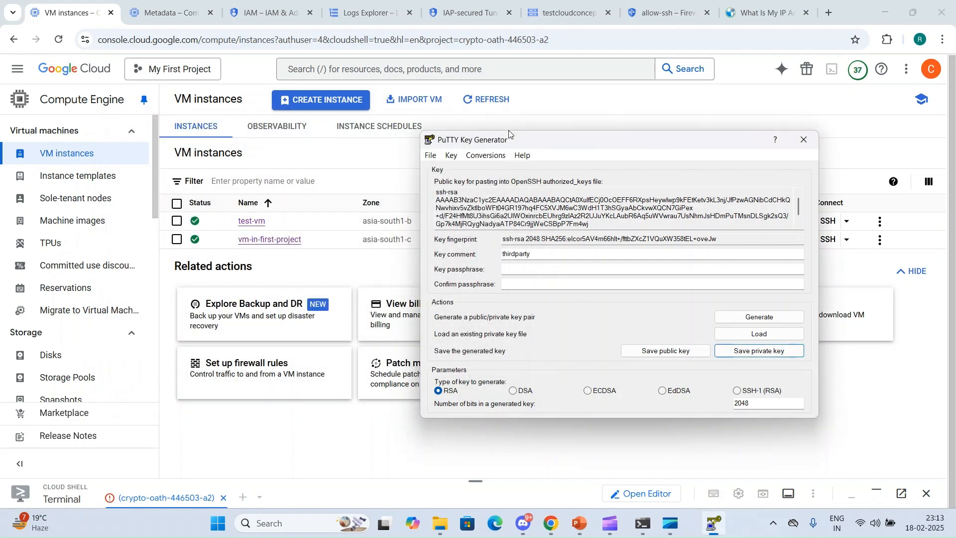
{"action": "left_click", "coordinate": [511, 121]}
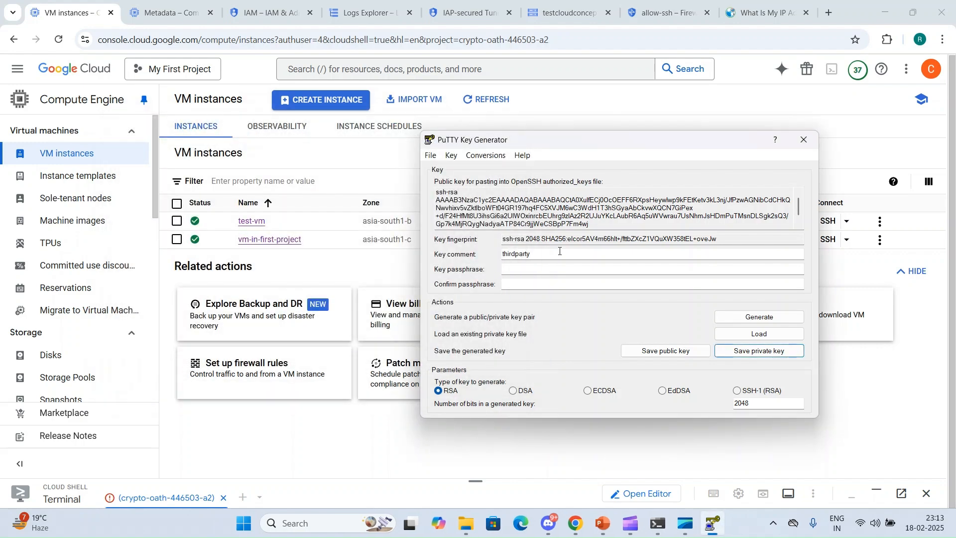
Generate a new 2048-bit RSA key pair in PuTTY Key Generator with the key comment puttyuser
{"action": "left_click", "coordinate": [731, 320]}
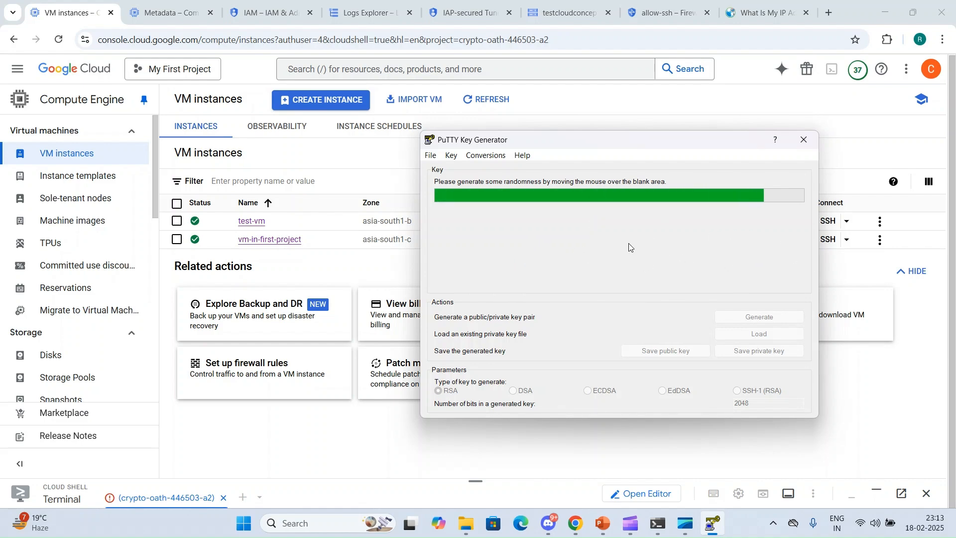
{"action": "double_click", "coordinate": [544, 254]}
{"action": "left_click", "coordinate": [543, 255]}
{"action": "key", "text": "ctrl+a"}
{"action": "type", "text": "puttyuser"}
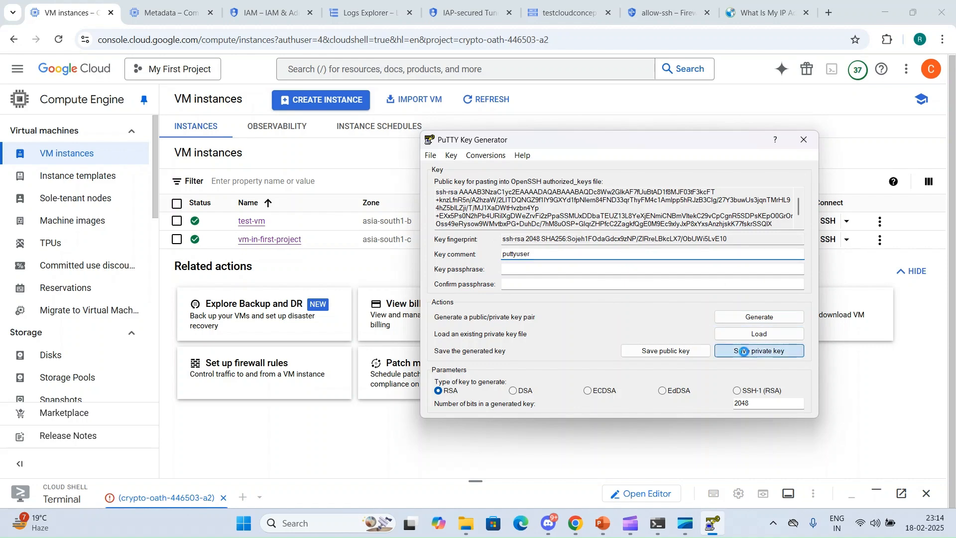
Save the new private key without a passphrase as puttyuser in the .ssh folder
{"action": "left_click", "coordinate": [745, 351]}
{"action": "left_click", "coordinate": [481, 305]}
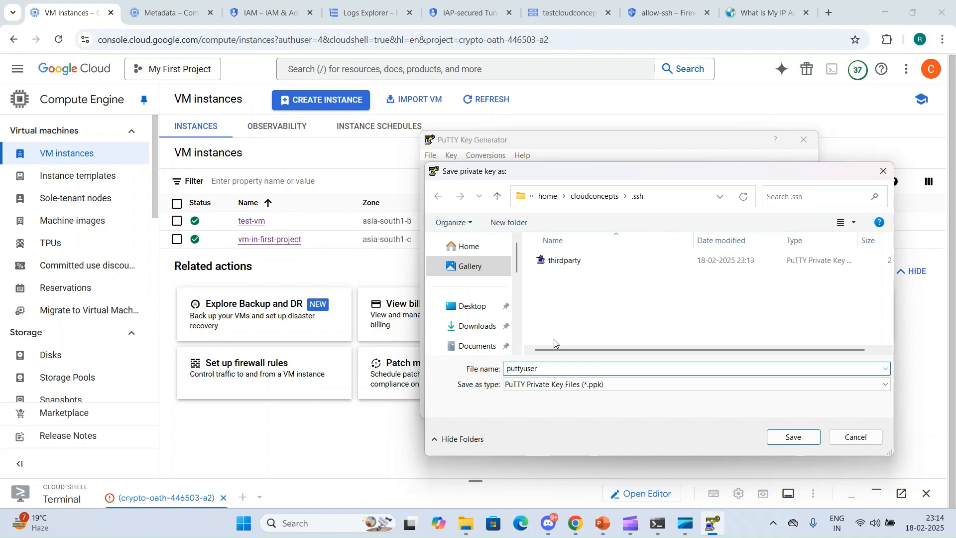
{"action": "left_click", "coordinate": [792, 438]}
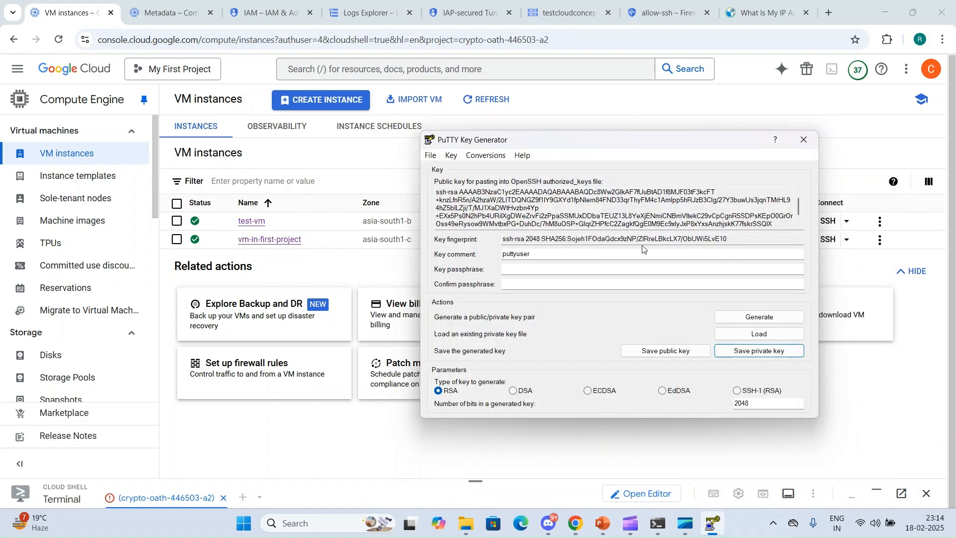
Copy the generated puttyuser public key and save it as a new SSH key in the project-level Compute Engine metadata
{"action": "left_click_drag", "start_coordinate": [437, 192], "coordinate": [735, 248]}
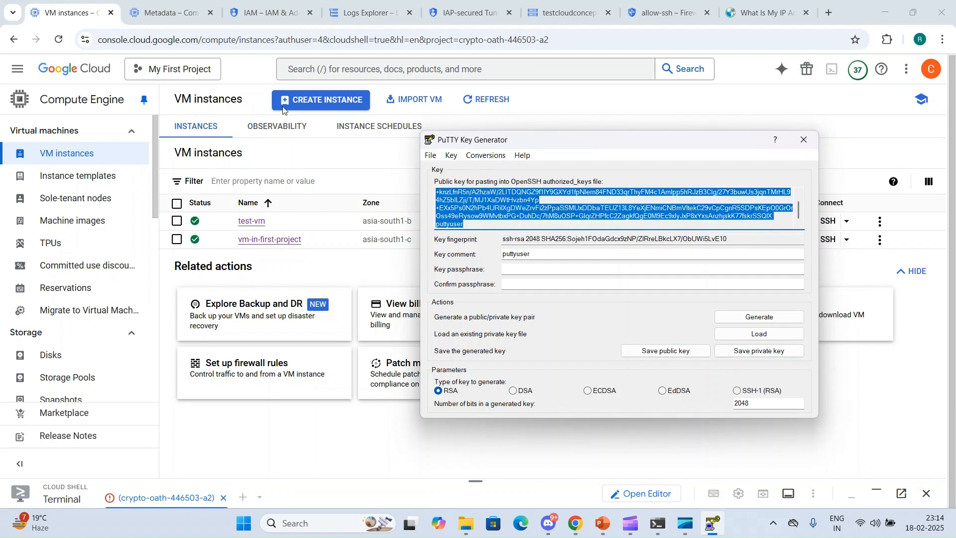
{"action": "left_click", "coordinate": [164, 13]}
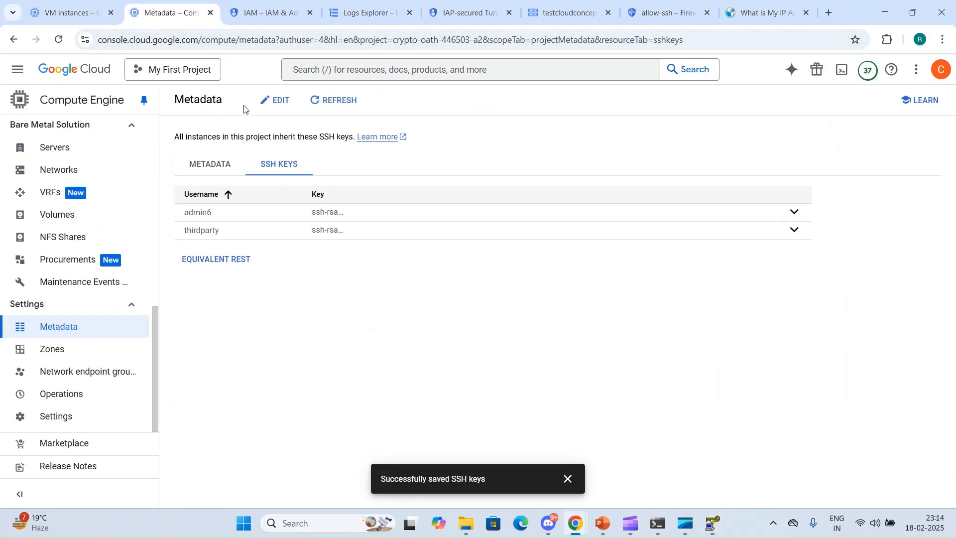
{"action": "left_click", "coordinate": [273, 100]}
{"action": "left_click", "coordinate": [213, 294]}
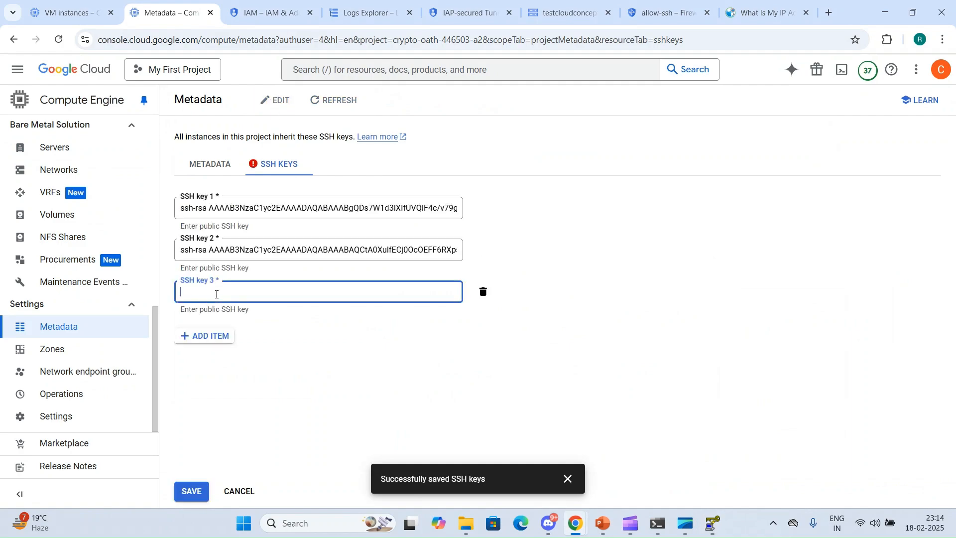
{"action": "key", "text": "ctrl+v"}
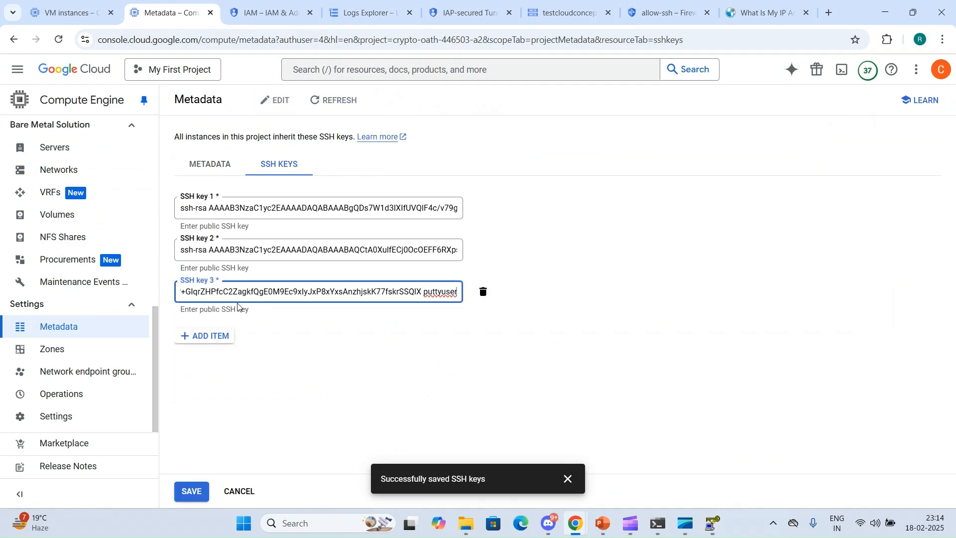
{"action": "left_click", "coordinate": [192, 492]}
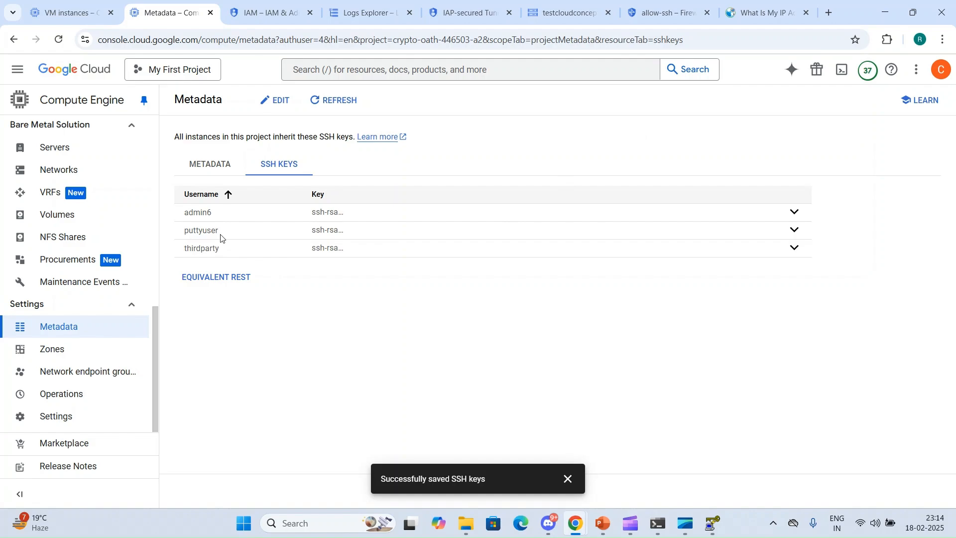
Copy test-vm's external IP and set it as the host name, 34.100.205.246, in a new PuTTY session
{"action": "left_click", "coordinate": [72, 10]}
{"action": "left_click", "coordinate": [787, 221]}
{"action": "left_click", "coordinate": [711, 523]}
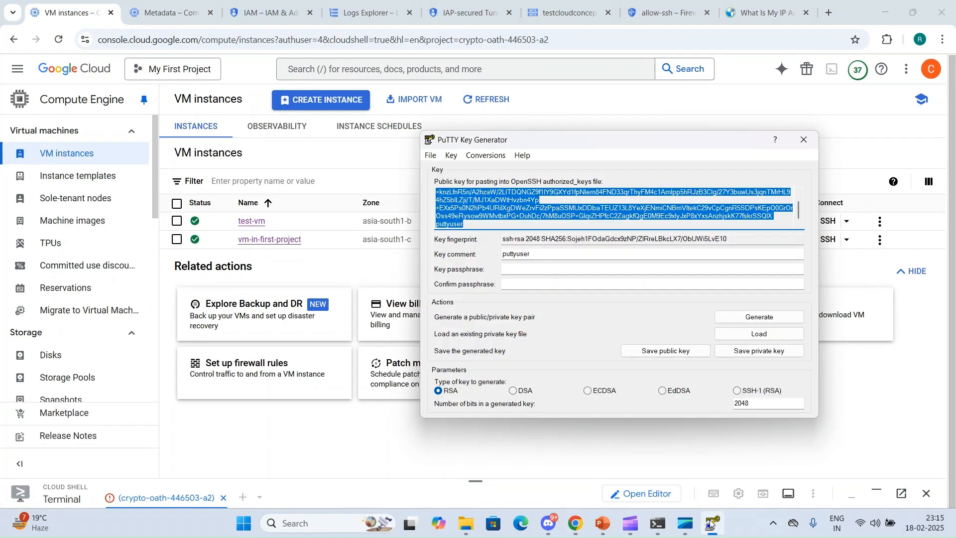
{"action": "key", "text": "super"}
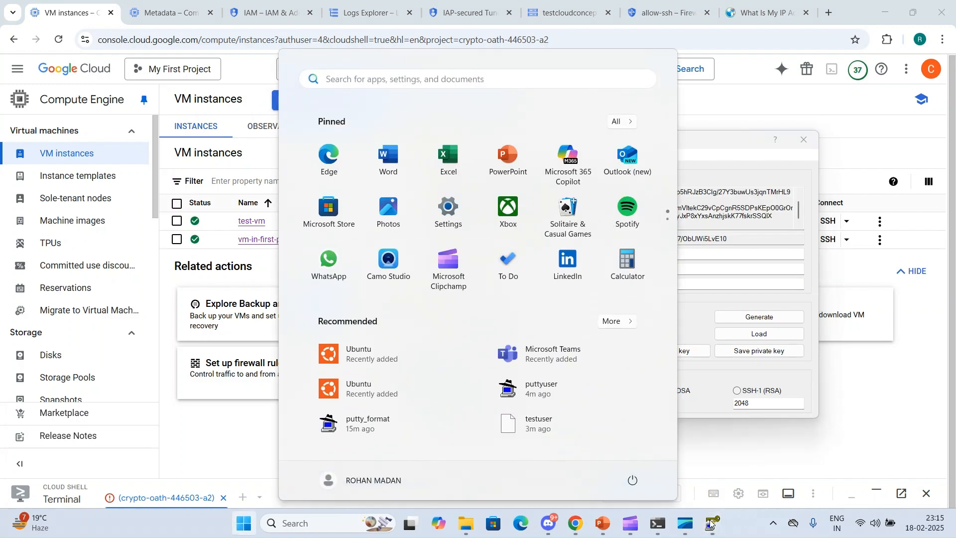
{"action": "type", "text": "putt"}
{"action": "key", "text": "Return"}
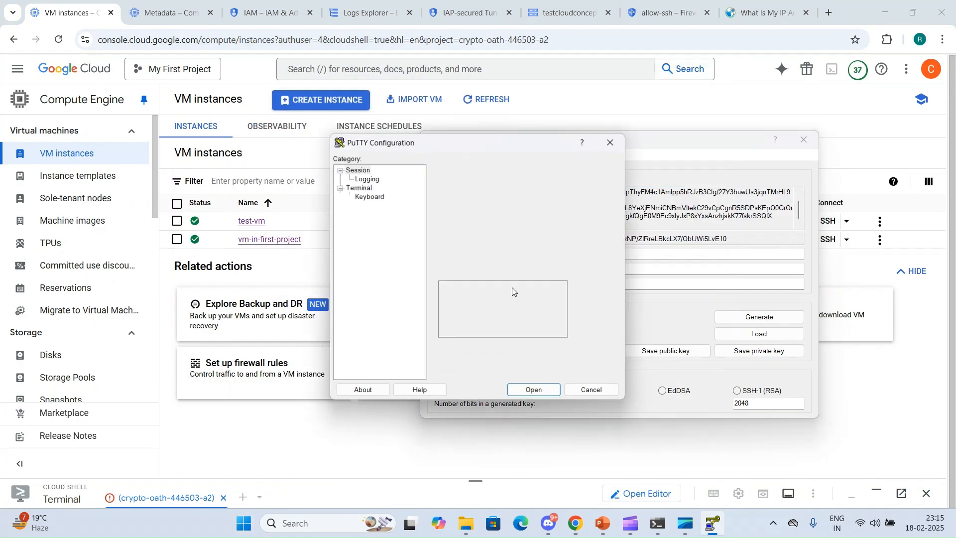
{"action": "key", "text": "ctrl+v"}
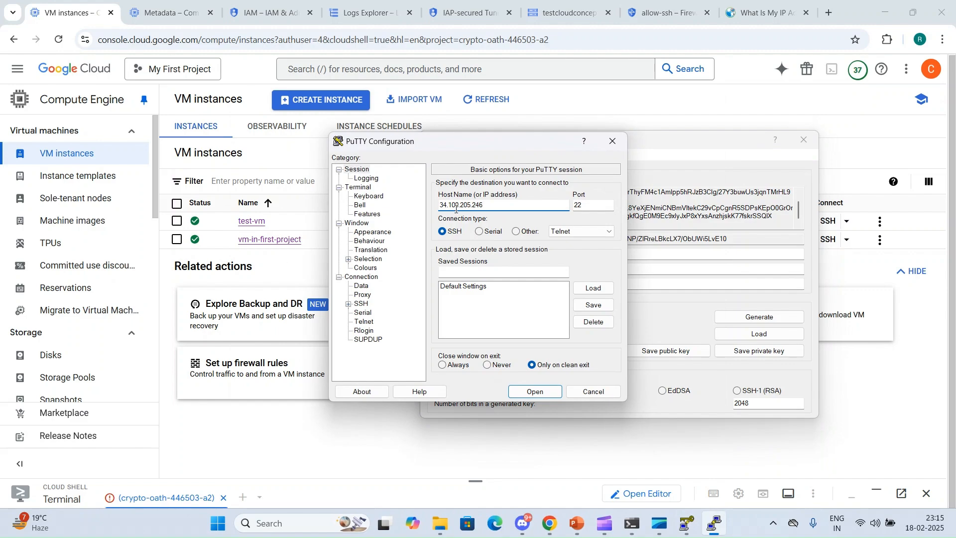
Set the puttyuser private key file as the SSH authentication credential for the test-vm session
{"action": "left_click", "coordinate": [349, 304]}
{"action": "left_click", "coordinate": [358, 331]}
{"action": "left_click", "coordinate": [390, 340]}
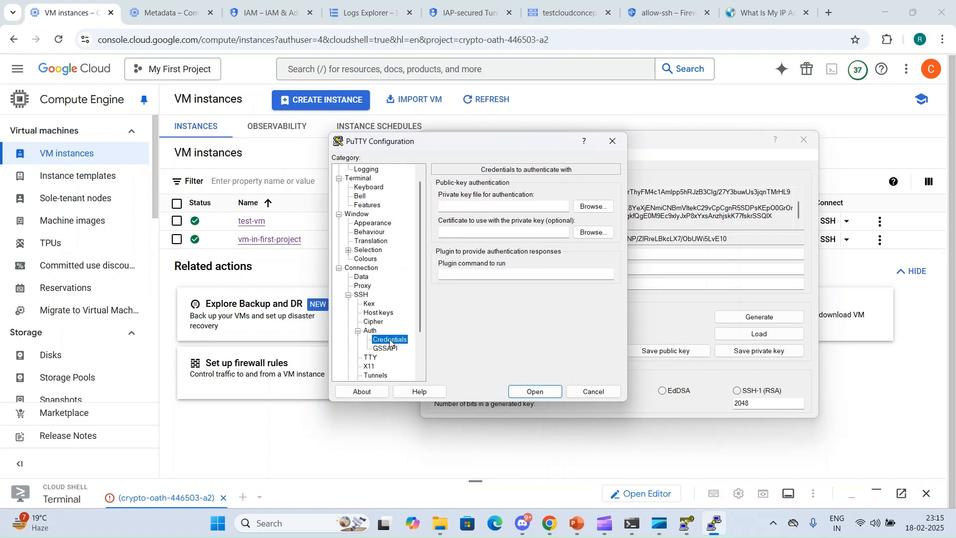
{"action": "left_click", "coordinate": [593, 206]}
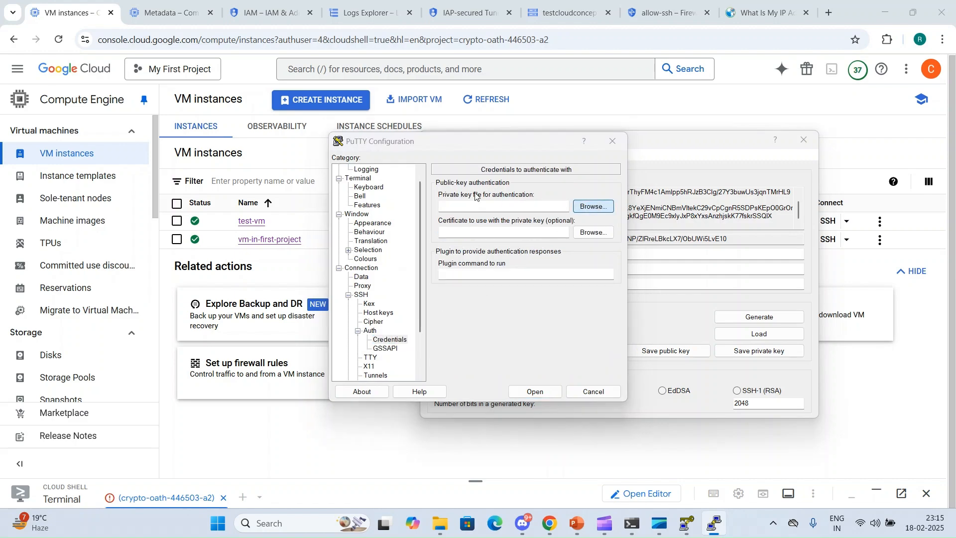
{"action": "double_click", "coordinate": [459, 250]}
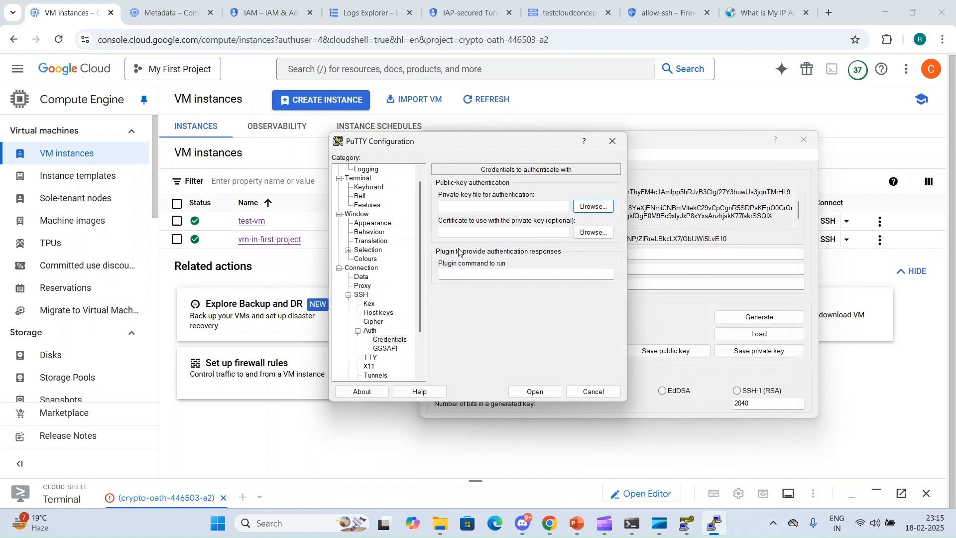
Open the session, log in to test-vm as puttyuser, maximize the terminal and run ls
{"action": "left_click", "coordinate": [538, 391]}
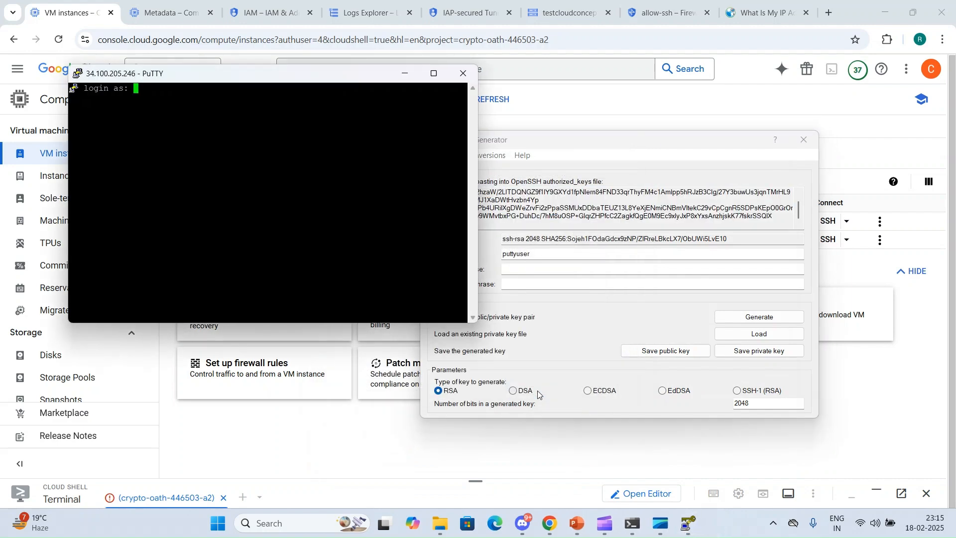
{"action": "type", "text": "puttyuser"}
{"action": "key", "text": "Return"}
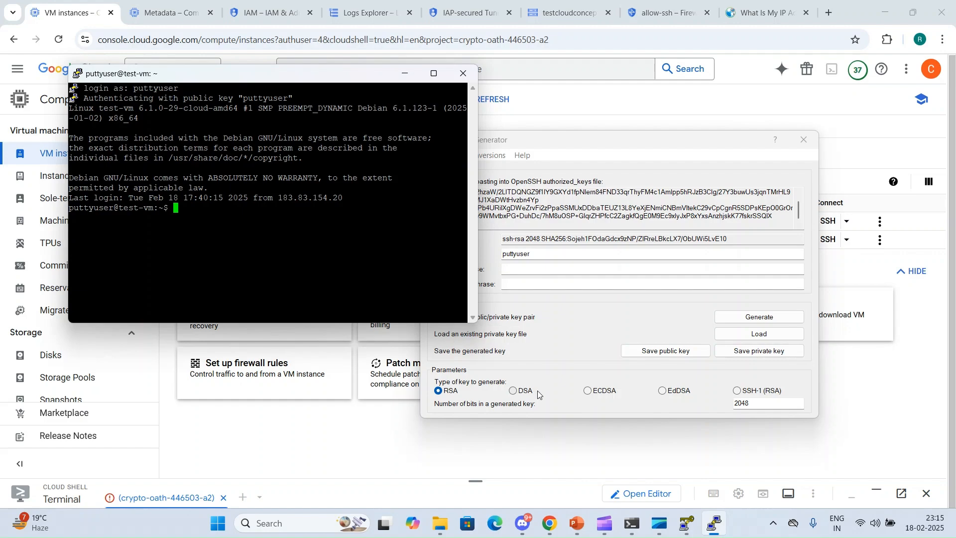
{"action": "double_click", "coordinate": [283, 76]}
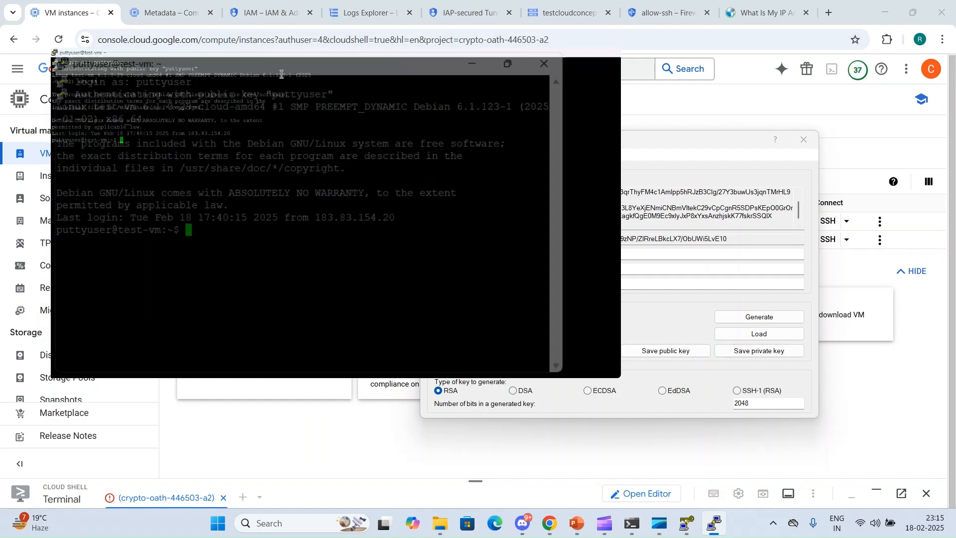
{"action": "left_click_drag", "start_coordinate": [4, 143], "coordinate": [171, 149]}
{"action": "type", "text": "ls"}
{"action": "key", "text": "Return"}
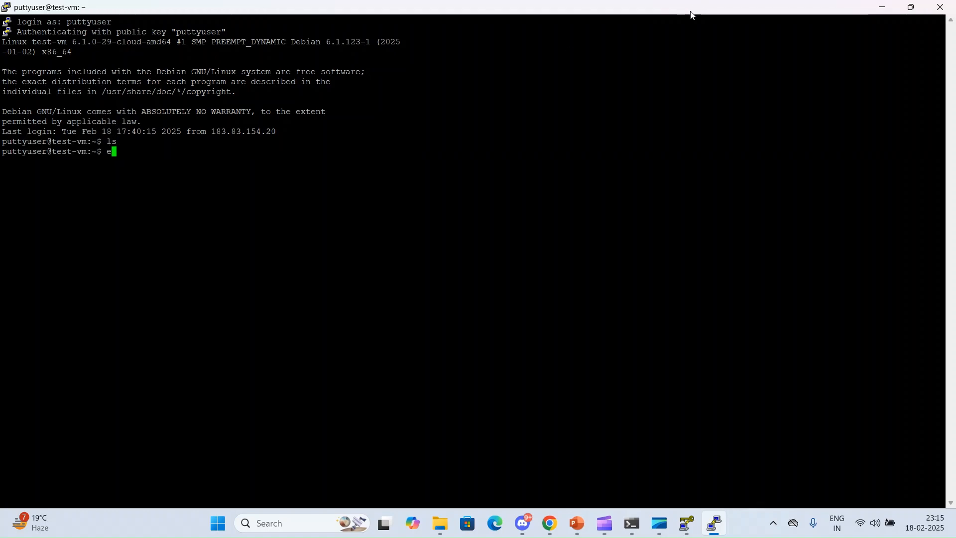
Start another PuTTY session and set its host name to vm-in-first-project's external IP, 34.47.144.188
{"action": "right_click", "coordinate": [488, 11]}
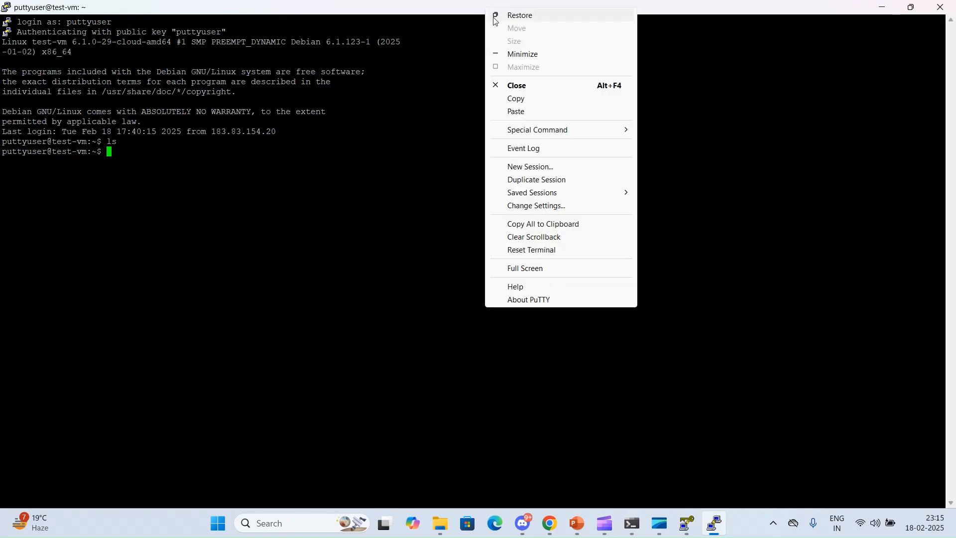
{"action": "left_click", "coordinate": [519, 166]}
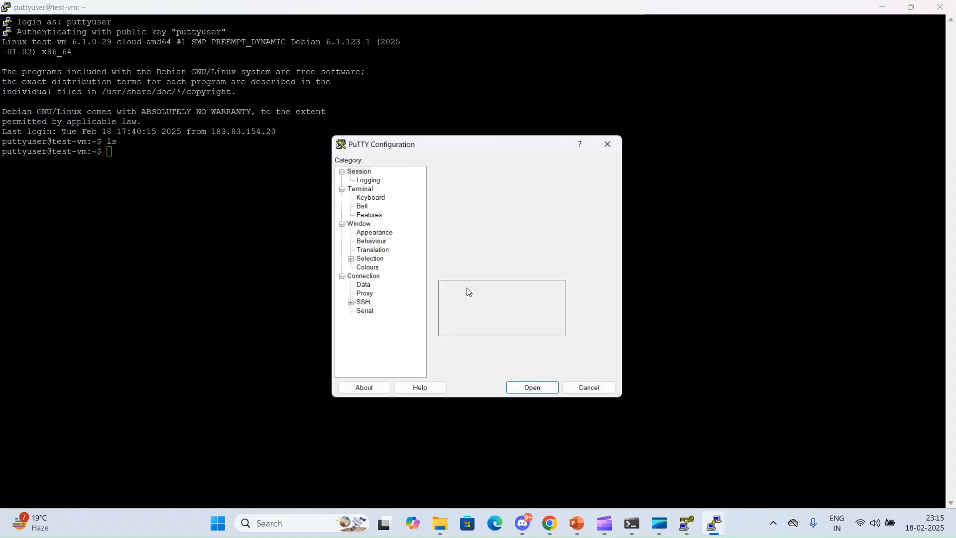
{"action": "mouse_move", "coordinate": [549, 523]}
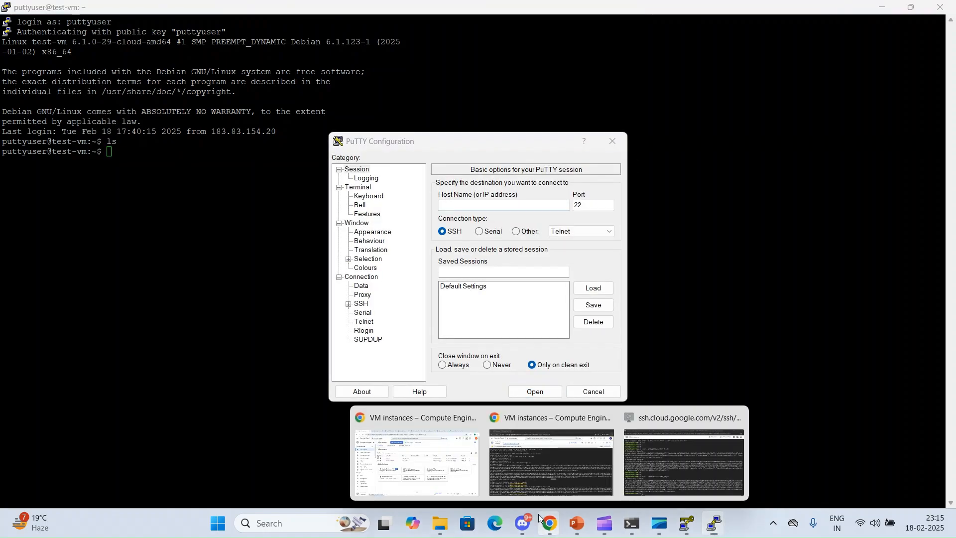
{"action": "left_click", "coordinate": [418, 468]}
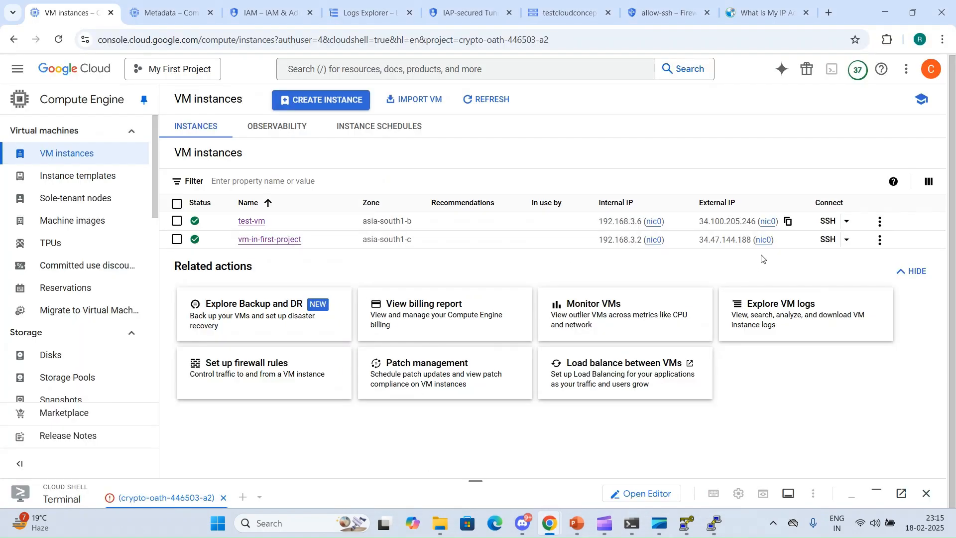
{"action": "left_click", "coordinate": [784, 240]}
{"action": "key", "text": "alt+Tab"}
{"action": "key", "text": "ctrl+v"}
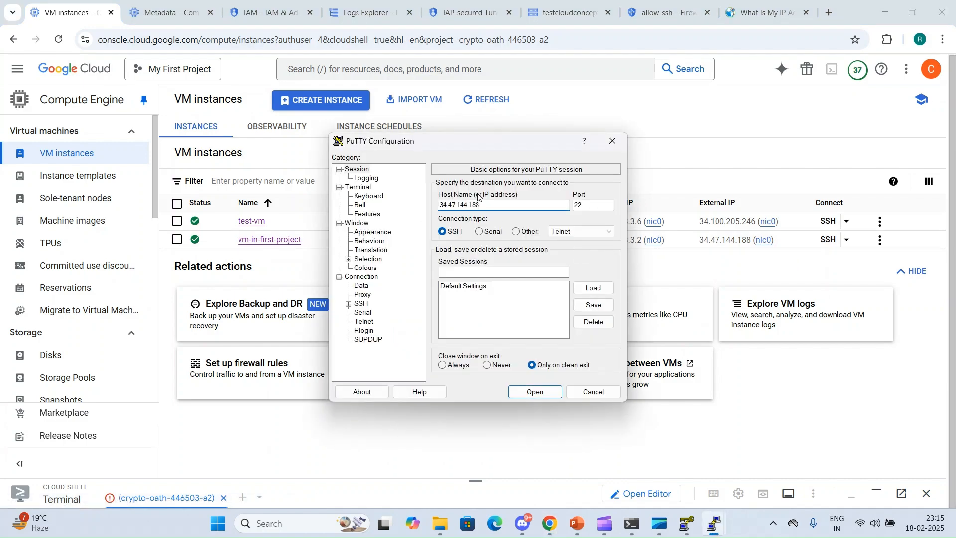
Set the puttyuser private key file as the SSH authentication credential for the vm-in-first-project session
{"action": "left_click", "coordinate": [362, 305]}
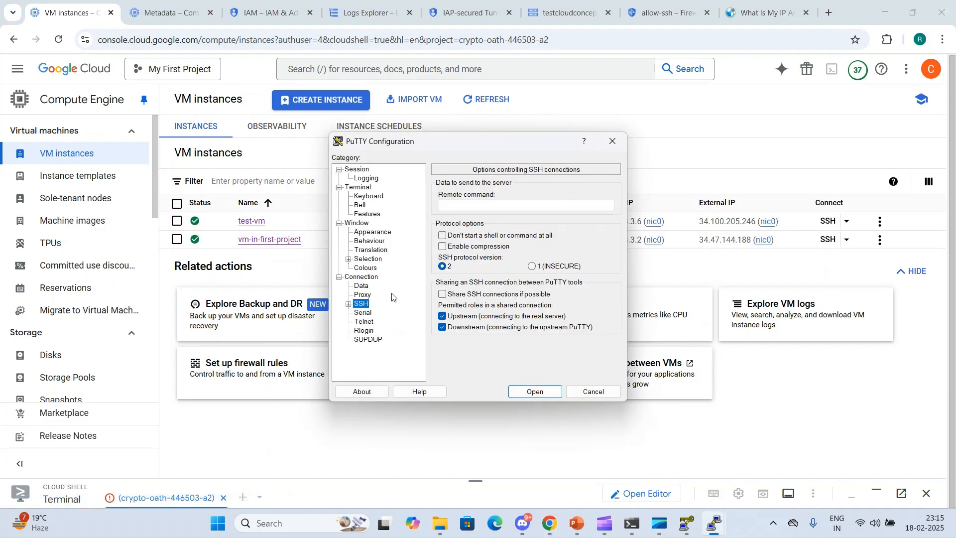
{"action": "left_click", "coordinate": [348, 304]}
{"action": "left_click", "coordinate": [358, 331]}
{"action": "left_click", "coordinate": [389, 340]}
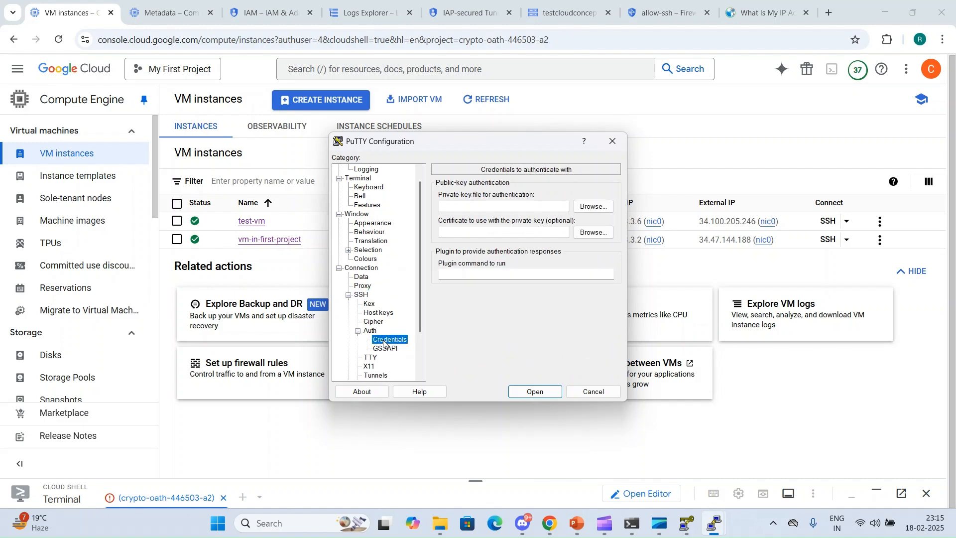
{"action": "left_click", "coordinate": [592, 207]}
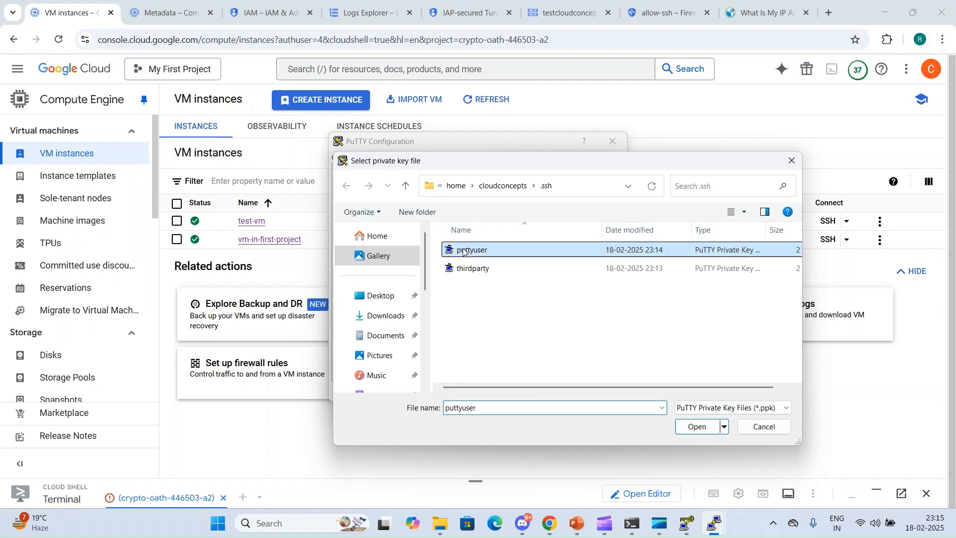
{"action": "double_click", "coordinate": [462, 250]}
Try to log in to vm-in-first-project as puttyuser and close that PuTTY session
{"action": "left_click", "coordinate": [534, 393]}
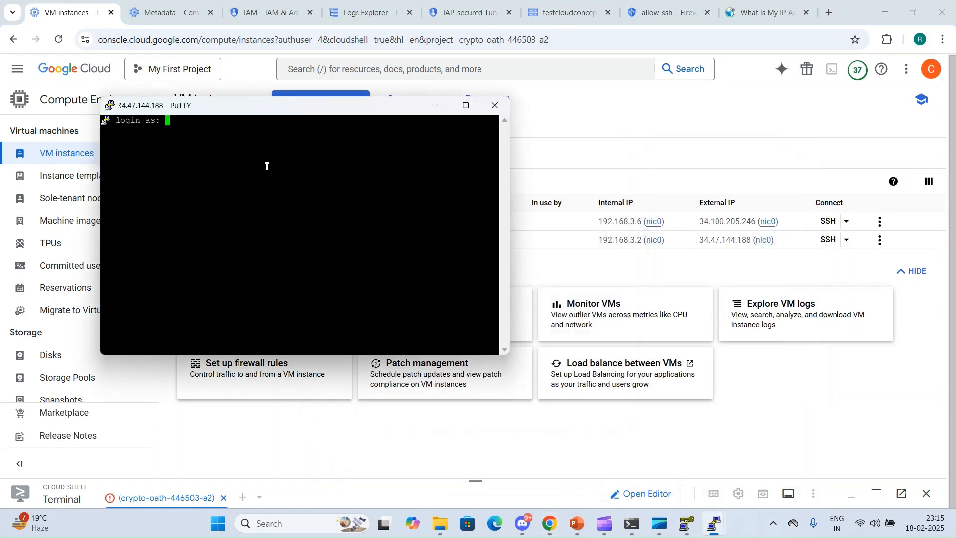
{"action": "type", "text": "puttyuser"}
{"action": "key", "text": "Return"}
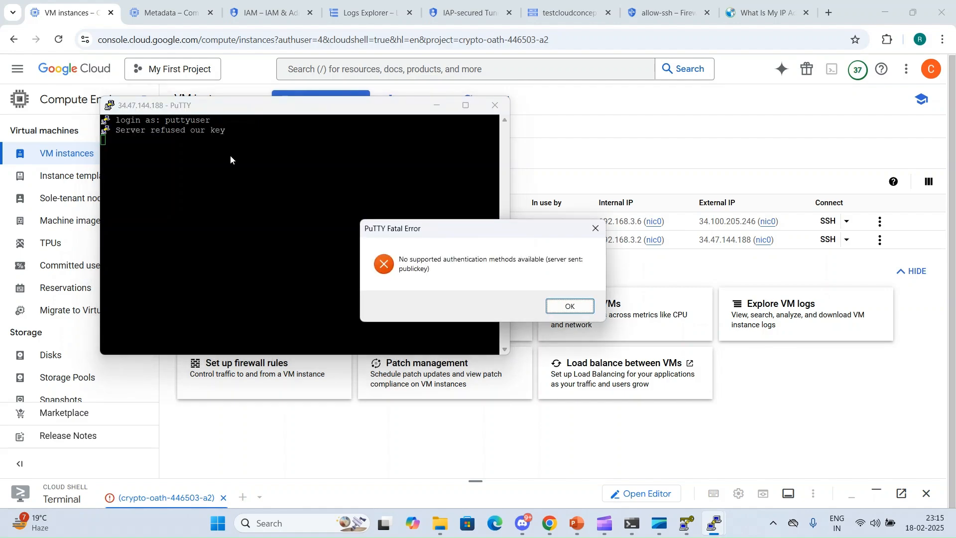
{"action": "left_click", "coordinate": [570, 306]}
{"action": "left_click", "coordinate": [495, 106]}
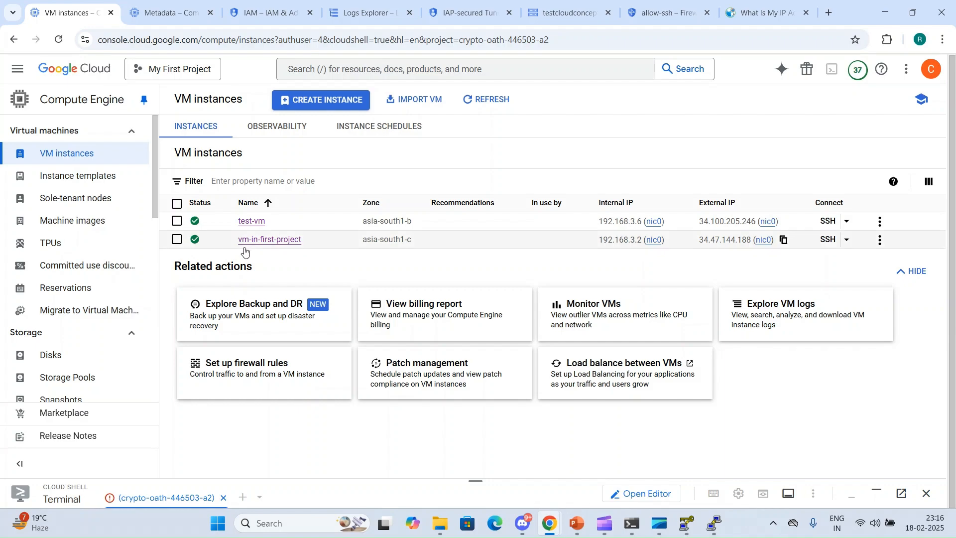